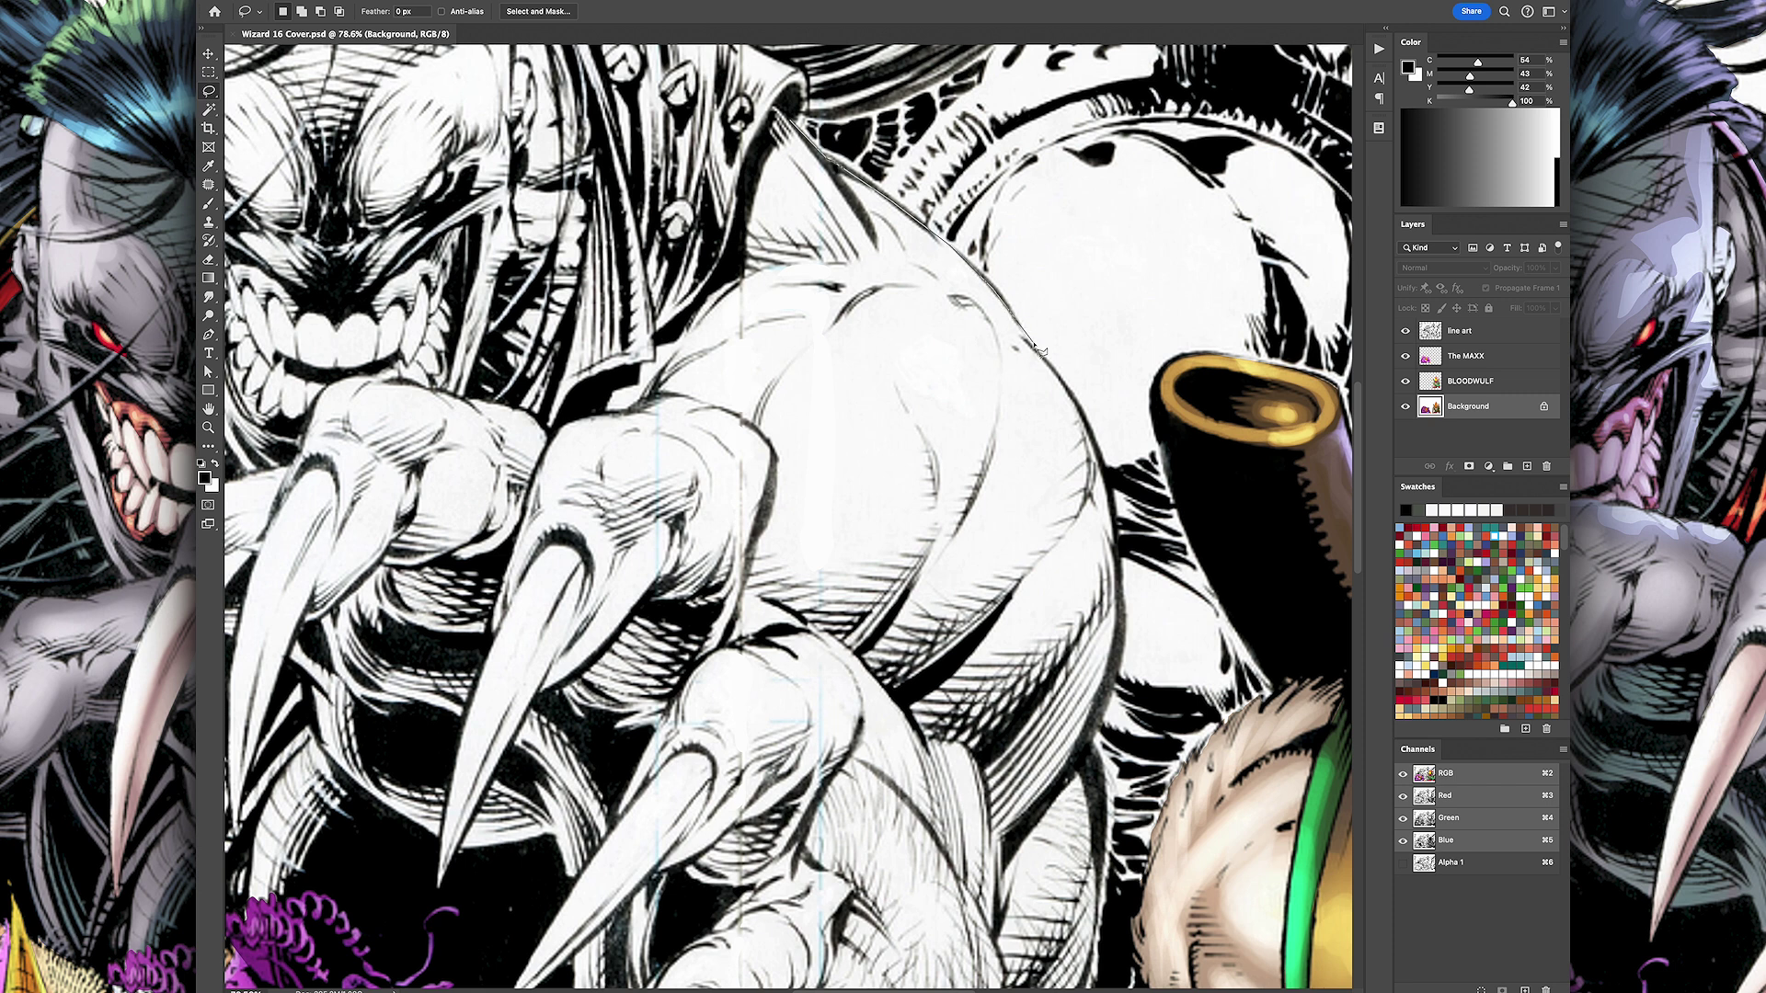
# Step: Begin lassoing the outline of Pitt's figure, moving around the cover
pyautogui.scroll(-3, 1121, 582)
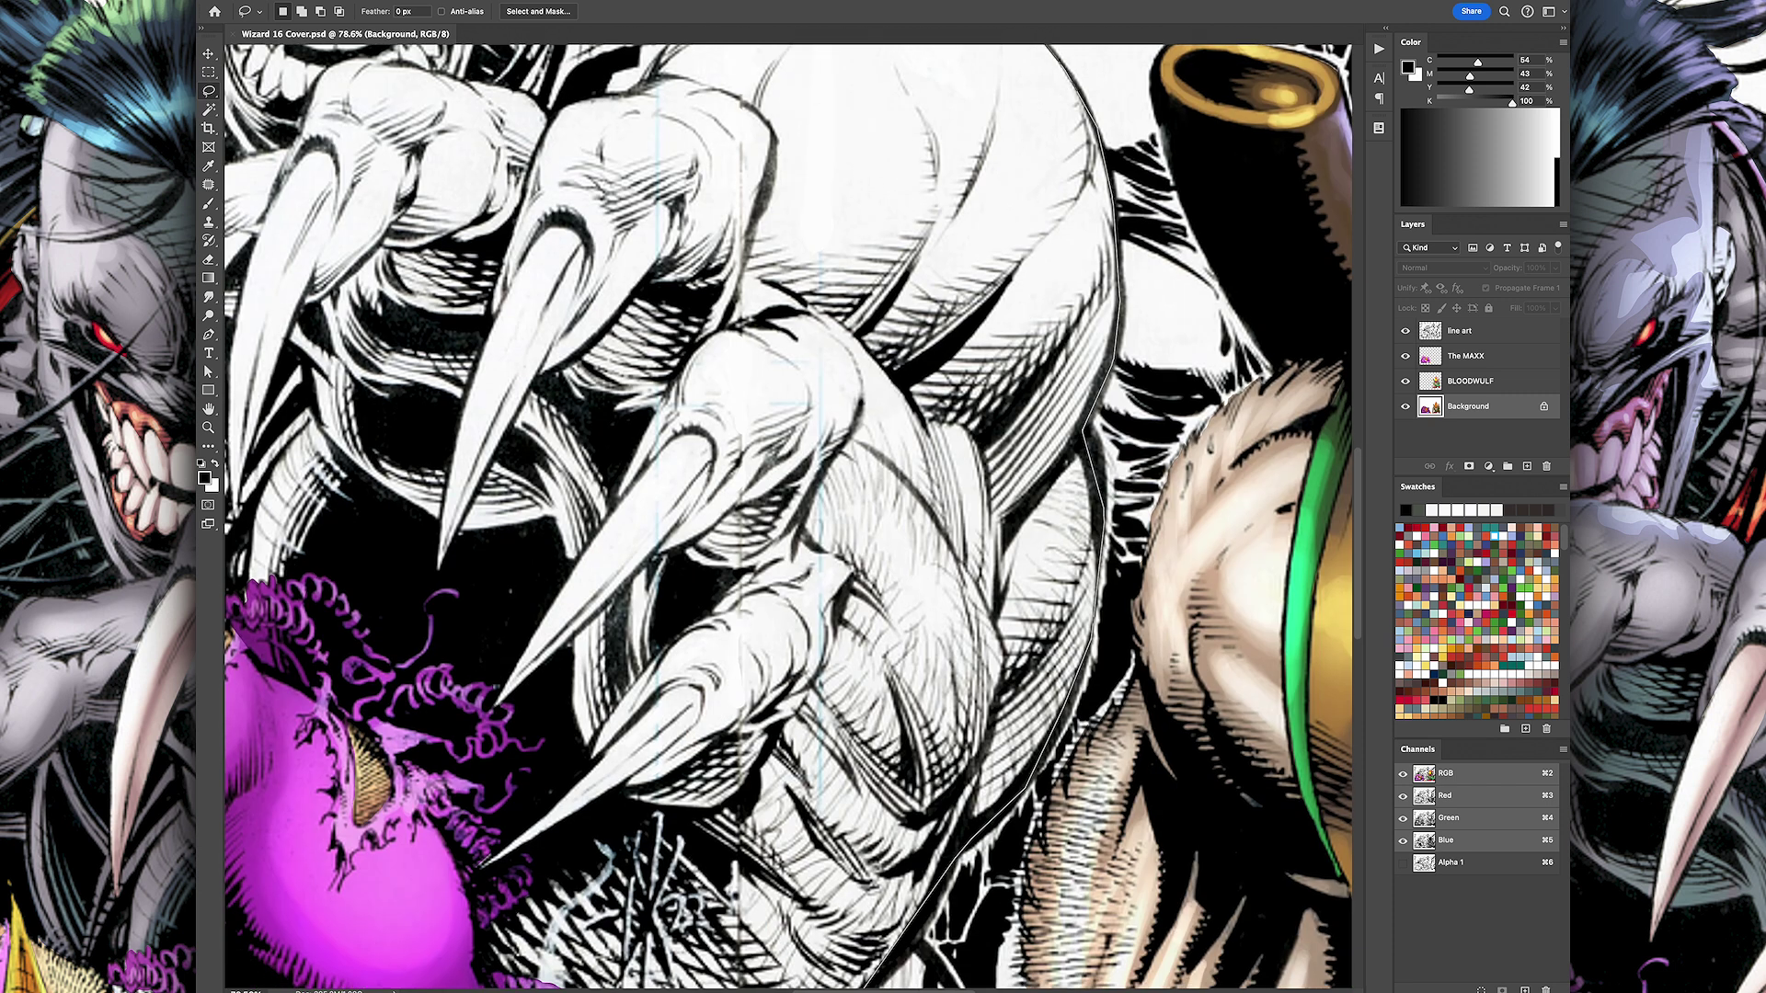
pyautogui.scroll(-3, 920, 534)
pyautogui.moveTo(1120, 581); pyautogui.dragTo(885, 512)
pyautogui.hscroll(-5, 589, 292)
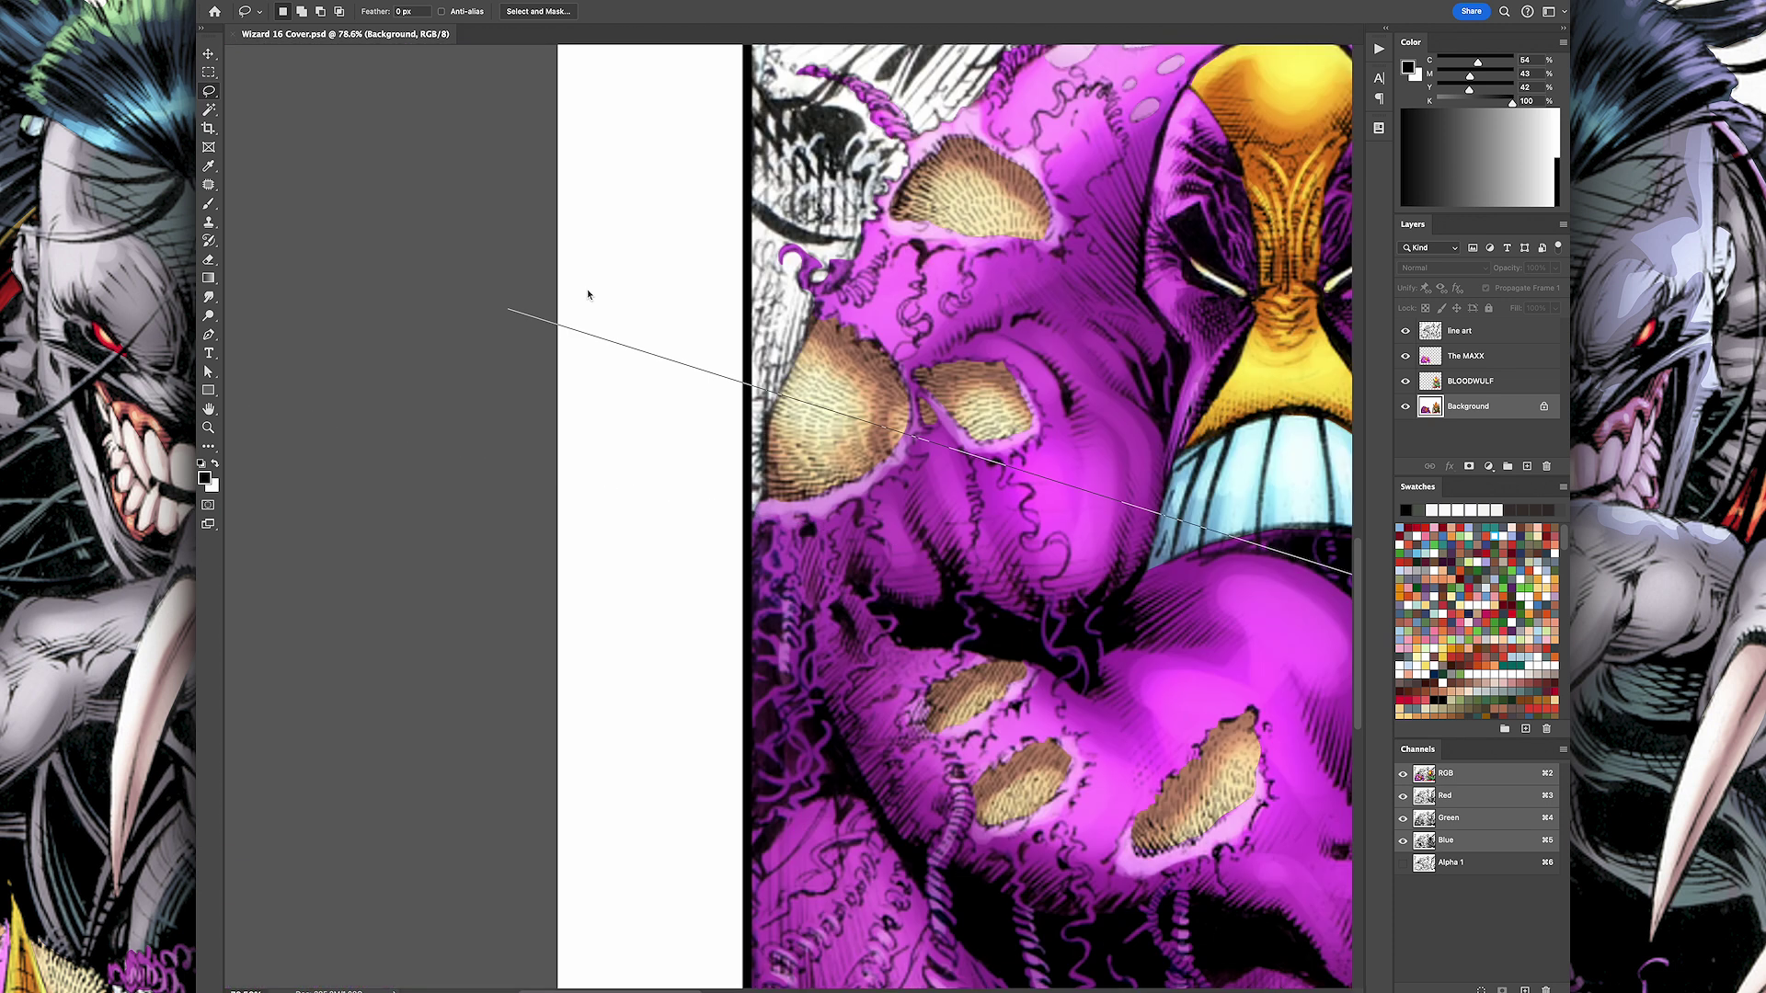
pyautogui.scroll(5, 780, 578)
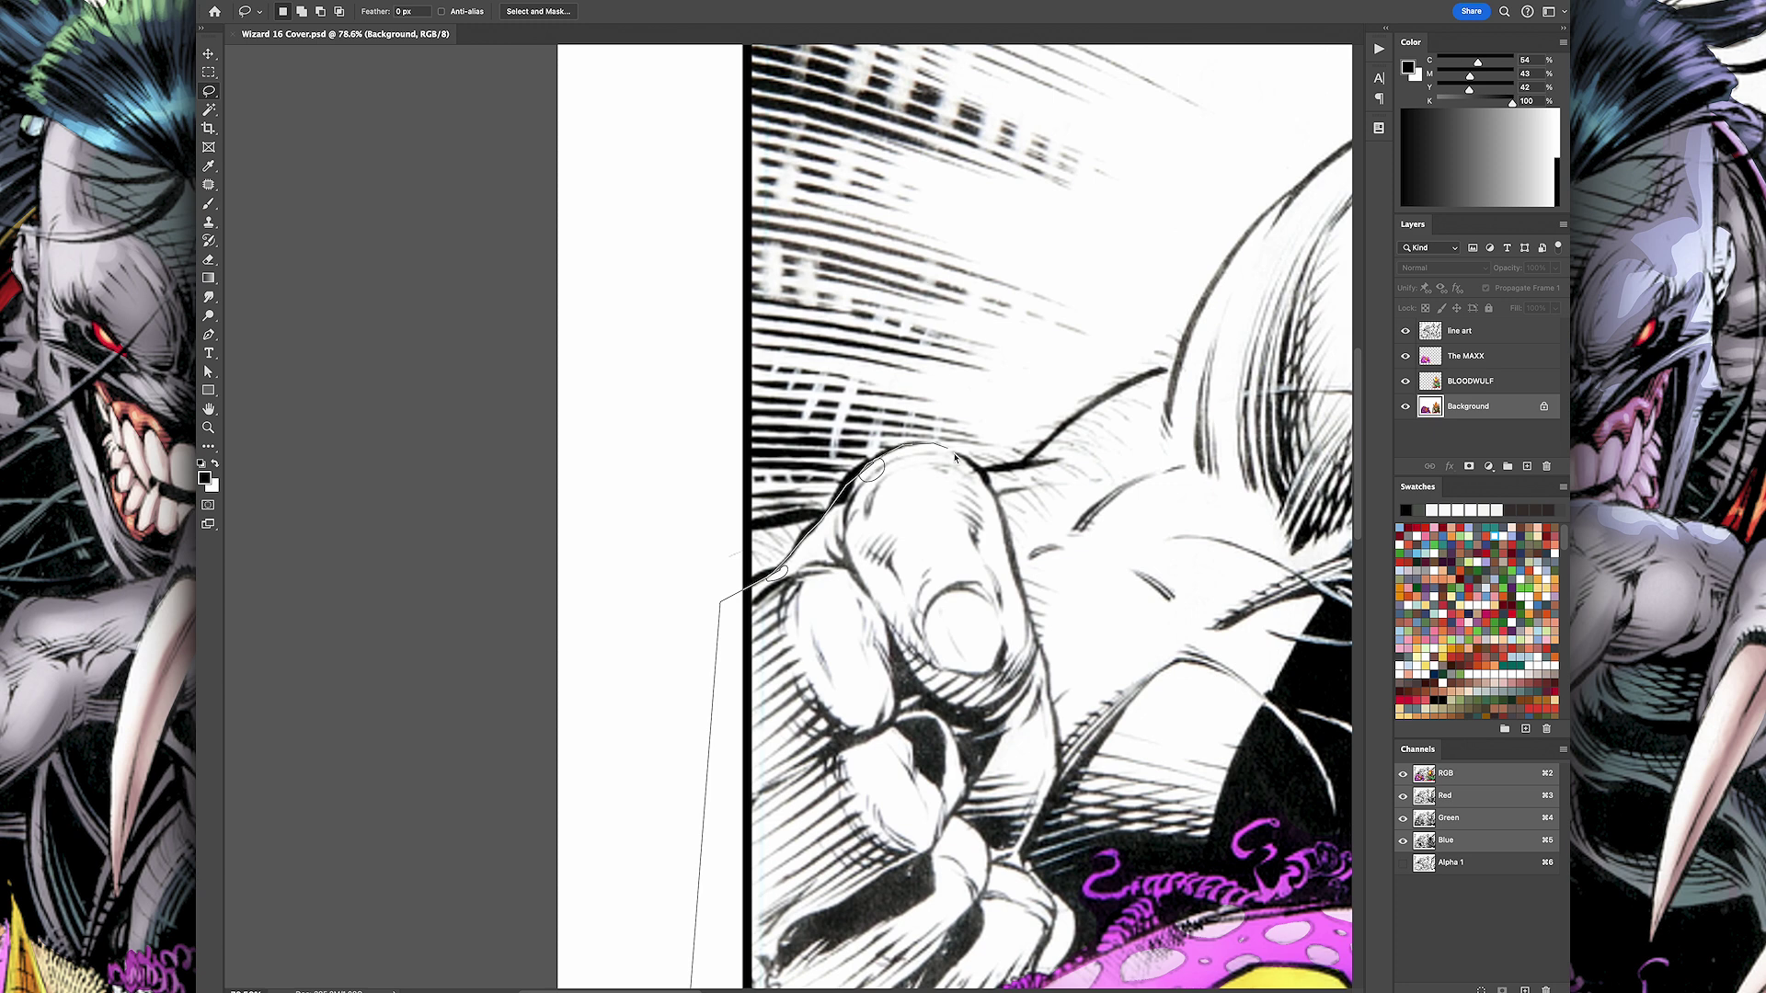
pyautogui.hscroll(5, 1197, 313)
pyautogui.scroll(1, 1197, 313)
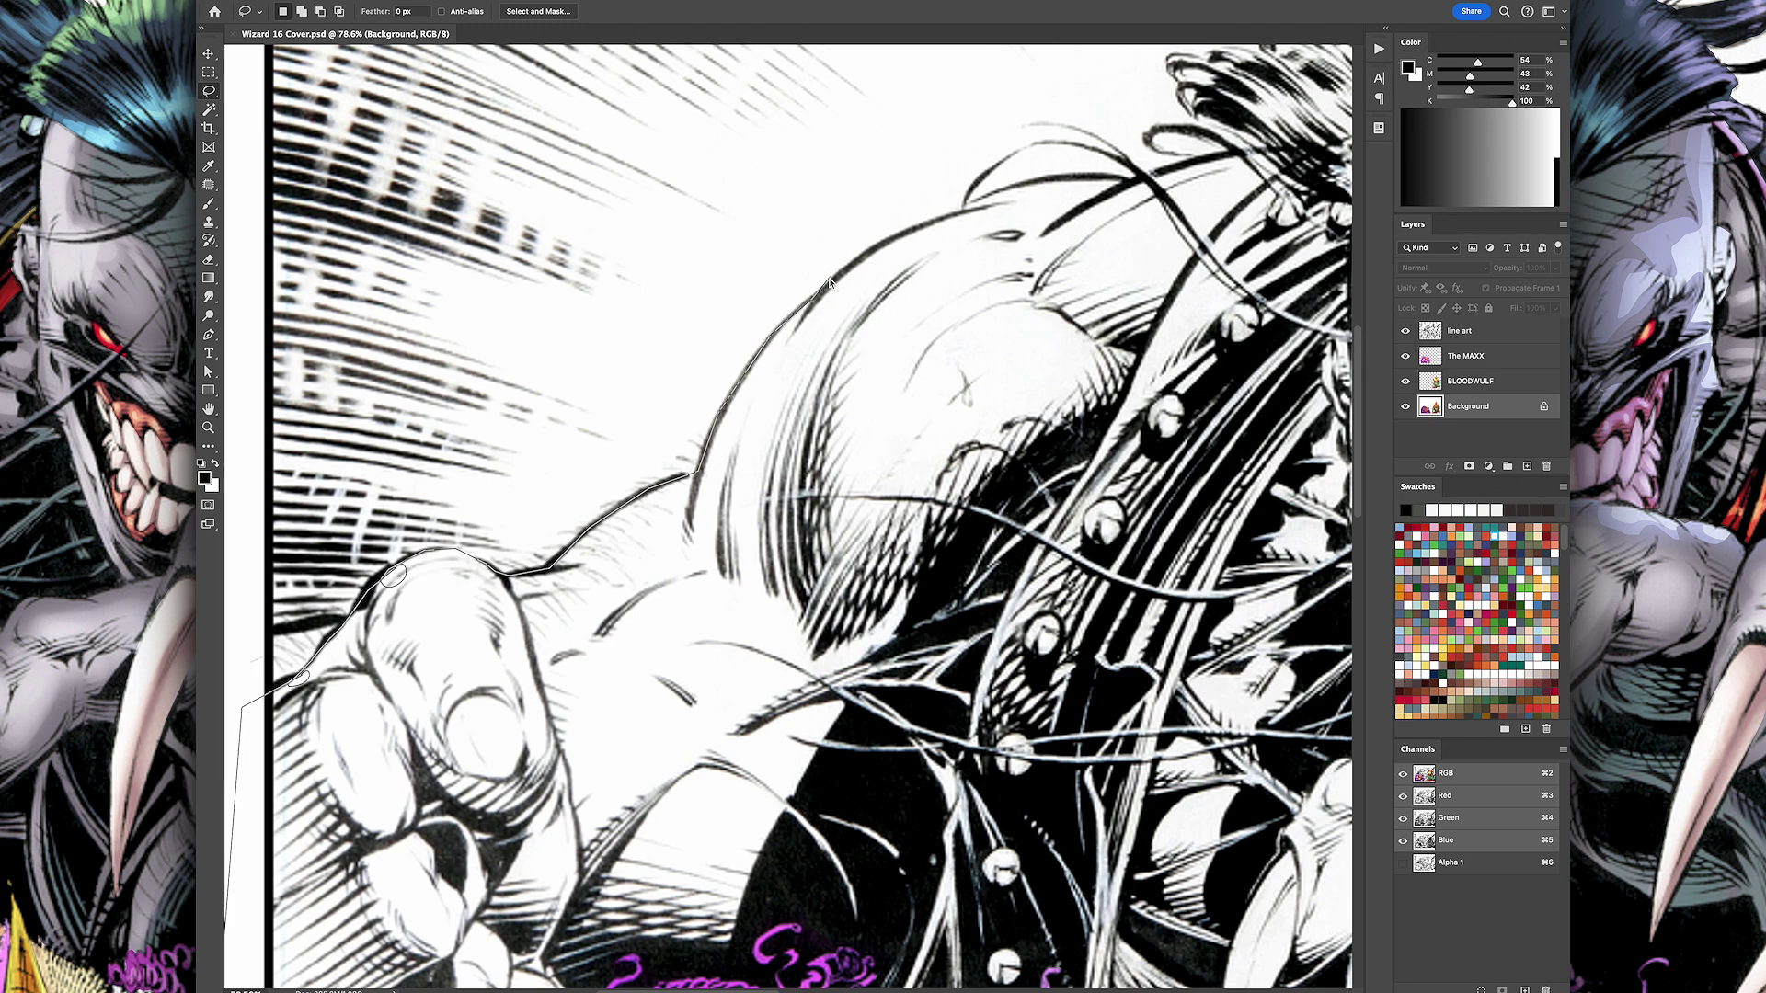
pyautogui.hscroll(5, 1138, 190)
pyautogui.scroll(2, 1138, 190)
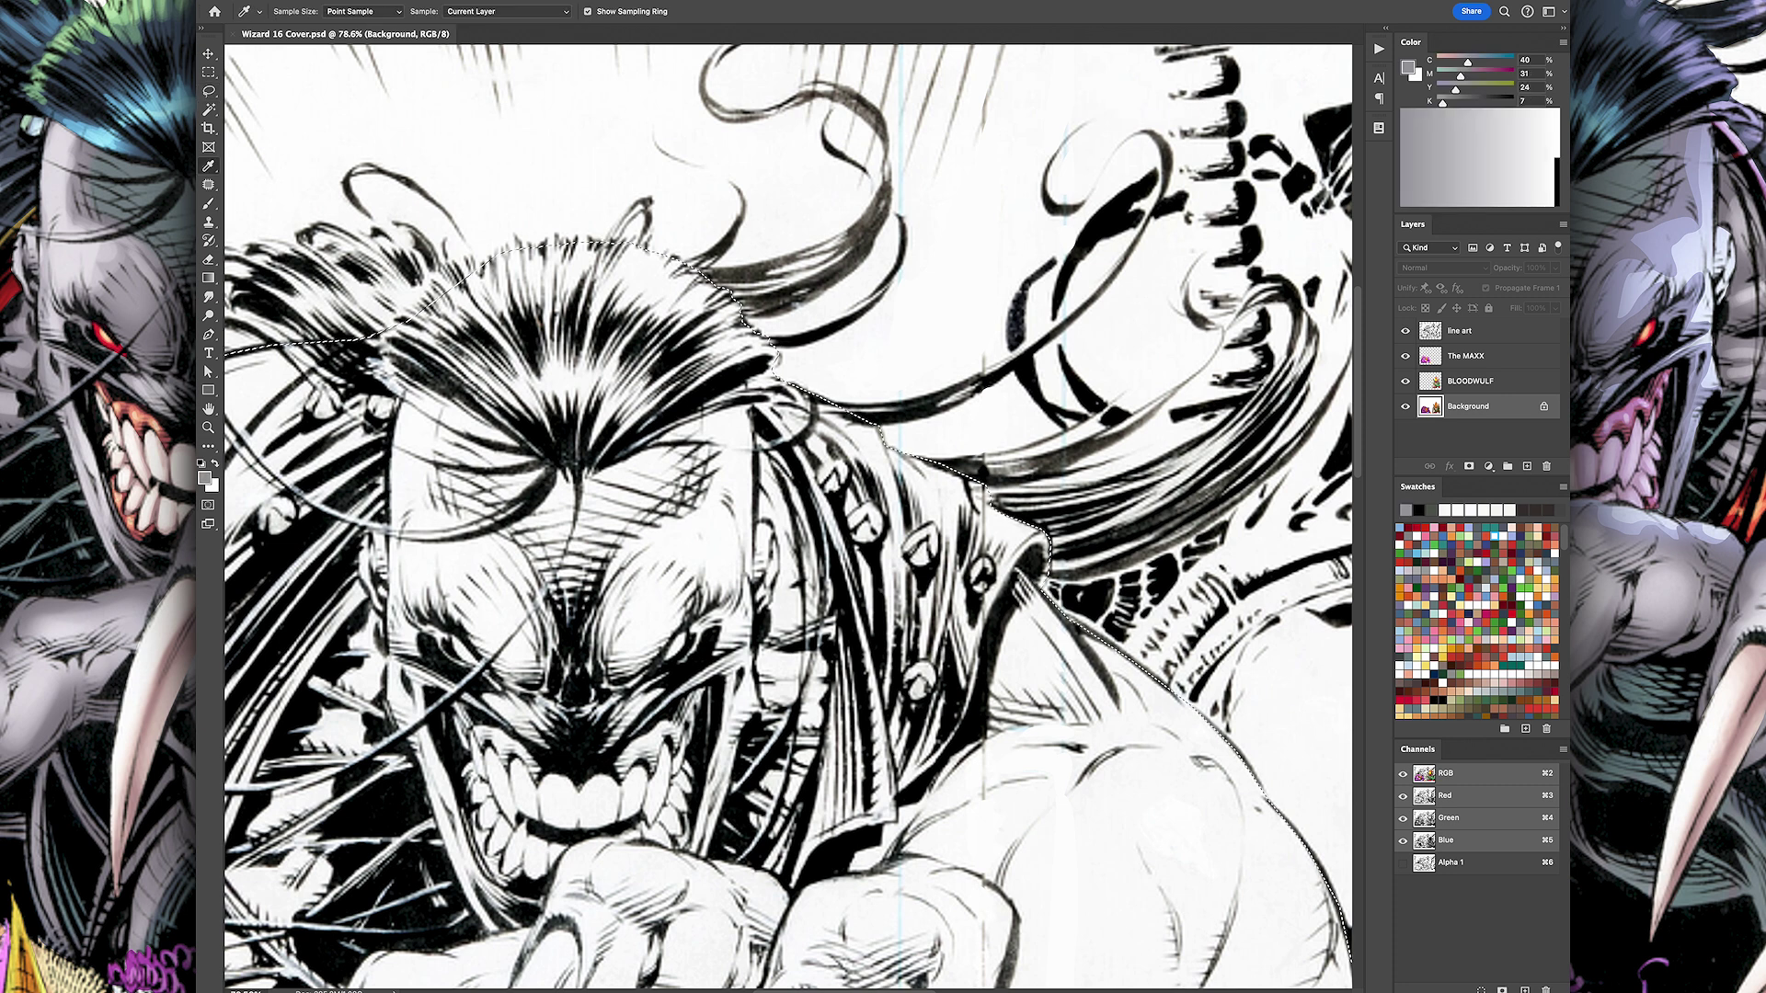
# Step: Continue the outline down Pitt's left side and pick a dark teal-gray colour
pyautogui.hotkey('ctrl', '0')
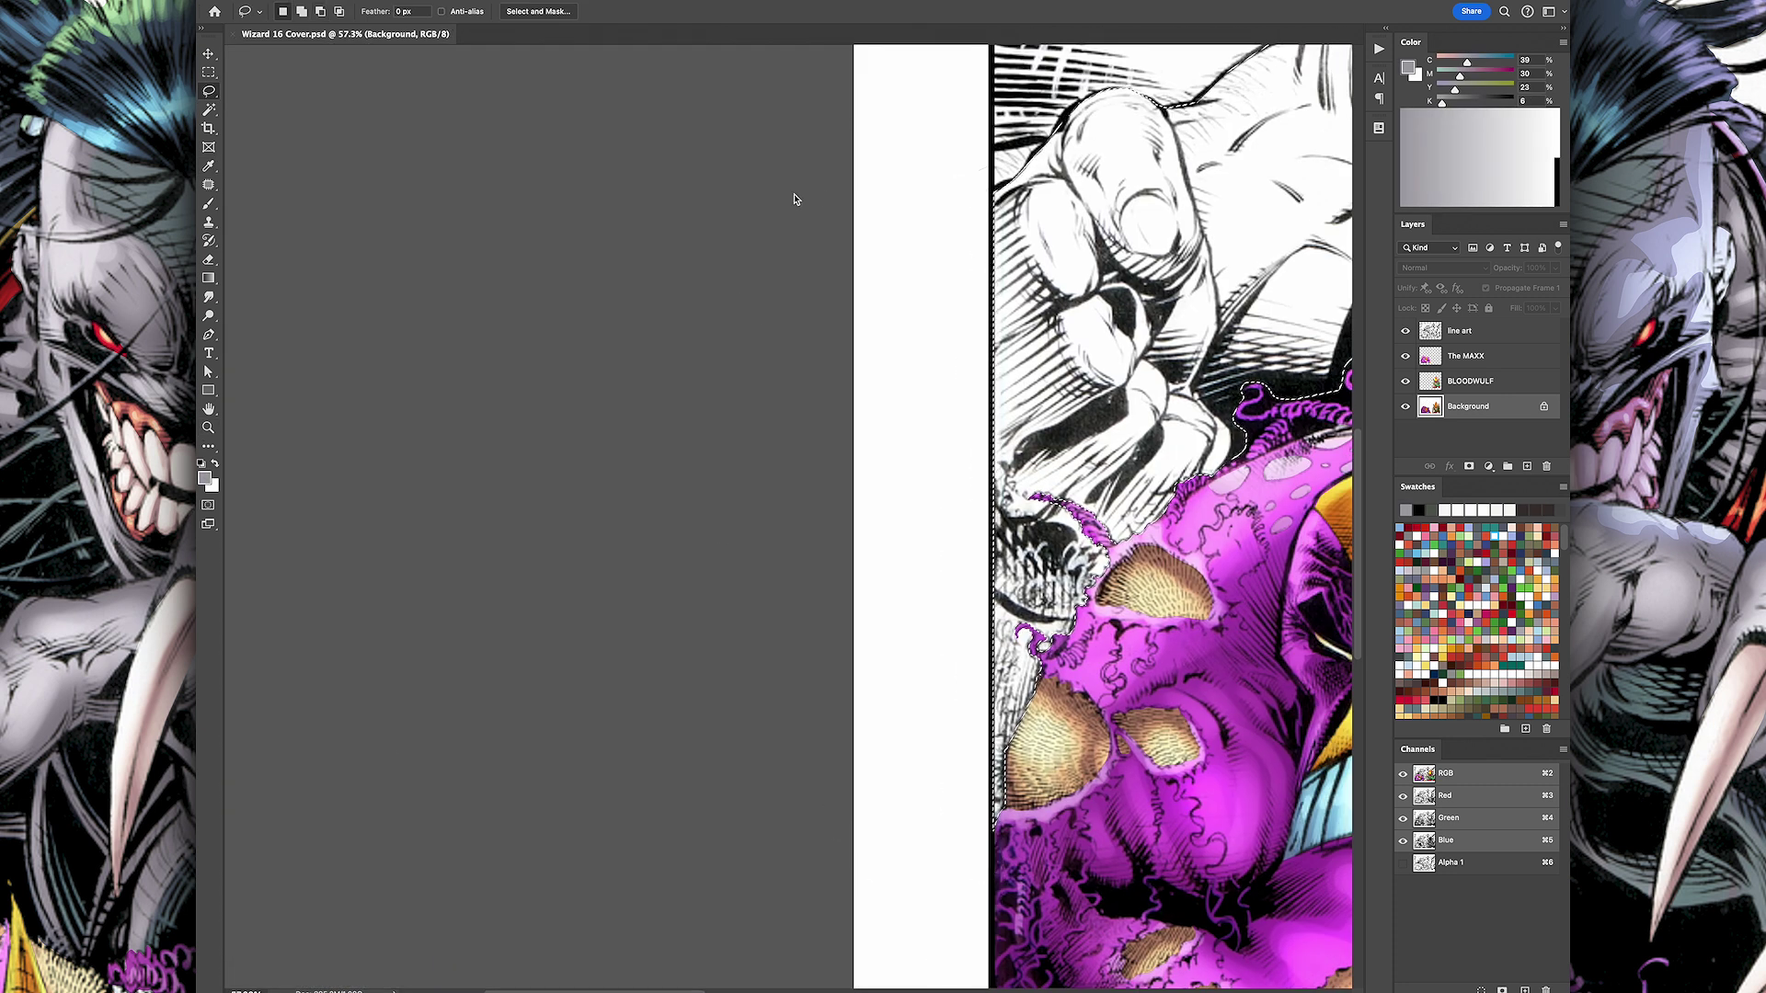
pyautogui.scroll(3, 797, 197)
pyautogui.moveTo(966, 417)
pyautogui.mouseDown()
pyautogui.moveTo(606, 416)
pyautogui.moveTo(496, 316)
pyautogui.mouseUp()
pyautogui.moveTo(1472, 148)
pyautogui.mouseDown()
pyautogui.moveTo(1492, 72)
pyautogui.moveTo(1462, 79)
pyautogui.mouseUp()
pyautogui.scroll(3, 732, 211)
pyautogui.scroll(2, 732, 210)
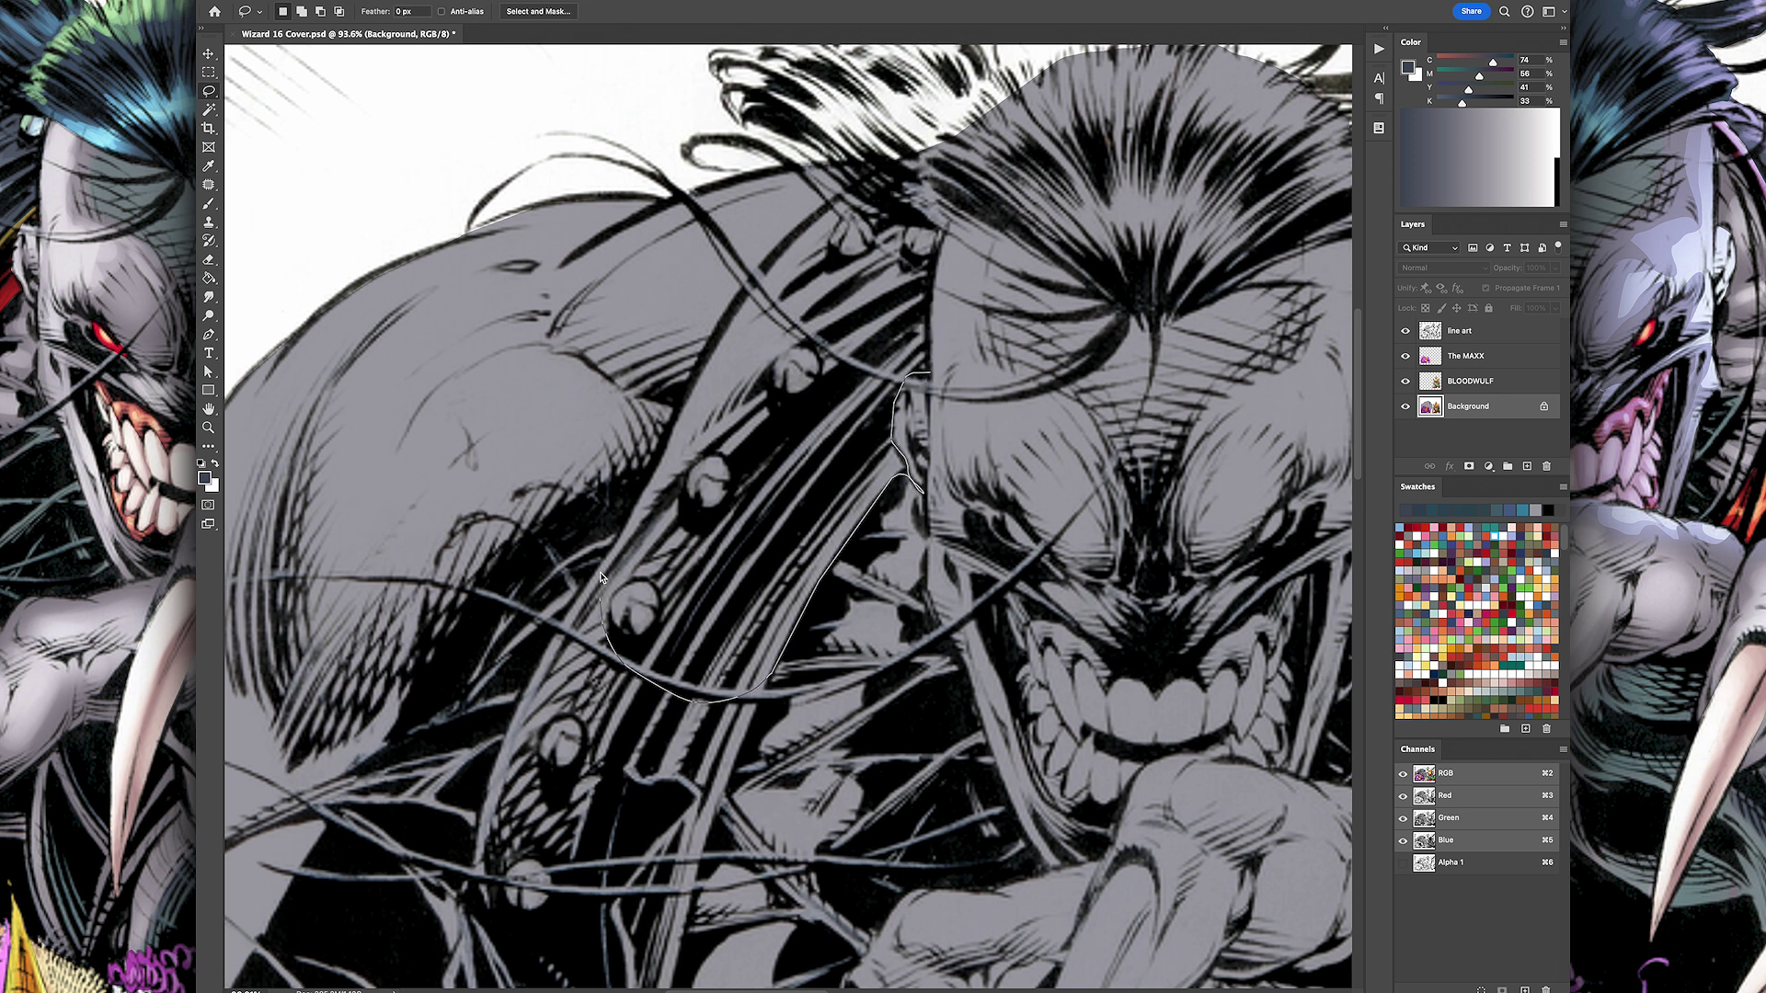
# Step: Fill the traced vest and harness selections with the dark colour
pyautogui.hotkey('alt', 'BackSpace')
pyautogui.scroll(-5, 657, 714)
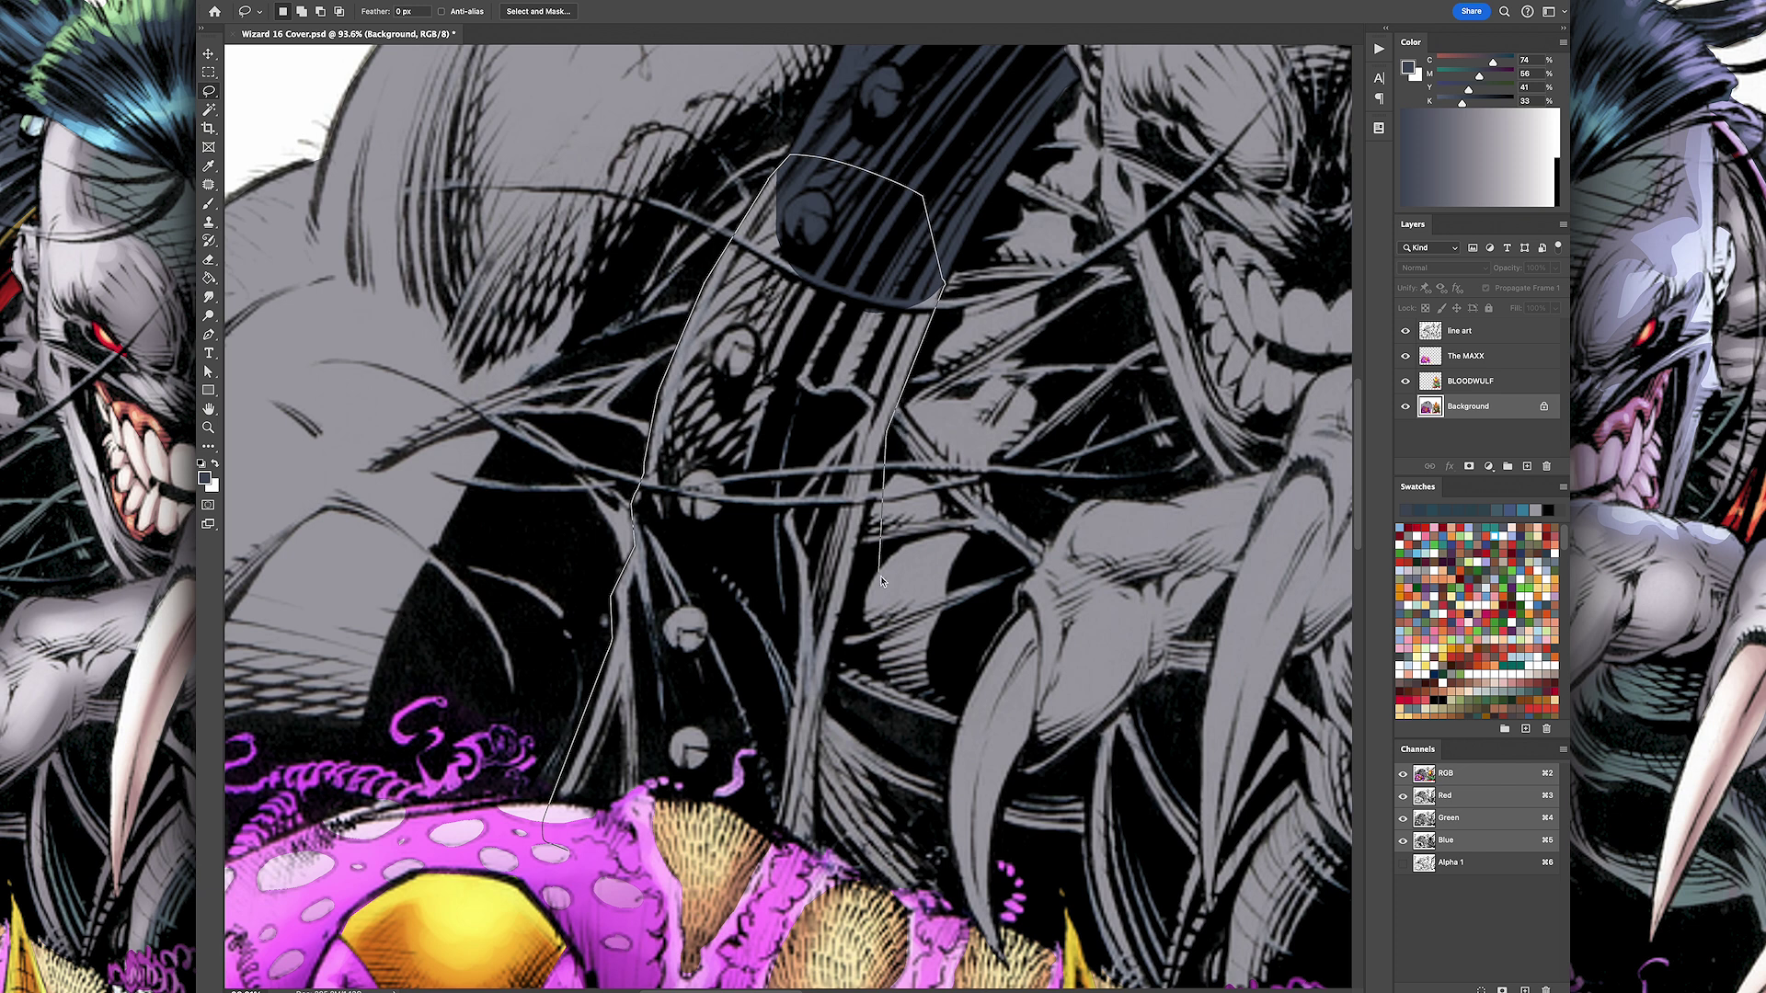
pyautogui.hotkey('alt', 'BackSpace')
pyautogui.press('super+minus')
pyautogui.press('super+minus')
pyautogui.scroll(-5, 974, 512)
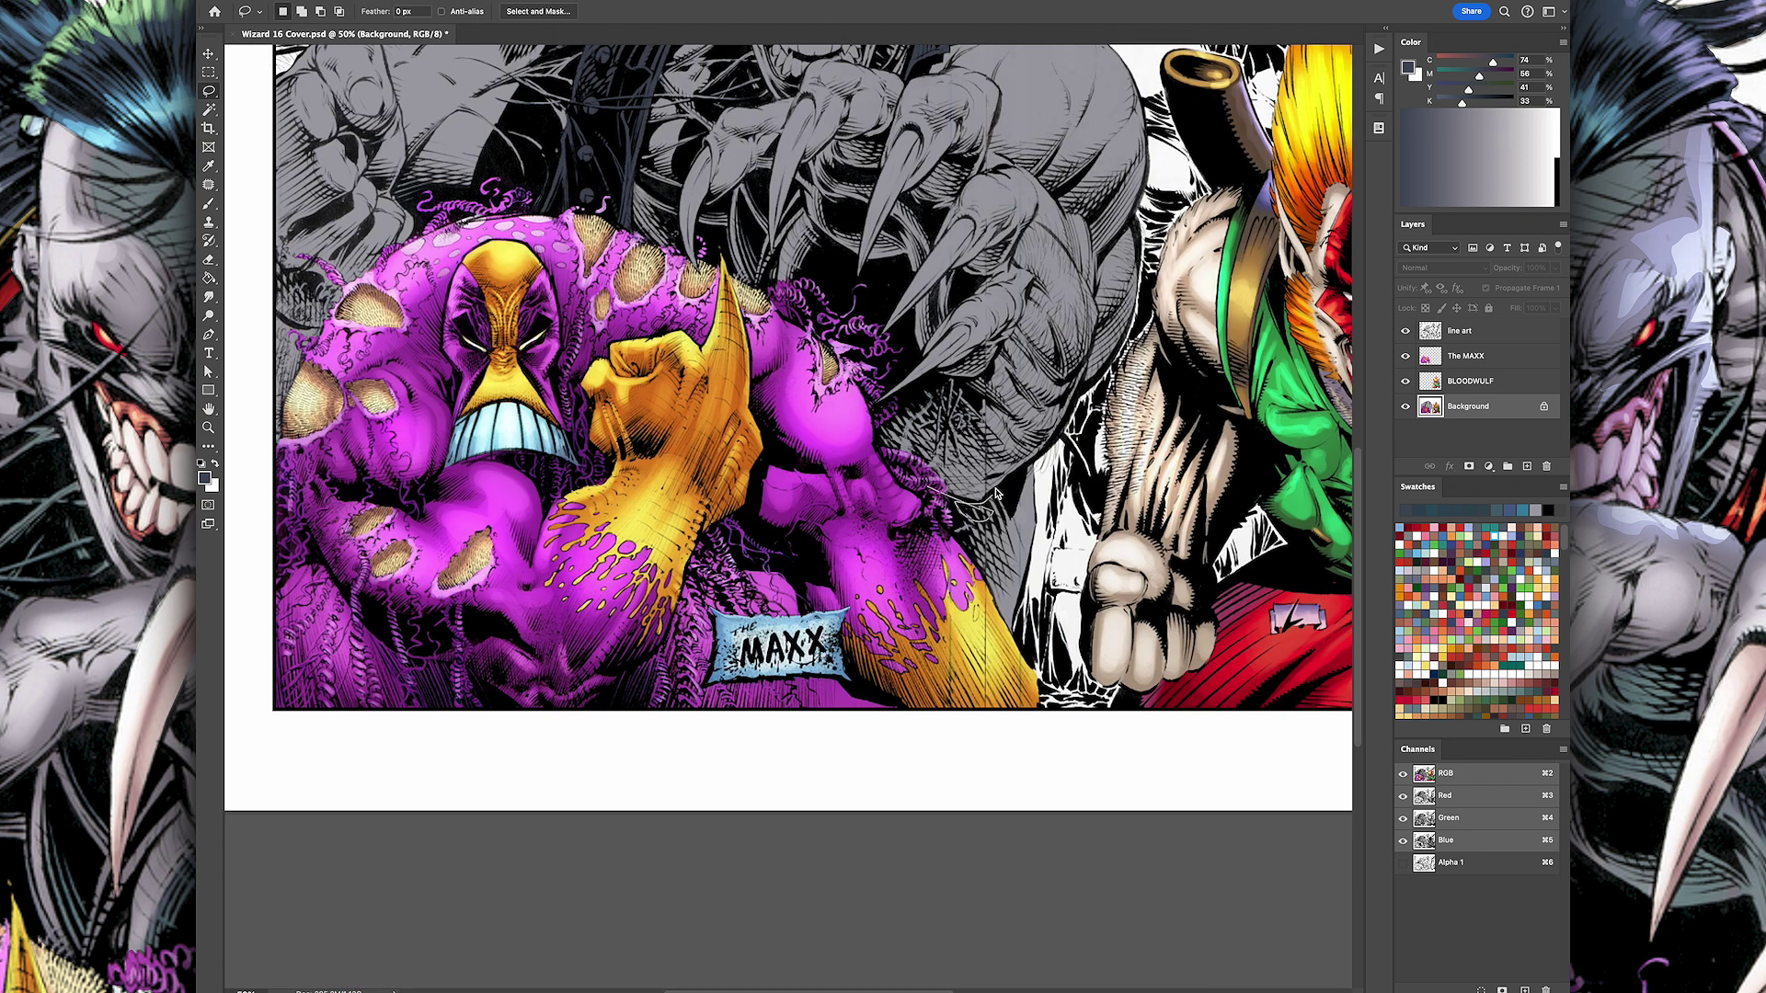
pyautogui.press('super+minus')
pyautogui.scroll(3, 996, 494)
# Step: Darken Pitt's gray skin with Hue/Saturation Lightness -31 and zoom in on his head
pyautogui.press('super+u')
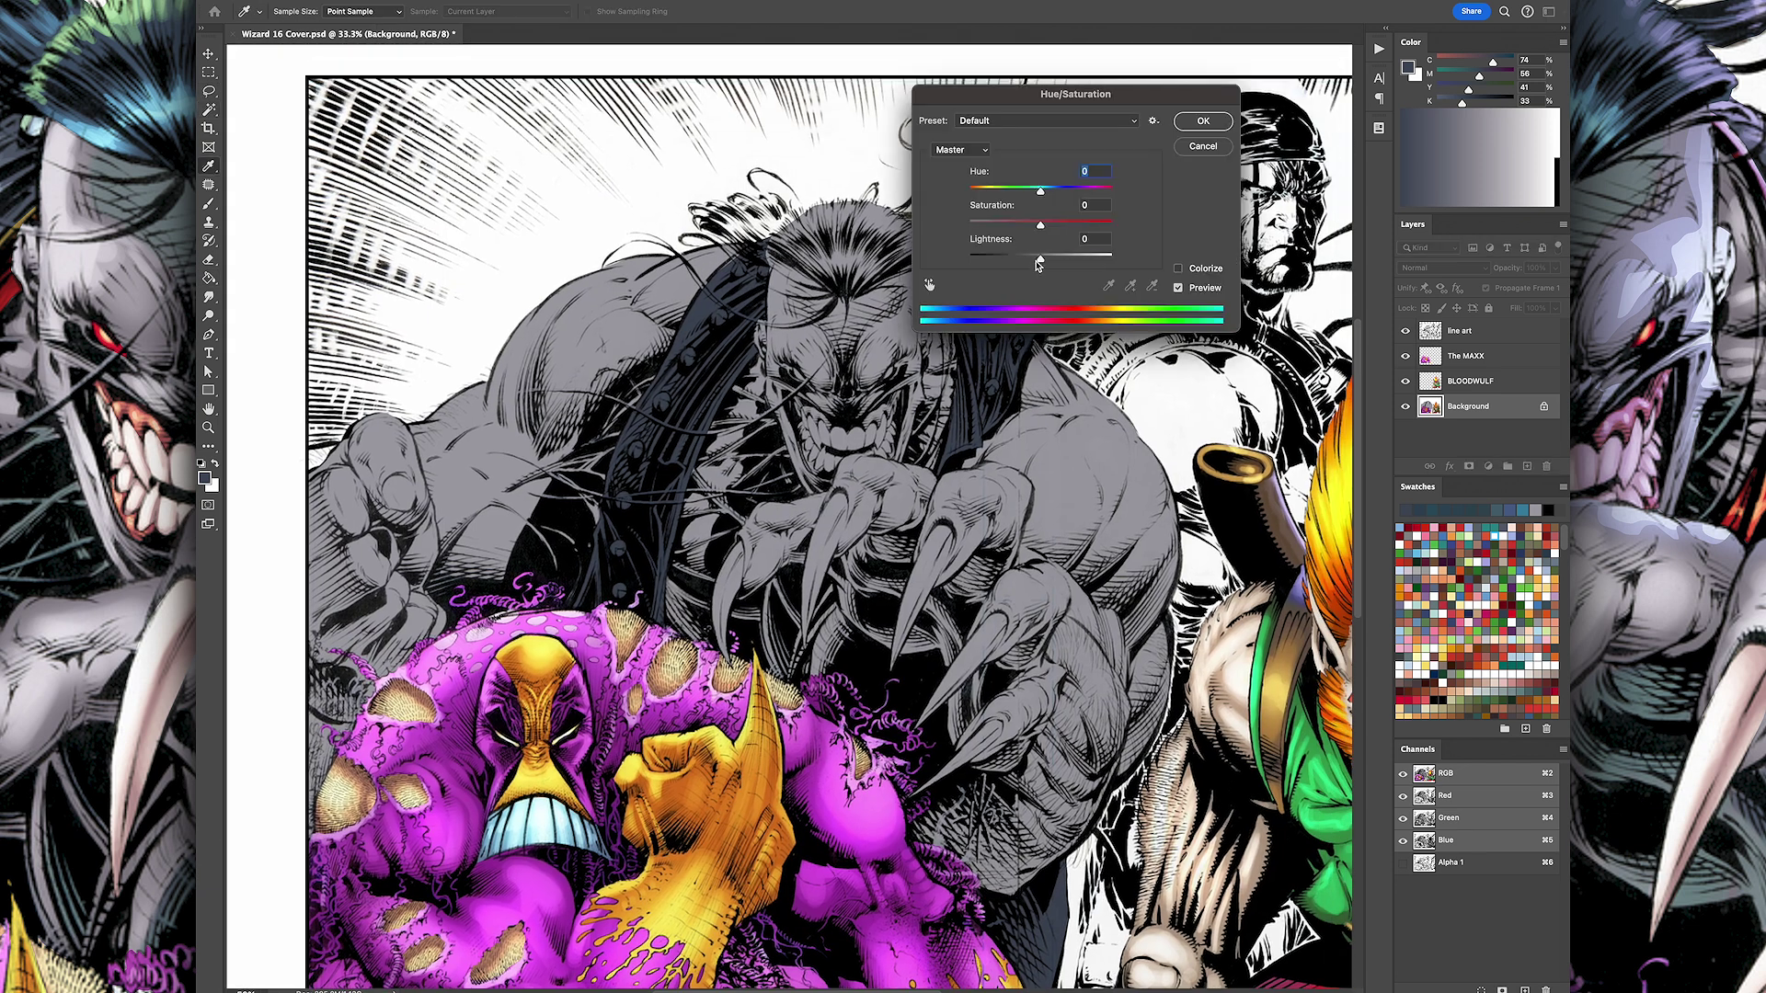
pyautogui.moveTo(1037, 265); pyautogui.dragTo(1018, 262)
pyautogui.press('Return')
pyautogui.press('z')
pyautogui.moveTo(602, 150)
pyautogui.mouseDown()
pyautogui.moveTo(594, 186)
pyautogui.moveTo(957, 441)
pyautogui.mouseUp()
# Step: Fill the side and top hair clumps dark blue and start outlining Pitt's eyes
pyautogui.press('l')
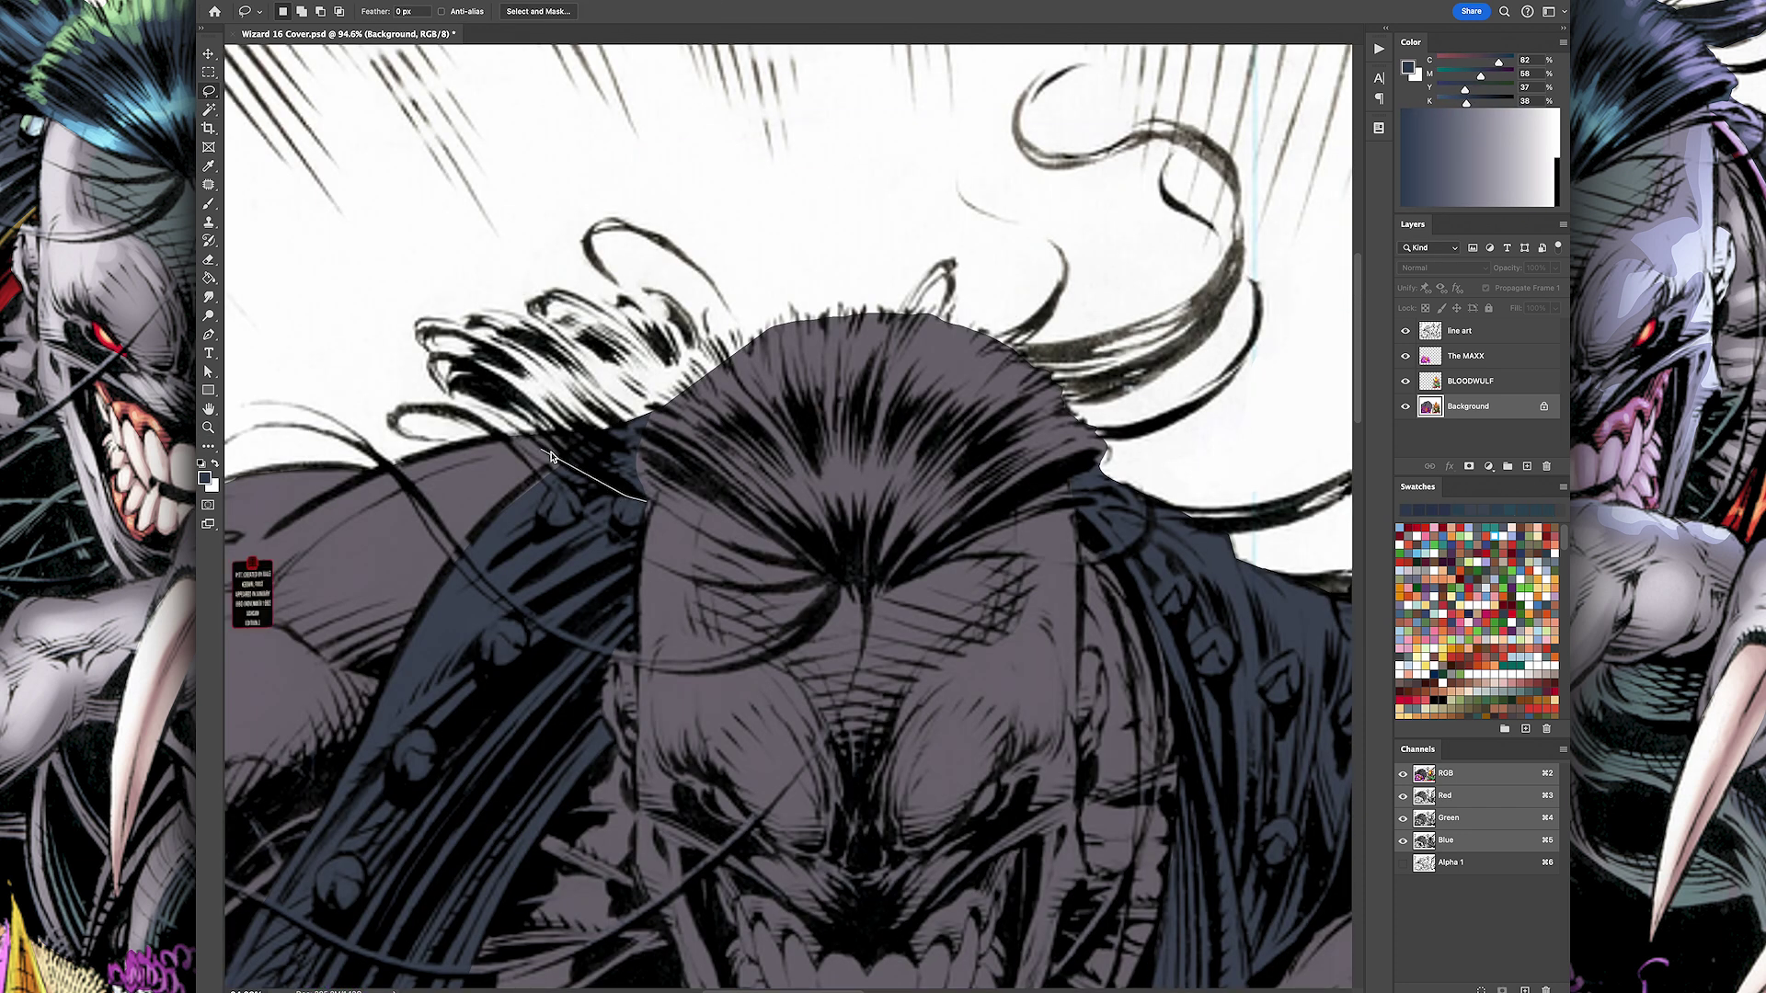
pyautogui.moveTo(621, 485)
pyautogui.mouseDown()
pyautogui.moveTo(423, 331)
pyautogui.moveTo(791, 460)
pyautogui.mouseUp()
pyautogui.hotkey('alt', 'BackSpace')
pyautogui.hotkey('ctrl', 'd')
pyautogui.moveTo(831, 567)
pyautogui.mouseDown()
pyautogui.moveTo(1067, 390)
pyautogui.moveTo(1103, 460)
pyautogui.mouseUp()
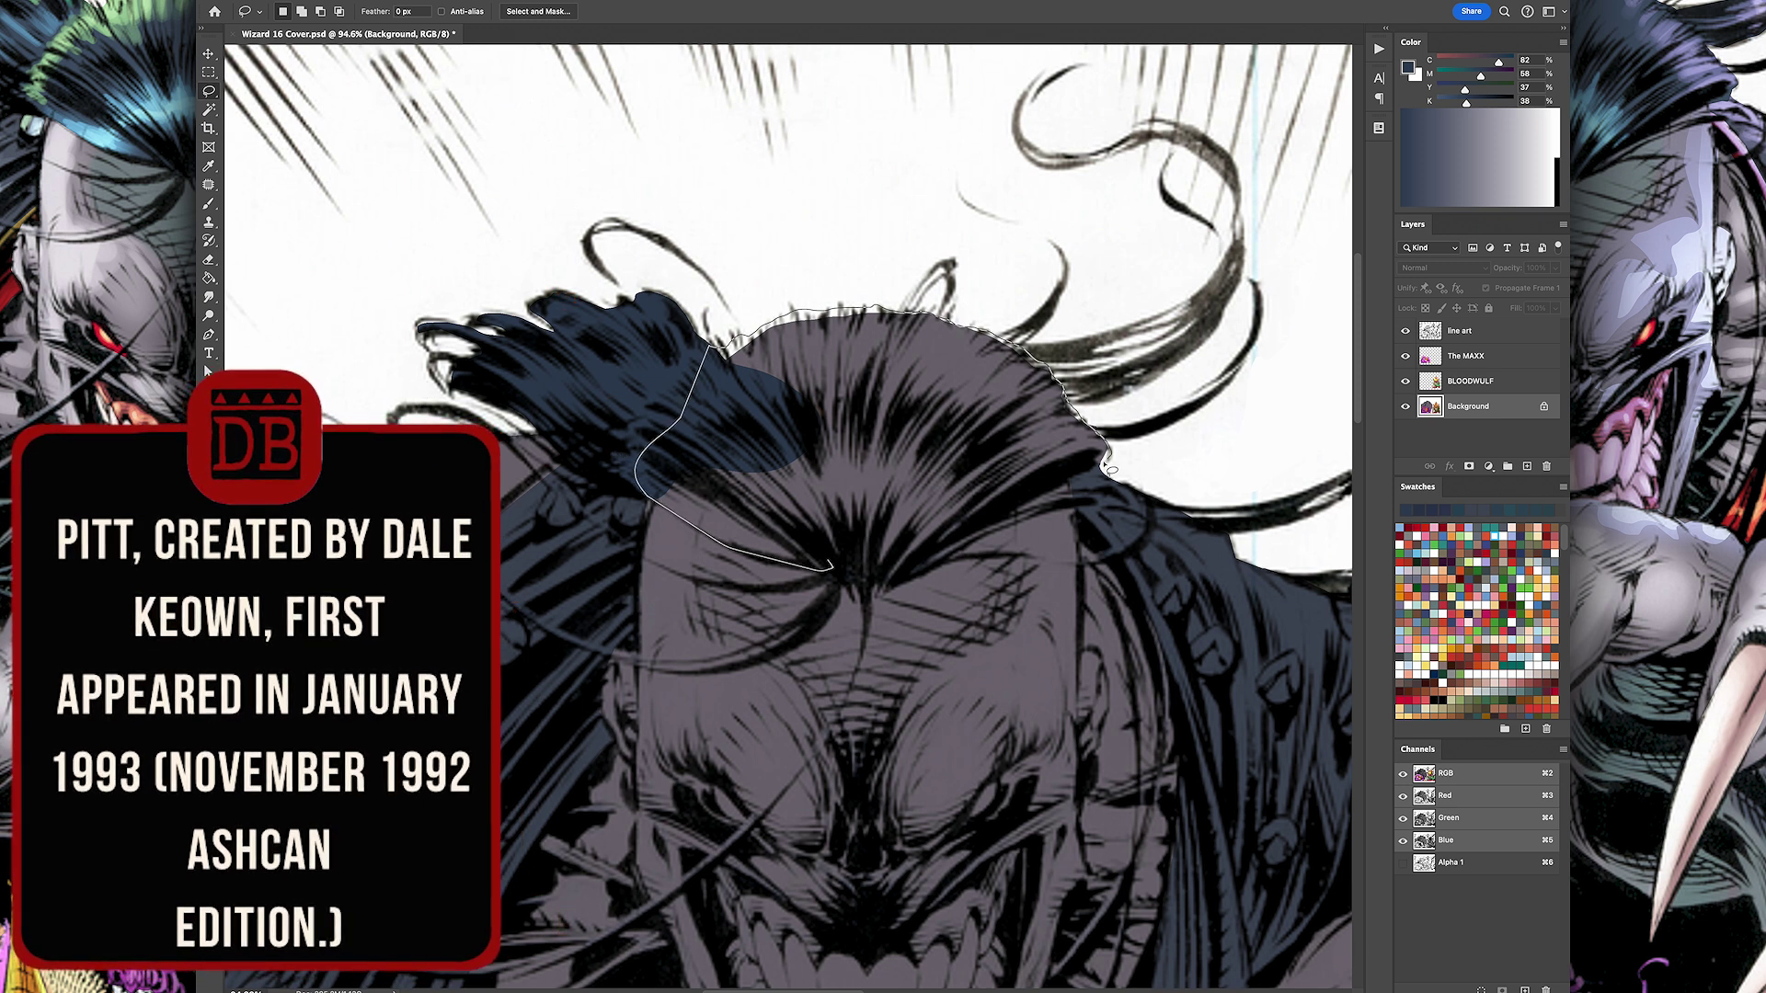
pyautogui.hotkey('alt', 'BackSpace')
pyautogui.hotkey('ctrl', 'd')
pyautogui.hscroll(5, 787, 515)
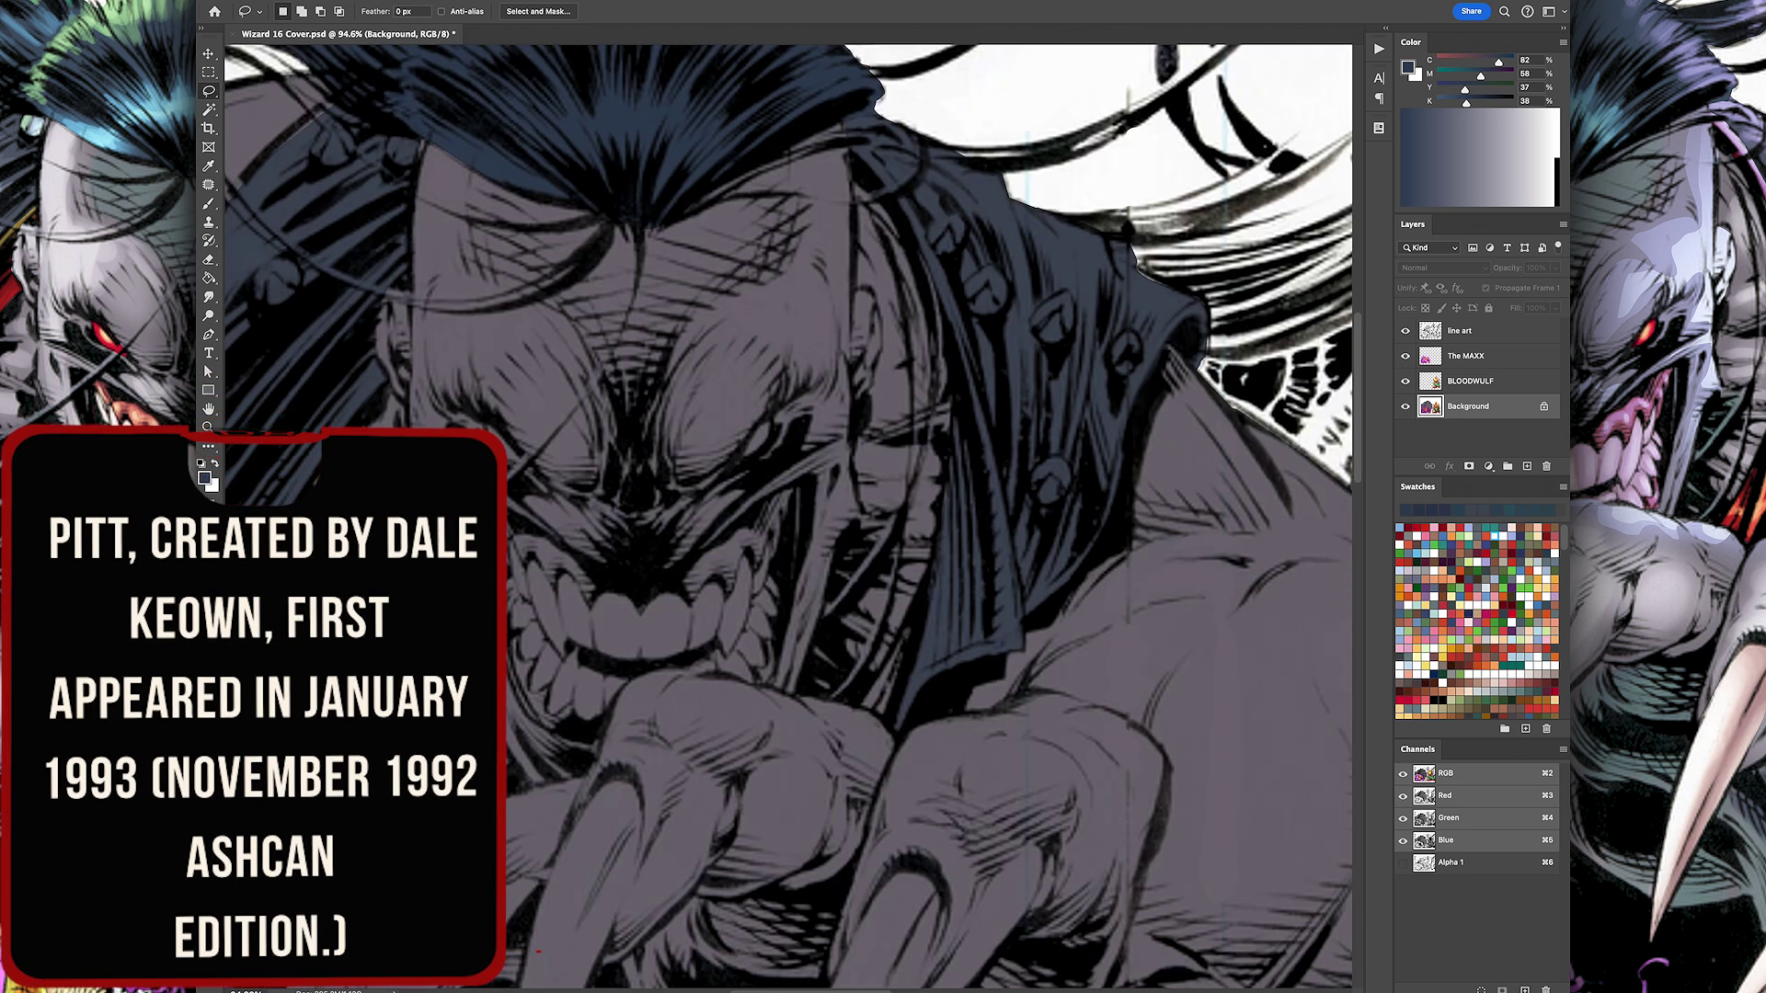
pyautogui.moveTo(483, 418); pyautogui.dragTo(522, 455)
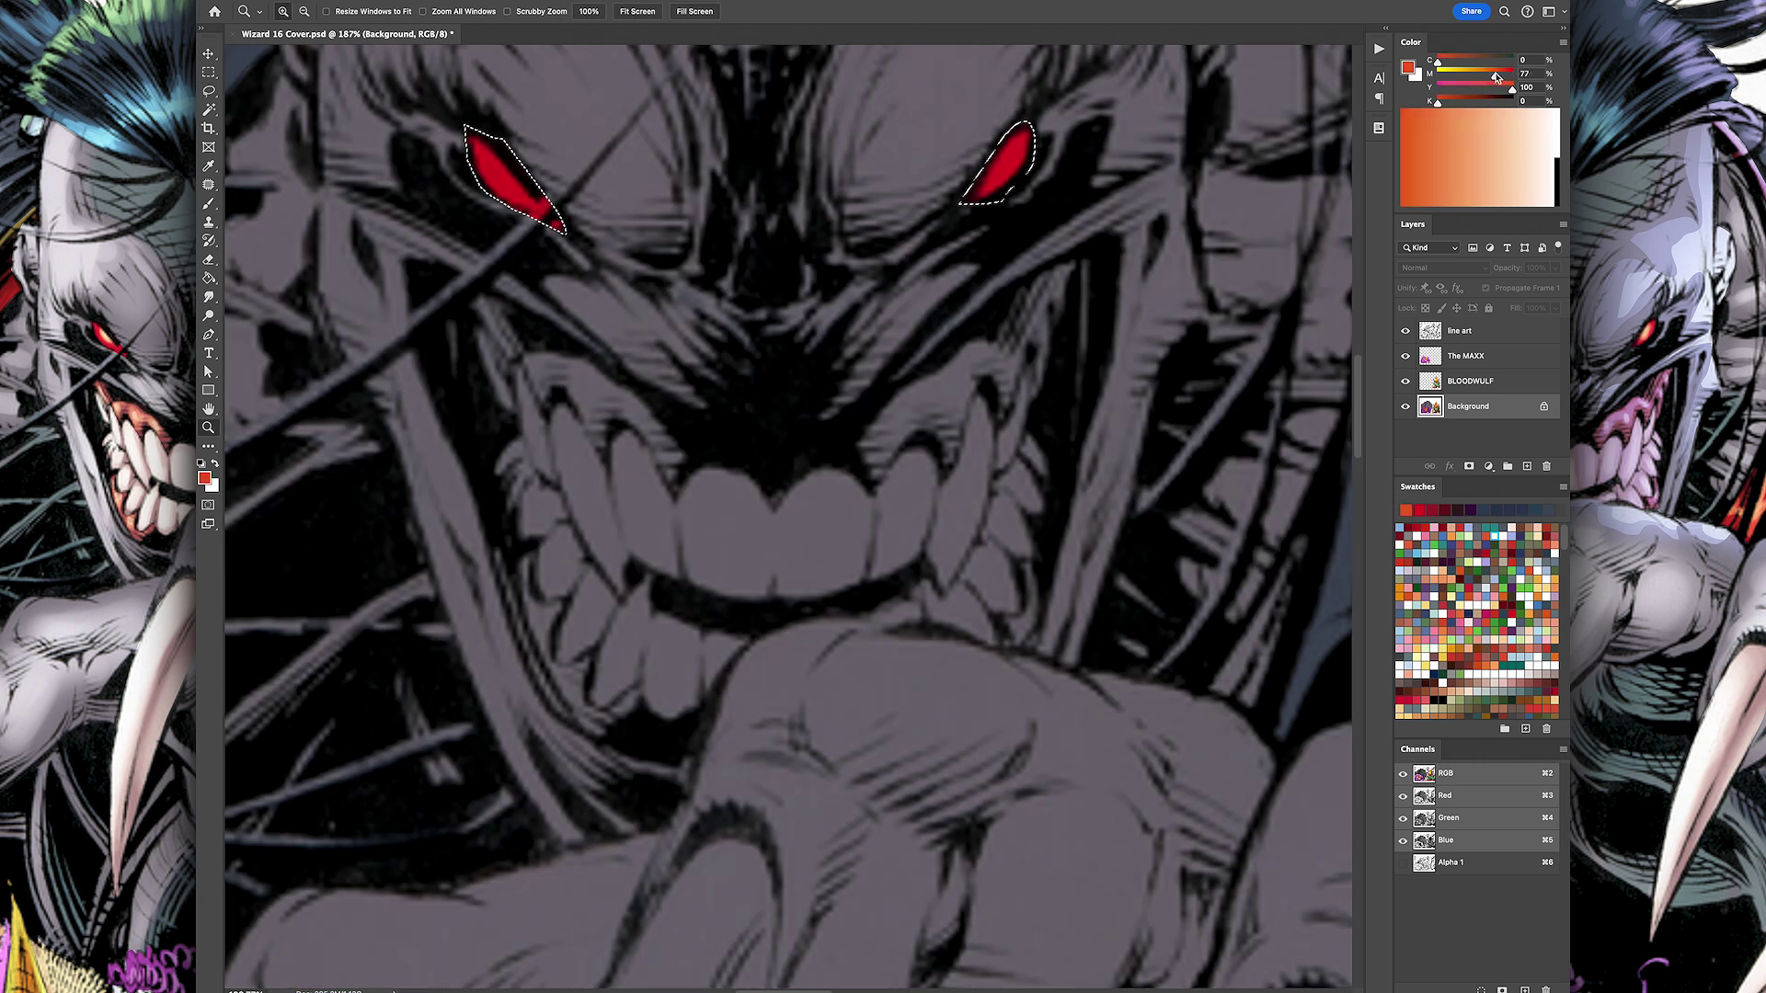
# Step: Lasso Pitt's whole mouth and fill it red
pyautogui.moveTo(488, 293); pyautogui.dragTo(758, 448)
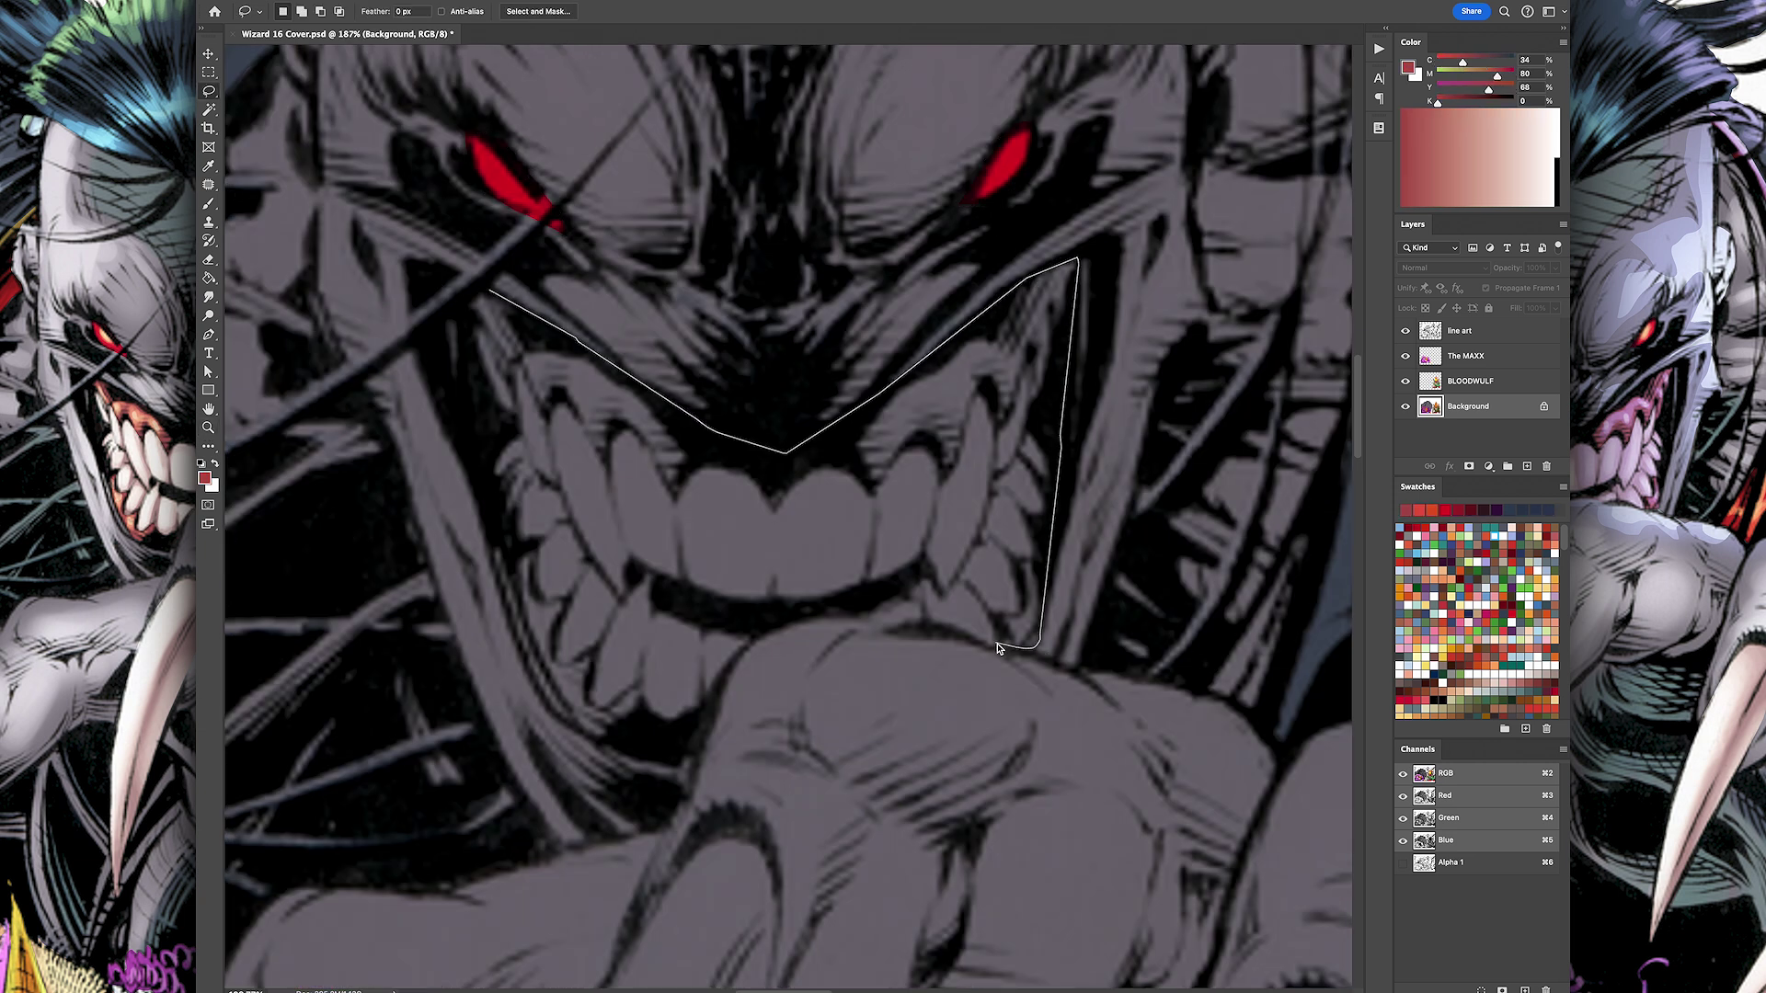
pyautogui.moveTo(470, 334); pyautogui.dragTo(478, 290)
pyautogui.hotkey('alt', 'BackSpace')
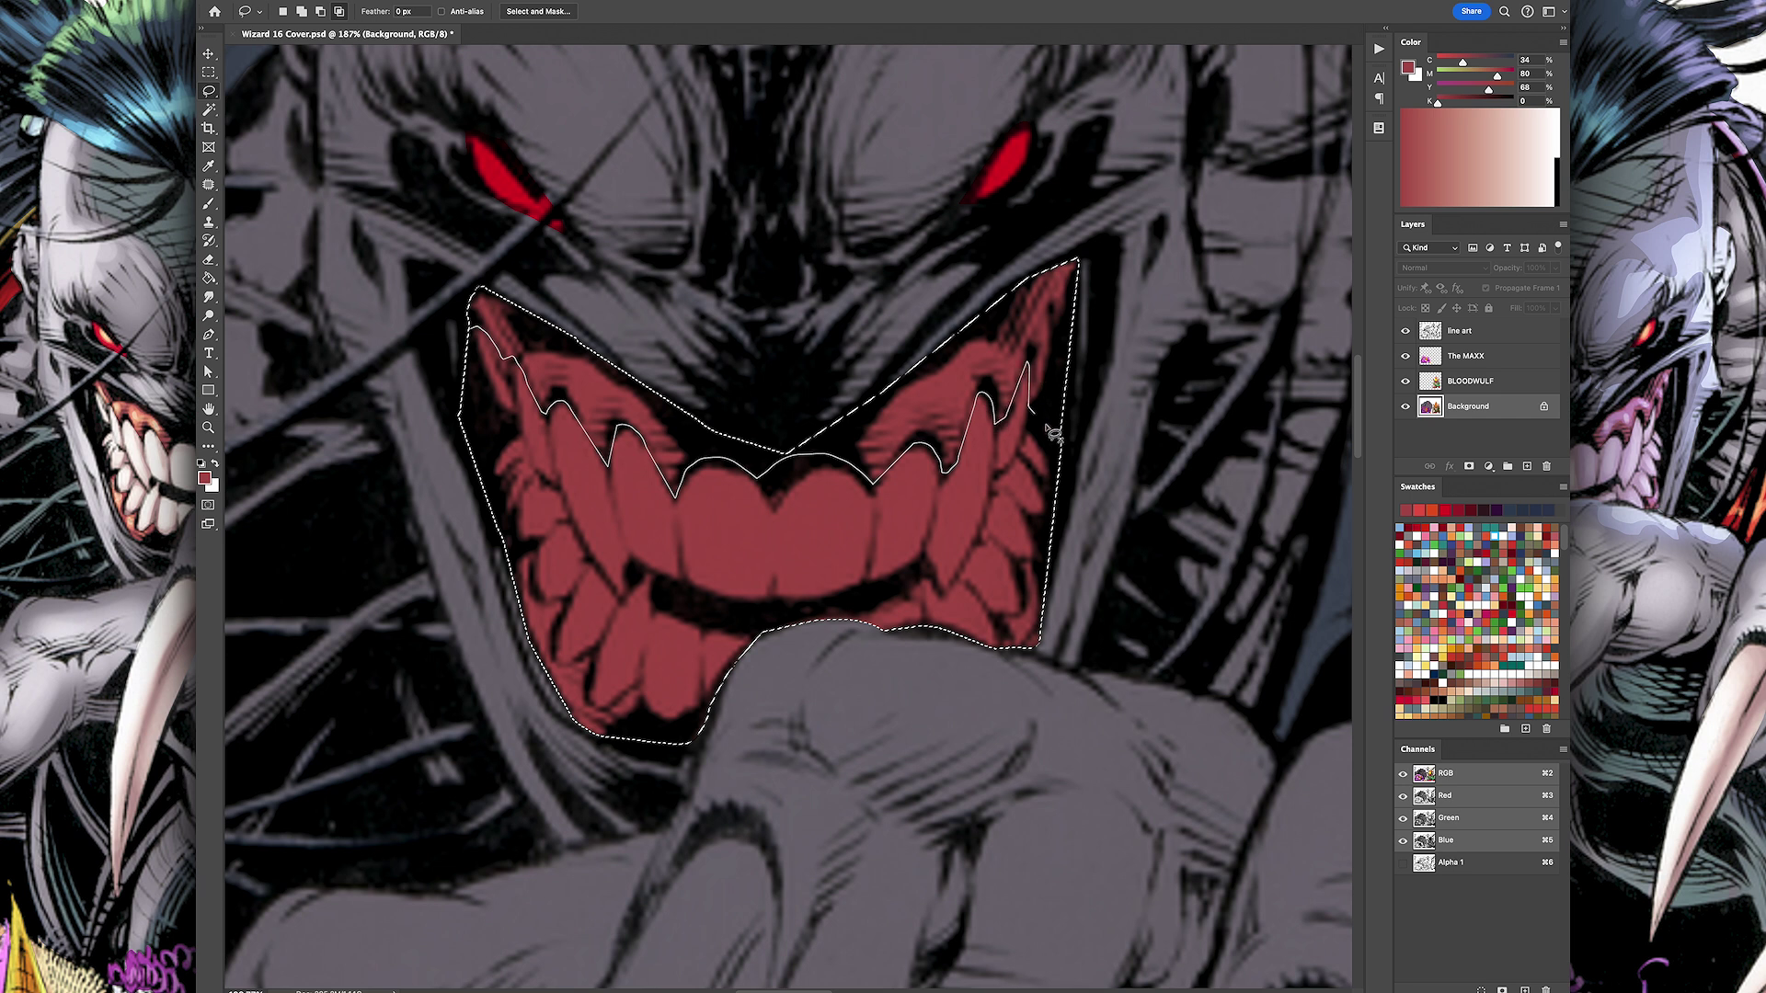
# Step: Lighten the teeth to pale pink with Hue/Saturation Lightness +35 and sample that pink
pyautogui.moveTo(533, 563); pyautogui.dragTo(483, 483)
pyautogui.hotkey('ctrl', 'u')
pyautogui.moveTo(1076, 252); pyautogui.dragTo(1113, 252)
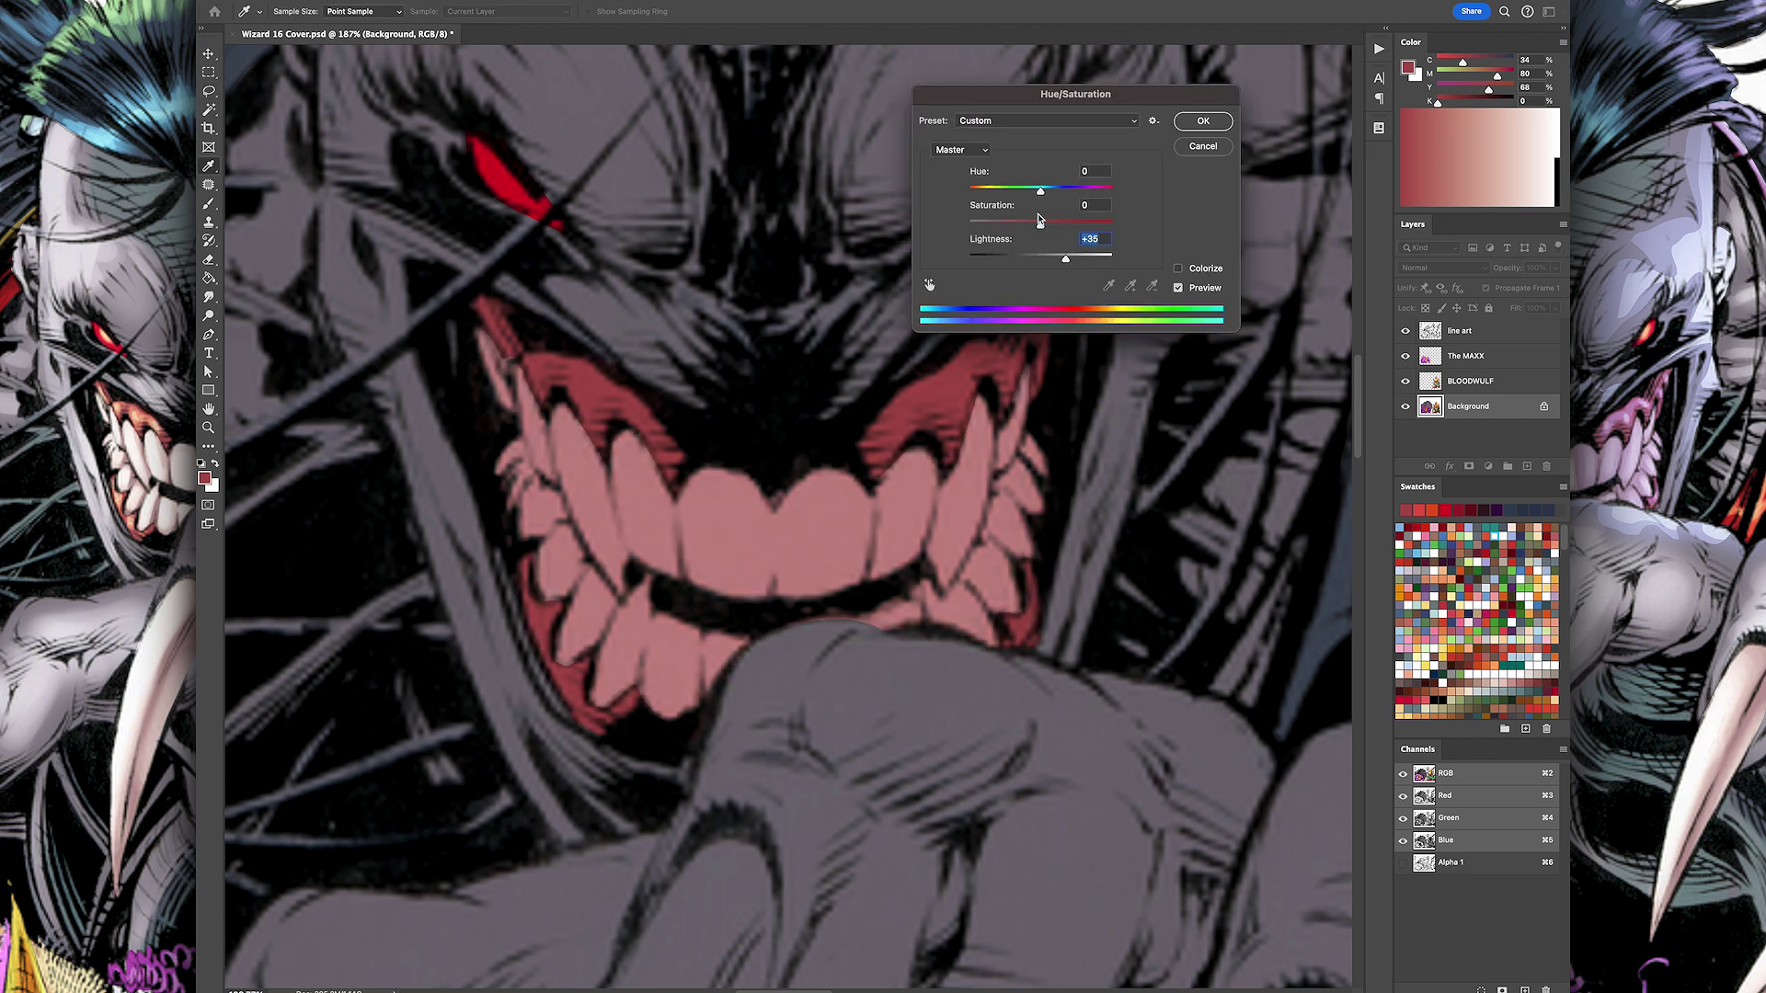
pyautogui.press('Return')
pyautogui.click(782, 515)
# Step: Fill the first few claws with the sampled pale pink
pyautogui.press('l')
pyautogui.scroll(3, 782, 515)
pyautogui.keyDown('alt'); pyautogui.click(781, 485); pyautogui.keyUp('alt')
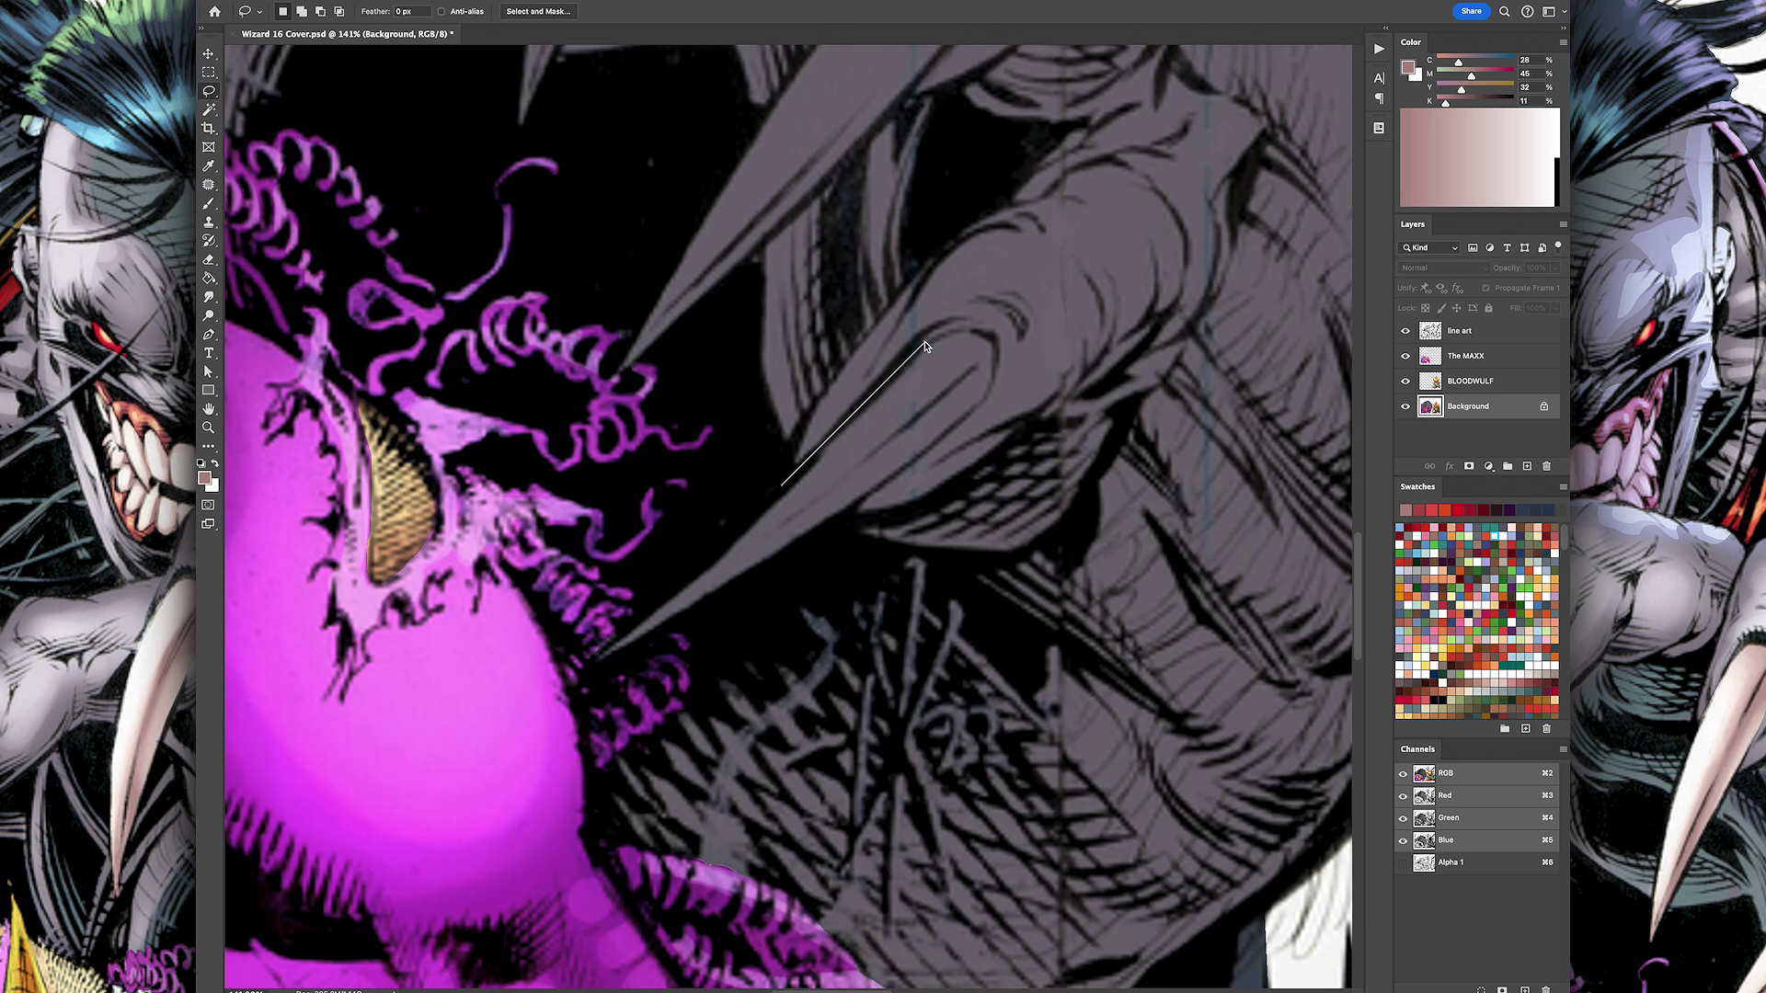
pyautogui.hotkey('alt', 'BackSpace')
pyautogui.scroll(5, 839, 411)
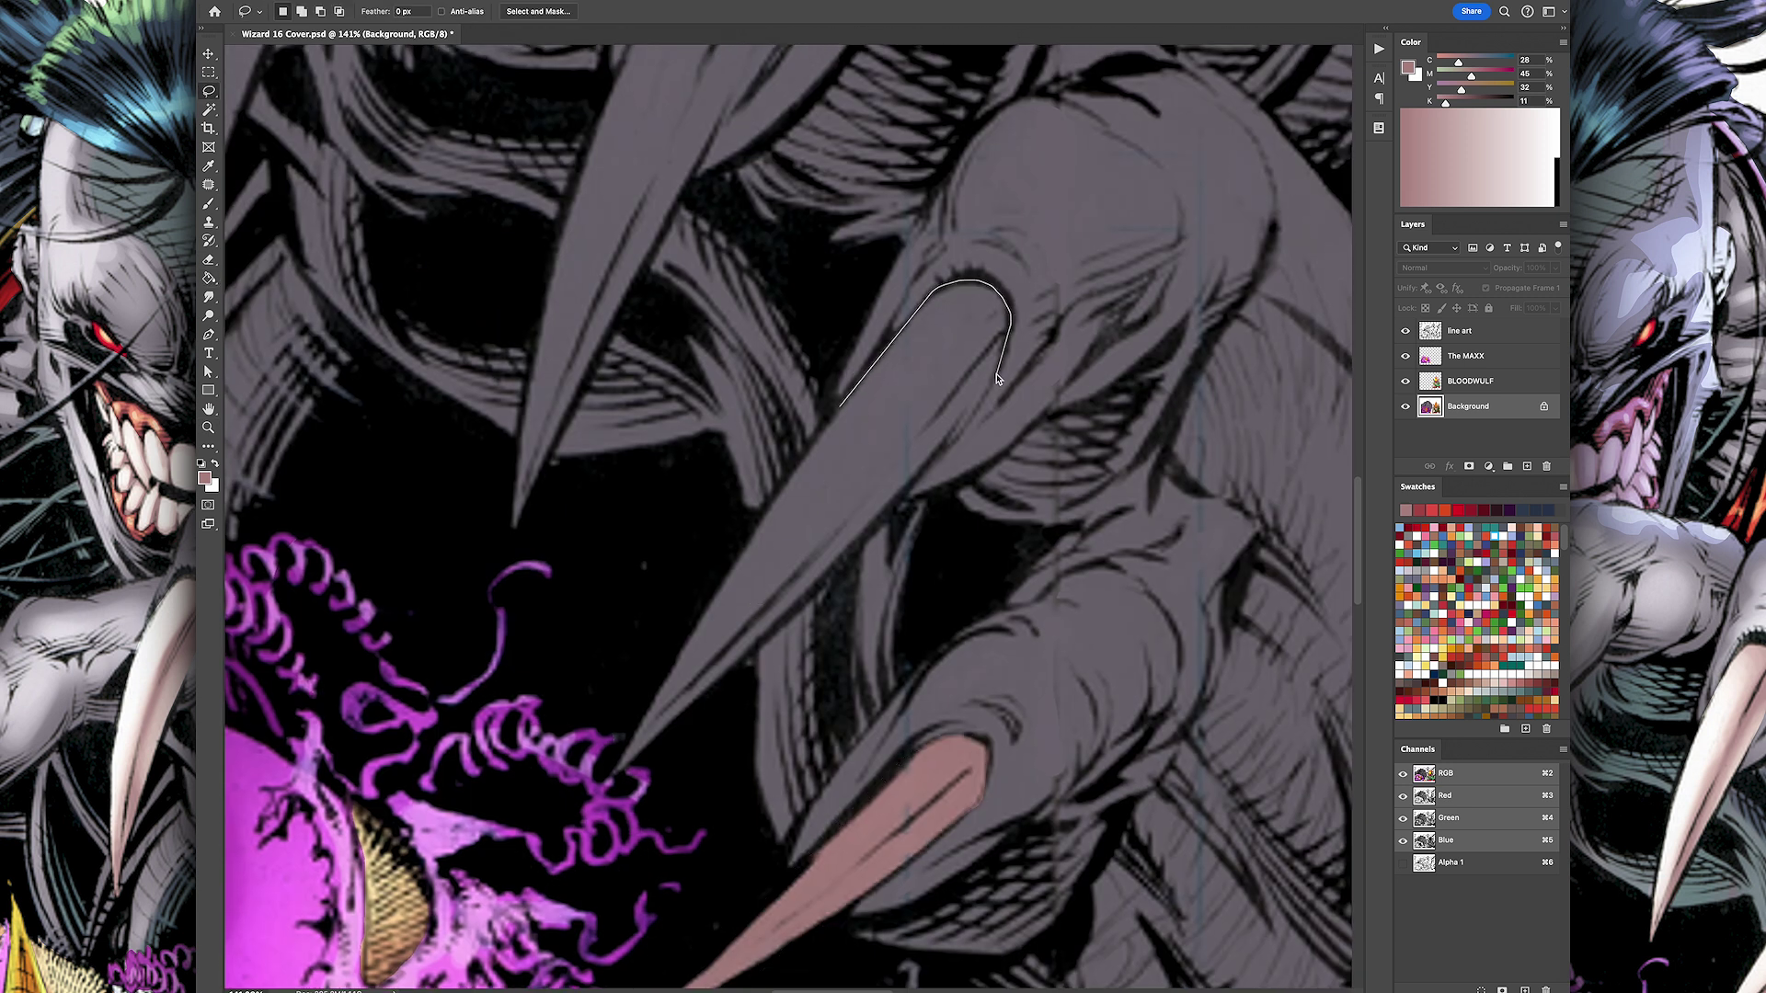
pyautogui.moveTo(768, 518); pyautogui.dragTo(769, 518)
pyautogui.hotkey('alt', 'BackSpace')
pyautogui.scroll(5, 833, 230)
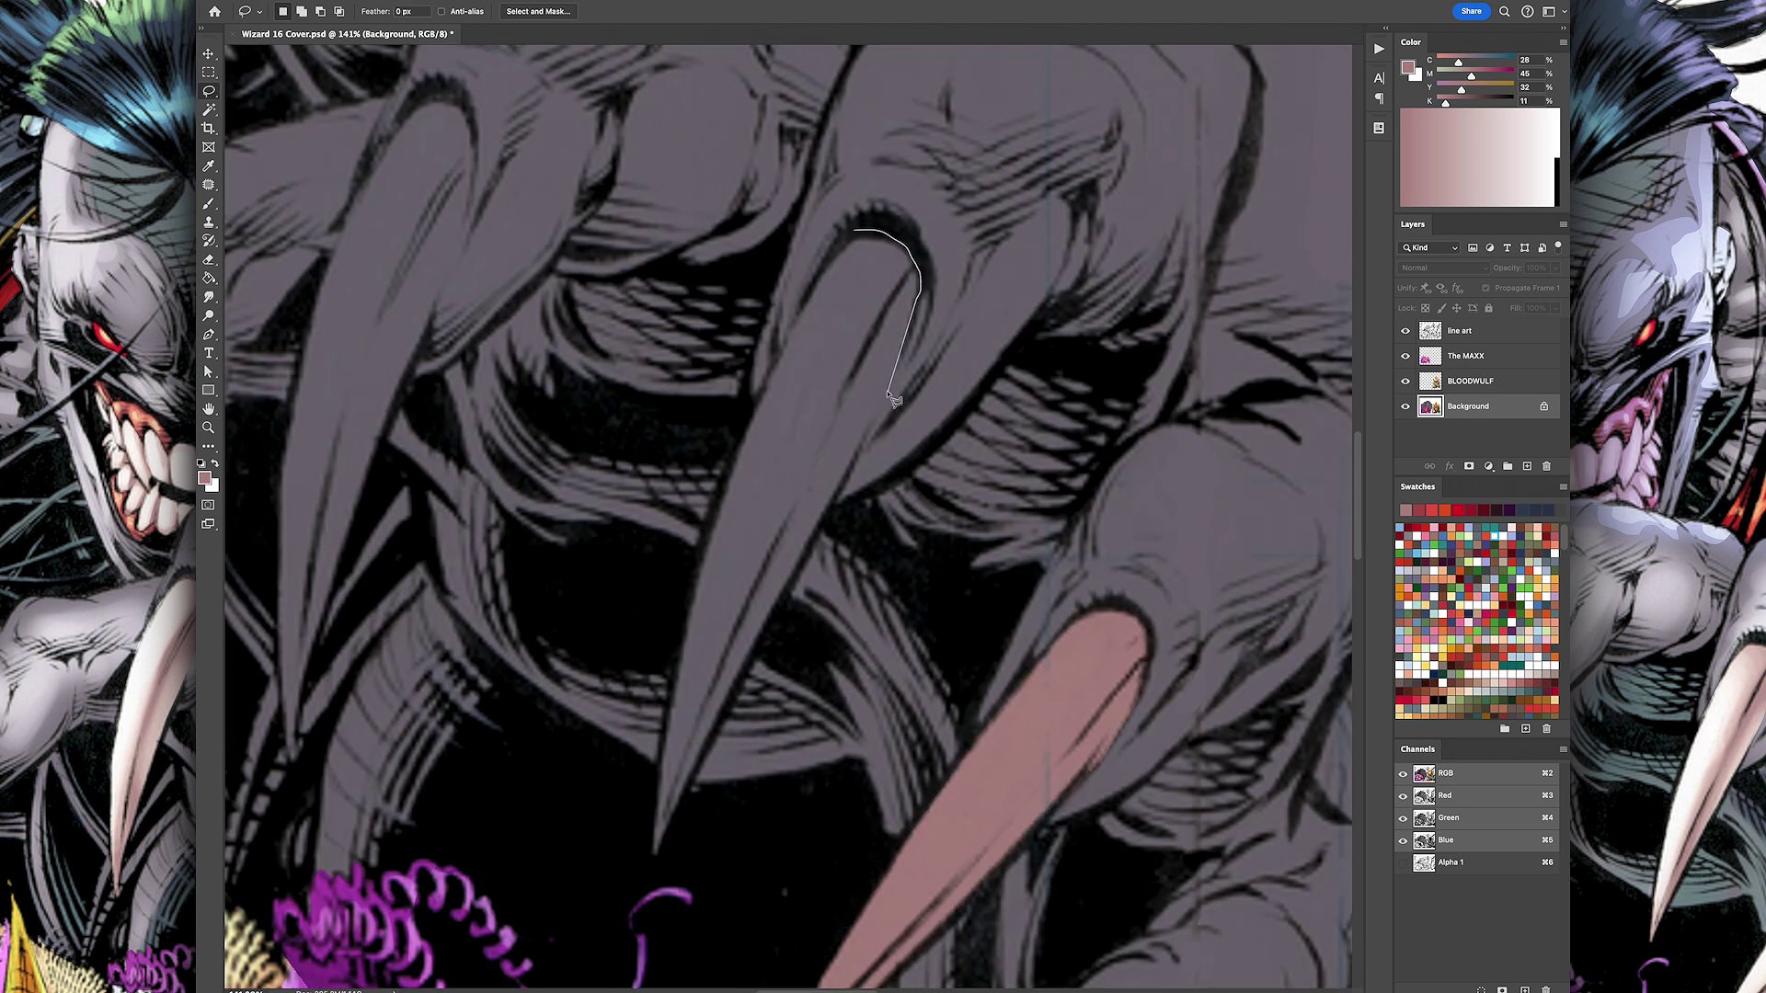
pyautogui.moveTo(766, 384); pyautogui.dragTo(851, 232)
pyautogui.hotkey('alt', 'BackSpace')
# Step: Outline and fill the remaining claws pale pink
pyautogui.hscroll(-5, 851, 232)
pyautogui.moveTo(826, 138); pyautogui.dragTo(864, 304)
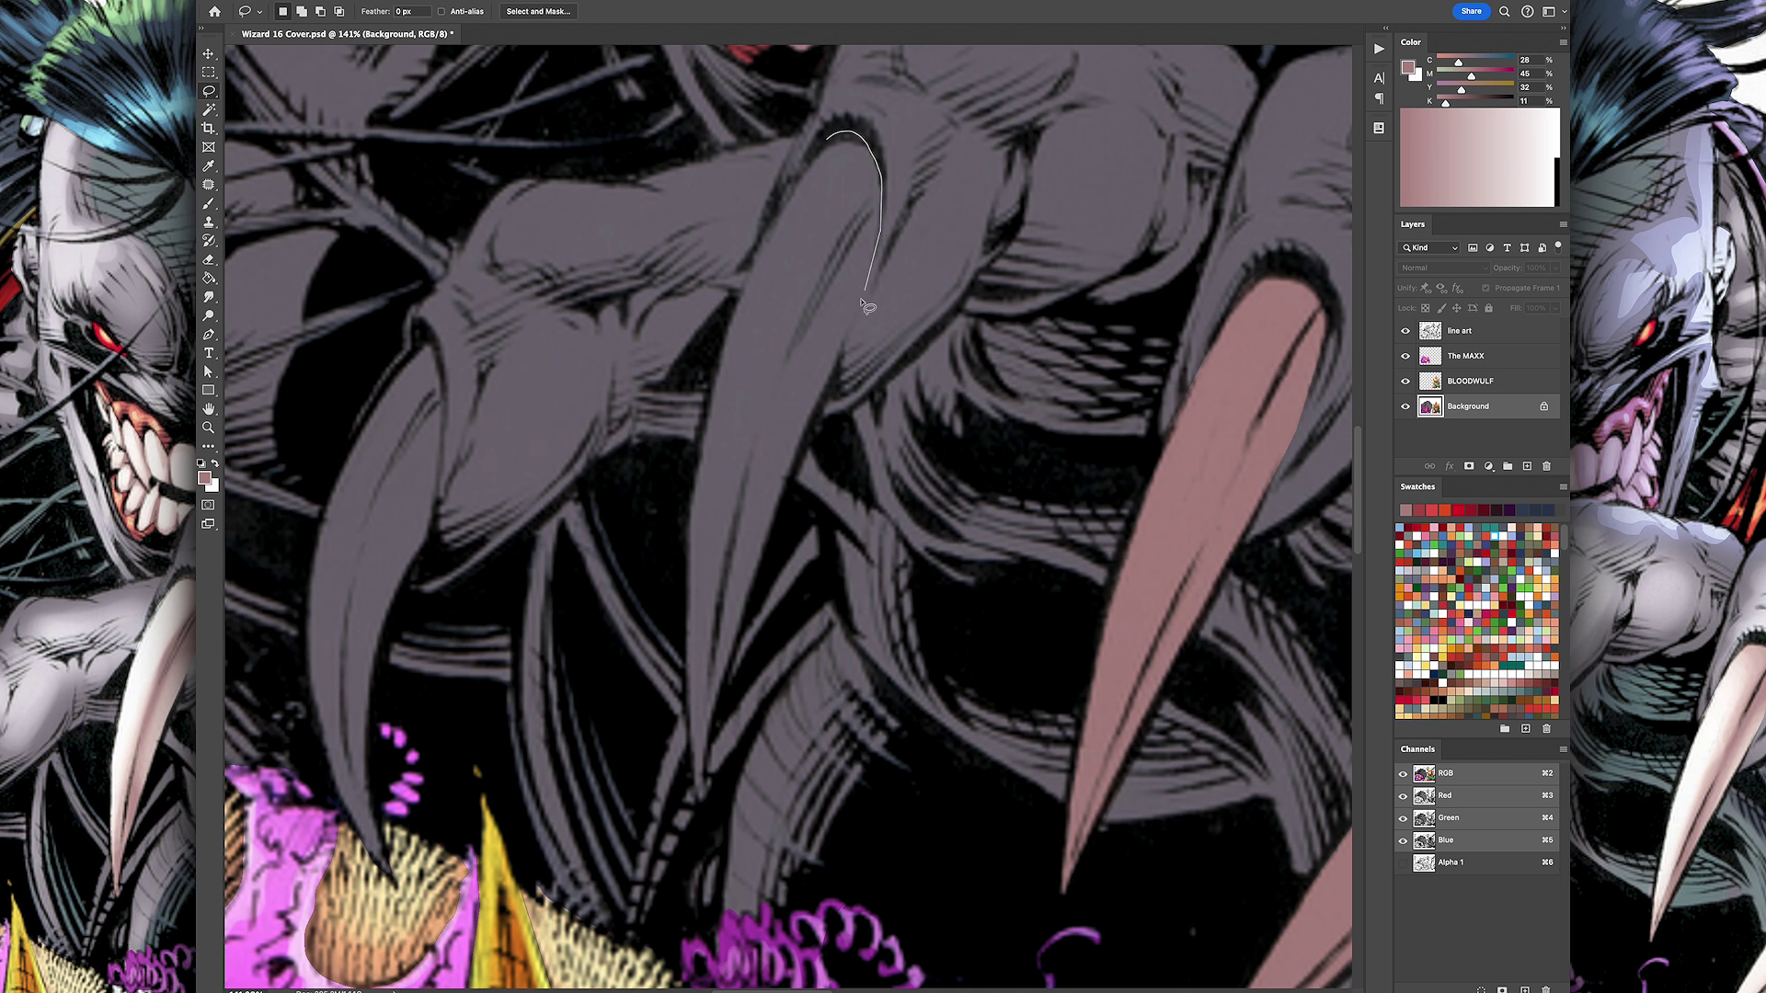
pyautogui.moveTo(764, 224); pyautogui.dragTo(782, 184)
pyautogui.hotkey('alt', 'BackSpace')
pyautogui.hscroll(-5, 782, 184)
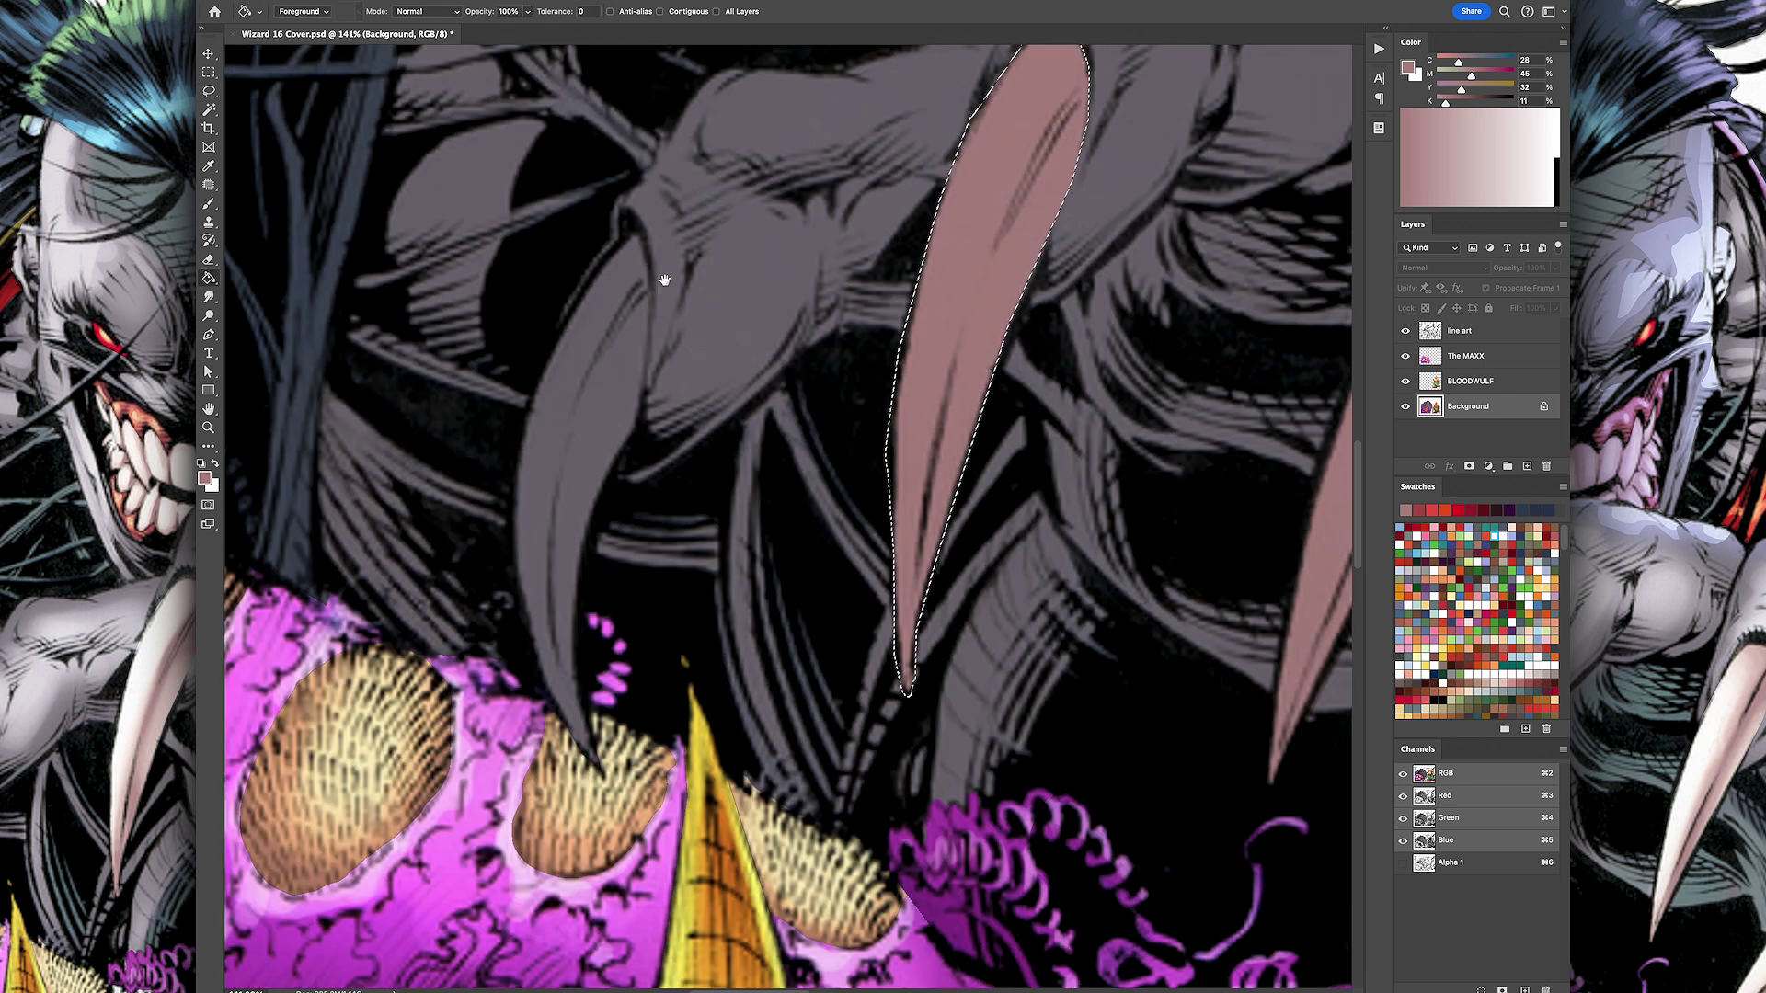
pyautogui.moveTo(603, 238); pyautogui.dragTo(626, 400)
pyautogui.moveTo(585, 260); pyautogui.dragTo(602, 235)
pyautogui.hotkey('alt', 'BackSpace')
# Step: Fill the knuckle area pink and zoom out to view the whole cover
pyautogui.hotkey('ctrl', '0')
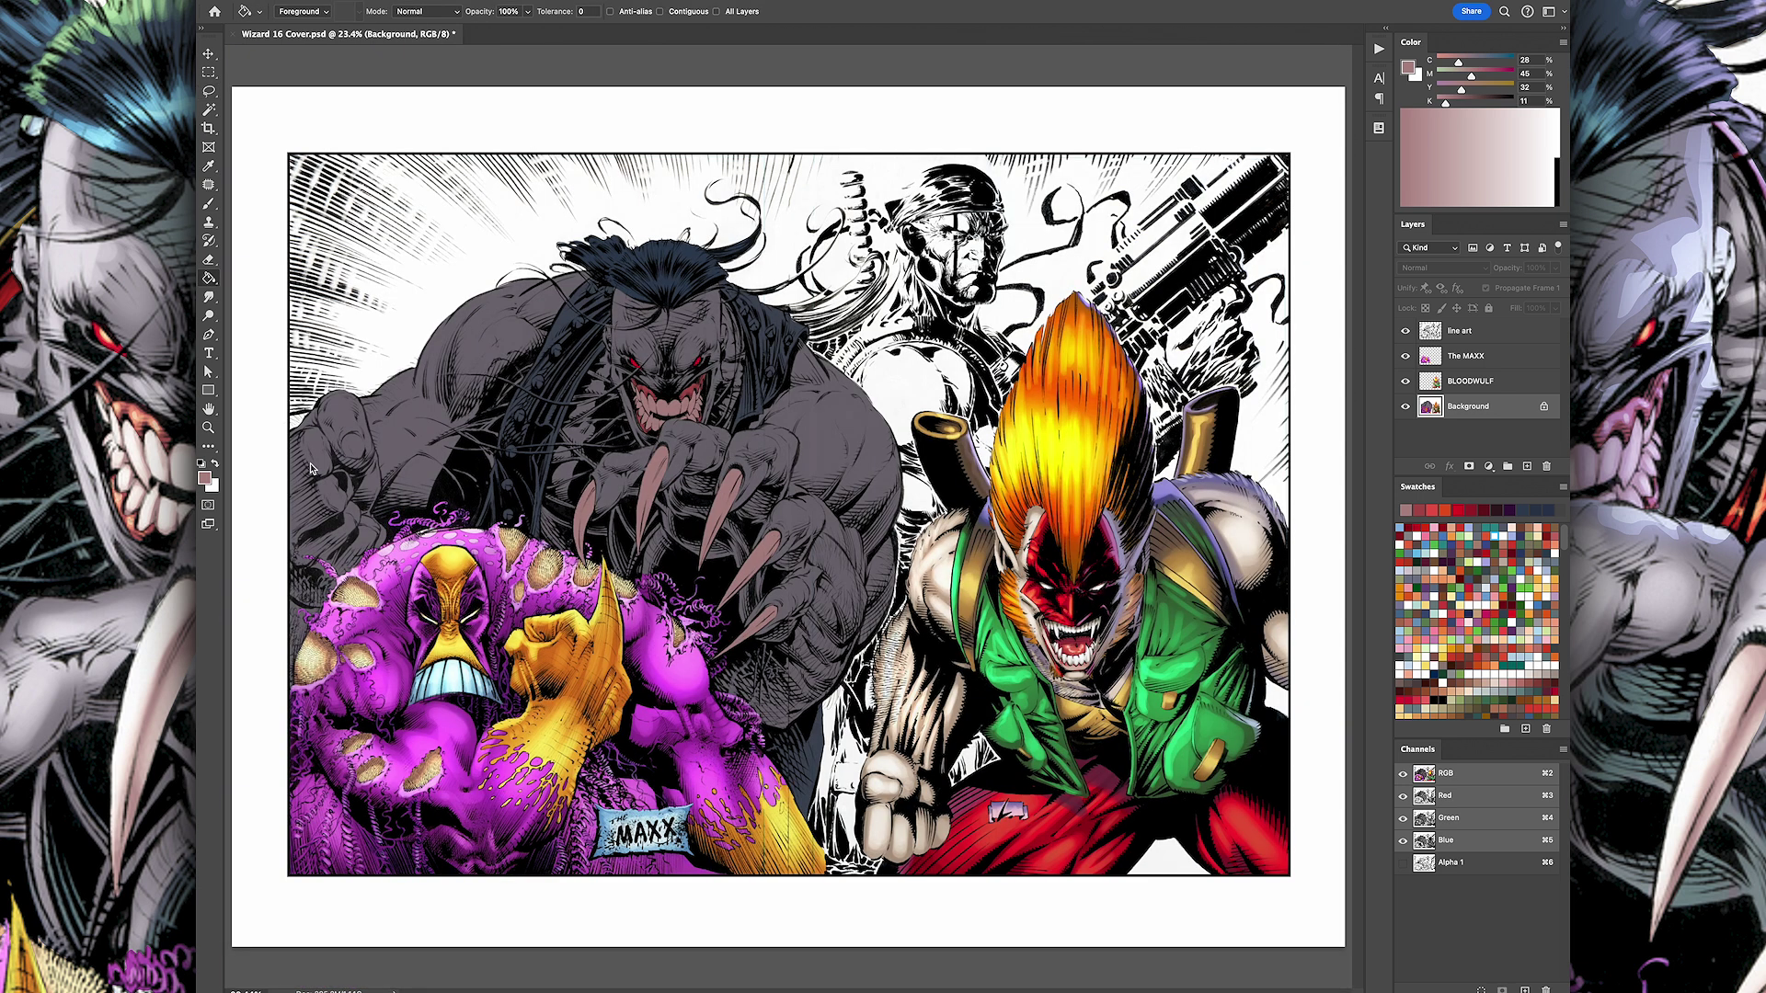
pyautogui.scroll(5, 369, 354)
pyautogui.moveTo(450, 292); pyautogui.dragTo(447, 287)
pyautogui.hotkey('alt', 'BackSpace')
pyautogui.hotkey('ctrl', '0')
pyautogui.scroll(5, 689, 276)
pyautogui.moveTo(690, 276); pyautogui.dragTo(739, 572)
pyautogui.press('g')
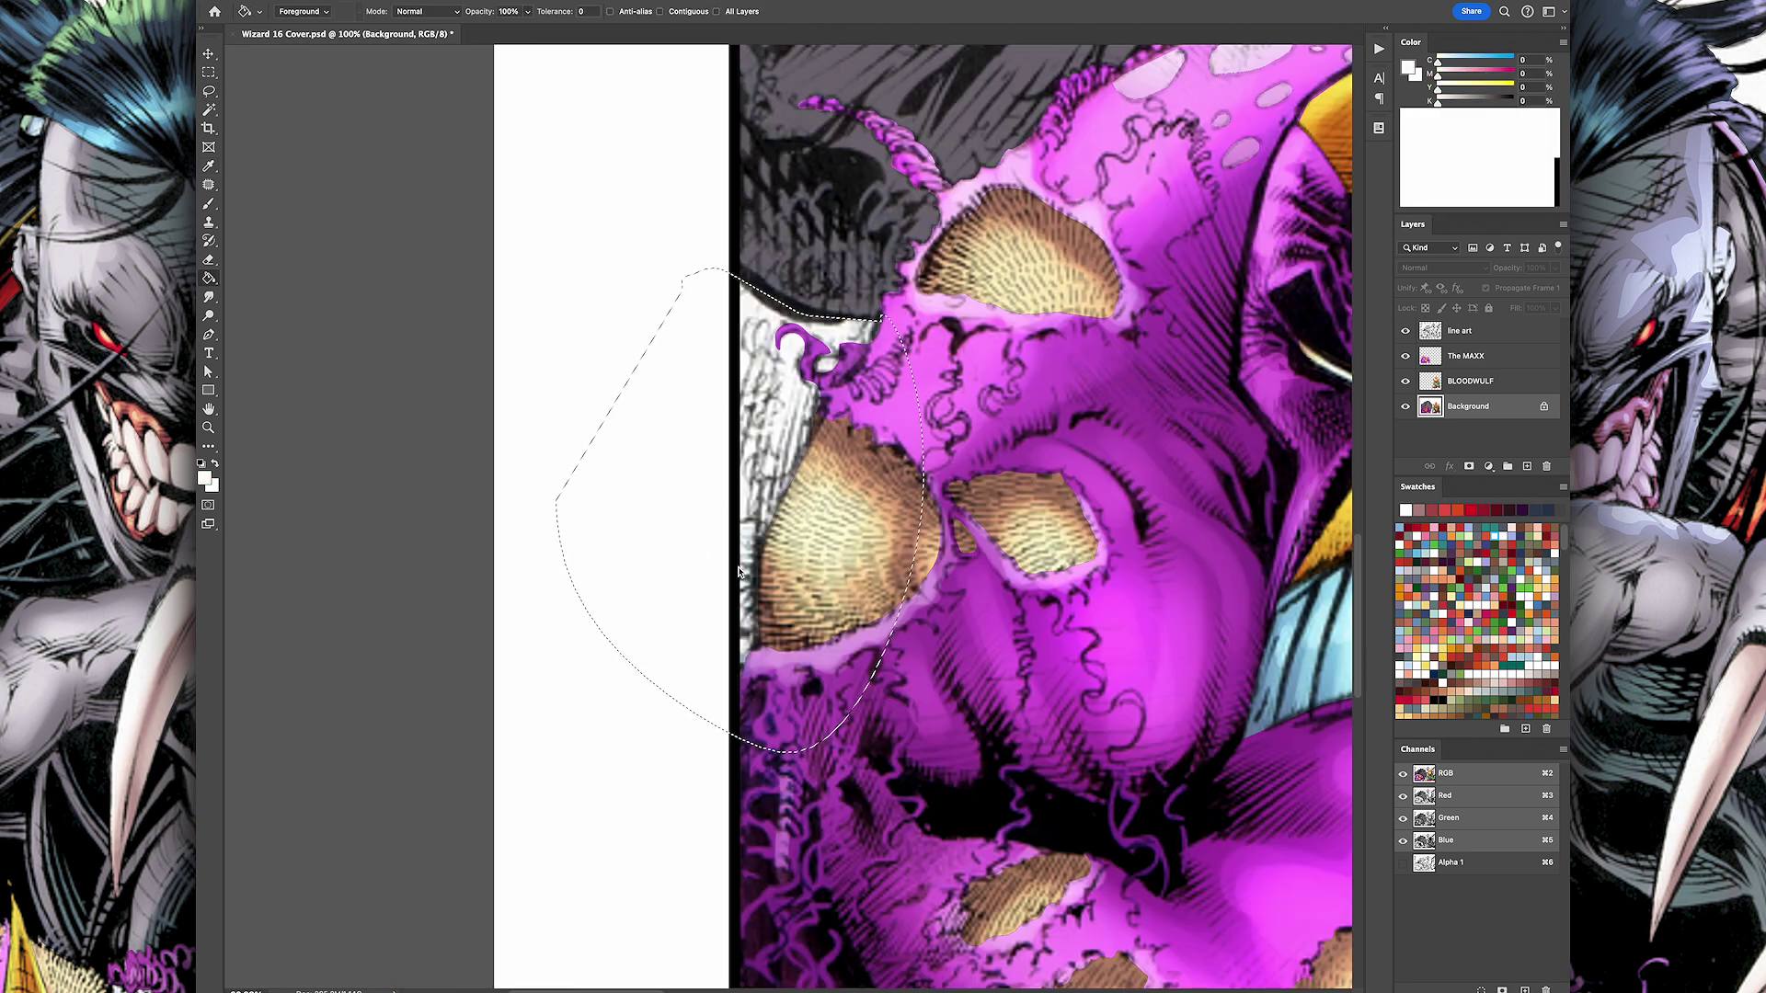
pyautogui.hotkey('ctrl', '0')
pyautogui.press('z')
pyautogui.scroll(5, 598, 395)
# Step: Fill the strip along the vest edge with dark red
pyautogui.click(1457, 557)
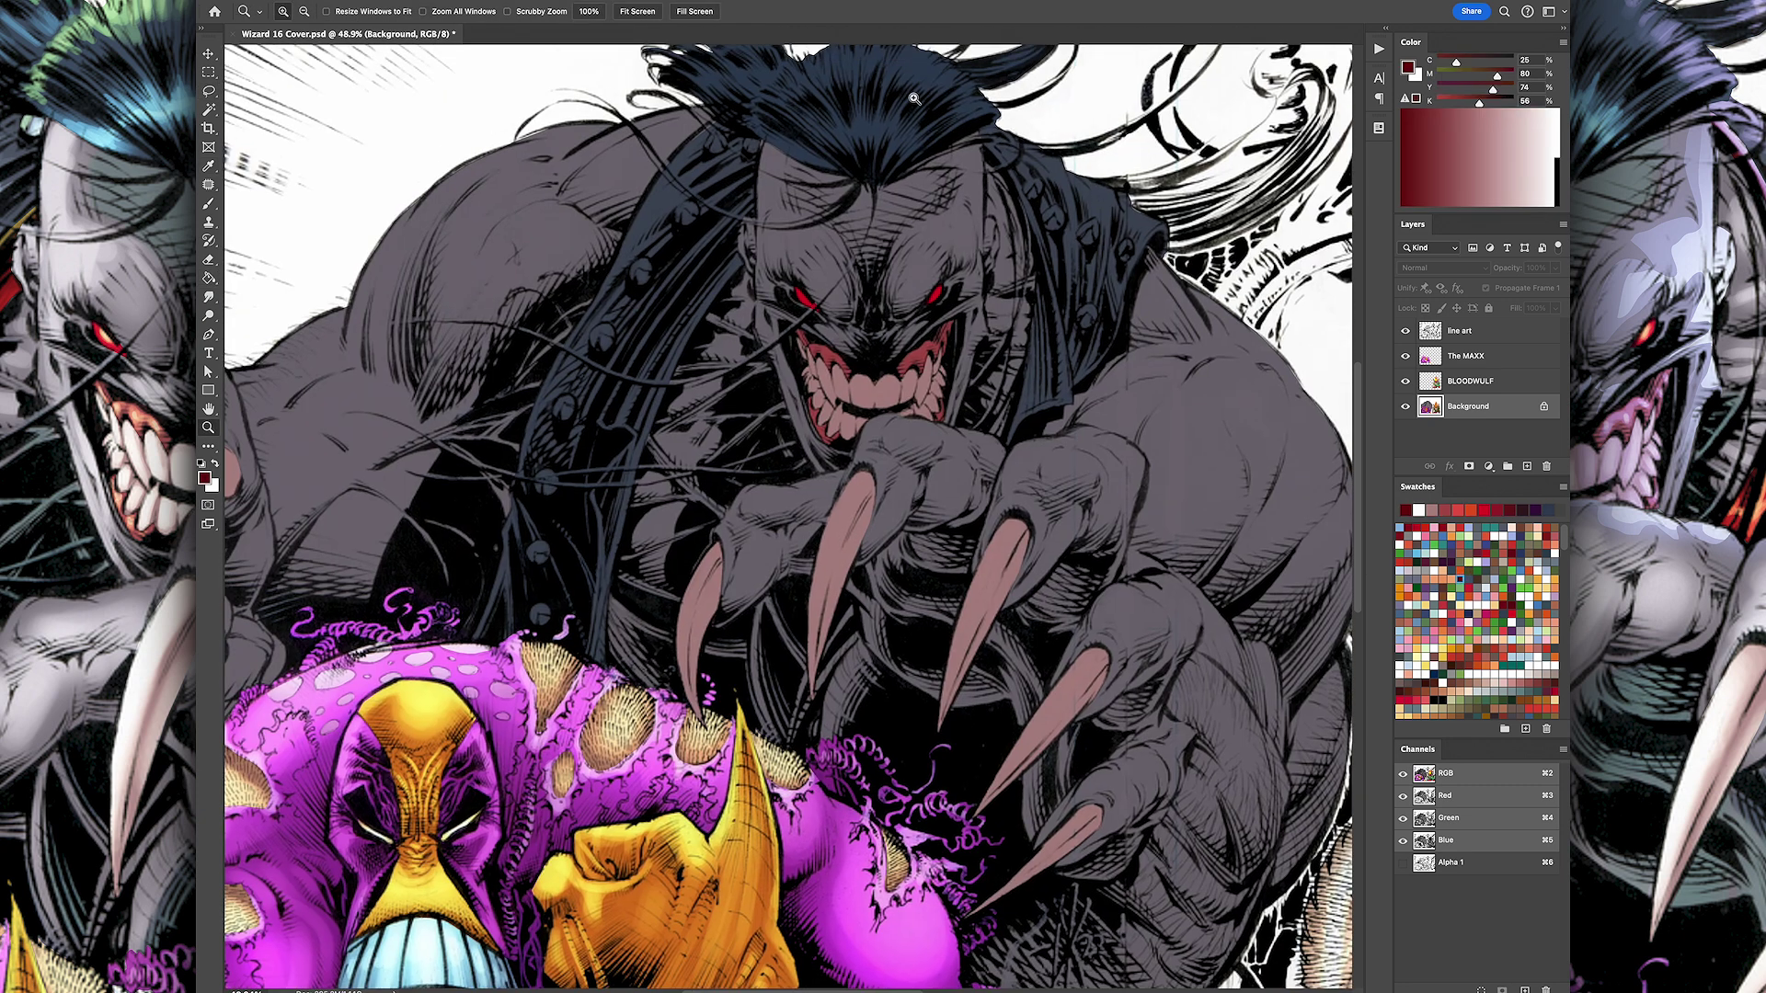
pyautogui.press('l')
pyautogui.scroll(3, 1307, 194)
pyautogui.moveTo(647, 93); pyautogui.dragTo(738, 199)
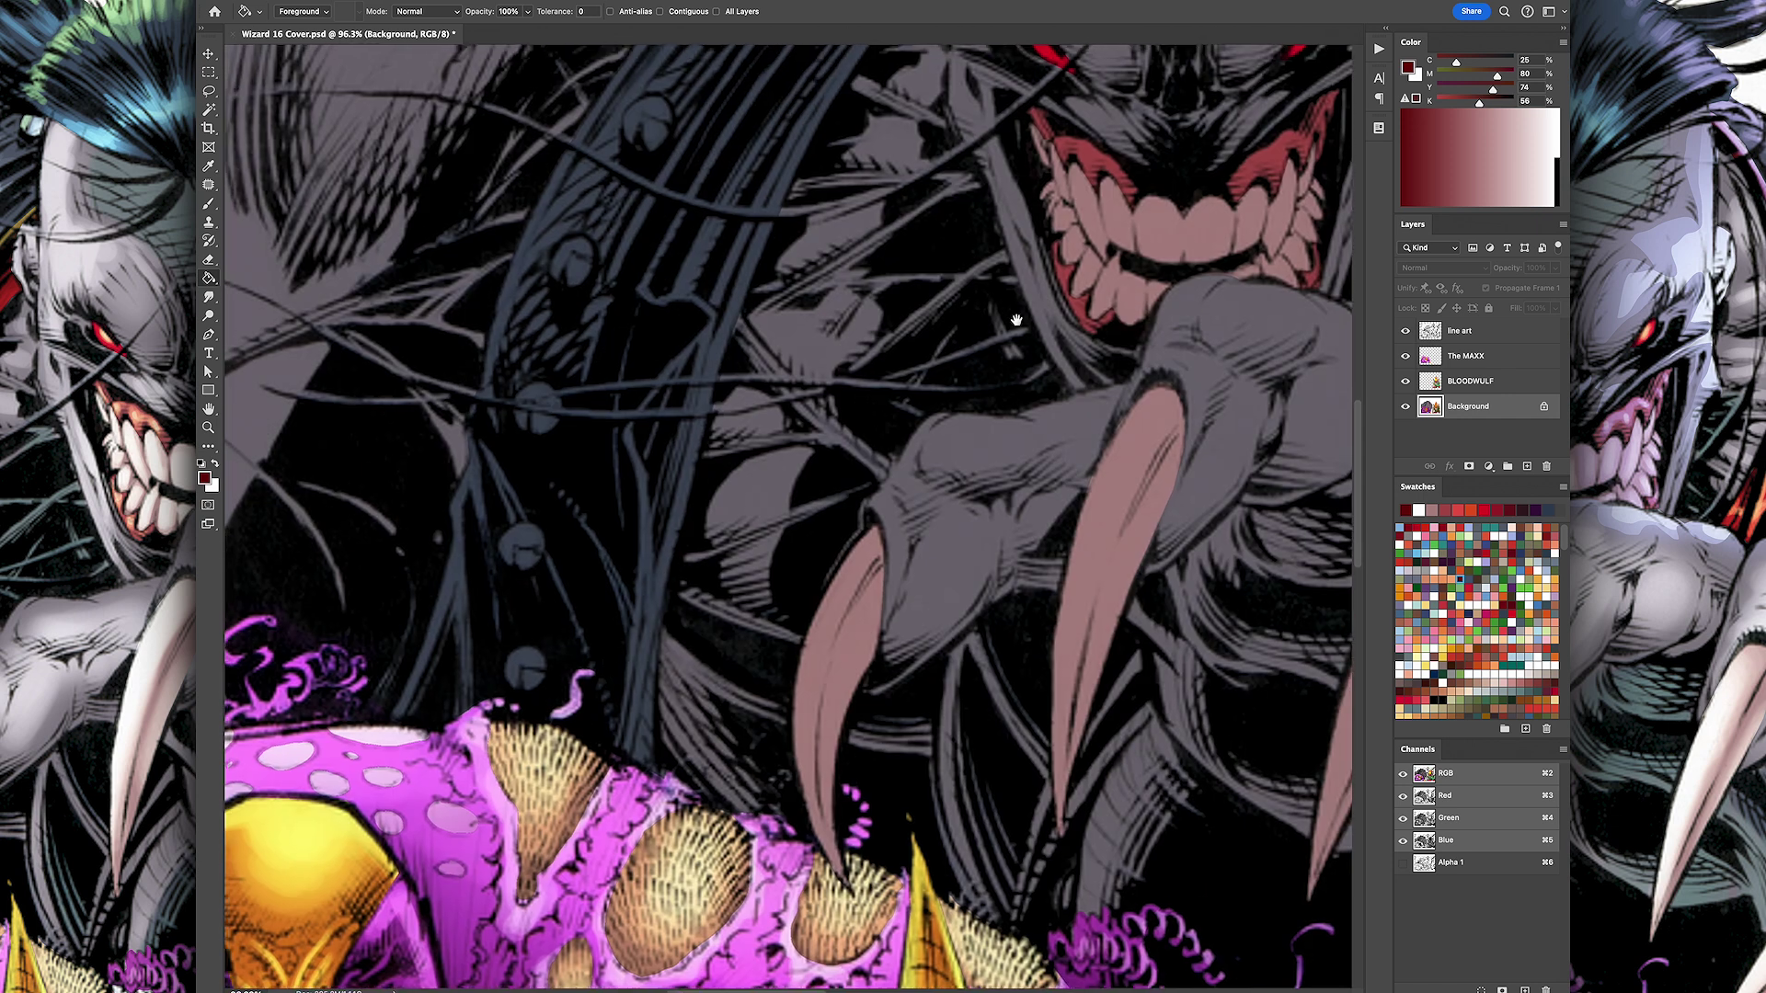
pyautogui.moveTo(828, 497); pyautogui.dragTo(631, 483)
pyautogui.moveTo(632, 288); pyautogui.dragTo(828, 55)
pyautogui.hotkey('alt', 'BackSpace')
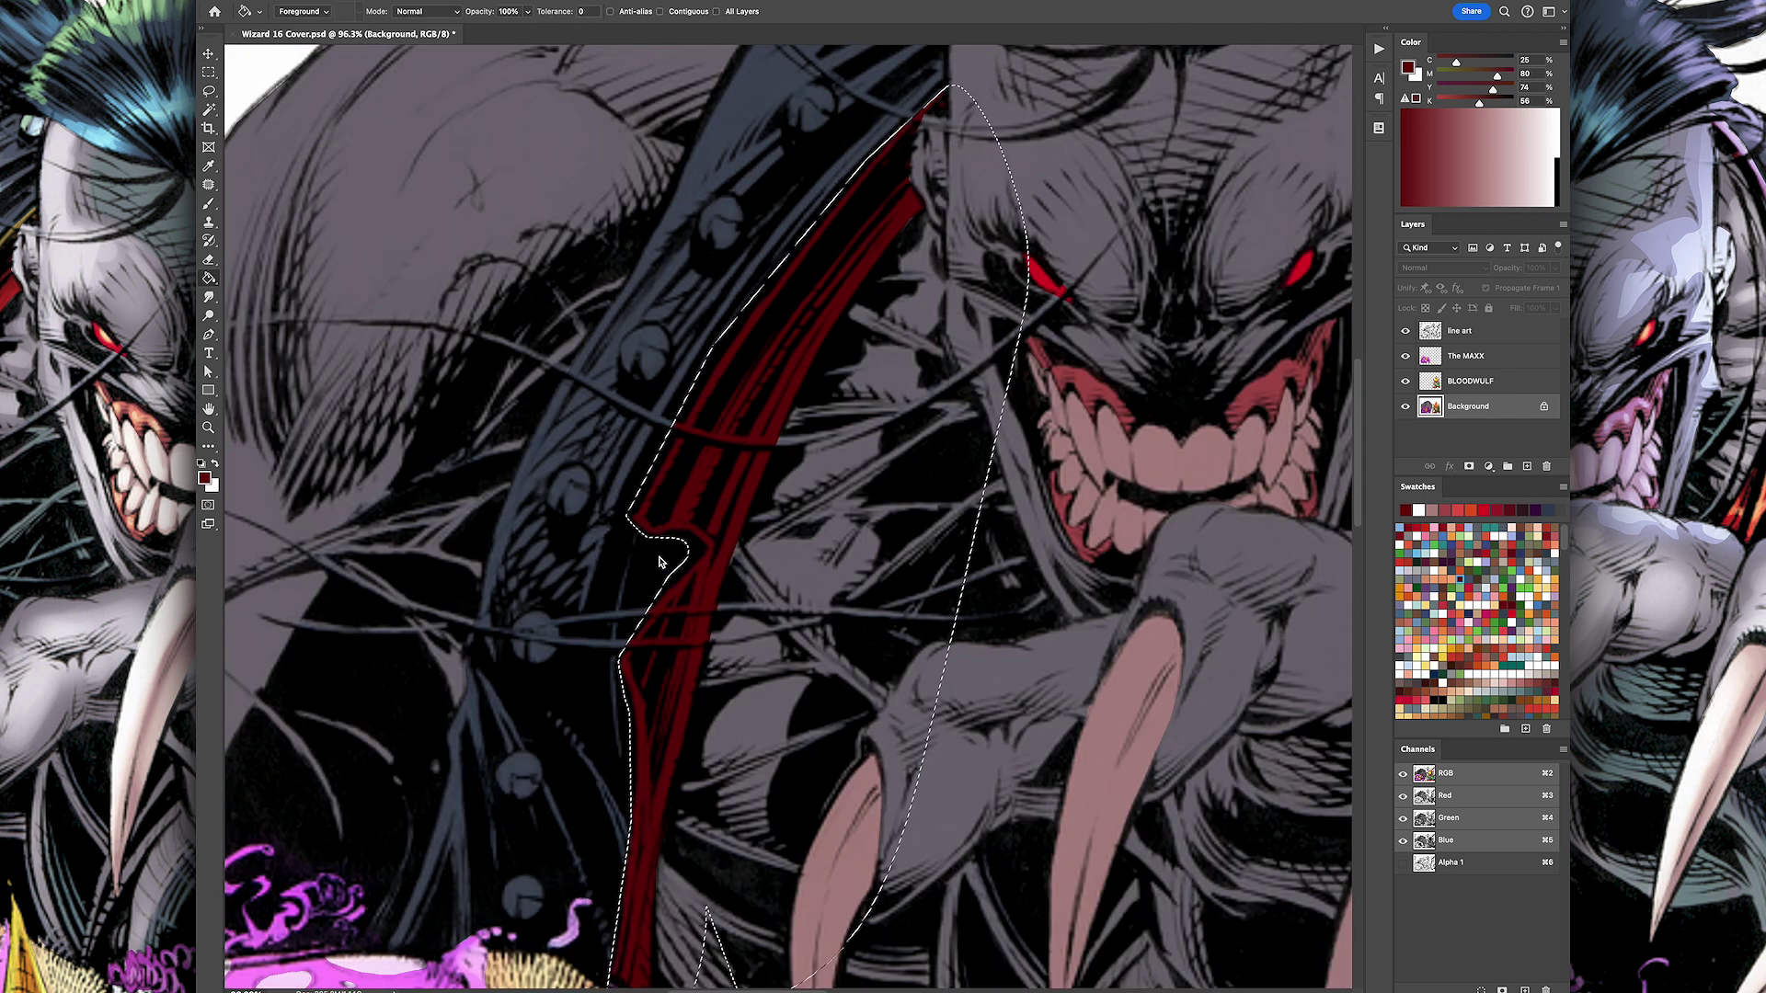
pyautogui.scroll(-3, 791, 460)
pyautogui.scroll(4, 828, 516)
pyautogui.moveTo(906, 428)
pyautogui.mouseDown()
pyautogui.moveTo(794, 588)
pyautogui.moveTo(920, 483)
pyautogui.mouseUp()
pyautogui.press('g')
pyautogui.click(832, 543)
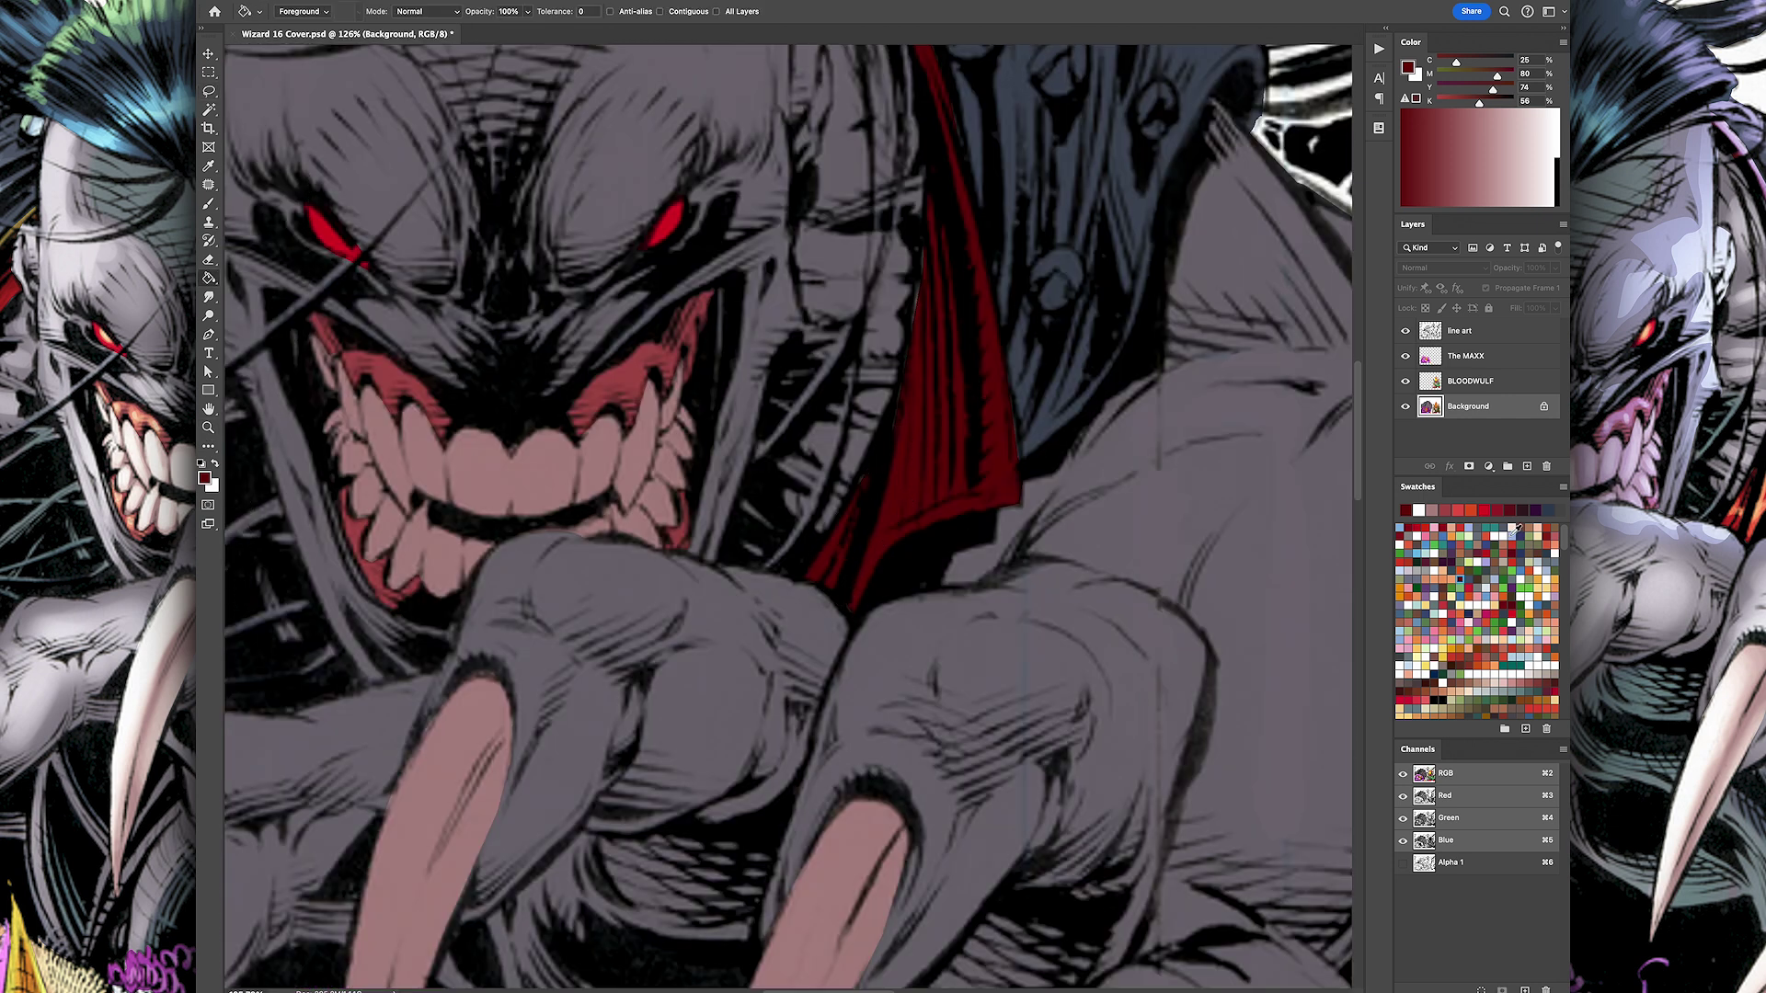
# Step: Pick a blue-gray highlight colour, mirror the canvas to check it, and outline a vest stud
pyautogui.click(1513, 529)
pyautogui.scroll(5, 934, 377)
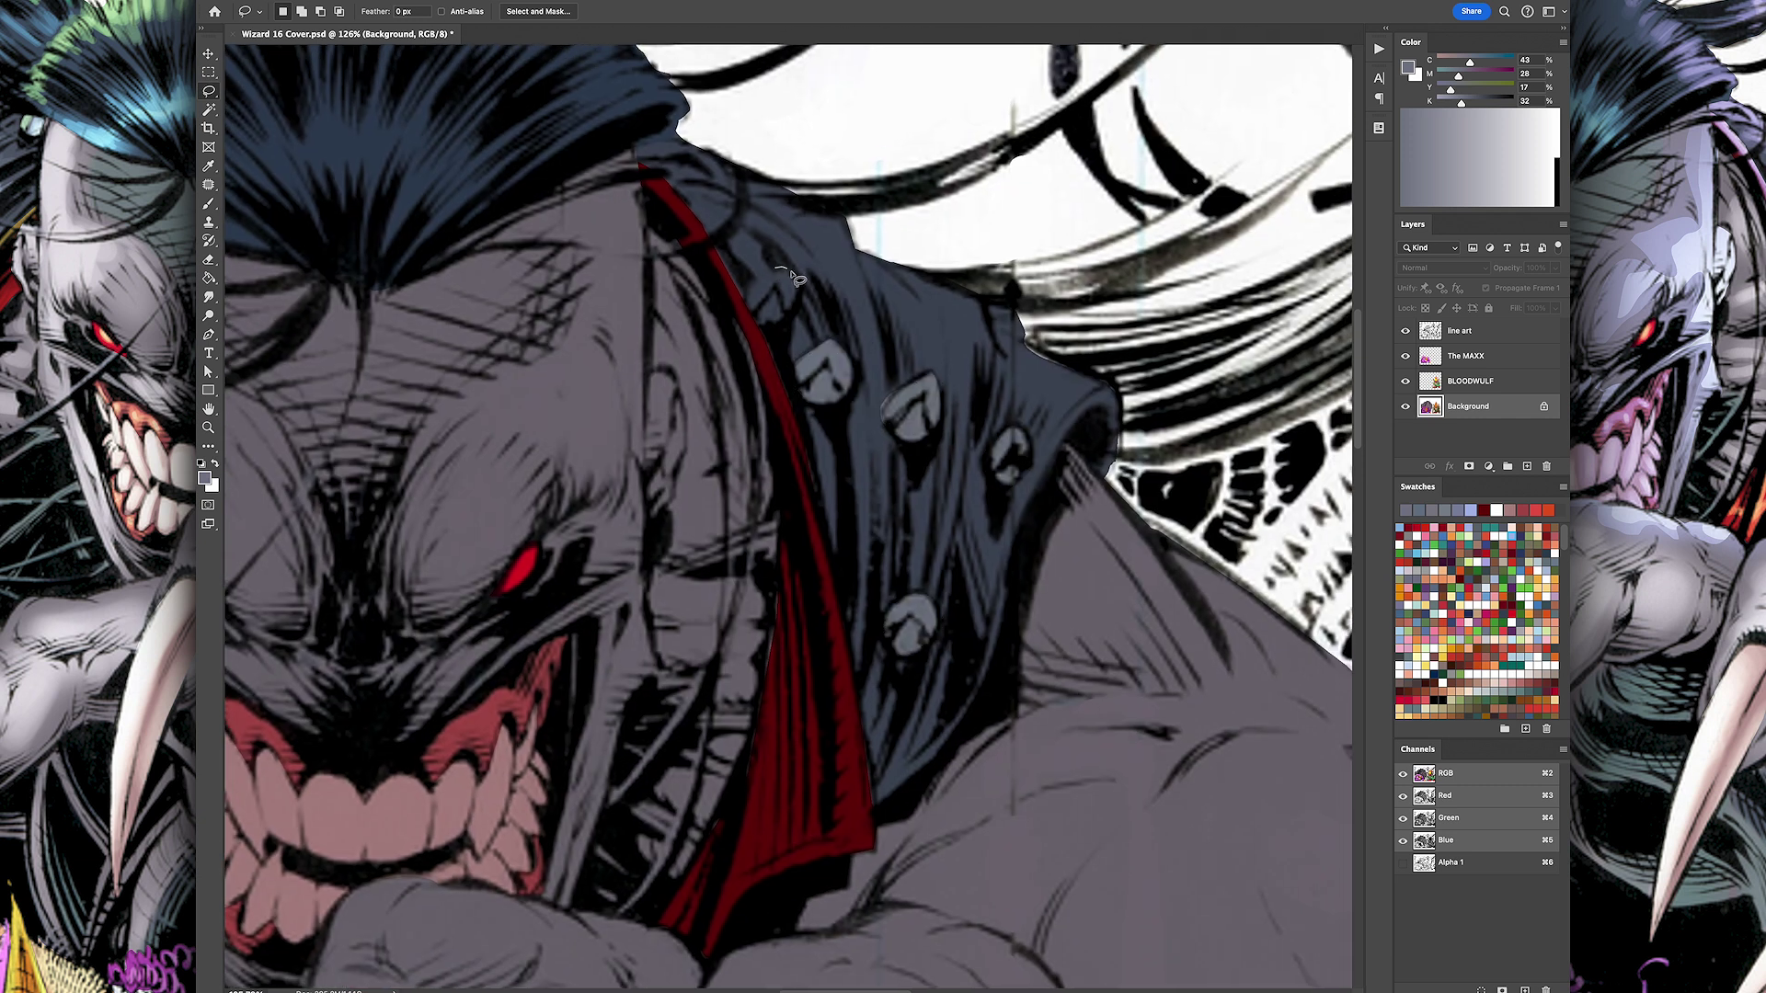
pyautogui.hotkey('ctrl', 'shift', 'h')
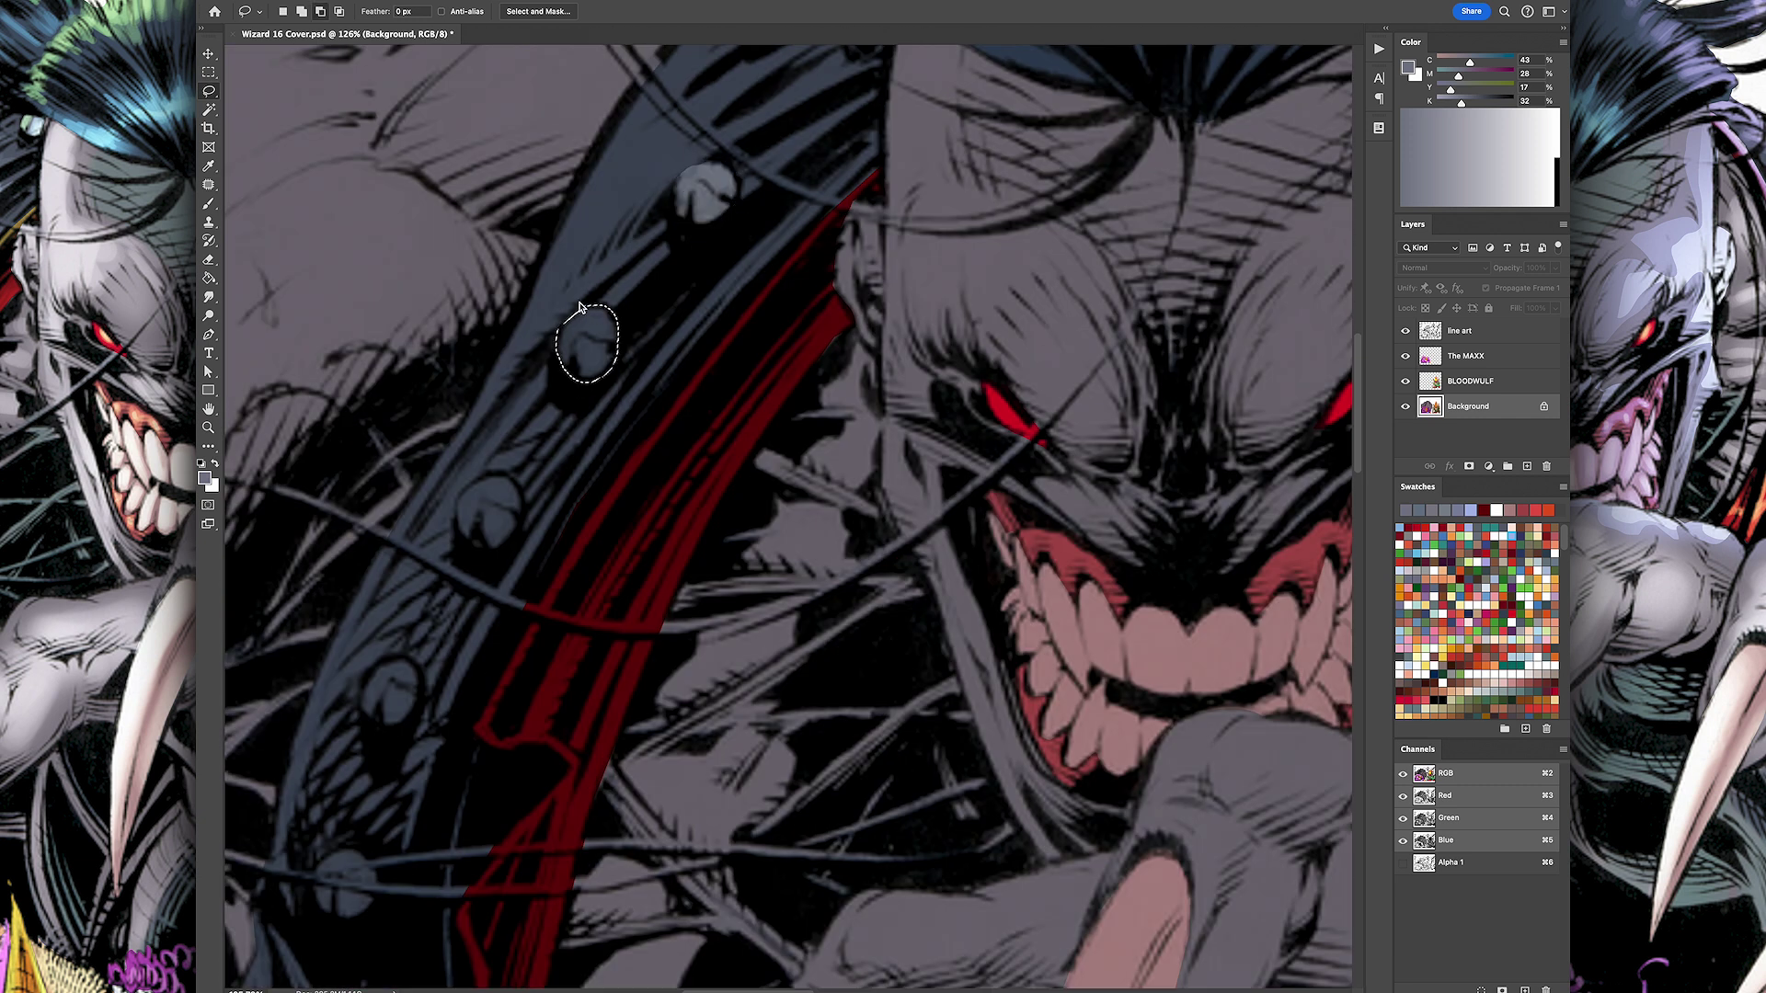
pyautogui.scroll(-5, 580, 306)
pyautogui.moveTo(701, 296); pyautogui.dragTo(683, 252)
pyautogui.scroll(-3, 576, 618)
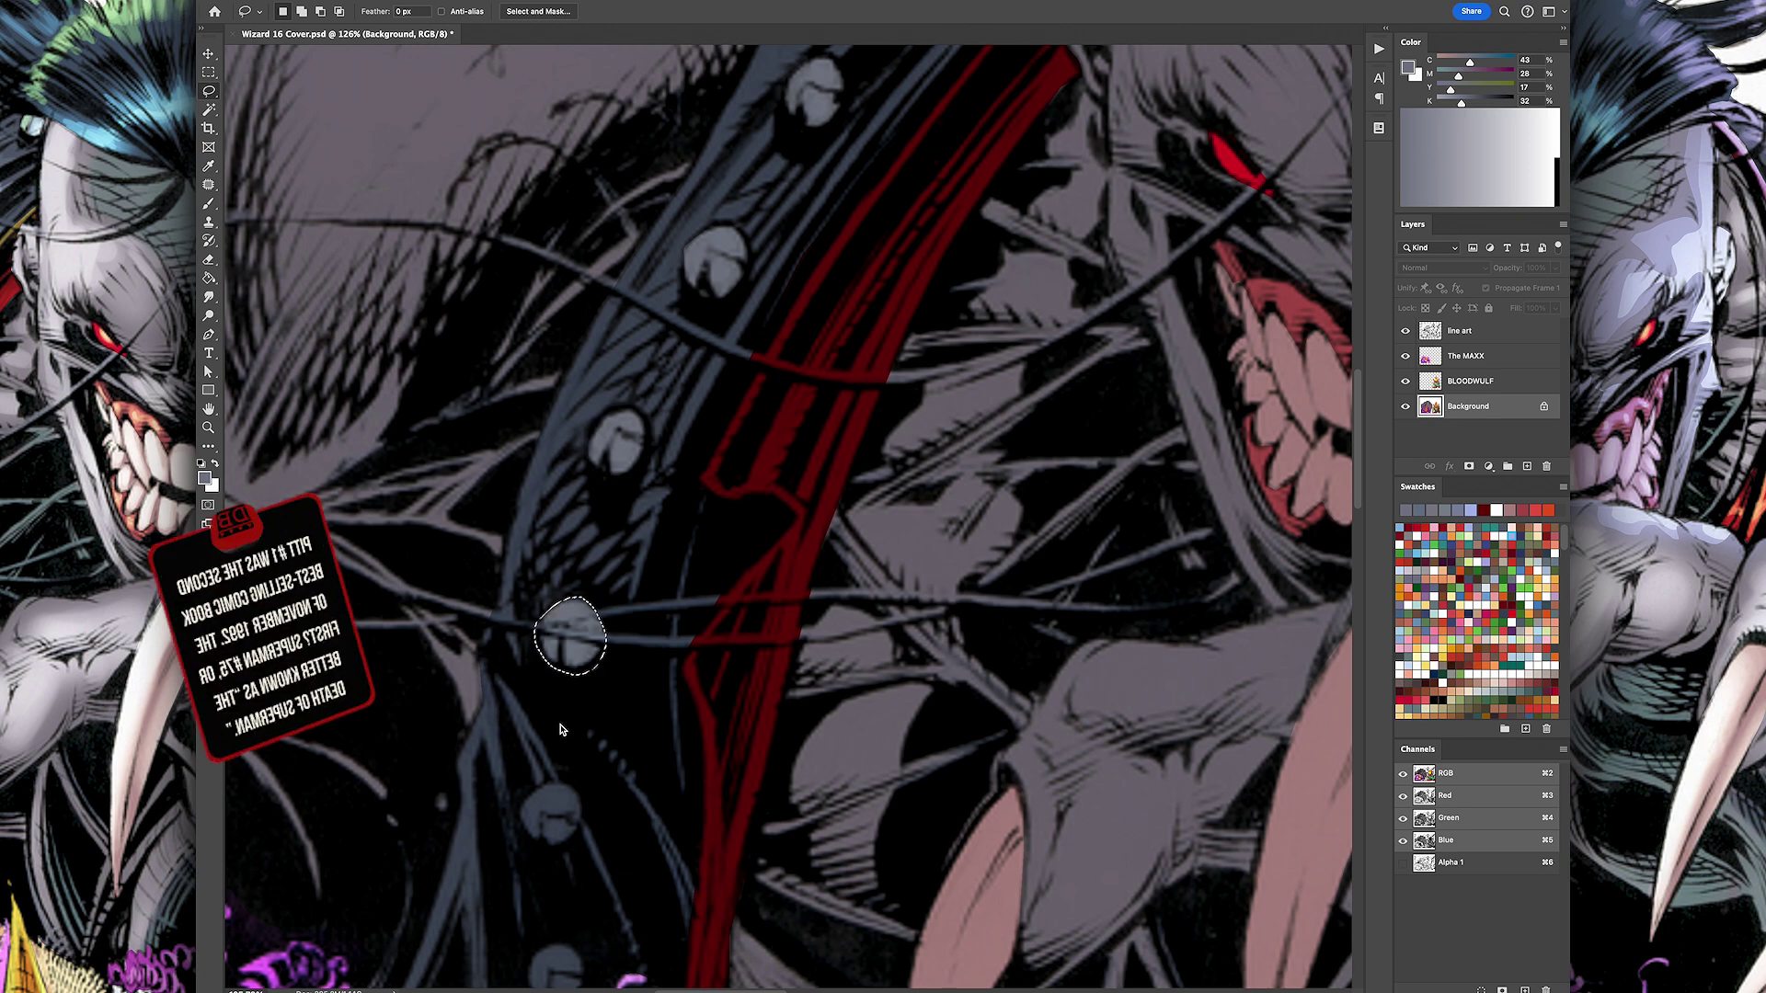
pyautogui.scroll(-2, 769, 407)
pyautogui.scroll(-2, 769, 407)
pyautogui.scroll(-1, 769, 407)
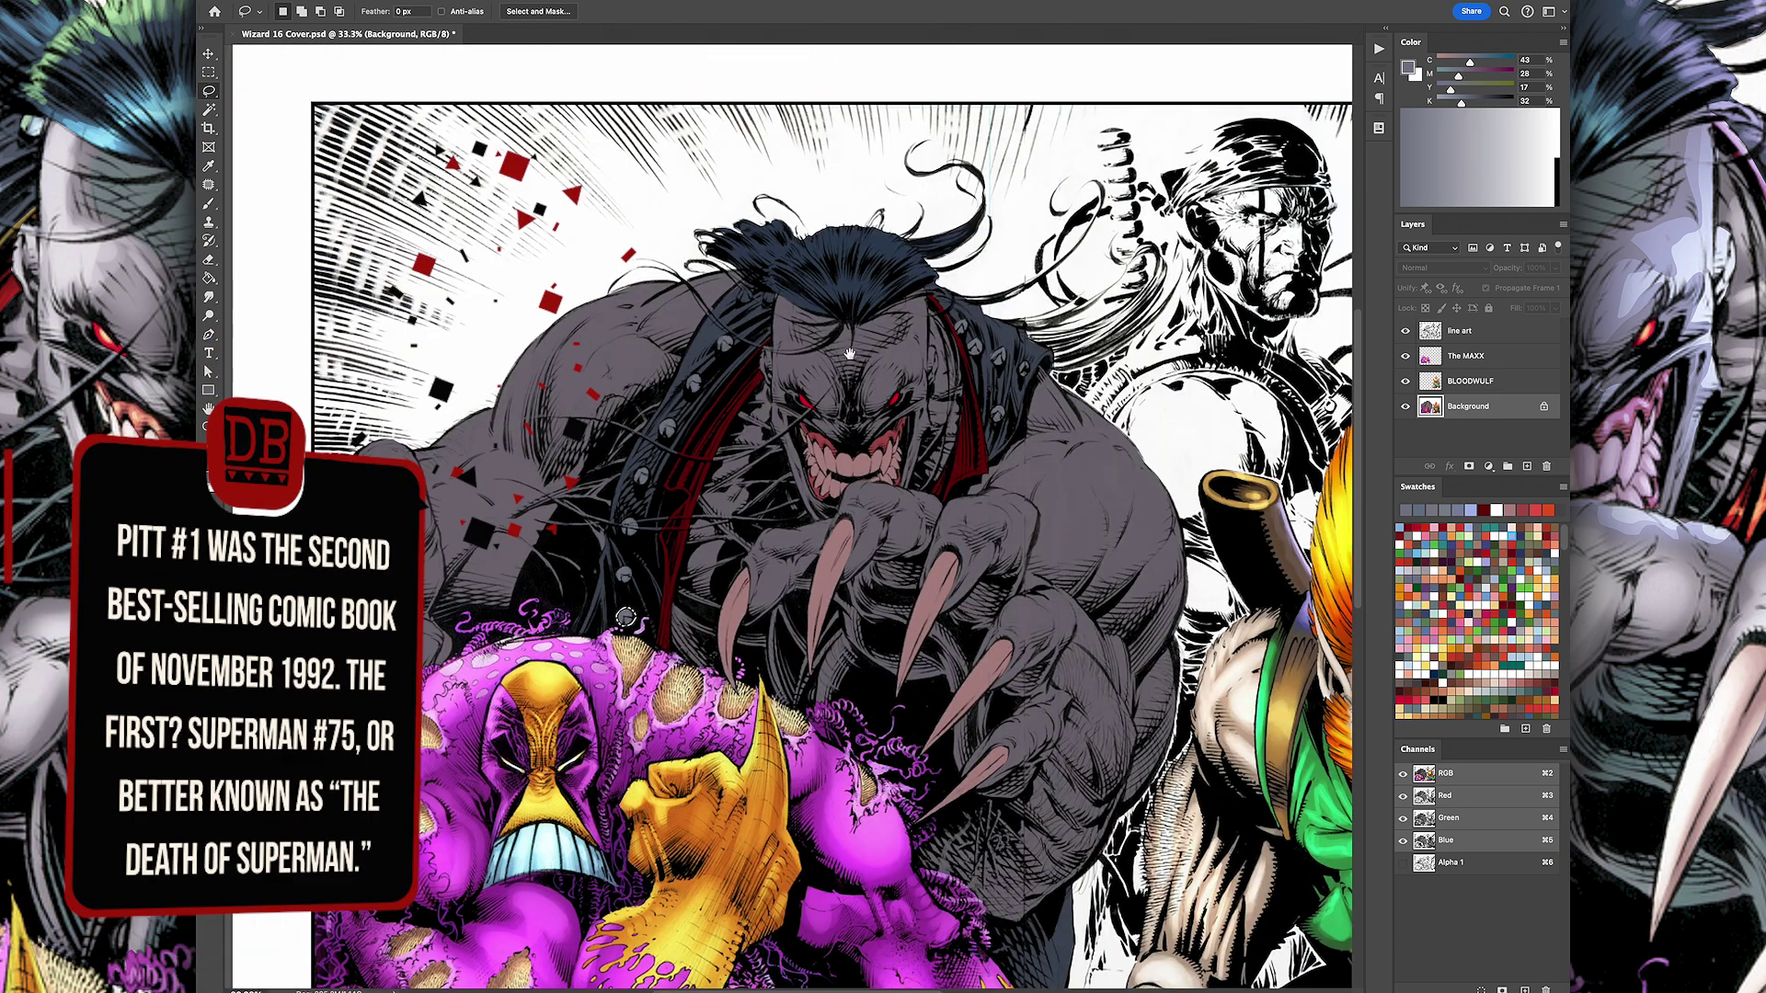
pyautogui.scroll(3, 497, 410)
pyautogui.scroll(2, 497, 411)
# Step: Lasso the long flowing strand of Pitt's hair
pyautogui.moveTo(496, 410); pyautogui.dragTo(1027, 405)
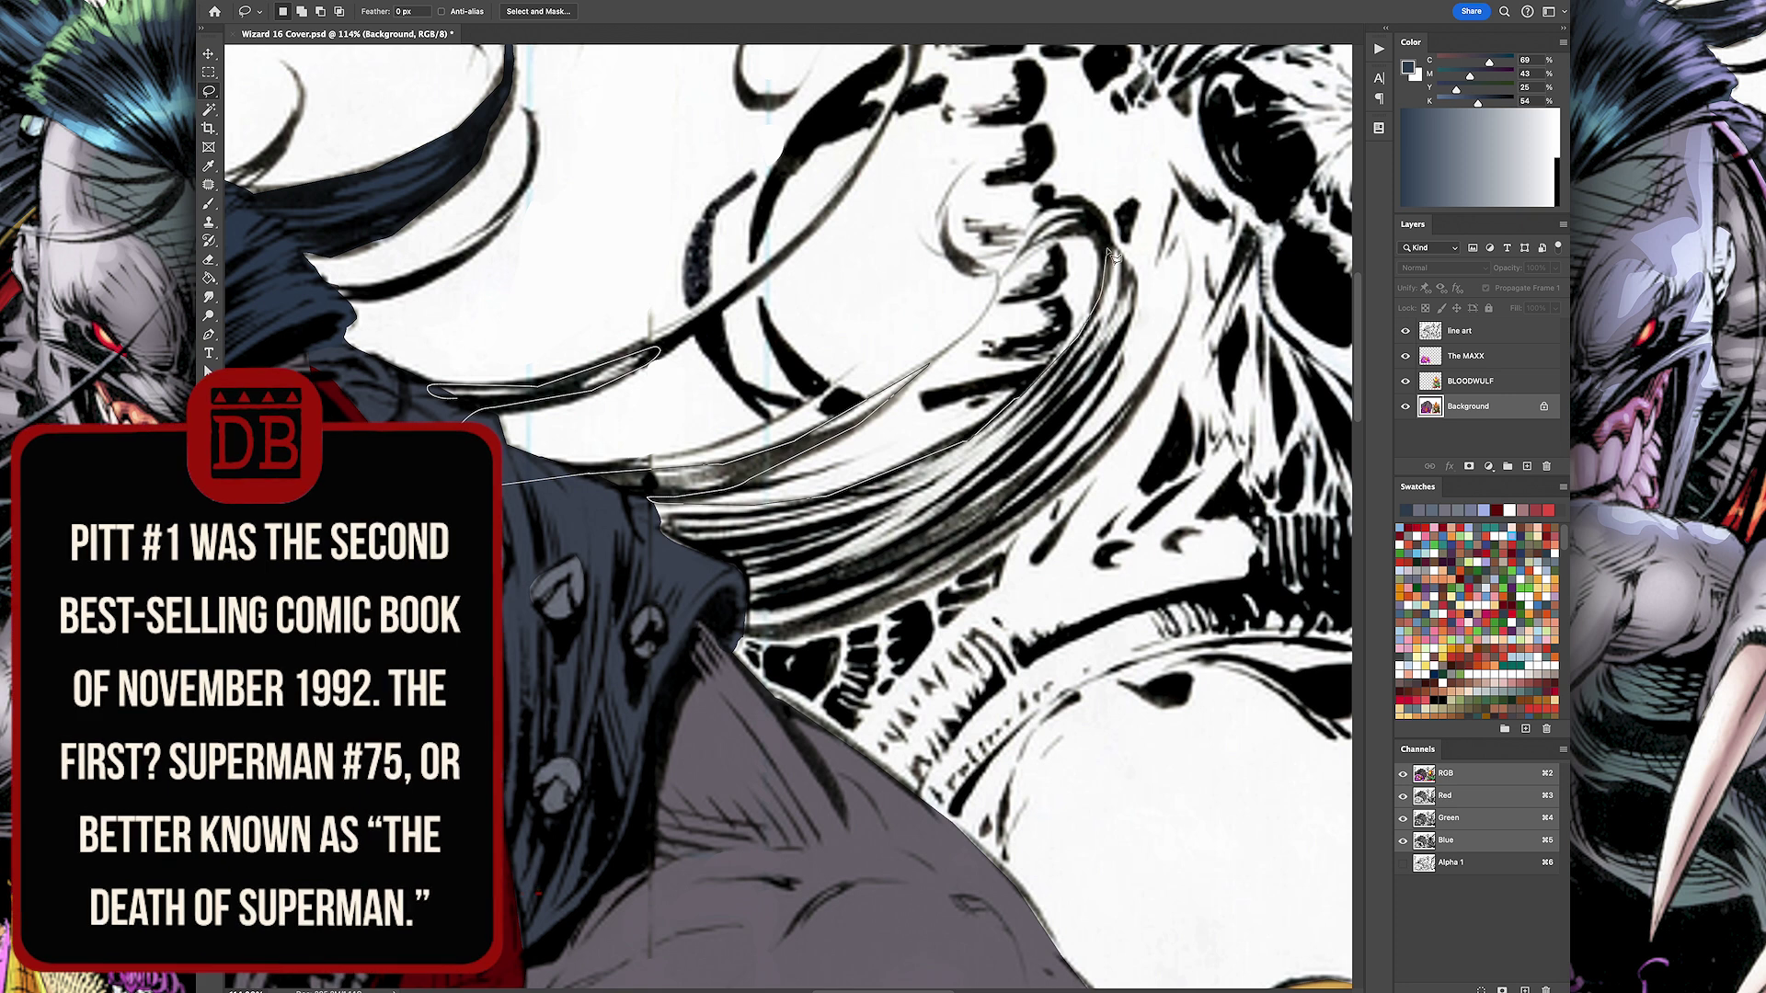
pyautogui.moveTo(1026, 405); pyautogui.dragTo(1076, 483)
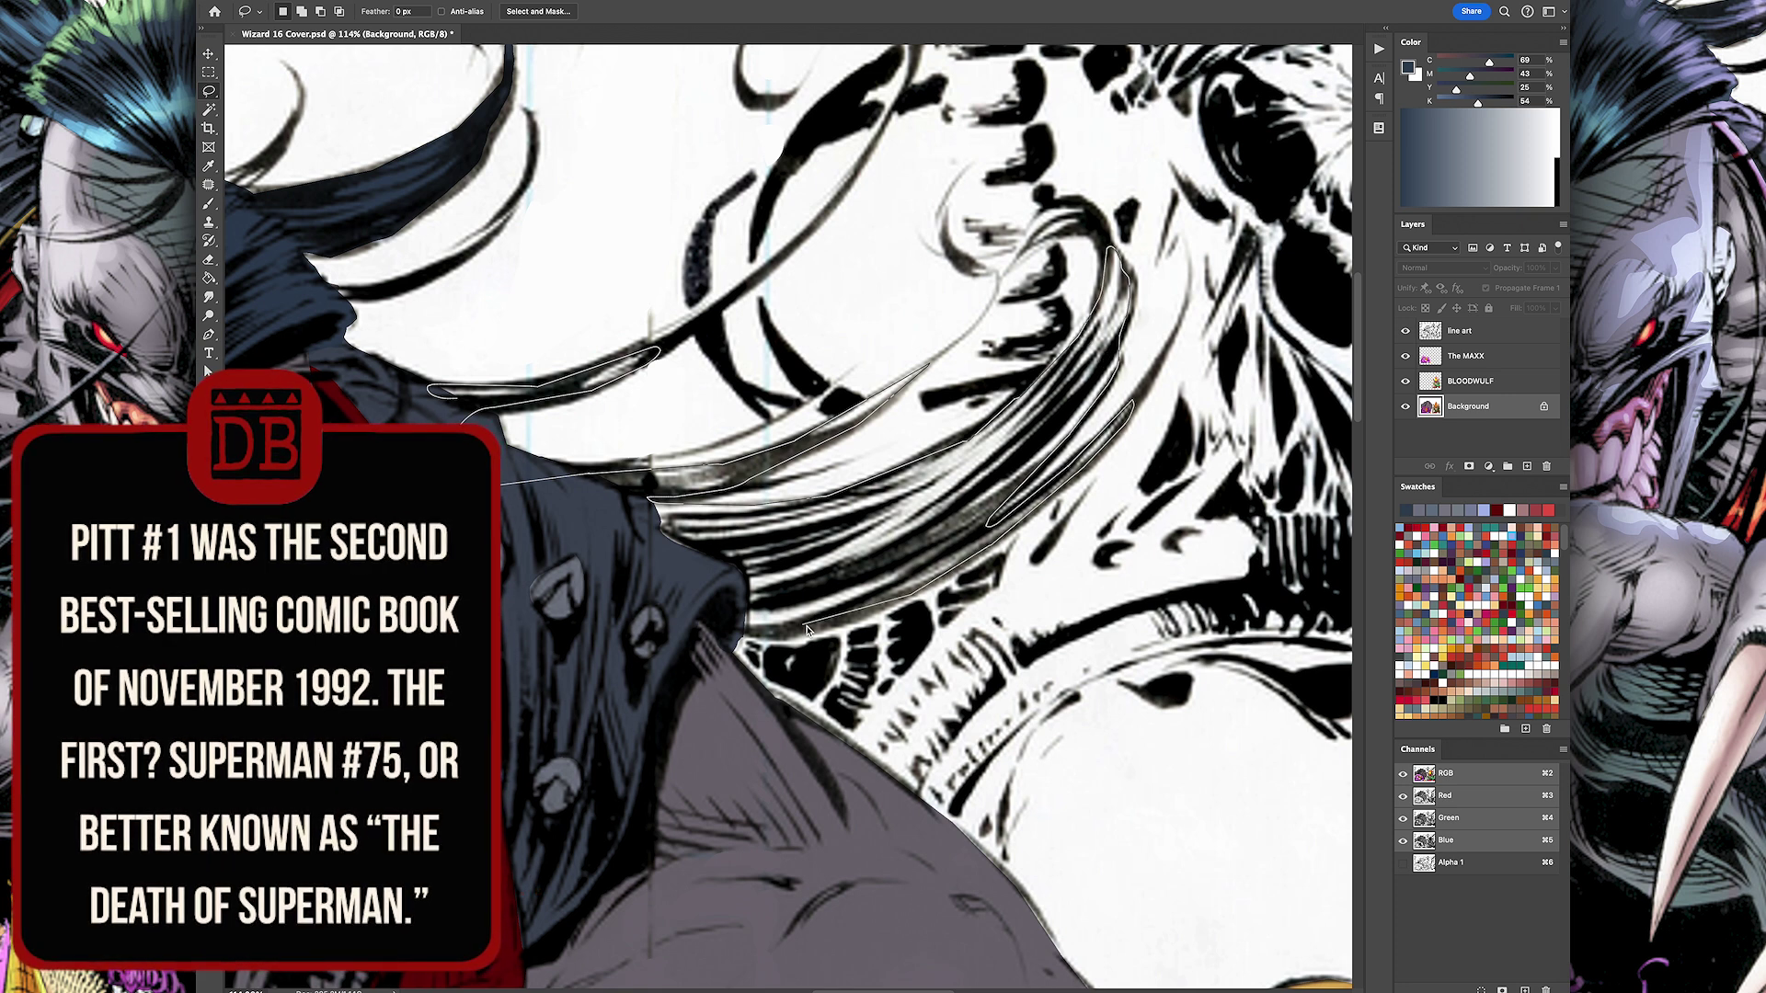
pyautogui.scroll(-5, 704, 267)
# Step: Magic Wand the area around the Maxx and Bloodwulf figures and add a new layer
pyautogui.press('w')
pyautogui.click(665, 547)
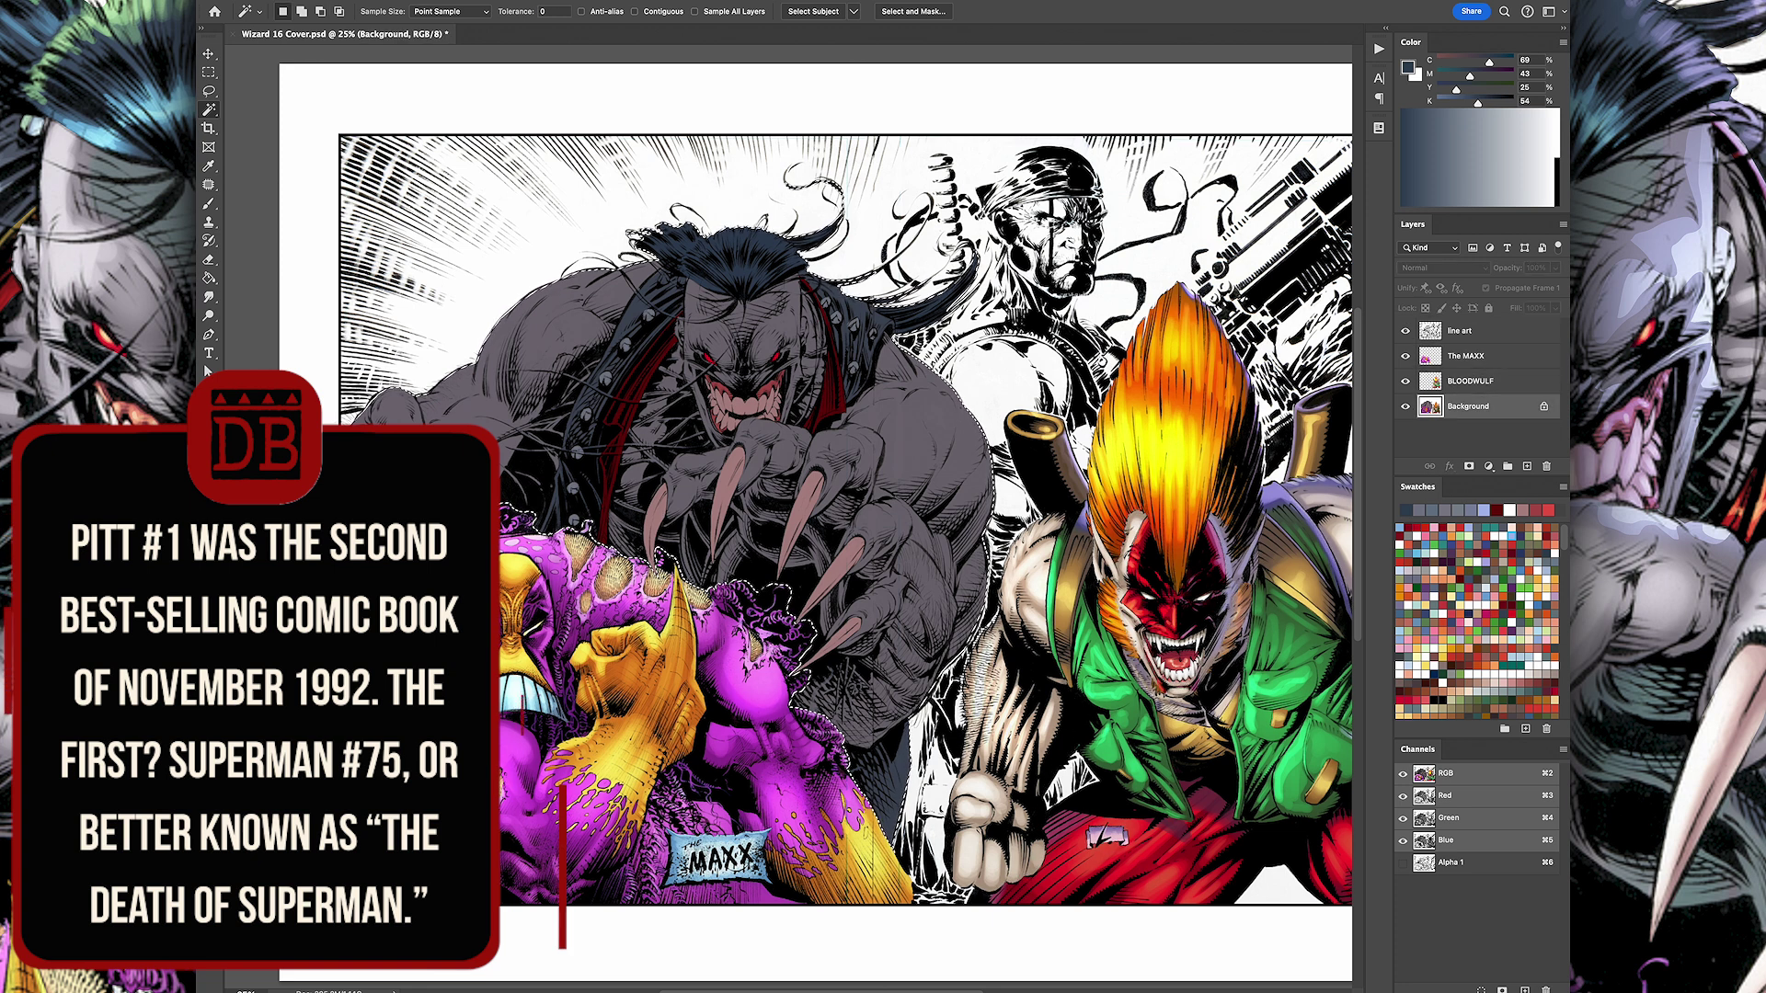
pyautogui.hotkey('ctrl', 'j')
pyautogui.write('PITT')
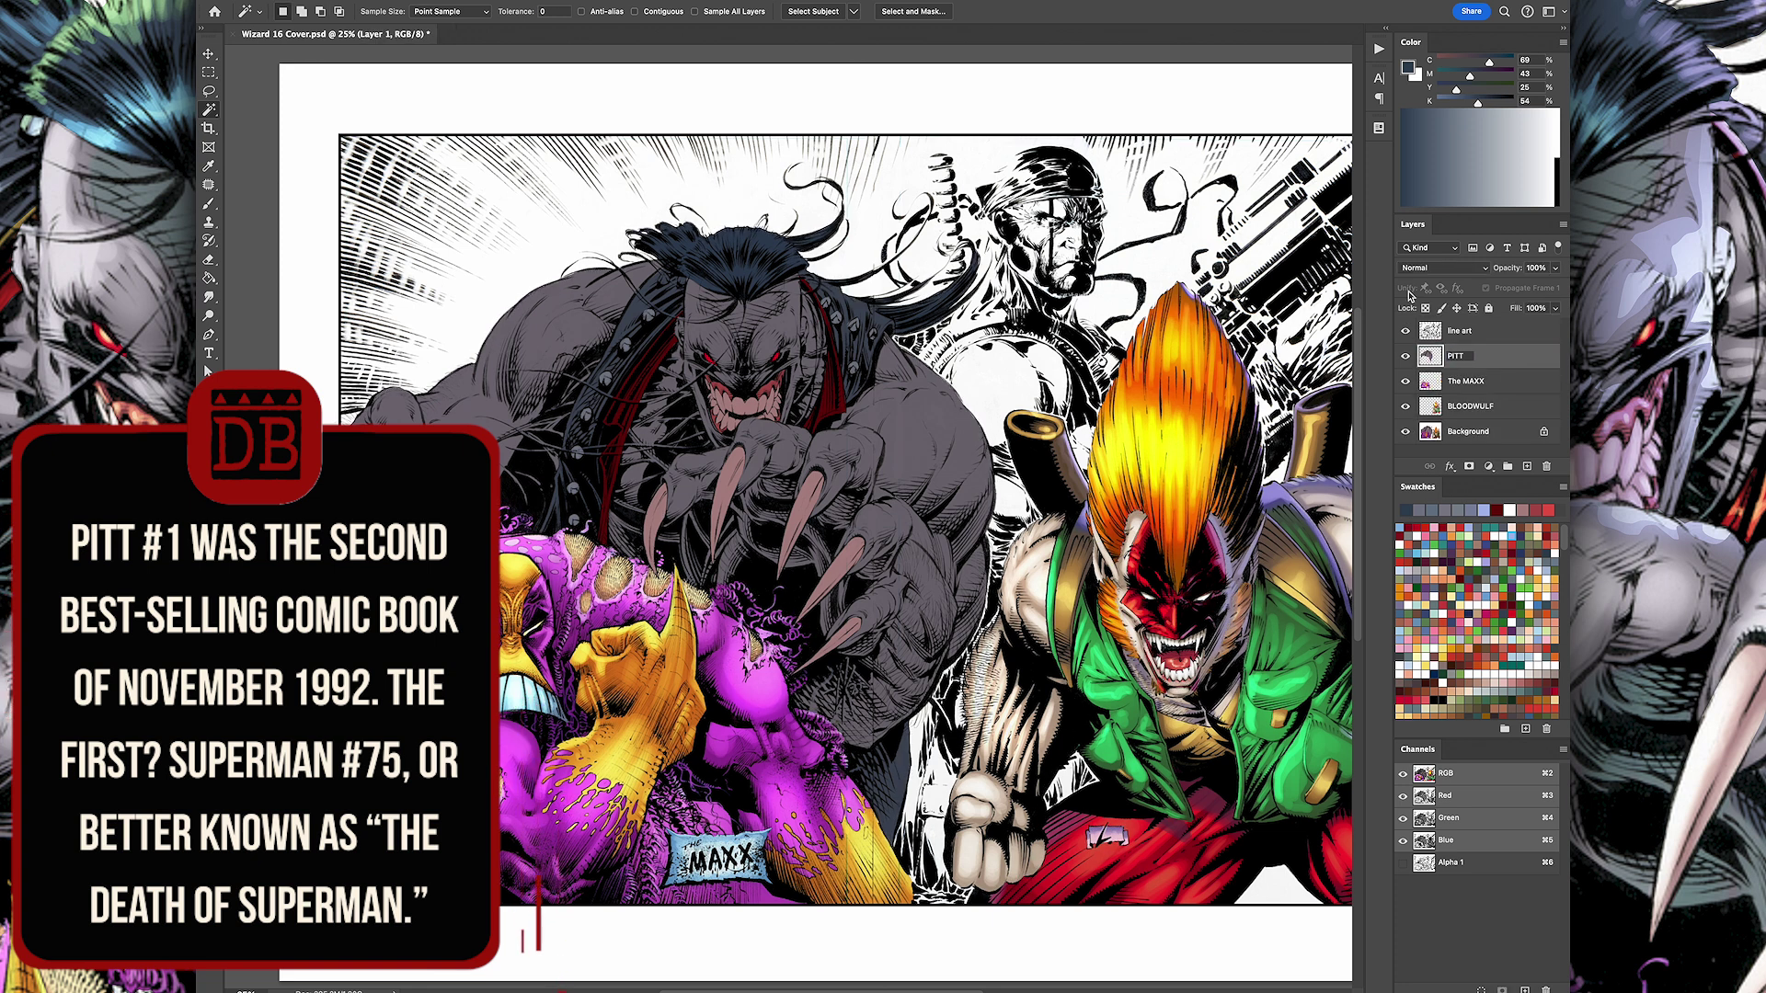
# Step: Confirm the PITT layer and paint a green rim light along Pitt's shoulder
pyautogui.press('Return')
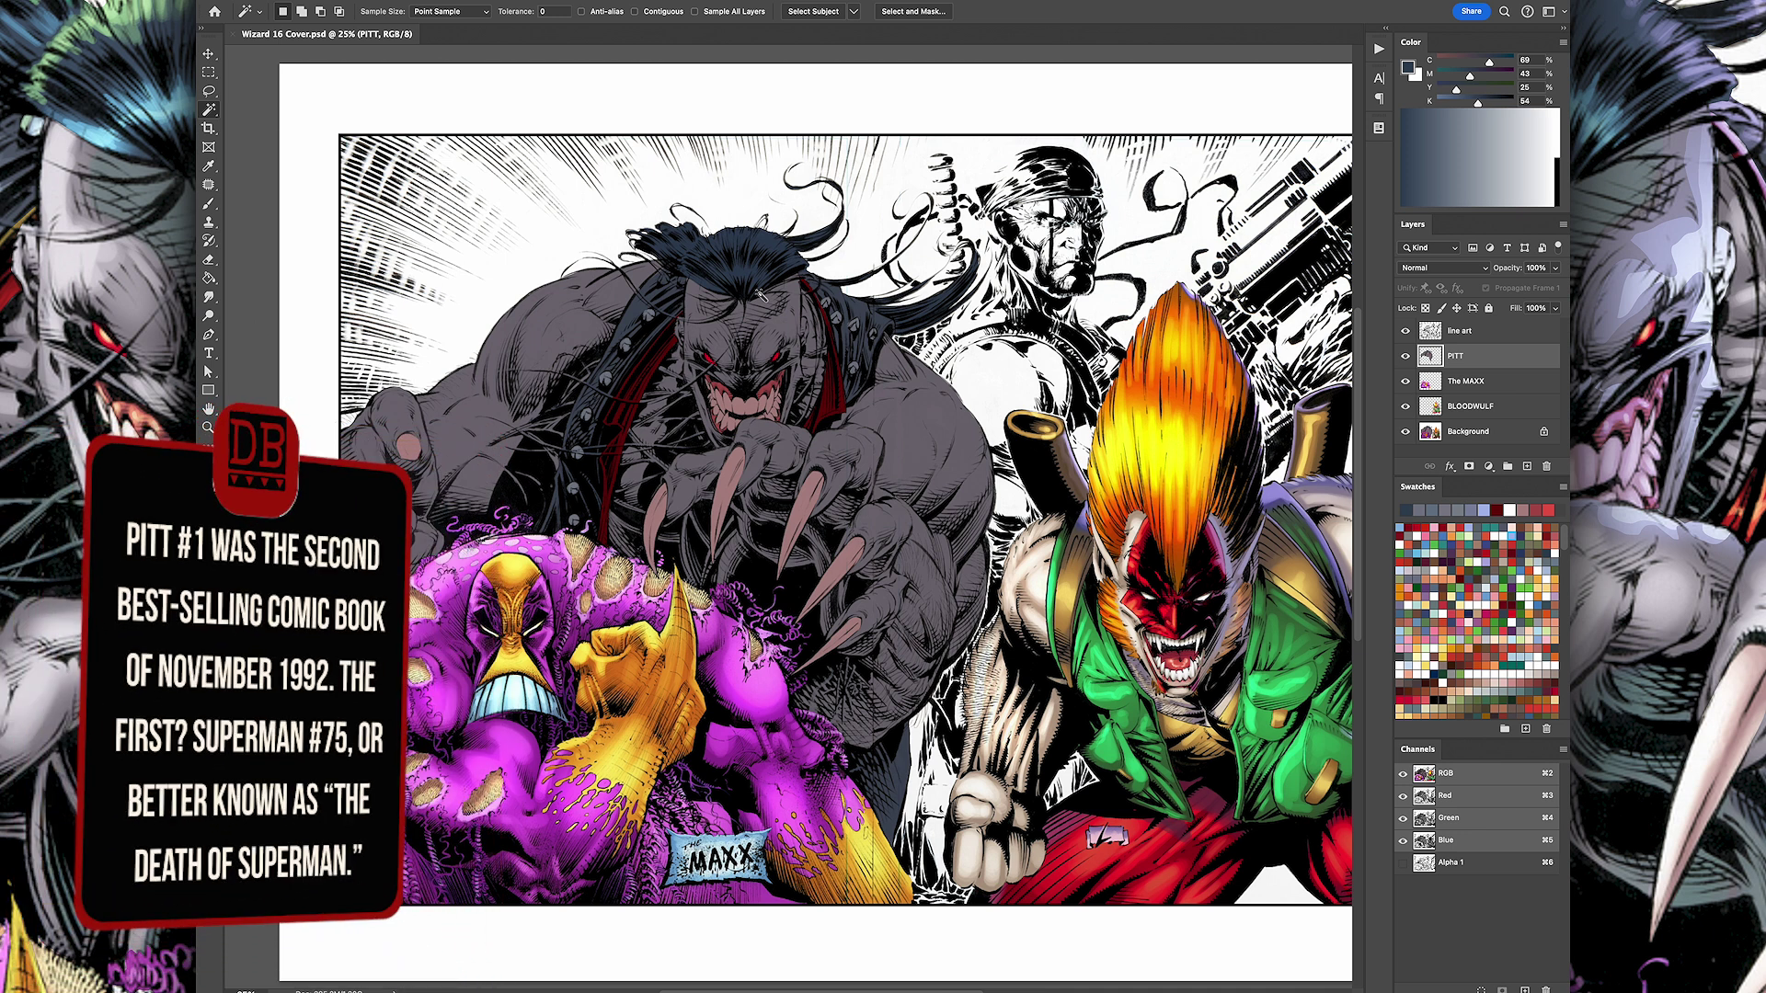
pyautogui.moveTo(504, 403); pyautogui.dragTo(663, 371)
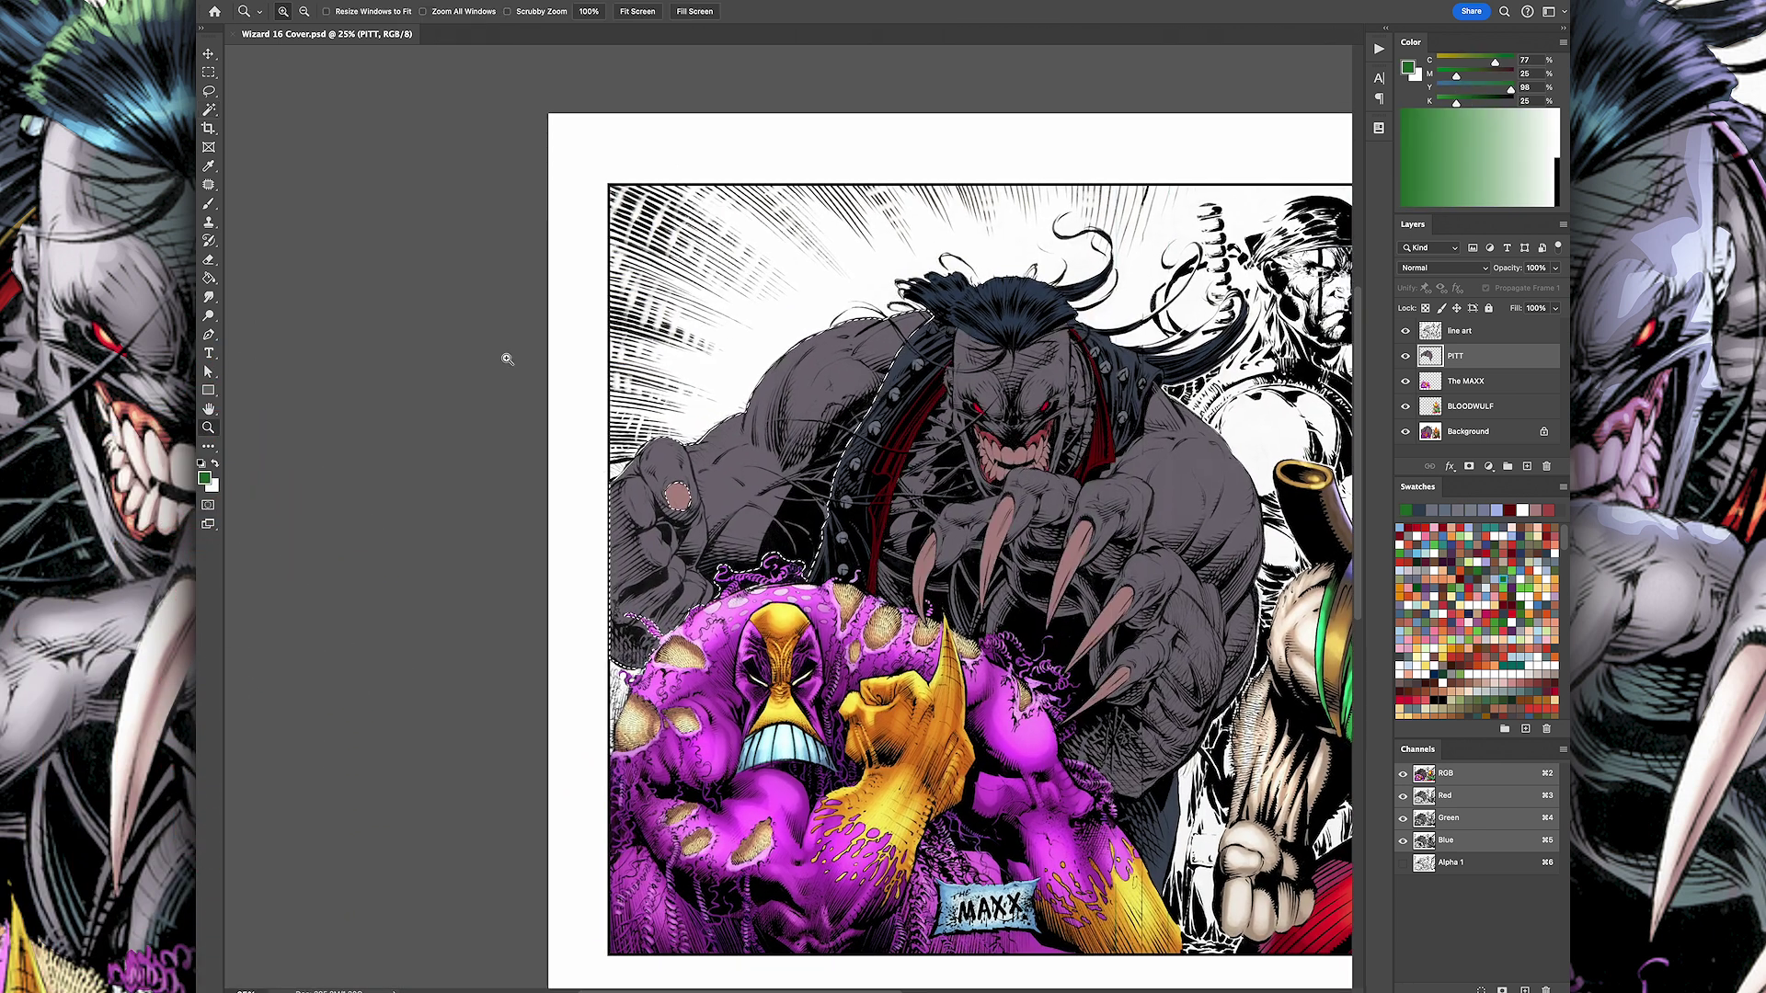
pyautogui.scroll(3, 506, 359)
pyautogui.press('b')
pyautogui.click(292, 12)
pyautogui.moveTo(644, 478)
pyautogui.mouseDown()
pyautogui.moveTo(1039, 239)
pyautogui.moveTo(602, 478)
pyautogui.mouseUp()
pyautogui.press('[')
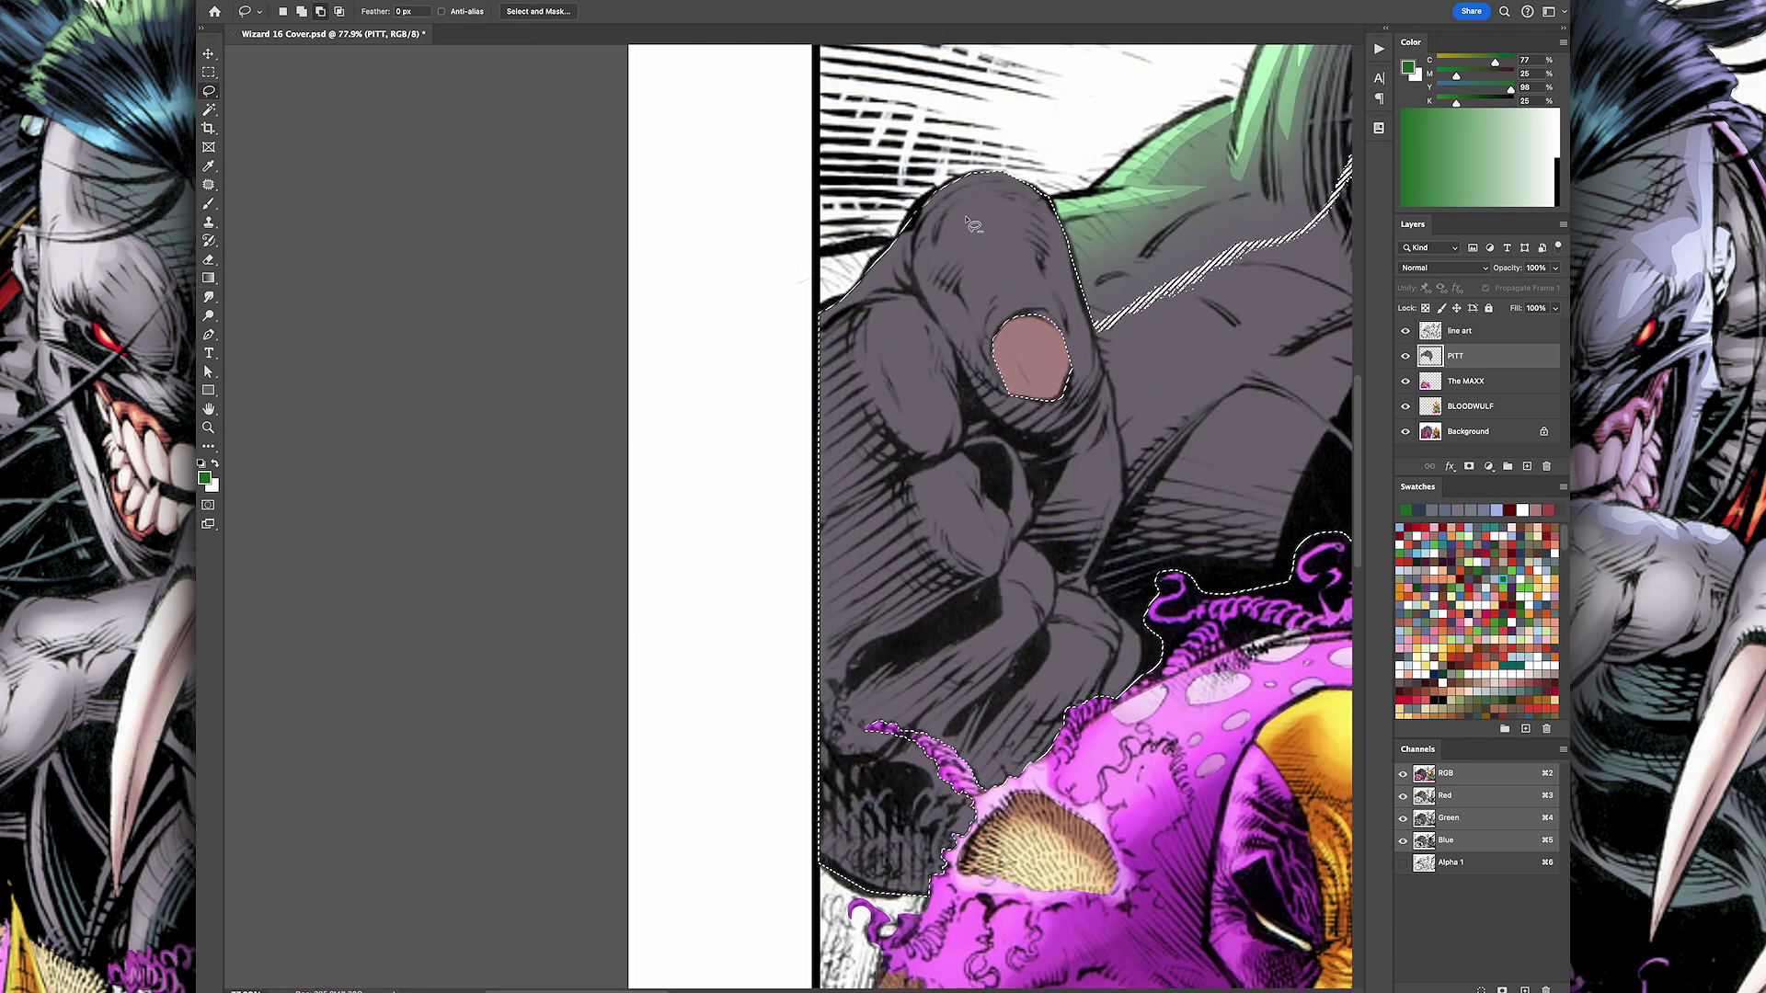
# Step: Lasso the top edge of Pitt's fist and paint it green
pyautogui.moveTo(984, 149); pyautogui.dragTo(1081, 381)
pyautogui.press('b')
pyautogui.moveTo(871, 301)
pyautogui.mouseDown()
pyautogui.moveTo(823, 303)
pyautogui.moveTo(1058, 193)
pyautogui.mouseUp()
# Step: Delete the green inside the fist top to leave a thin rim, then zoom in on the hand
pyautogui.moveTo(1096, 368); pyautogui.dragTo(1093, 371)
pyautogui.press('Delete')
pyautogui.moveTo(811, 322); pyautogui.dragTo(922, 237)
pyautogui.hotkey('ctrl', '0')
pyautogui.click(644, 414)
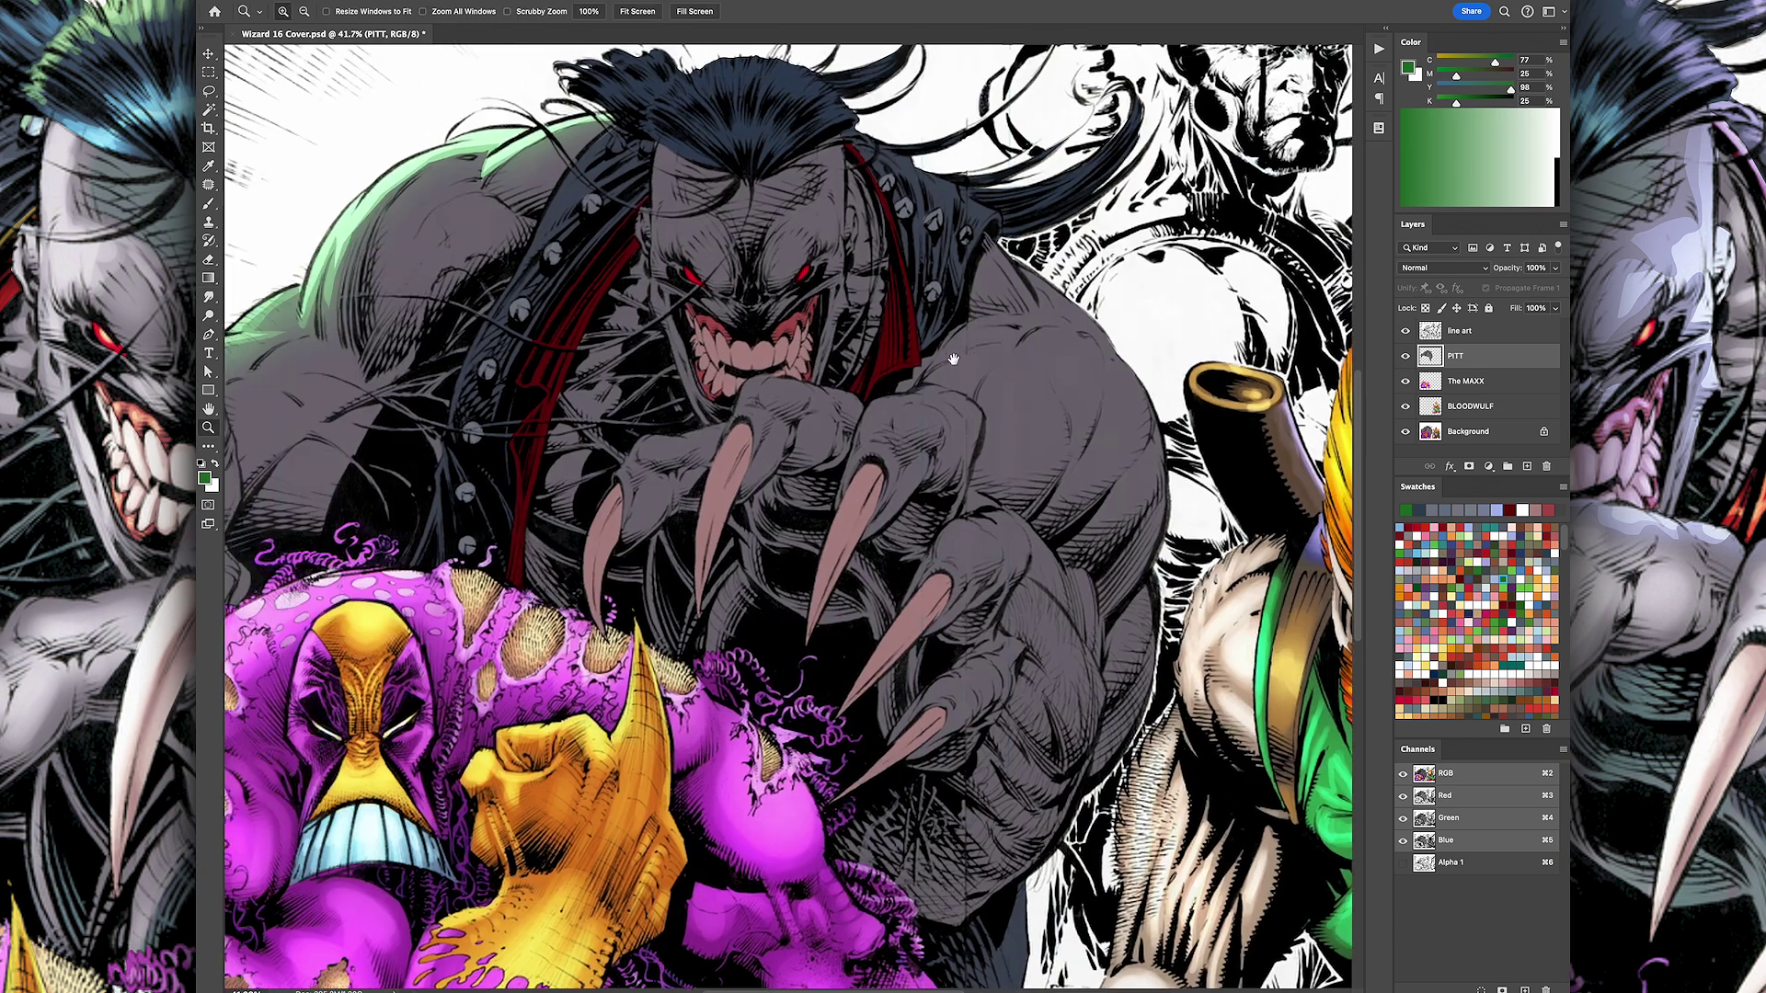
pyautogui.moveTo(1057, 460); pyautogui.dragTo(824, 469)
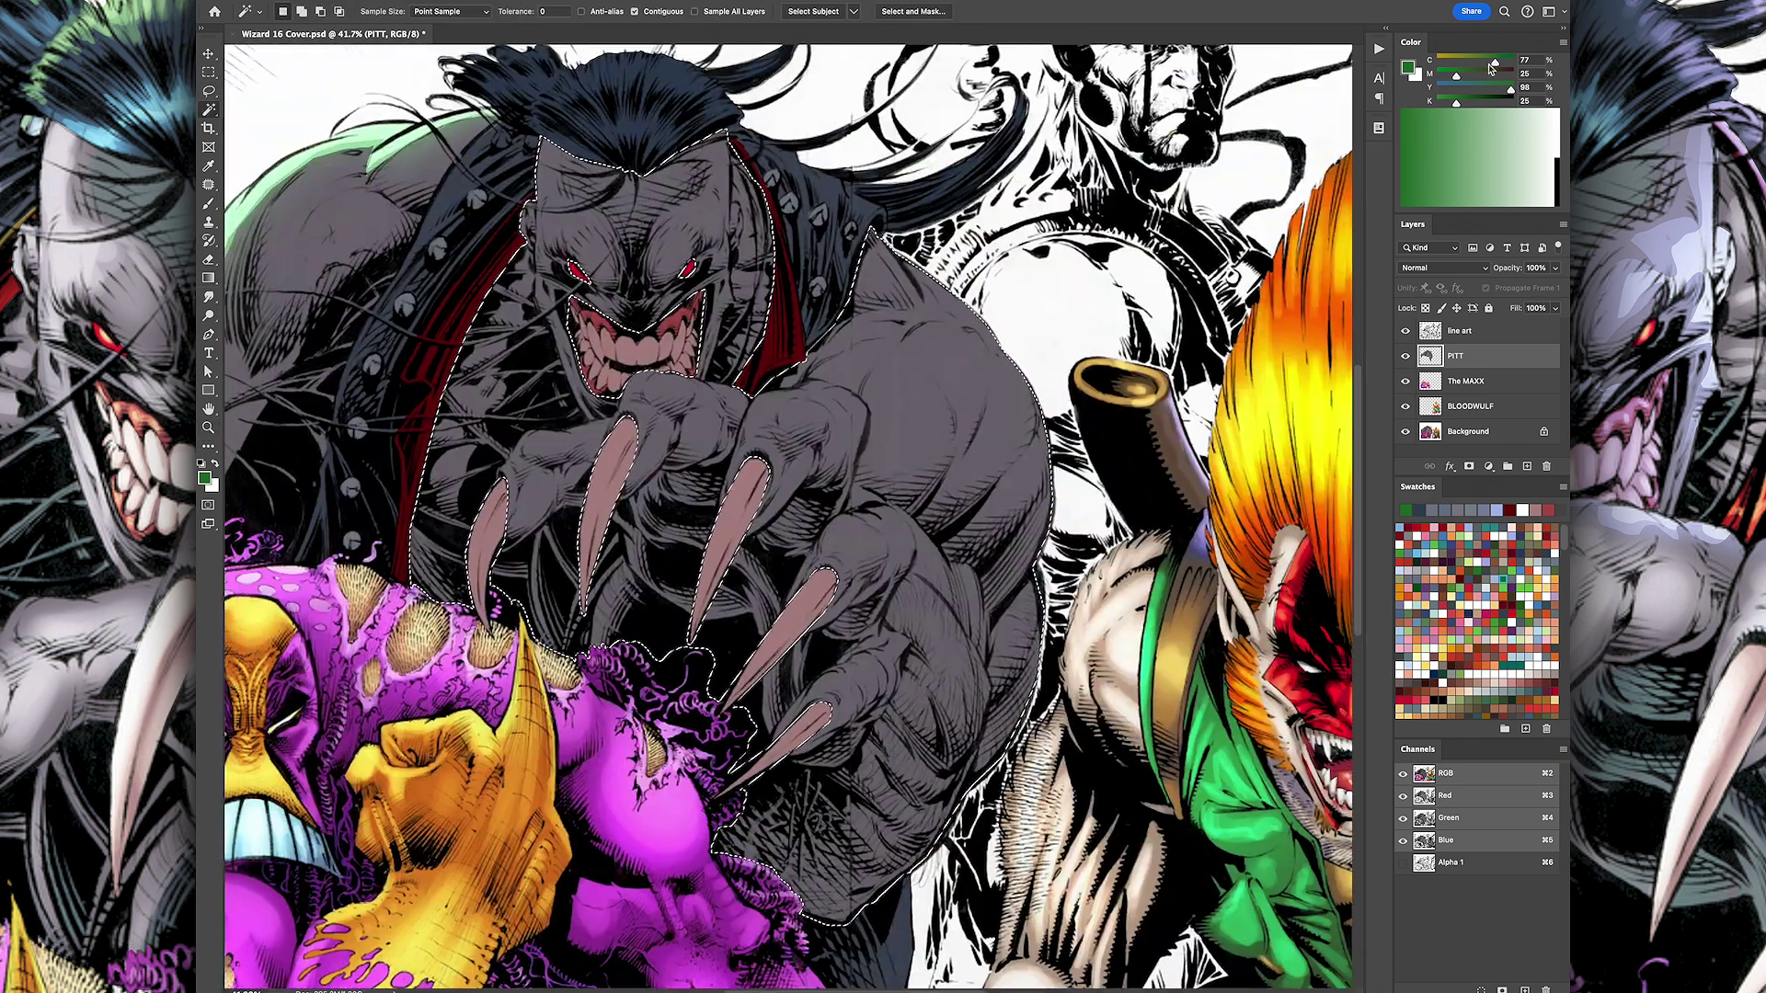
# Step: Paint lighter highlights over Pitt's shoulder, arm and fist
pyautogui.press('b')
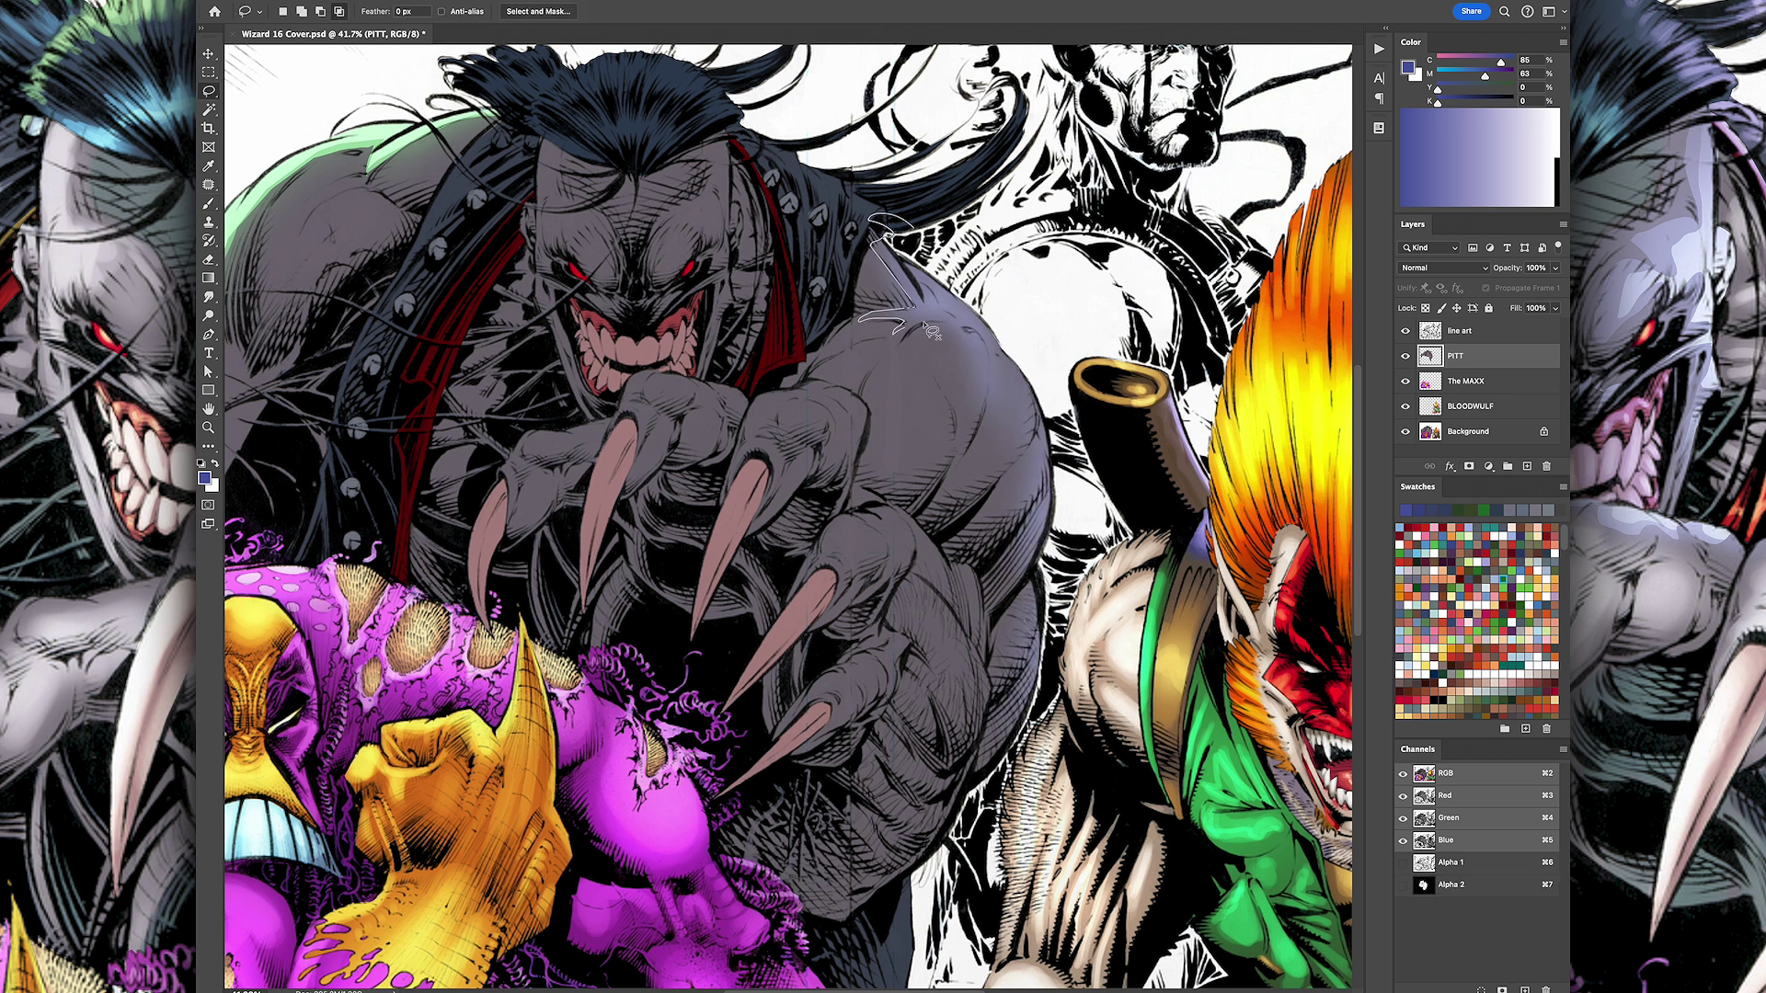
pyautogui.moveTo(1040, 497); pyautogui.dragTo(883, 244)
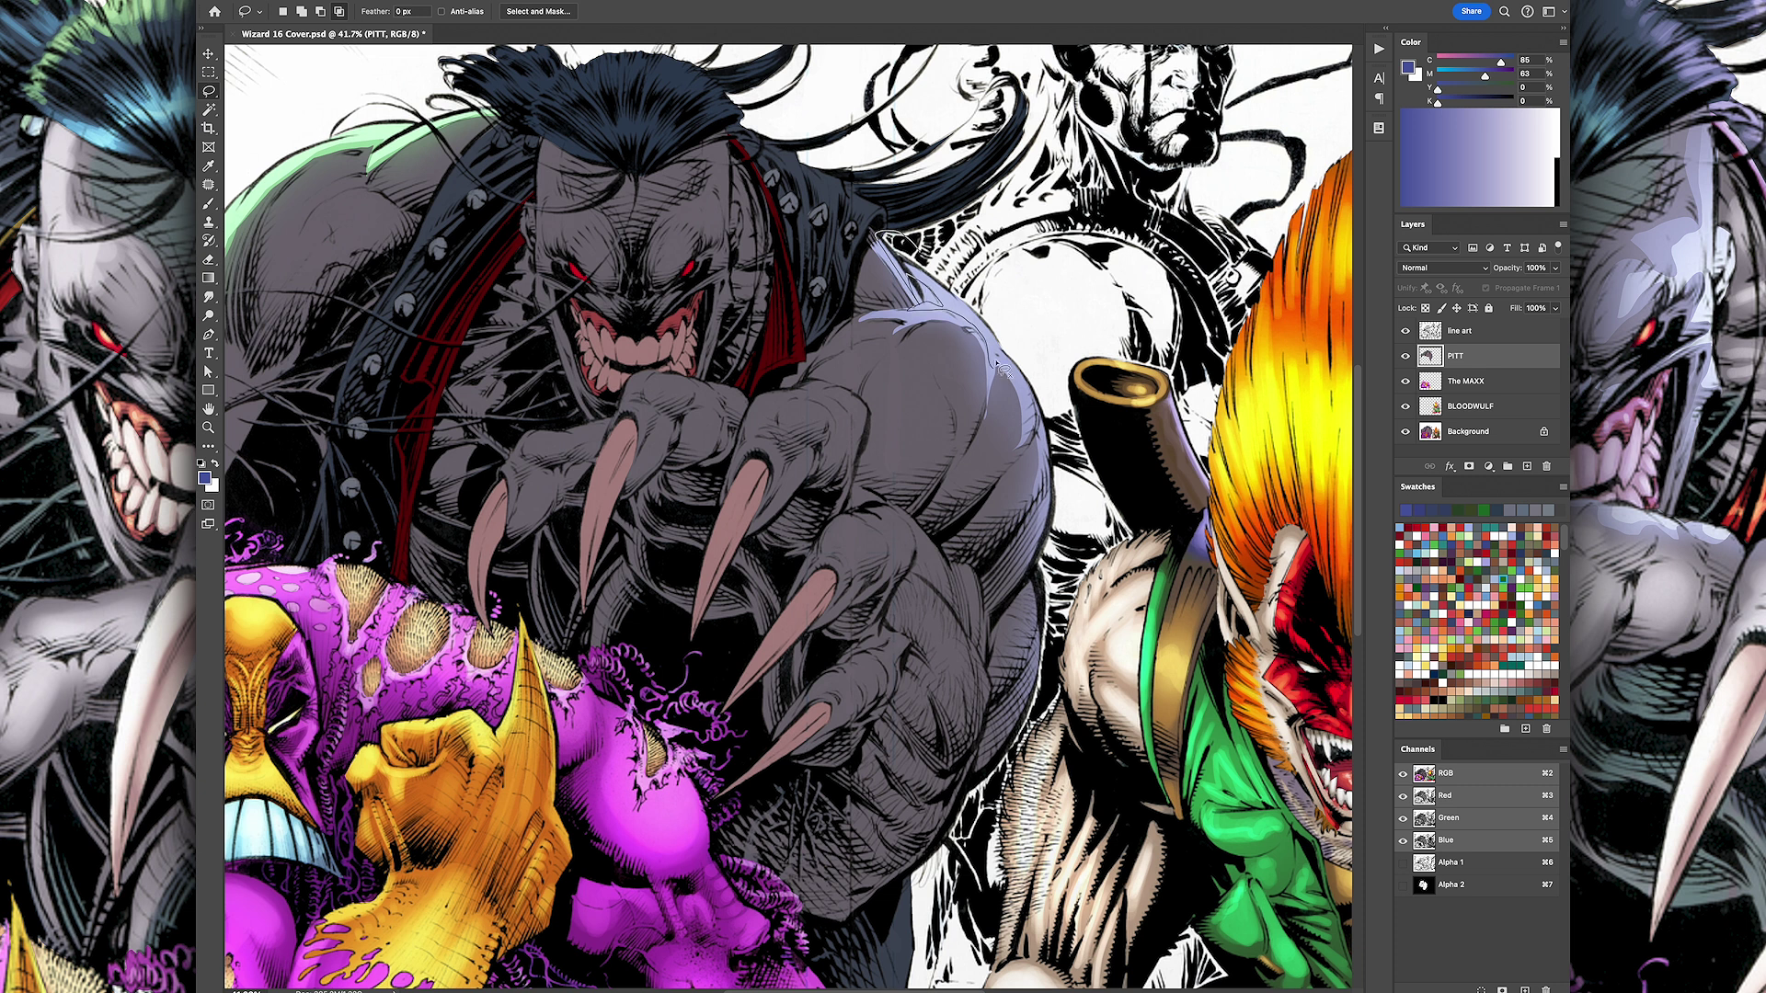
pyautogui.scroll(-3, 1012, 442)
pyautogui.moveTo(1002, 634); pyautogui.dragTo(872, 384)
pyautogui.press('b')
pyautogui.hotkey('ctrl', 'h')
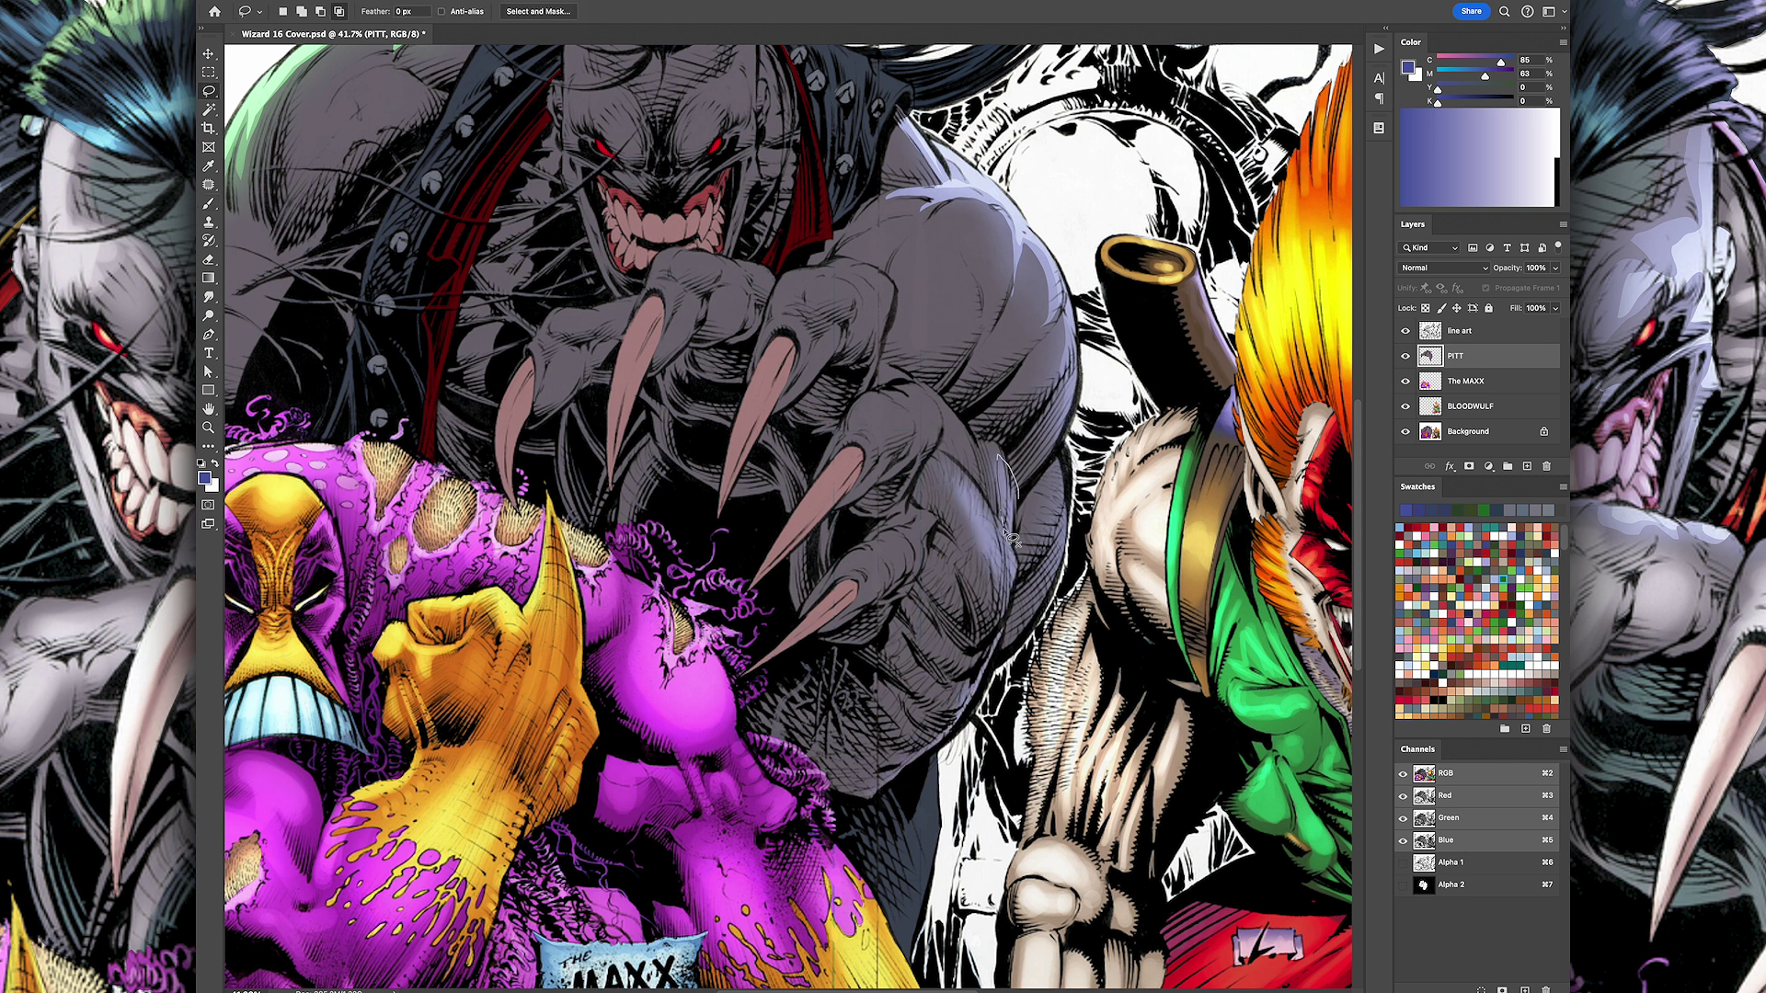
pyautogui.moveTo(897, 771)
pyautogui.mouseDown()
pyautogui.moveTo(1001, 457)
pyautogui.moveTo(1066, 521)
pyautogui.mouseUp()
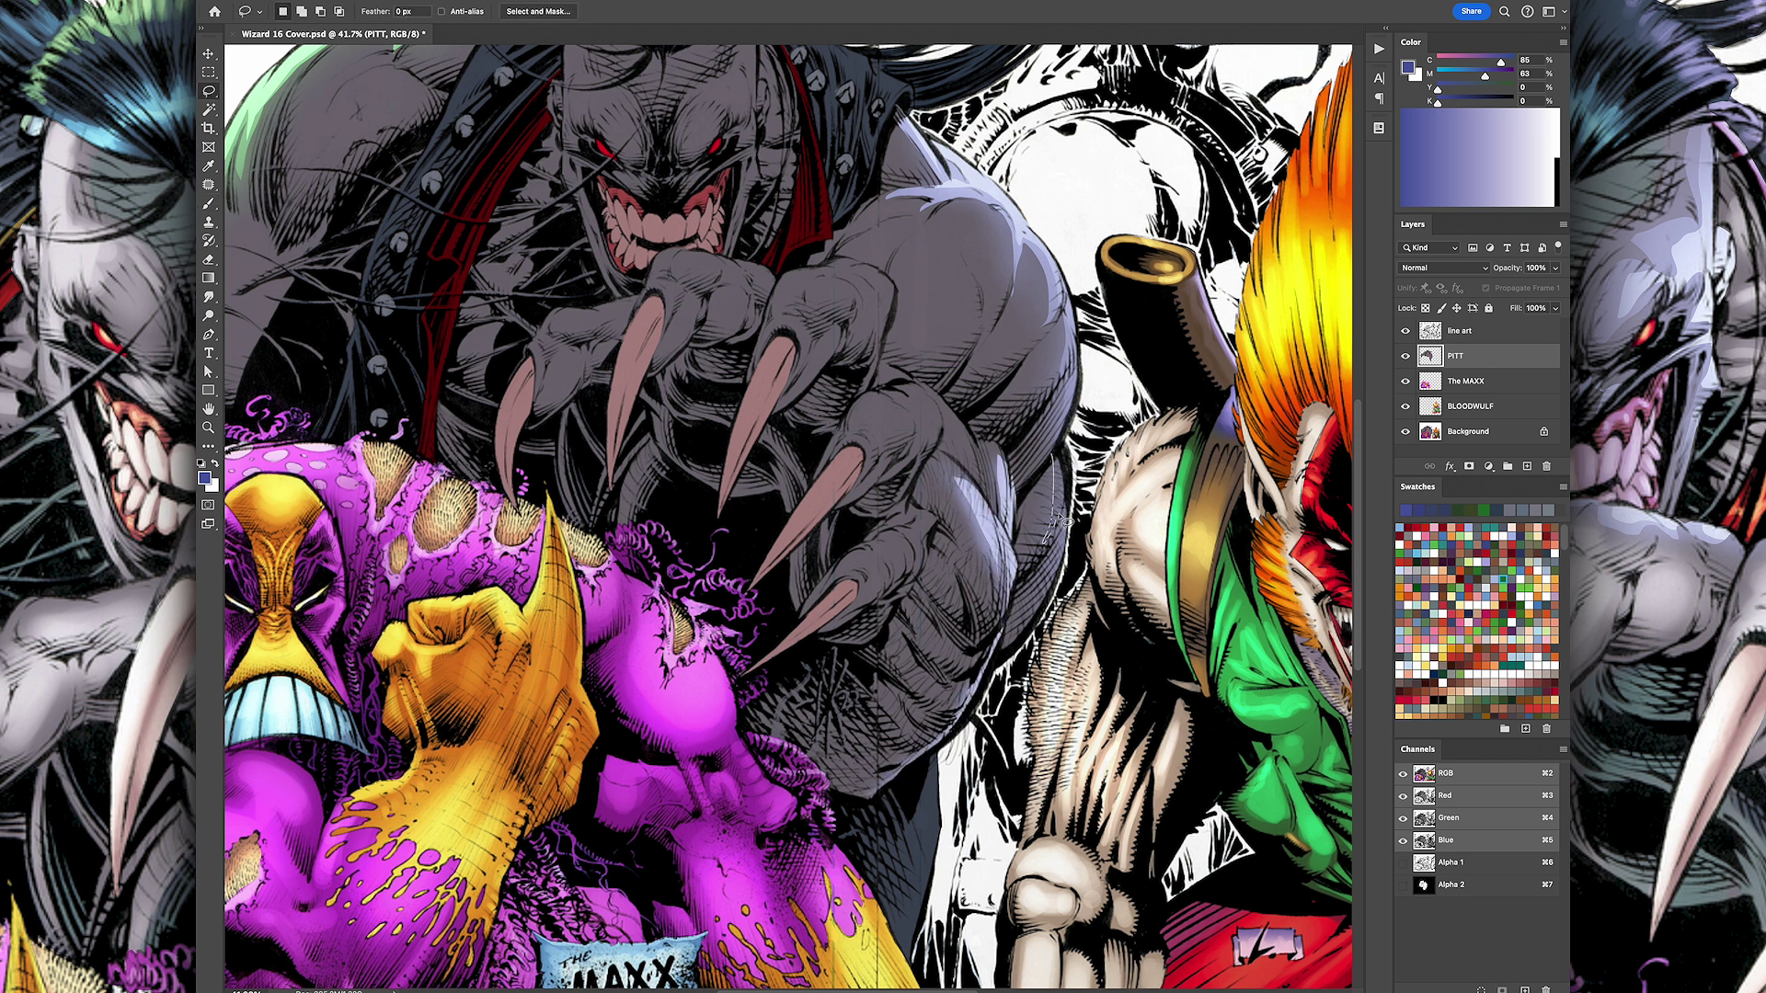
# Step: Begin outlining Pitt's face for highlights
pyautogui.press('g')
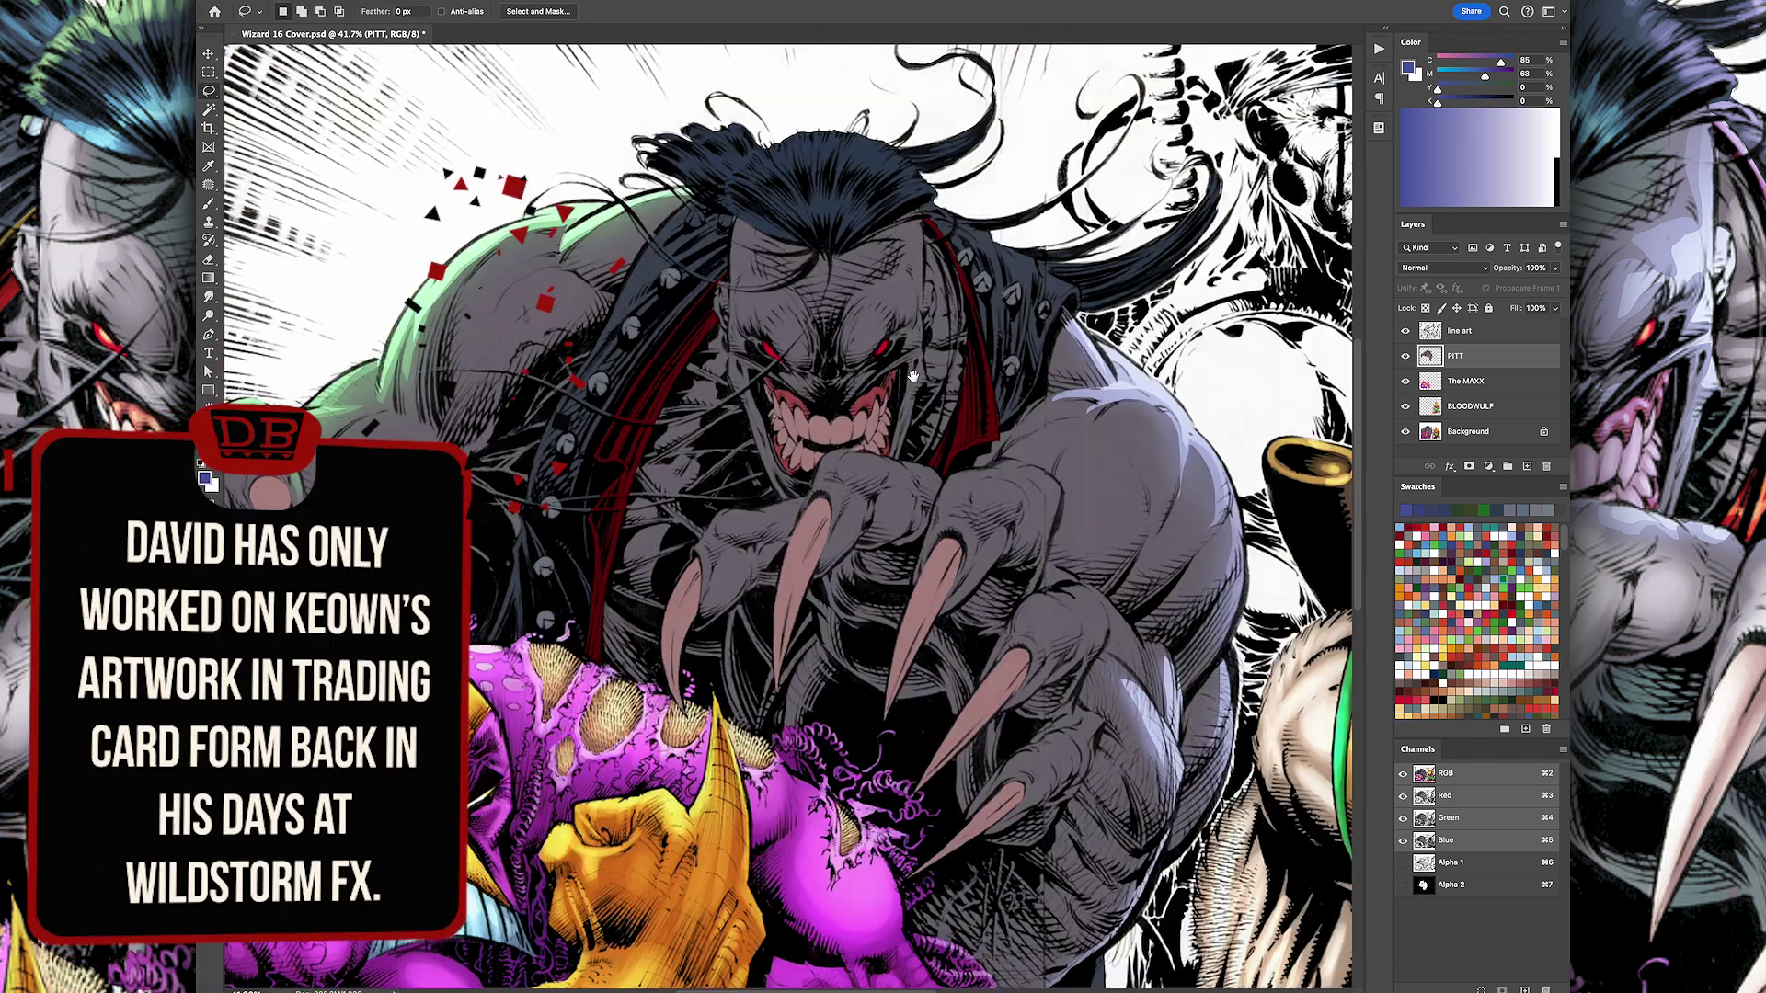
pyautogui.press('l')
pyautogui.moveTo(930, 198)
pyautogui.mouseDown()
pyautogui.moveTo(876, 288)
pyautogui.moveTo(929, 204)
pyautogui.moveTo(929, 401)
pyautogui.mouseUp()
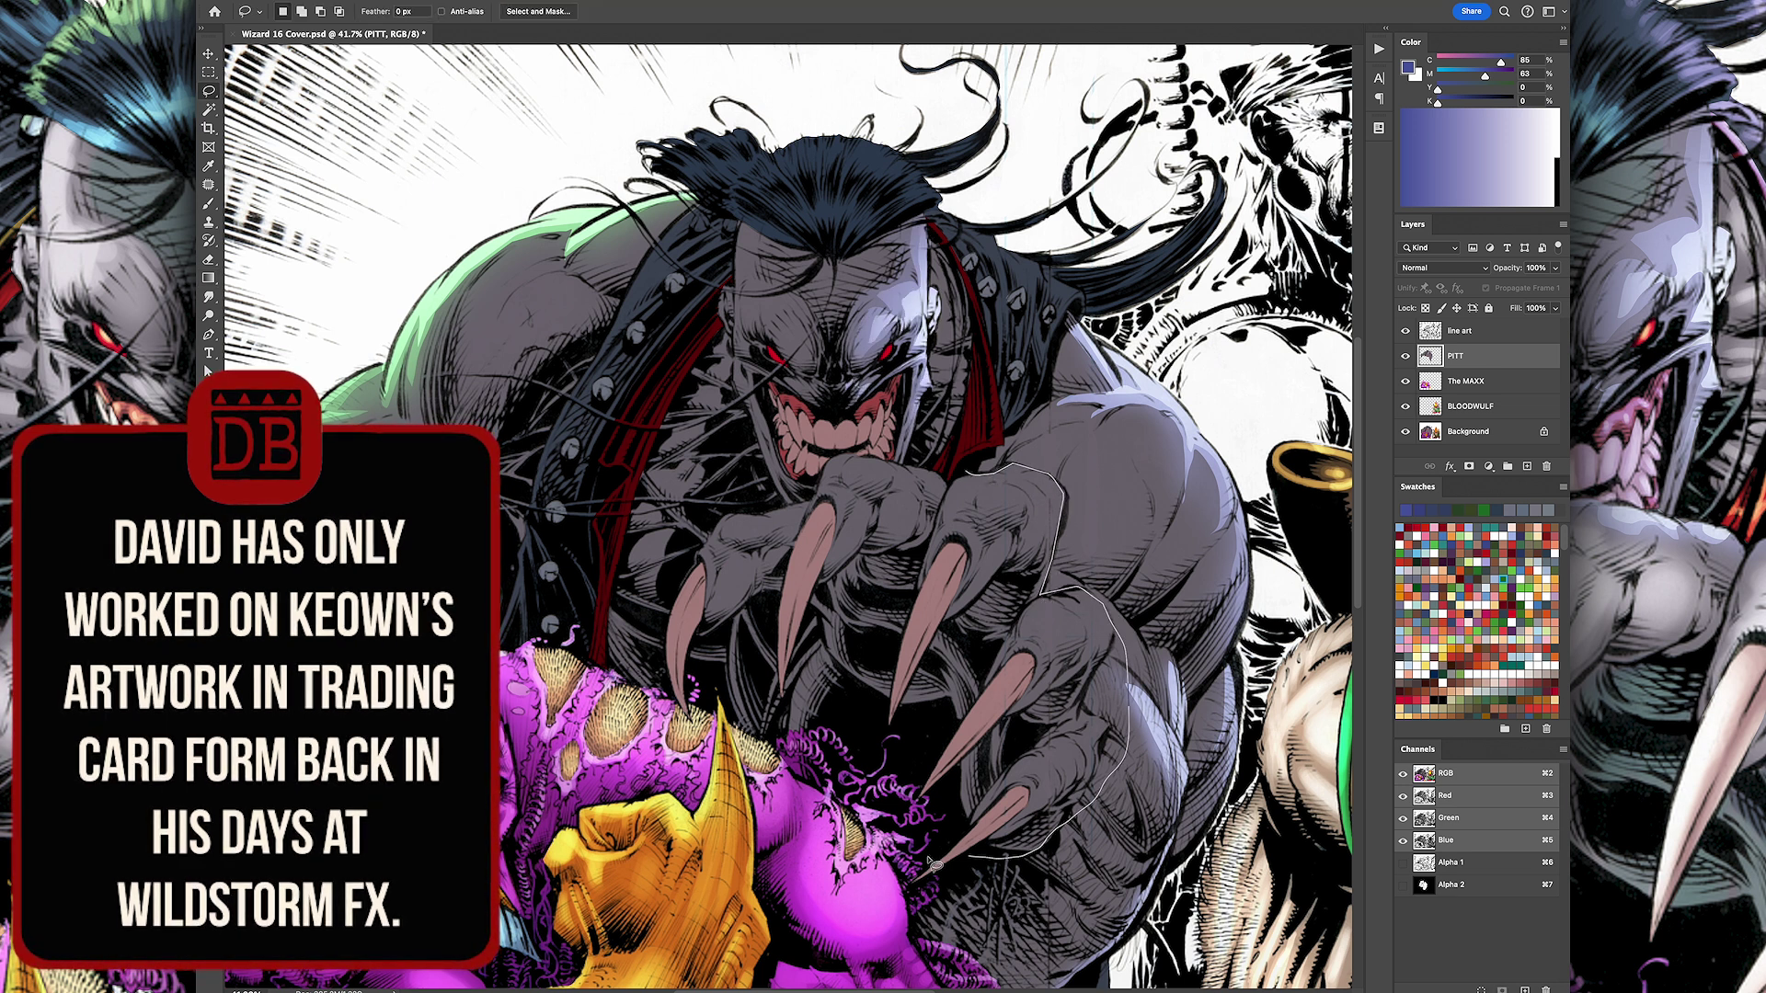
# Step: Intersect the selection with the Alpha 2 mask and lasso an outline around Pitt's hand
pyautogui.keyDown('ctrl'); pyautogui.keyDown('alt'); pyautogui.keyDown('shift'); pyautogui.click(1454, 888); pyautogui.keyUp('shift'); pyautogui.keyUp('alt'); pyautogui.keyUp('ctrl')
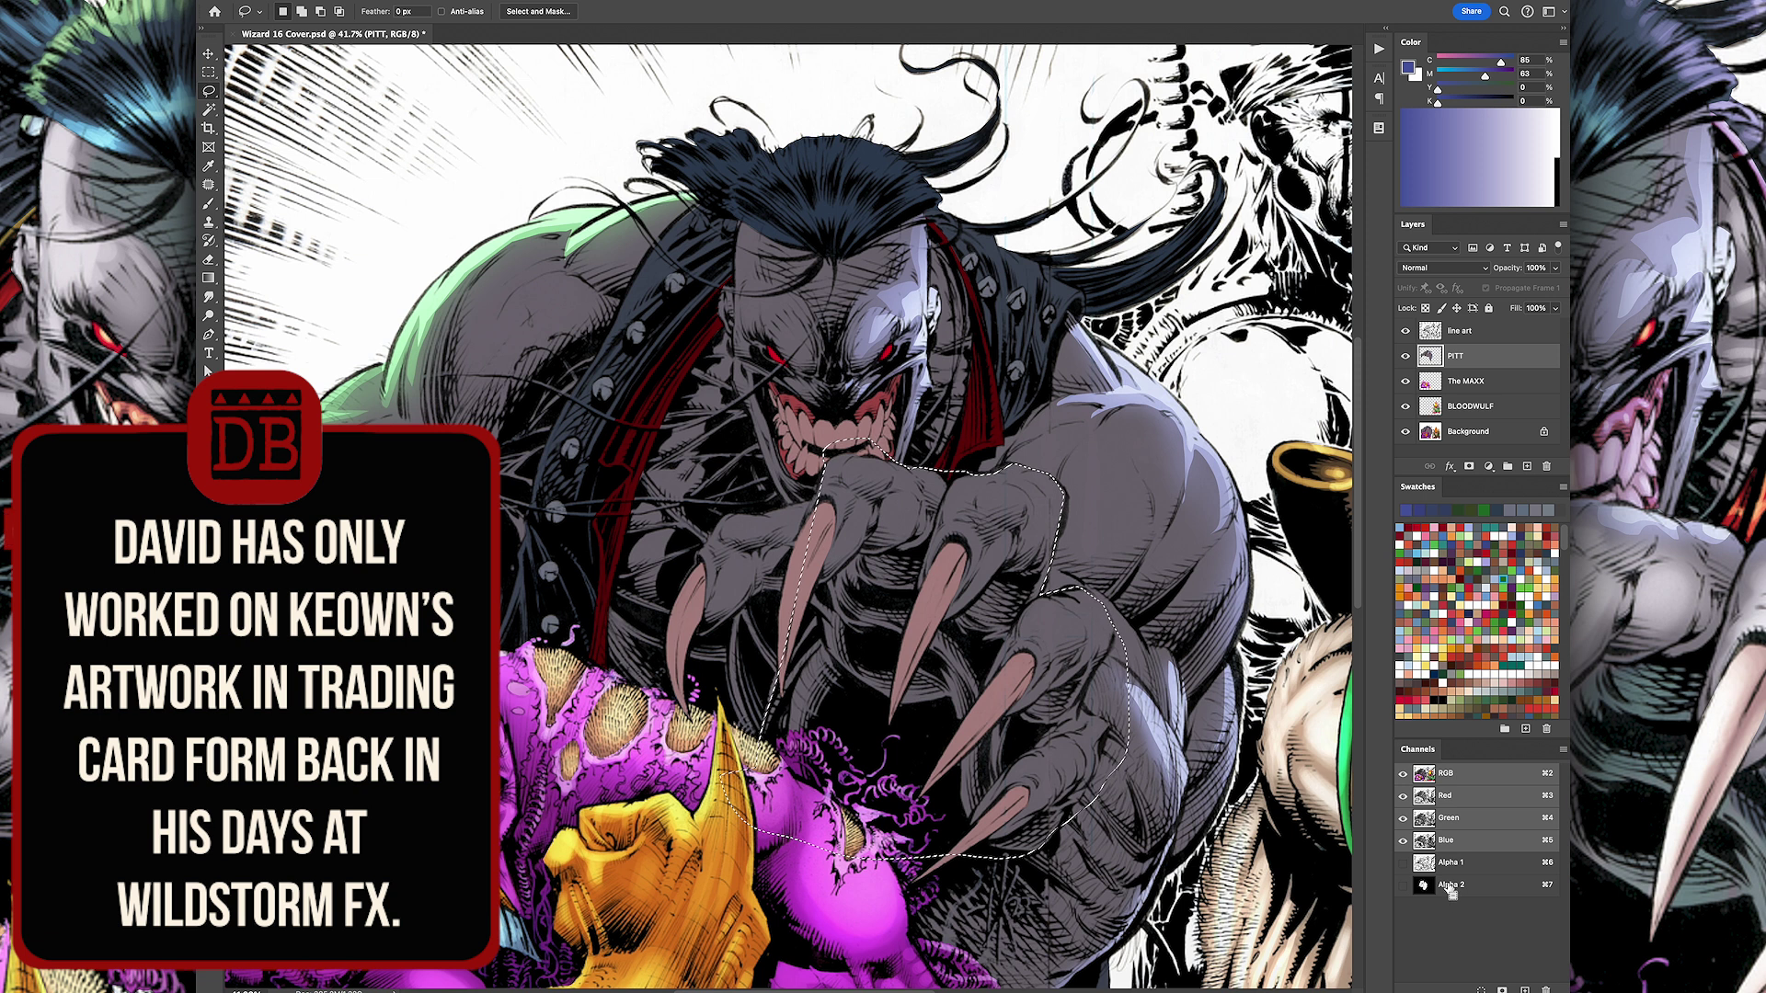
pyautogui.hotkey('ctrl', 'h')
pyautogui.press('b')
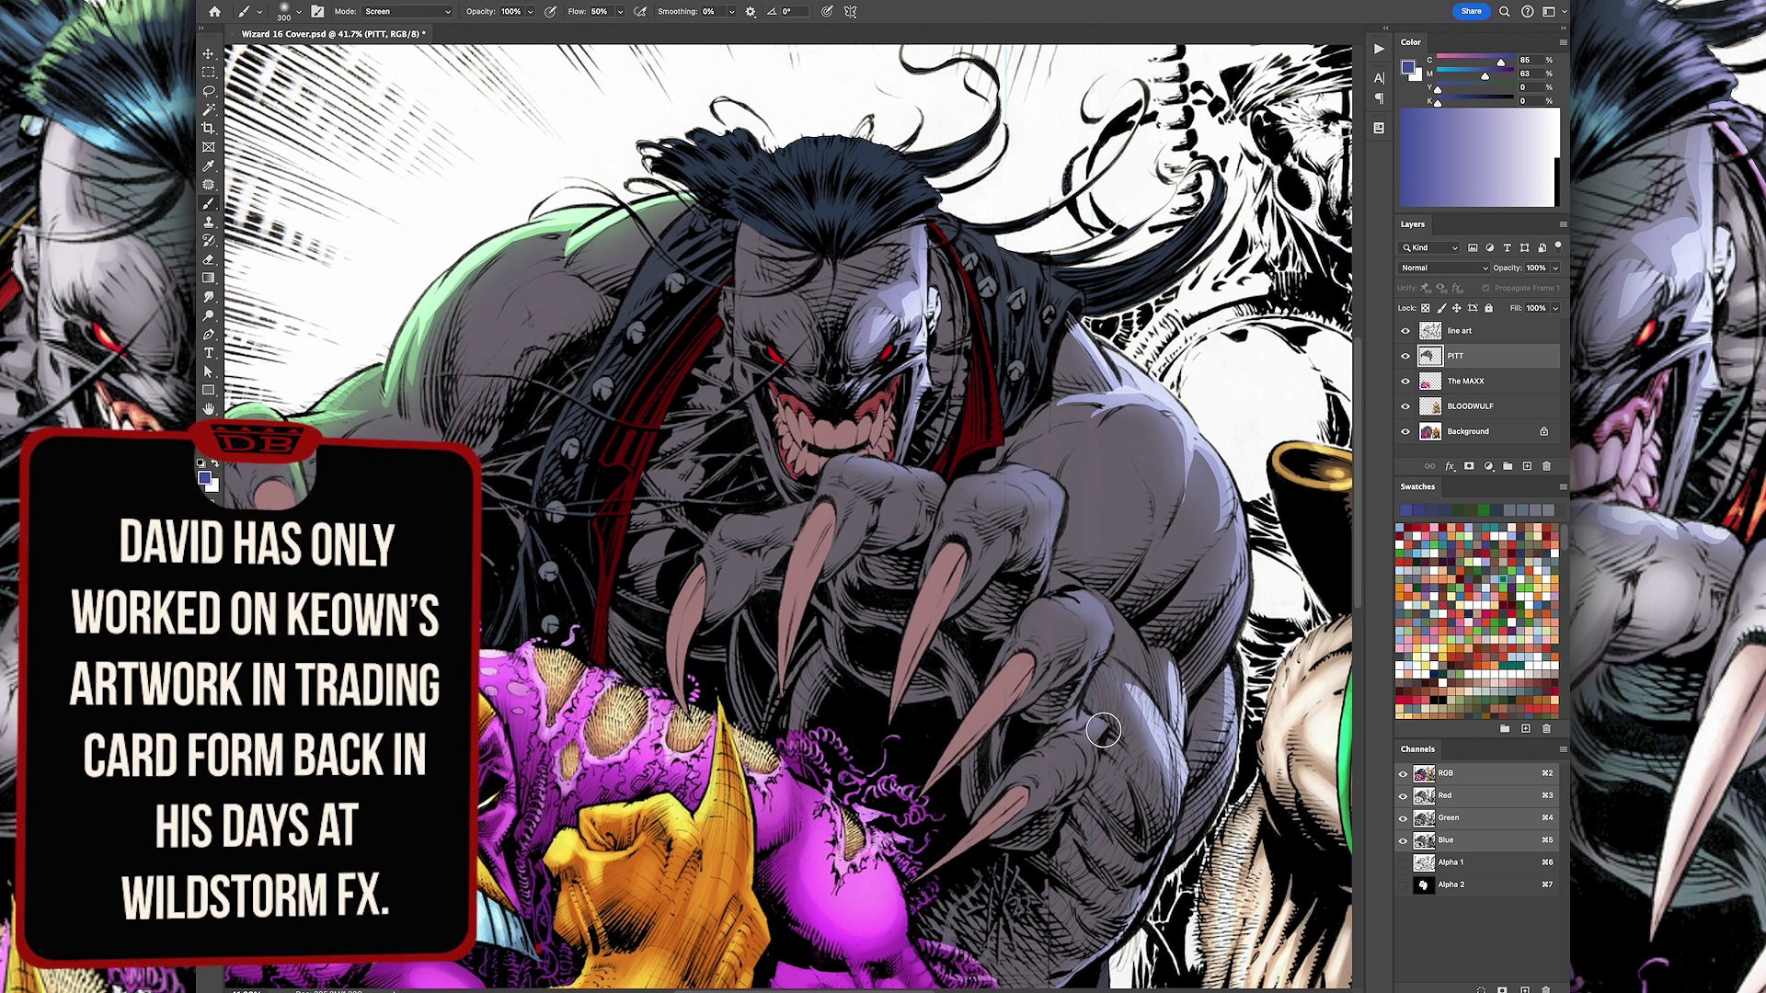
pyautogui.press('l')
pyautogui.moveTo(839, 454)
pyautogui.mouseDown()
pyautogui.moveTo(989, 483)
pyautogui.moveTo(1059, 600)
pyautogui.mouseUp()
pyautogui.moveTo(1078, 726); pyautogui.dragTo(911, 480)
pyautogui.moveTo(1097, 788); pyautogui.dragTo(1094, 791)
pyautogui.hotkey('ctrl', '0')
pyautogui.scroll(2, 846, 362)
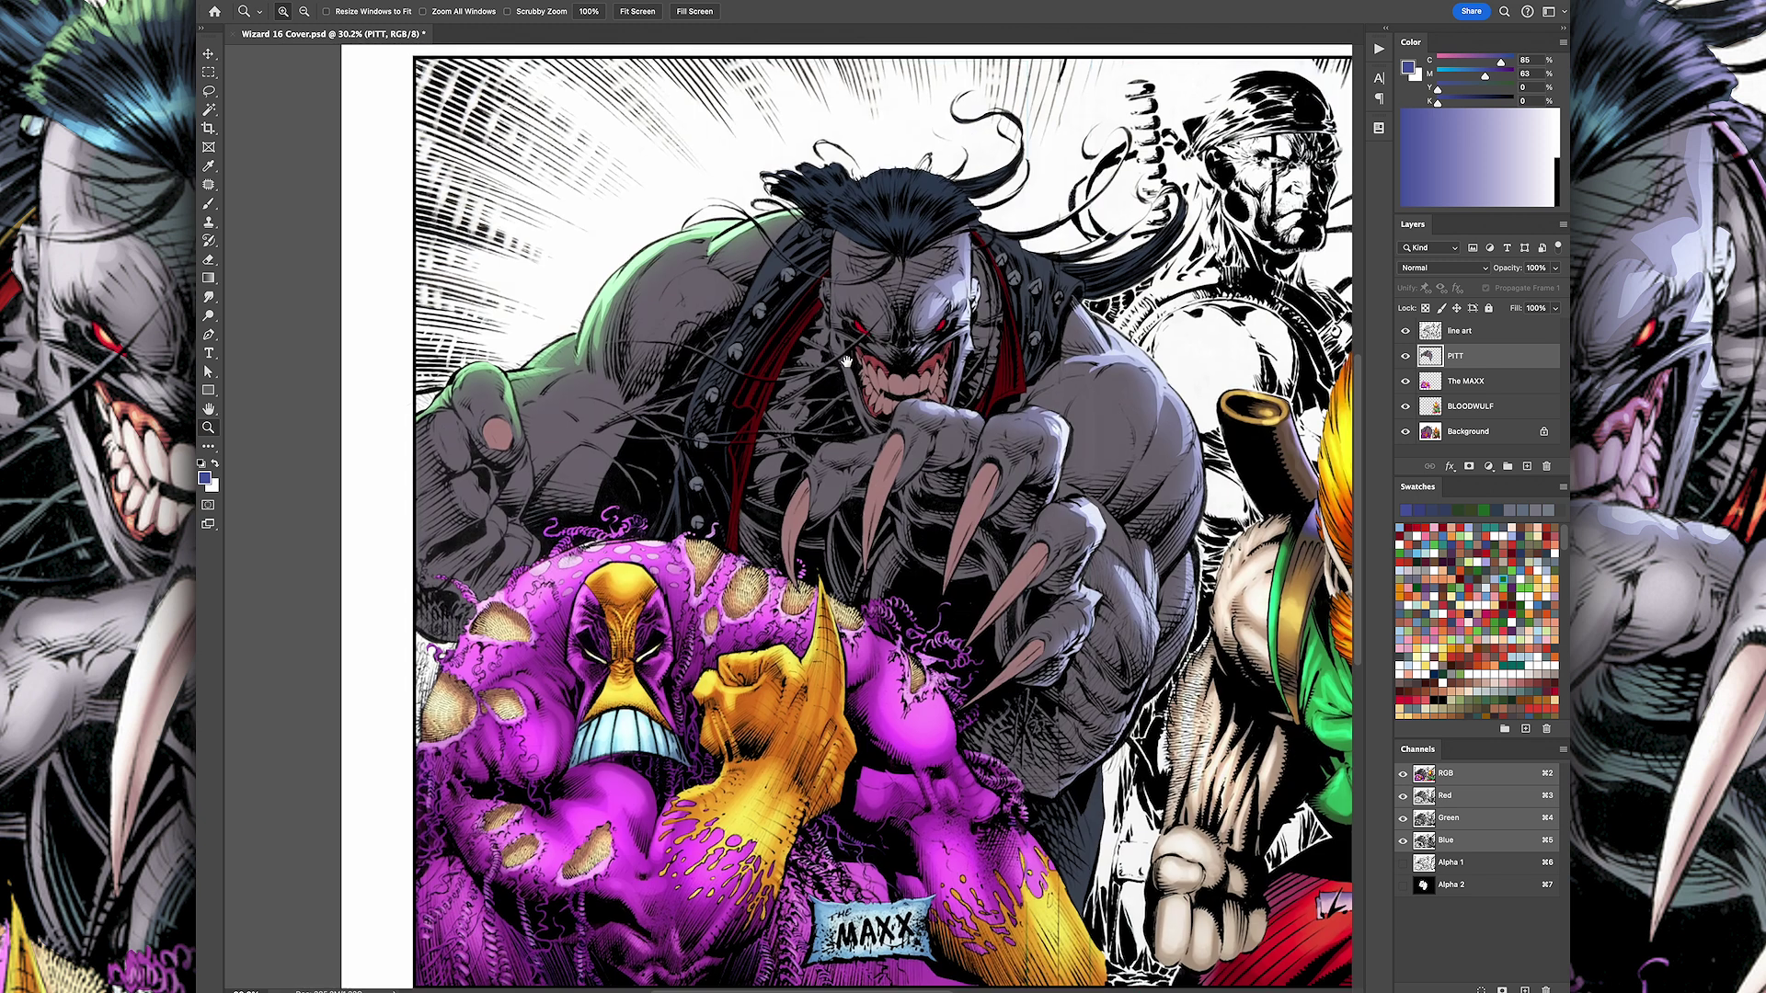
# Step: Magic Wand the area around Pitt on the PITT layer and save the selection as Alpha 3
pyautogui.press('w')
pyautogui.keyDown('ctrl'); pyautogui.click(1430, 356); pyautogui.keyUp('ctrl')
pyautogui.click(1468, 432)
pyautogui.click(1468, 356)
pyautogui.press('l')
pyautogui.scroll(2, 791, 515)
pyautogui.click(1502, 990)
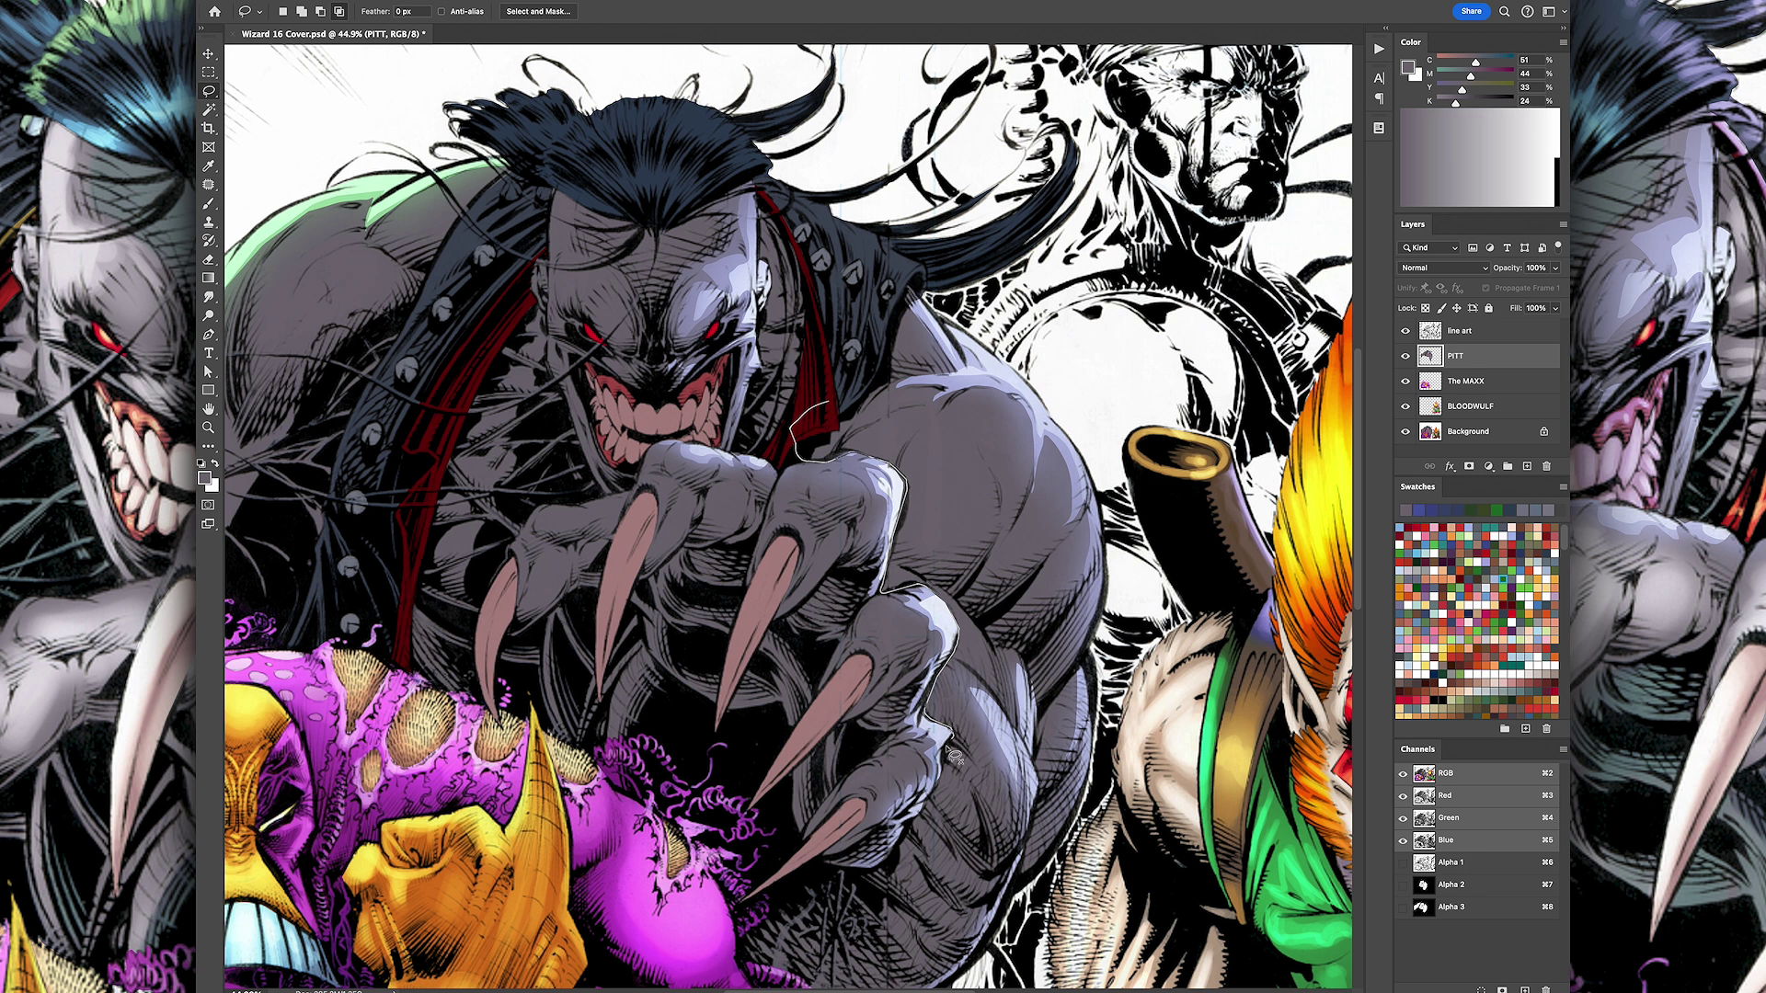
pyautogui.scroll(-2, 954, 756)
pyautogui.scroll(-2, 920, 727)
# Step: Paint soft Screen-mode glows on Pitt's shoulder and forearm
pyautogui.press('b')
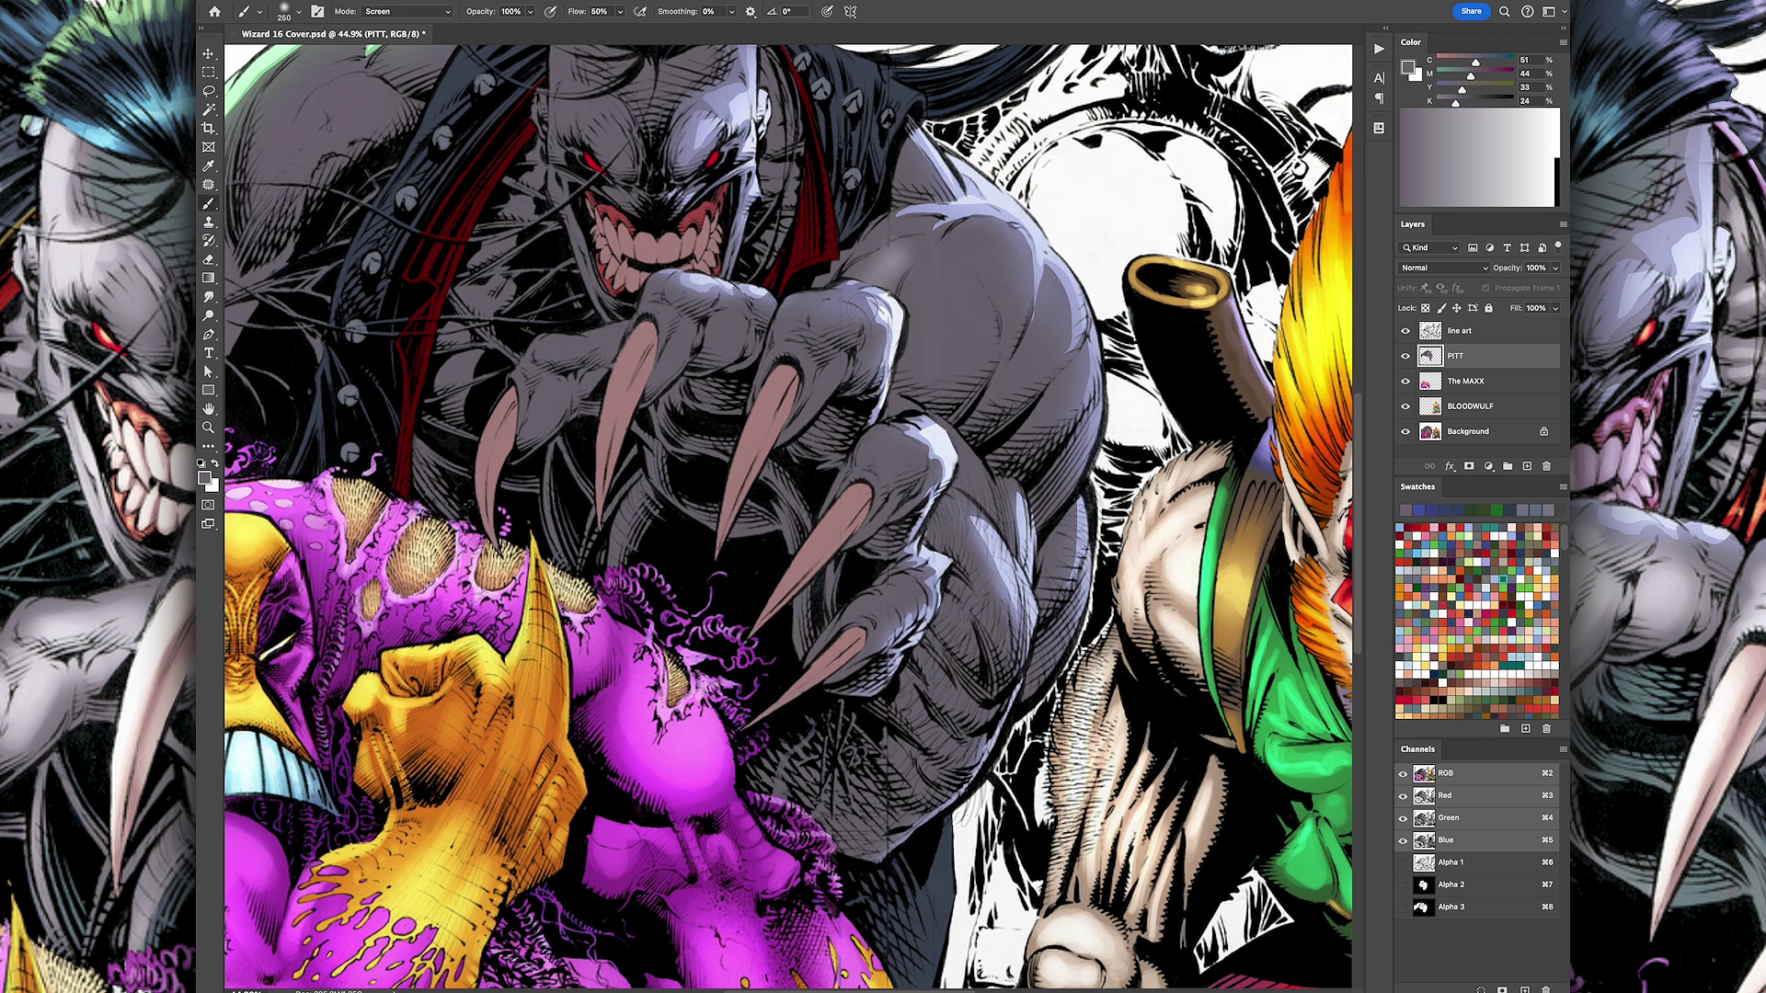
pyautogui.moveTo(861, 307); pyautogui.dragTo(936, 395)
pyautogui.moveTo(1056, 322); pyautogui.dragTo(1021, 405)
pyautogui.press(']')
pyautogui.moveTo(966, 515)
pyautogui.mouseDown()
pyautogui.moveTo(929, 709)
pyautogui.moveTo(1050, 547)
pyautogui.mouseUp()
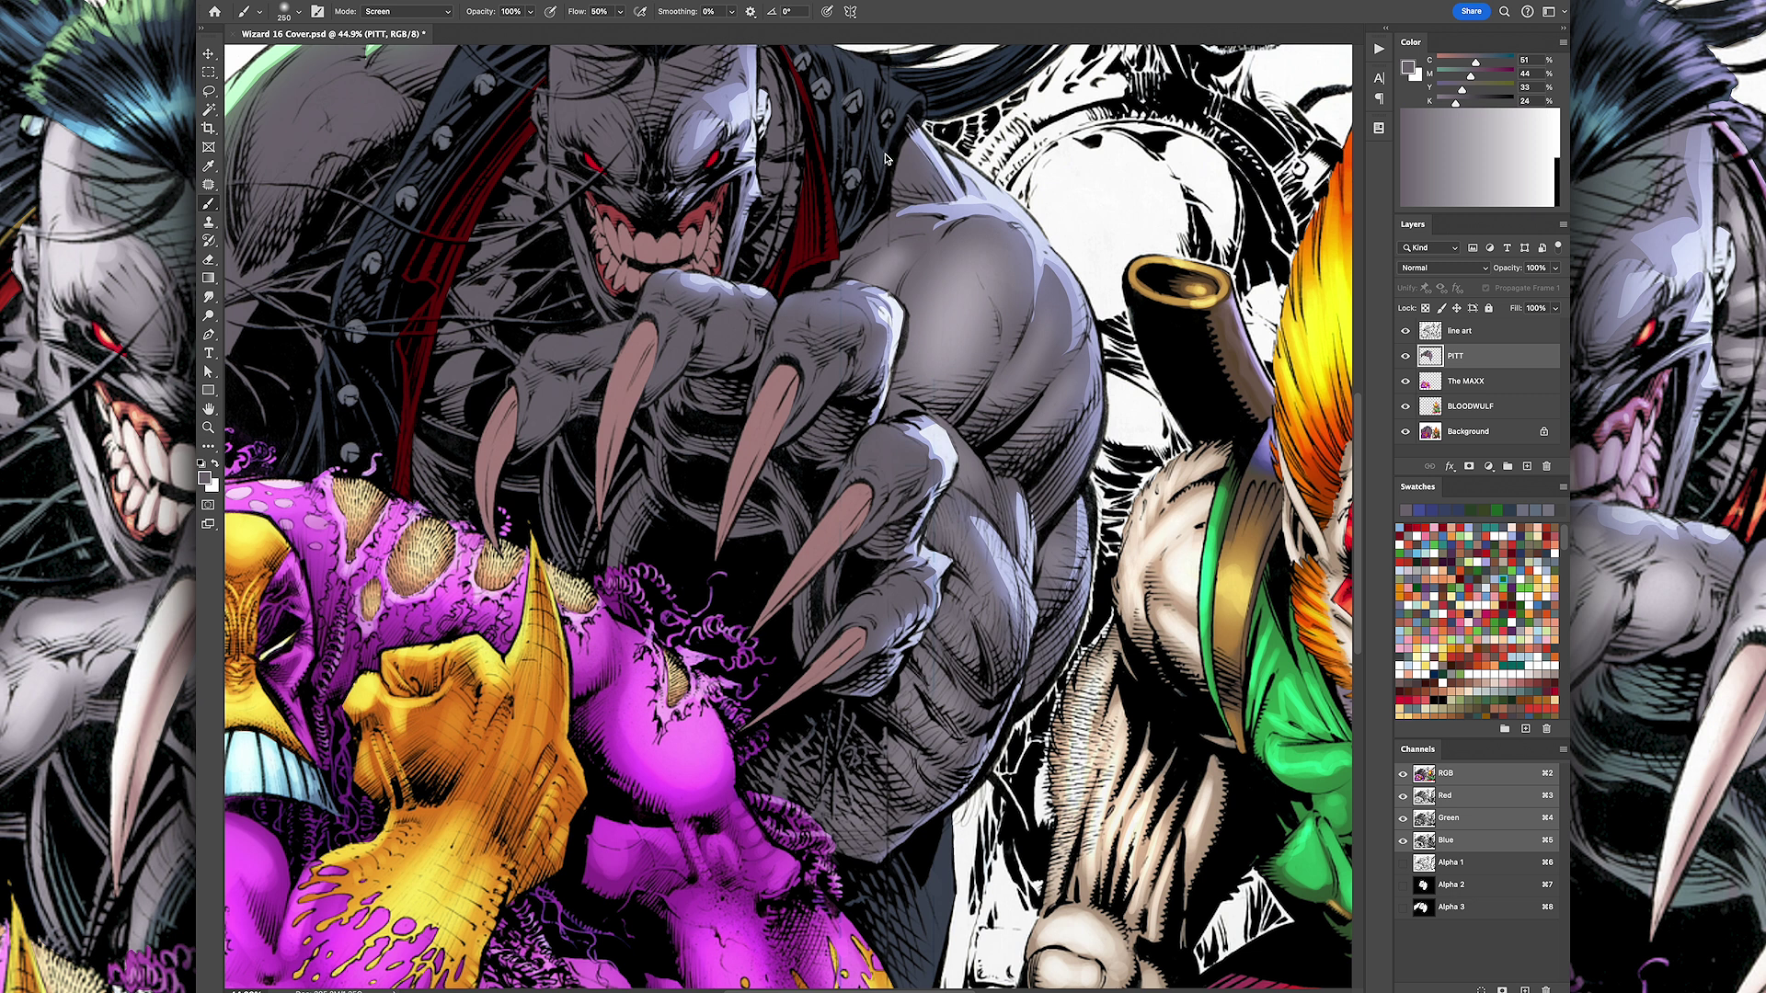
# Step: With a smaller brush, add light strokes on Pitt's shoulder and streak highlights across his fist
pyautogui.click(288, 11)
pyautogui.press('Return')
pyautogui.press('[')
pyautogui.press('[')
pyautogui.press('[')
pyautogui.moveTo(920, 258)
pyautogui.mouseDown()
pyautogui.moveTo(1010, 368)
pyautogui.moveTo(1063, 389)
pyautogui.mouseUp()
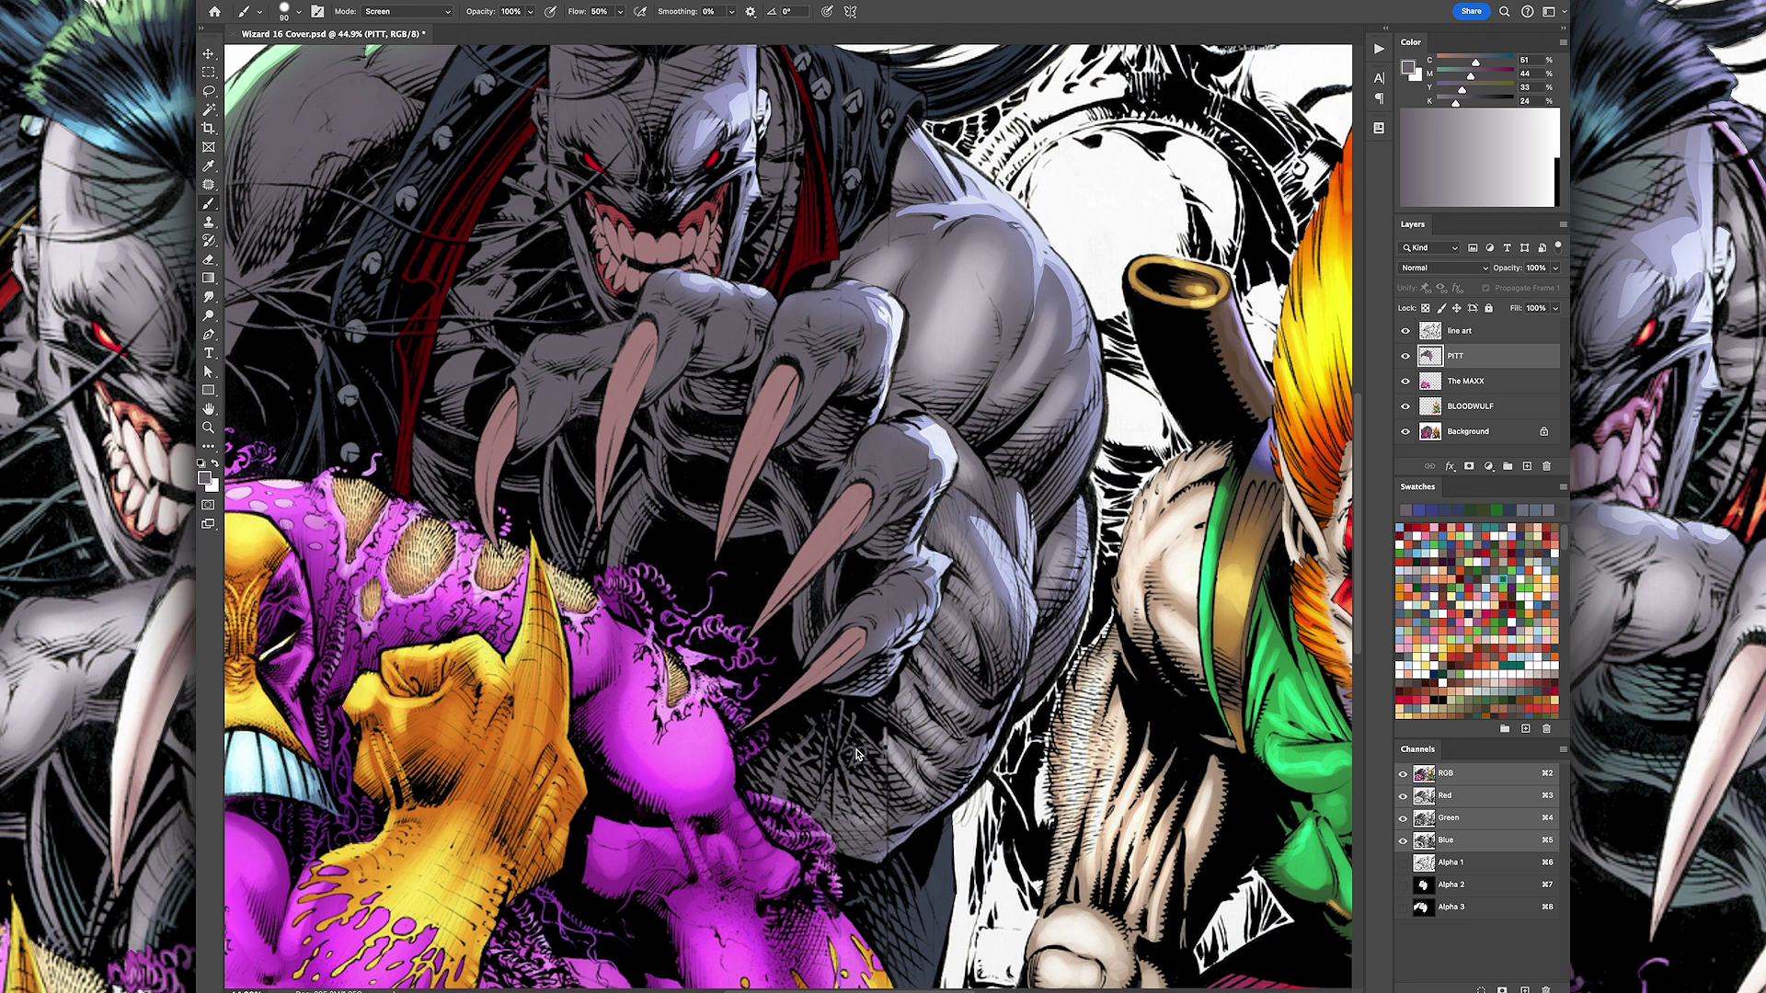
pyautogui.moveTo(961, 520); pyautogui.dragTo(927, 574)
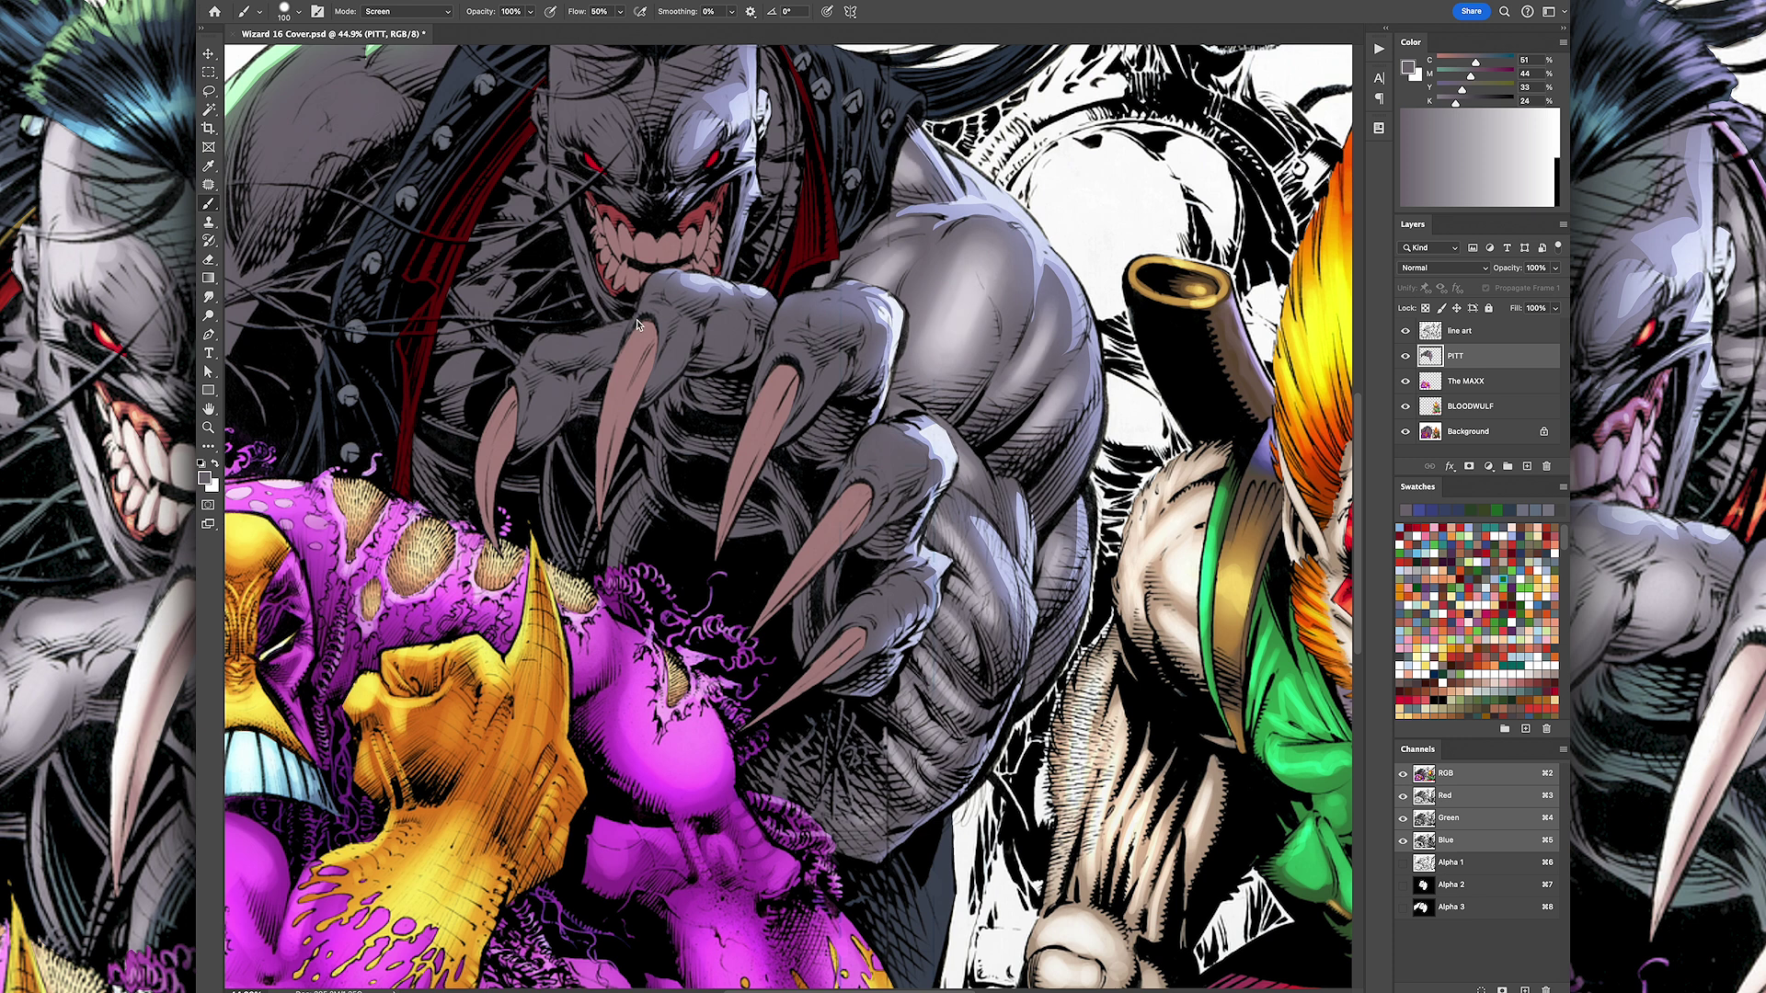
pyautogui.press('super+0')
pyautogui.press('z')
pyautogui.click(755, 313)
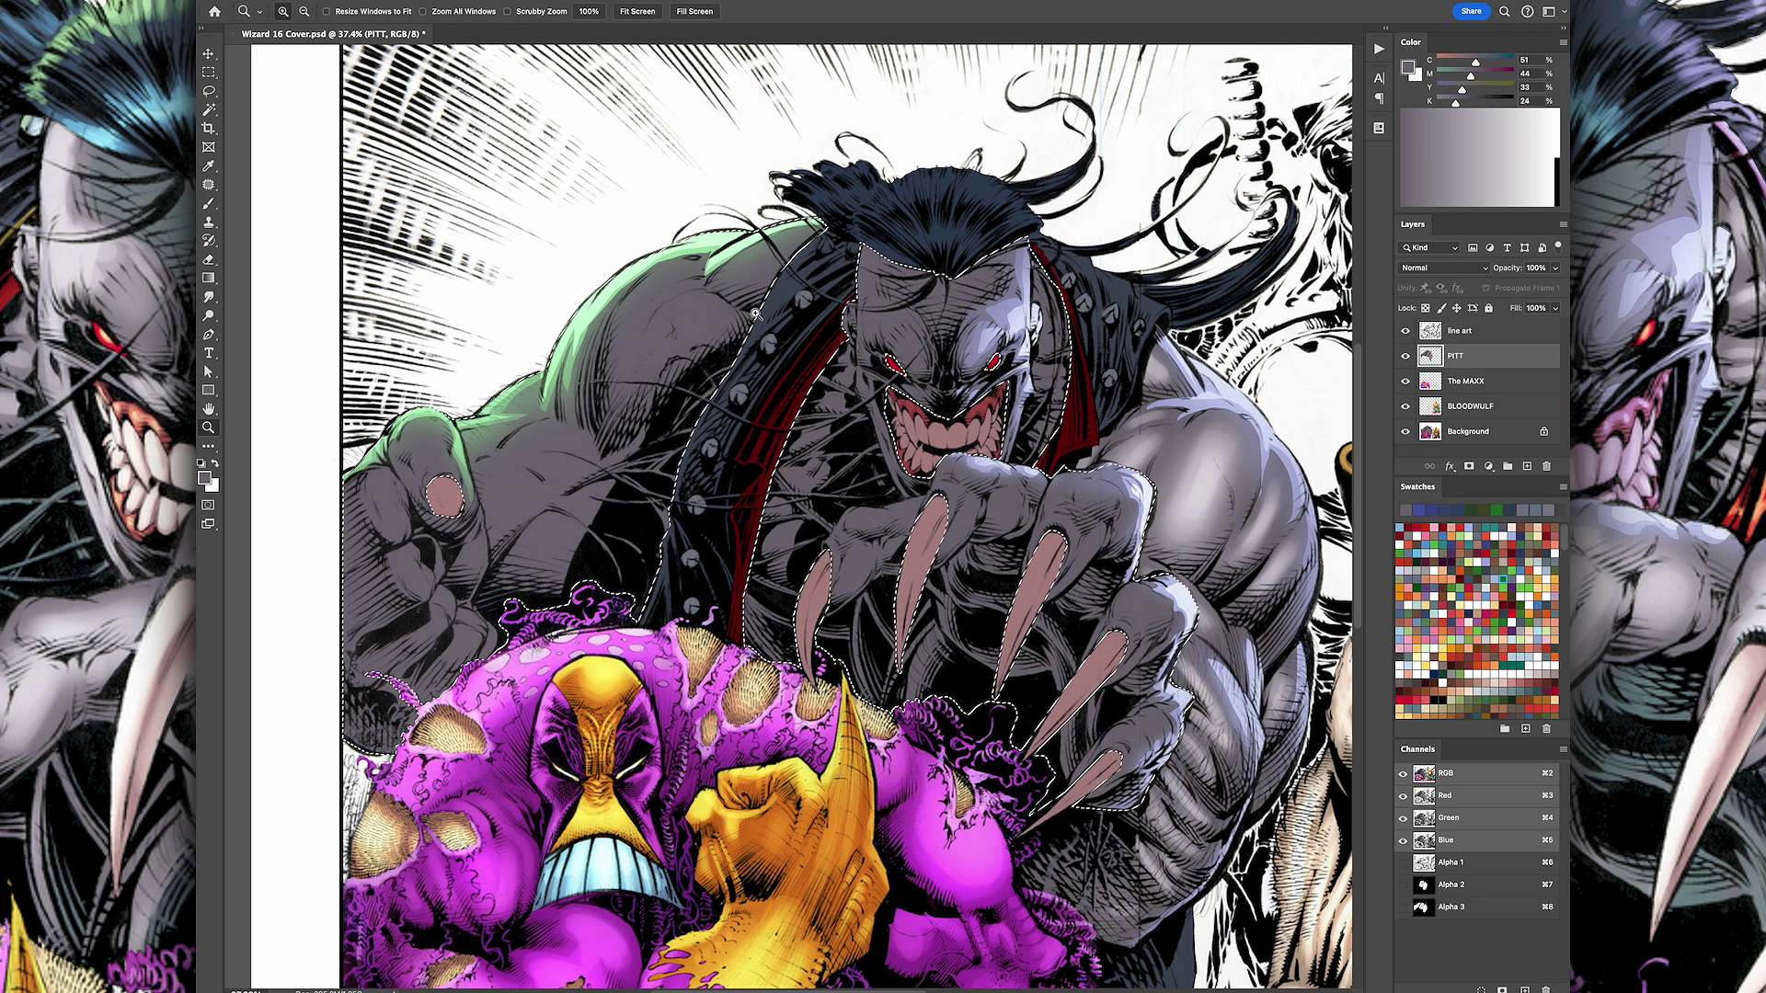
# Step: Lasso Pitt's fist, hide the selection edges and size the brush for painting
pyautogui.press('l')
pyautogui.moveTo(1012, 464); pyautogui.dragTo(897, 712)
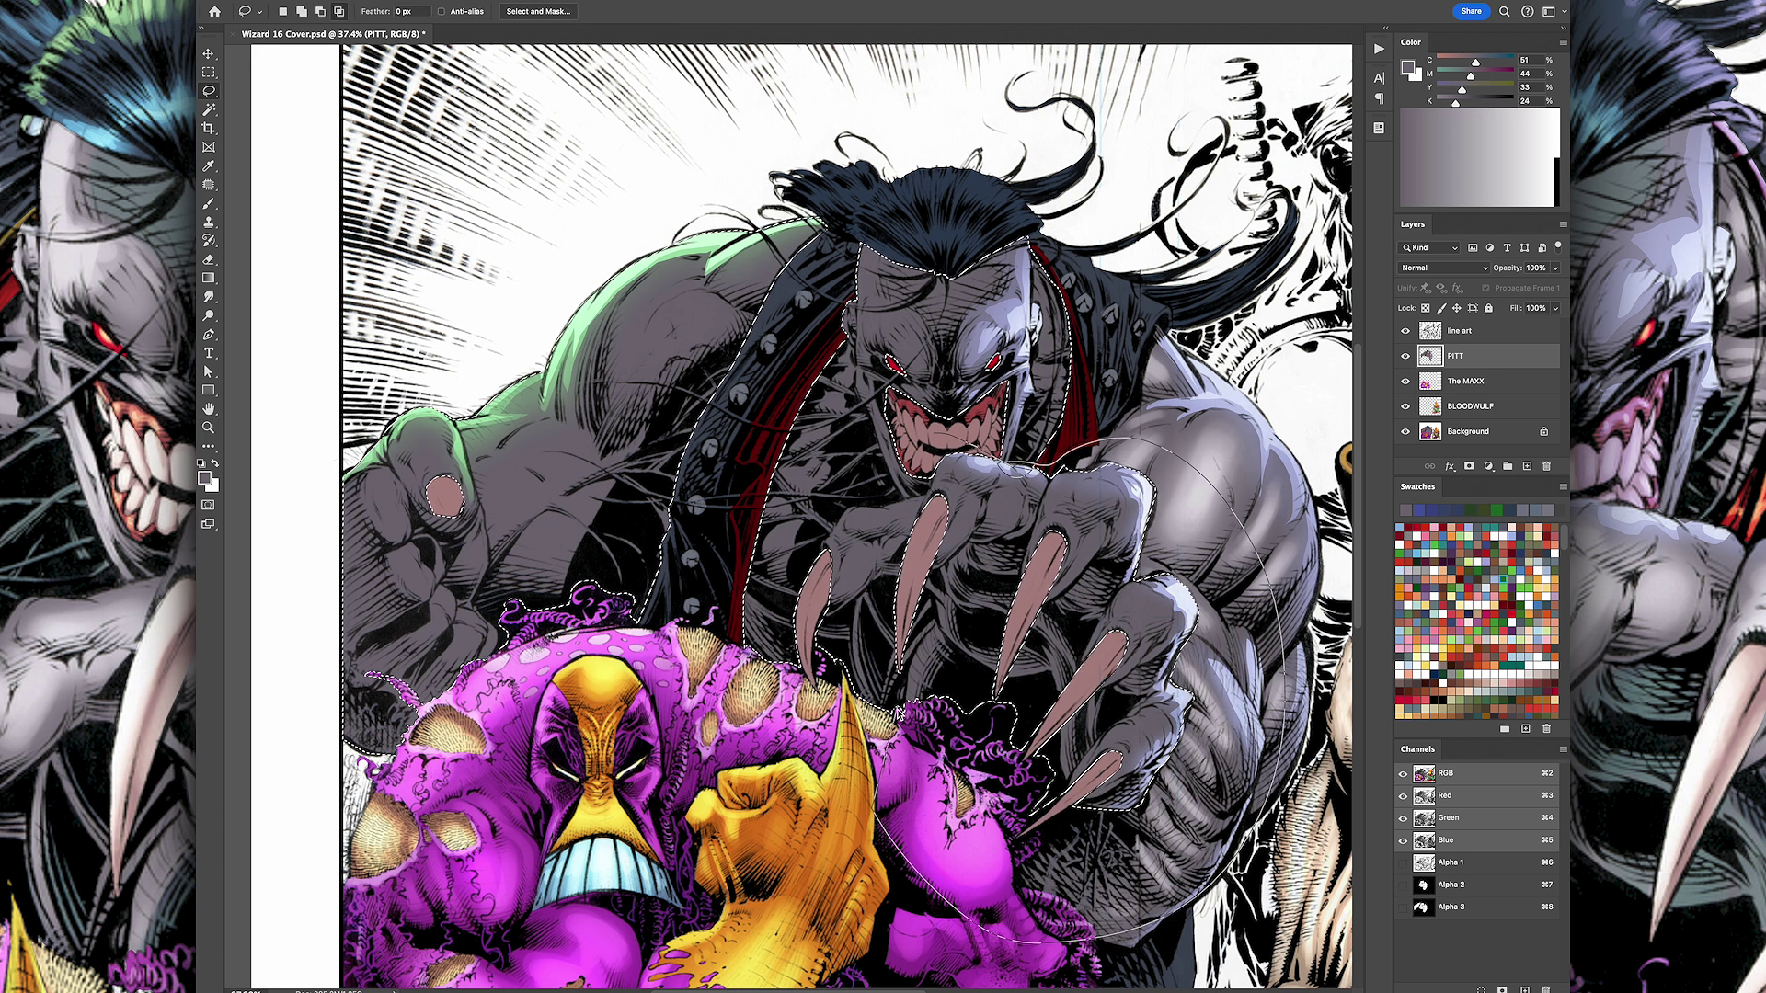
pyautogui.press('super+h')
pyautogui.press('b')
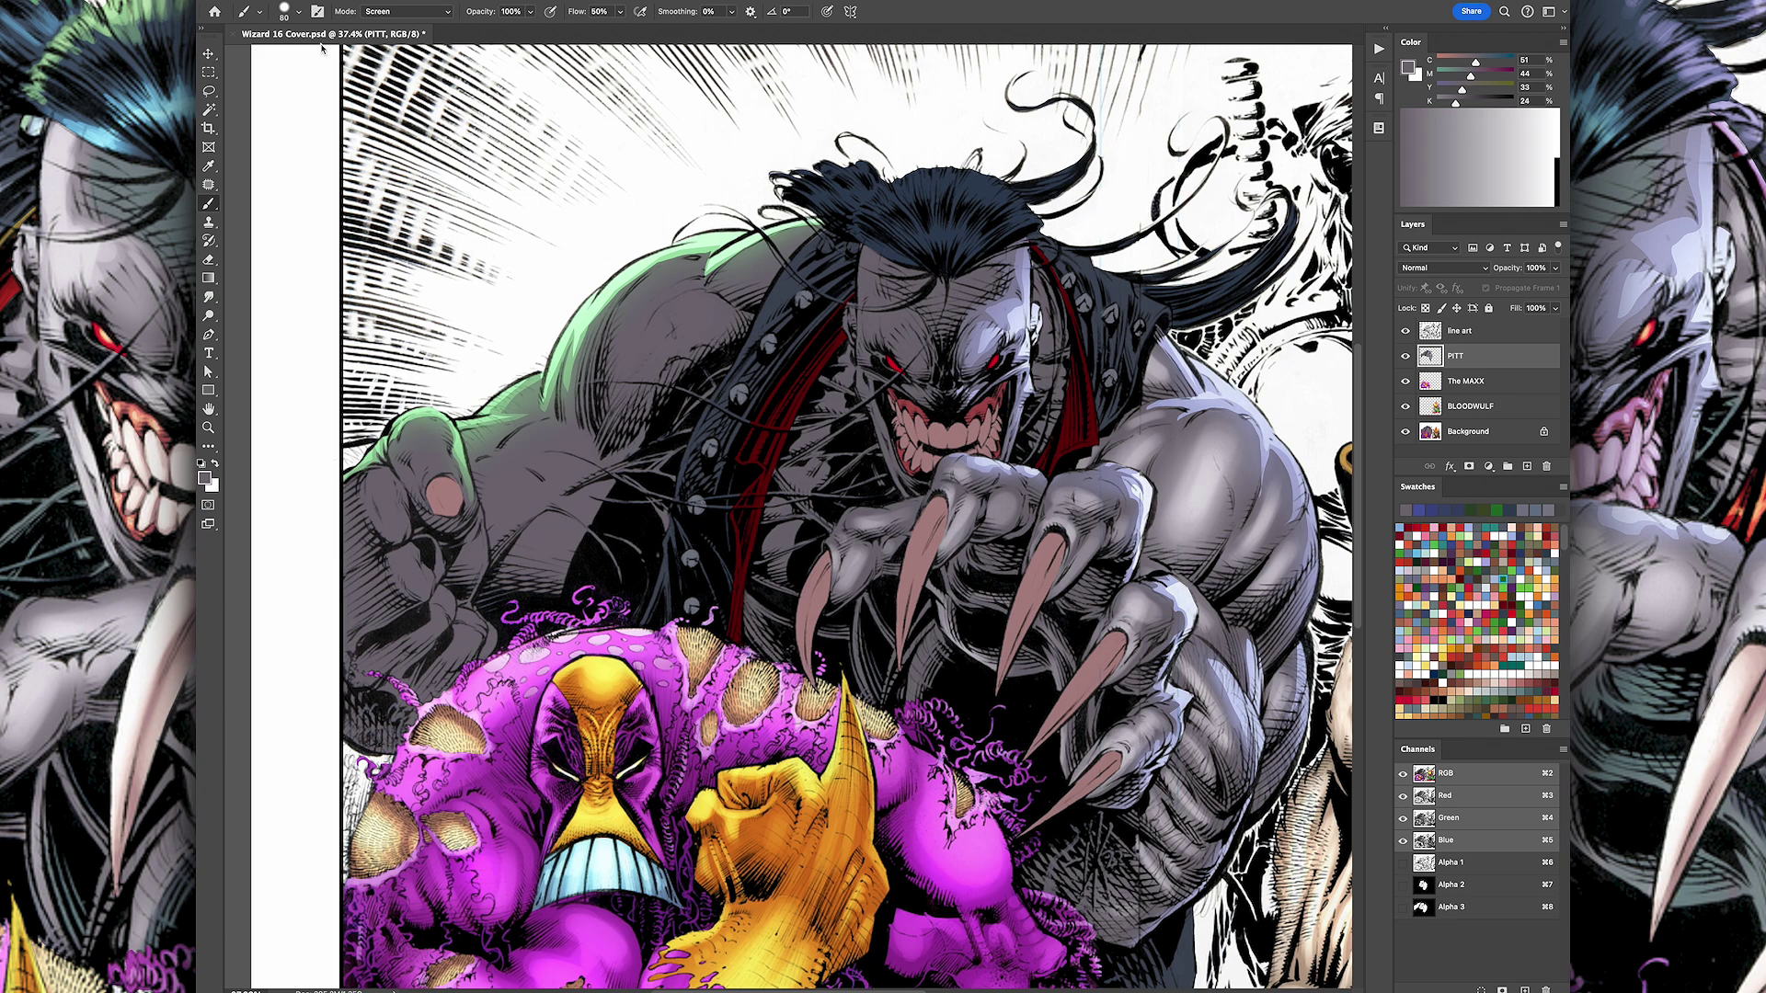
pyautogui.press(']')
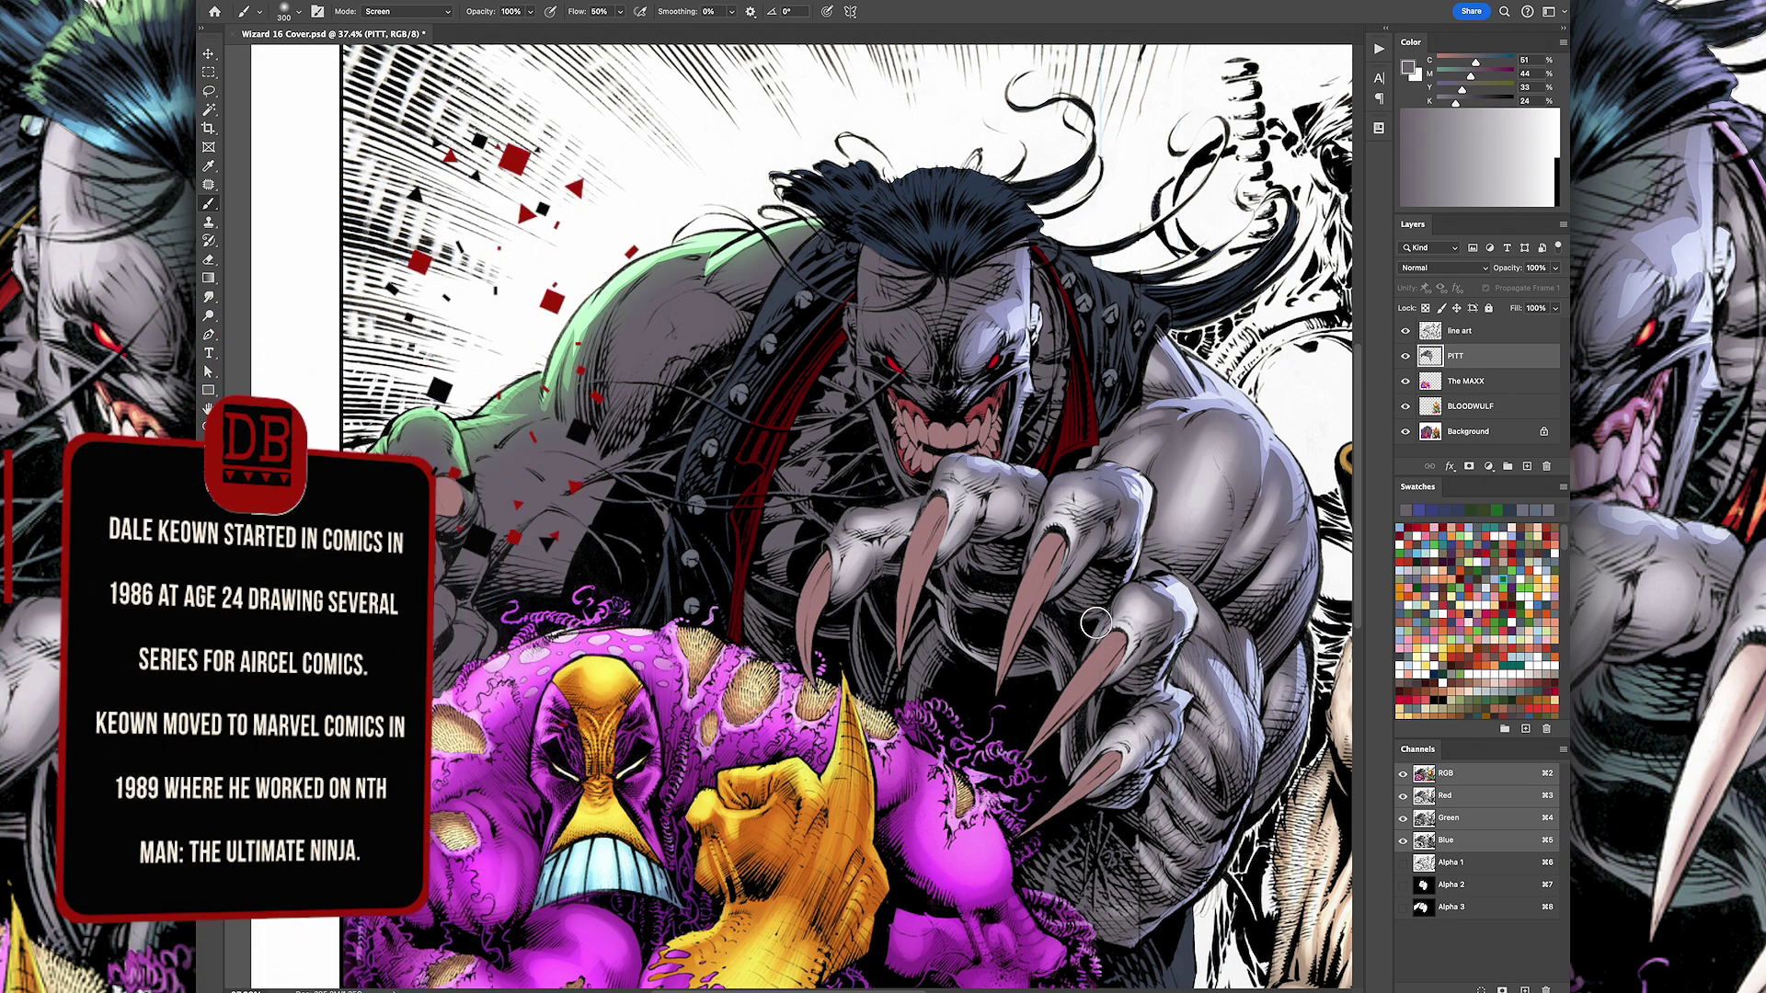
pyautogui.press('z')
pyautogui.hotkey('ctrl', '-')
pyautogui.hotkey('ctrl', '-')
pyautogui.hotkey('ctrl', '-')
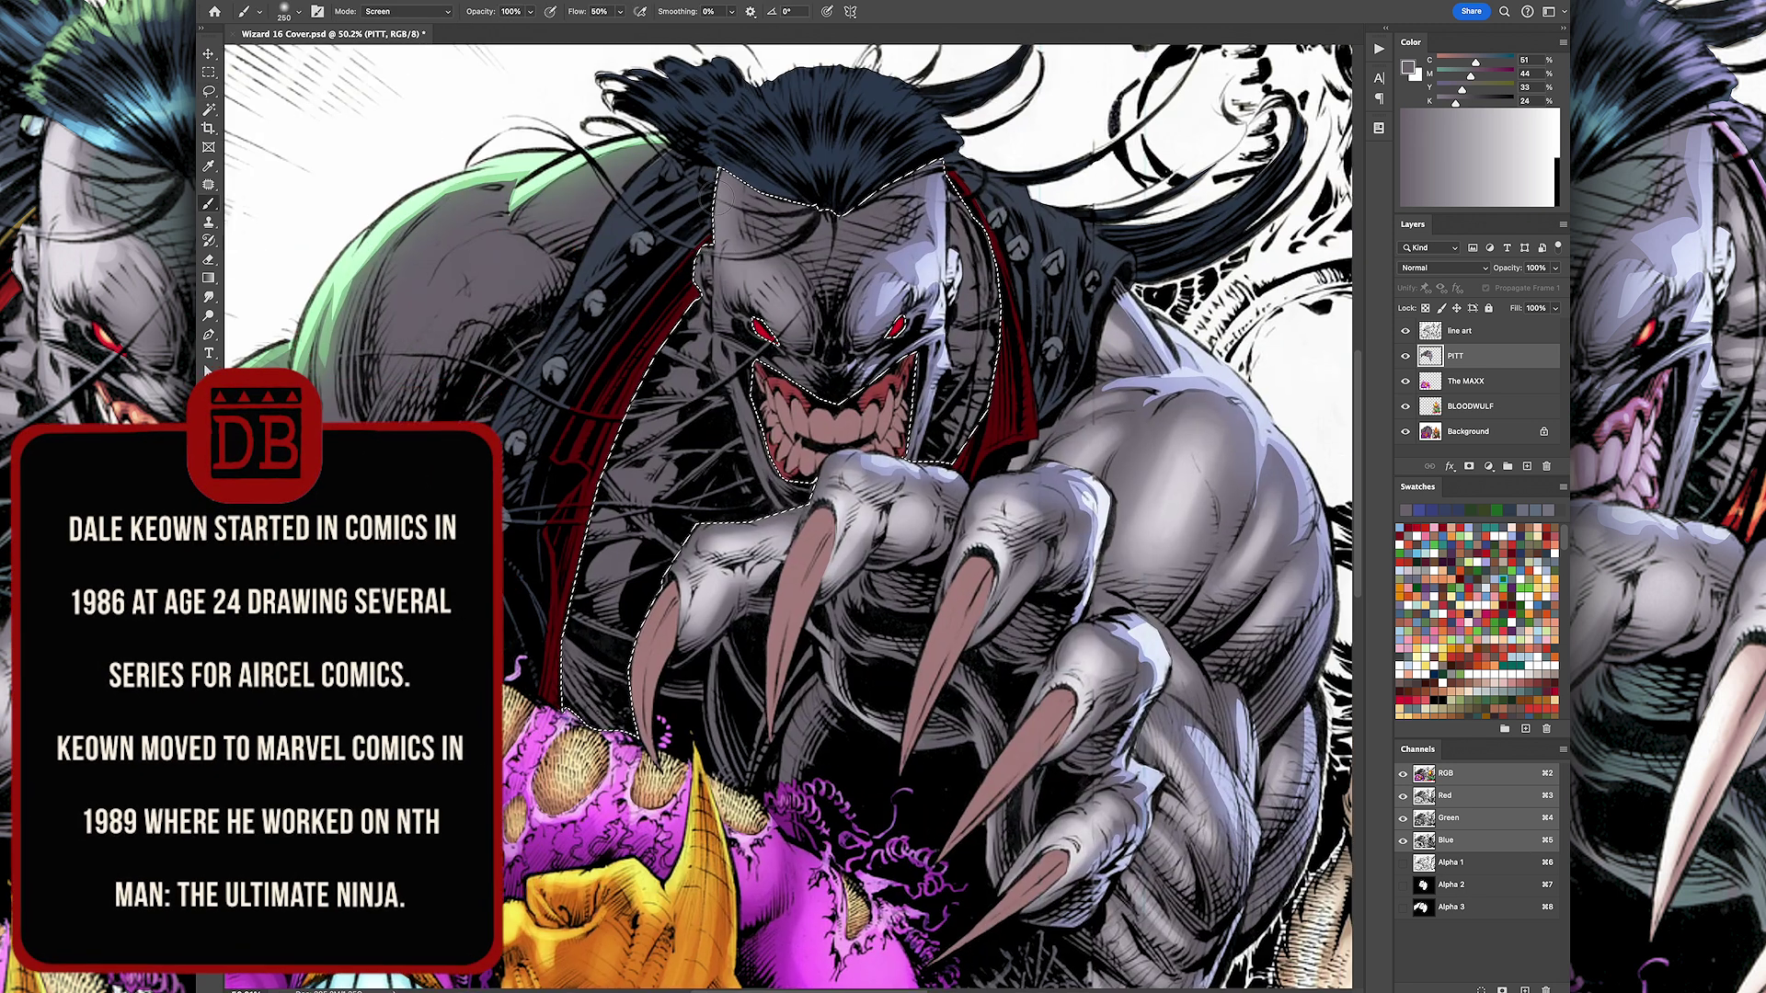
pyautogui.press('[')
pyautogui.press('[')
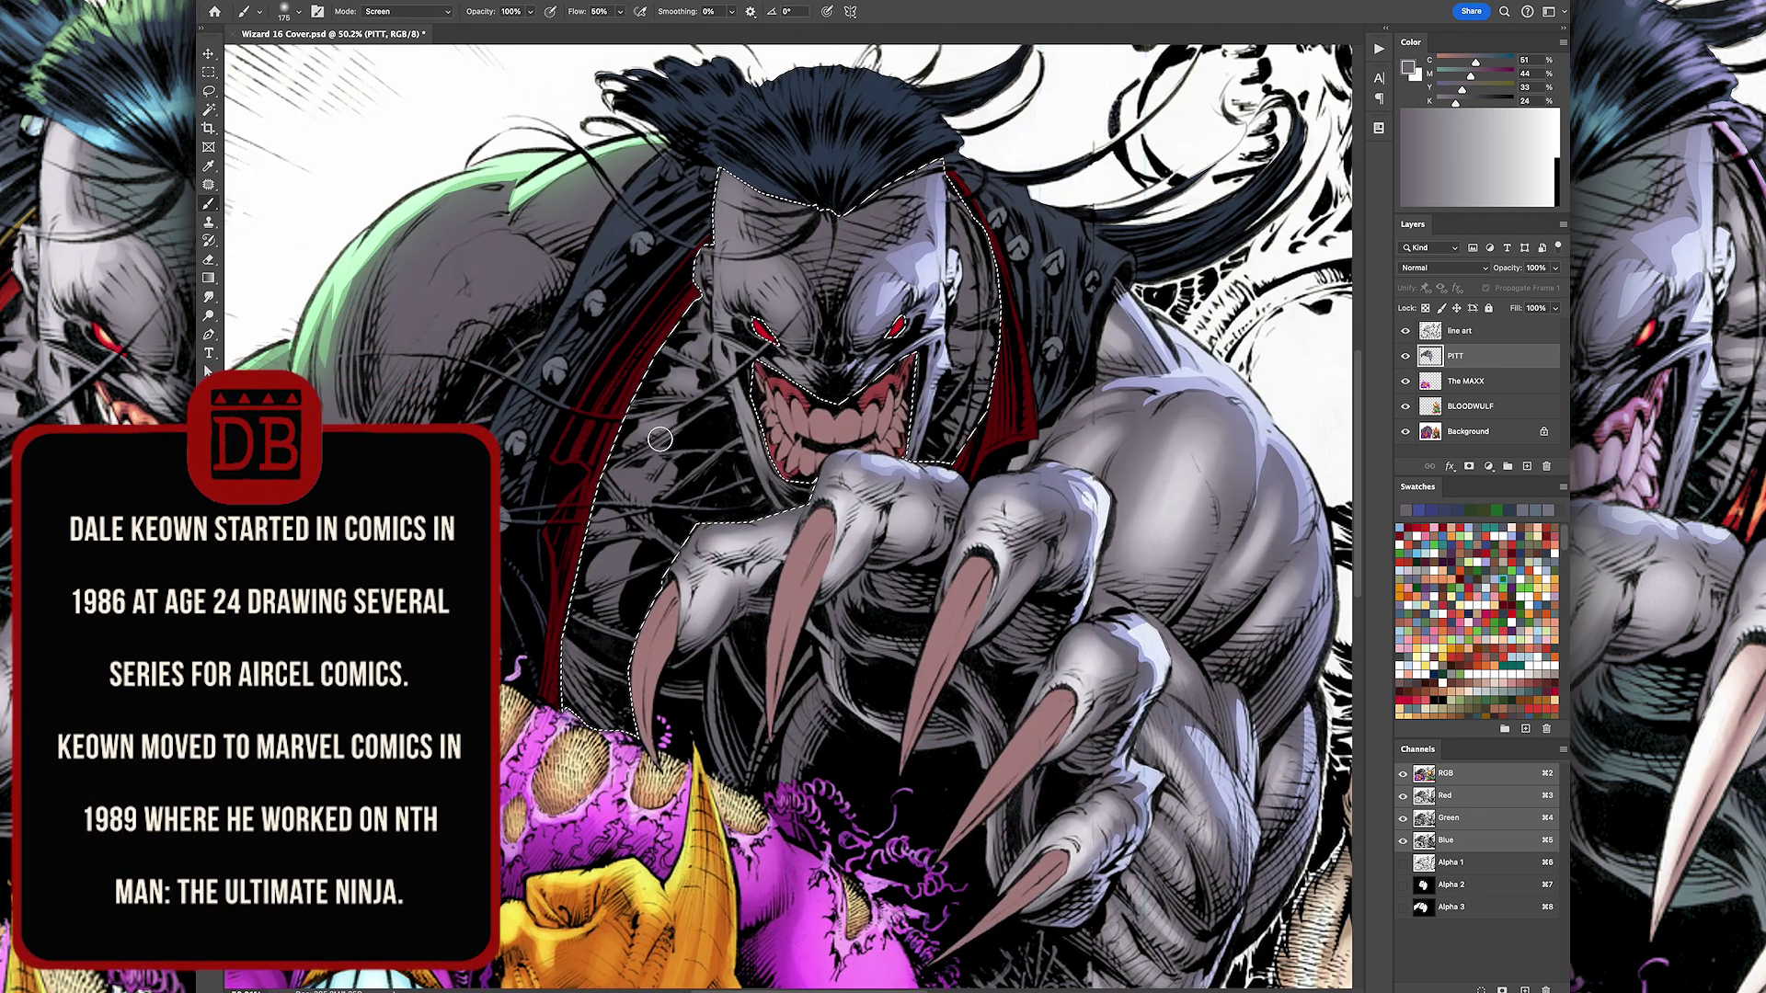
# Step: Deselect, set the brush size to 80, then enlarge it slightly
pyautogui.hotkey('ctrl', 'd')
pyautogui.press('[')
pyautogui.press('[')
pyautogui.click(260, 11)
pyautogui.write('80')
pyautogui.press('Return')
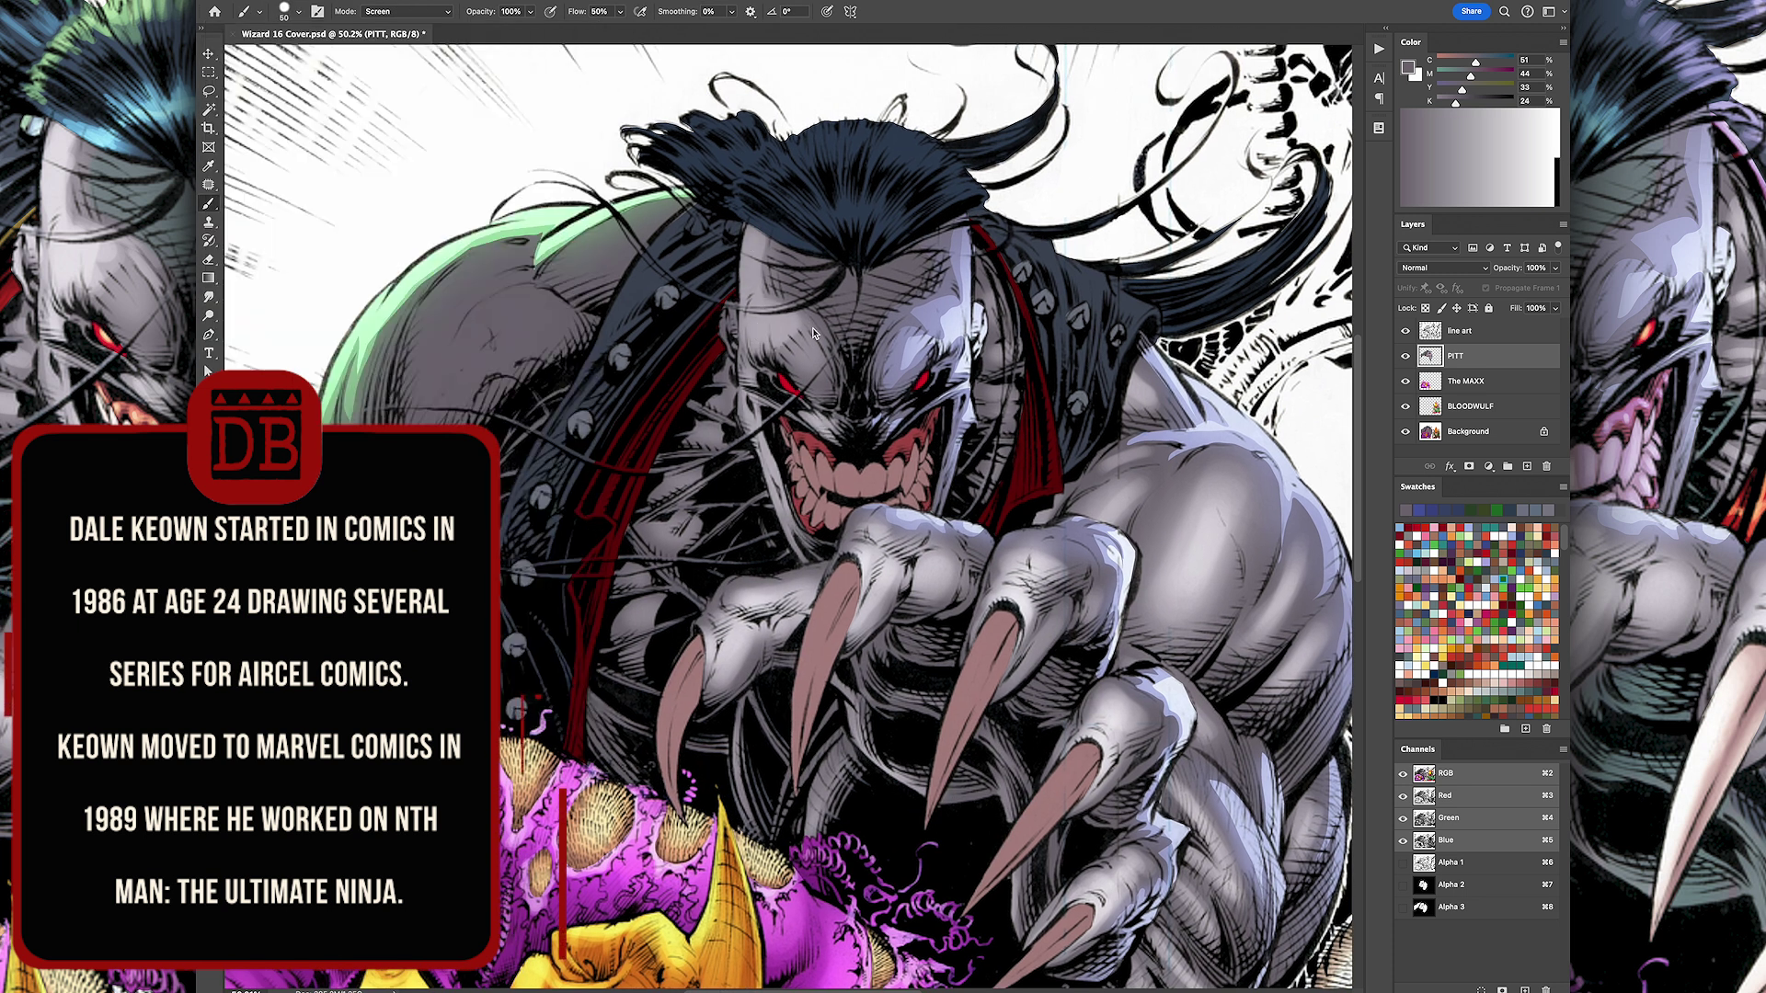
pyautogui.press(']')
pyautogui.press(']')
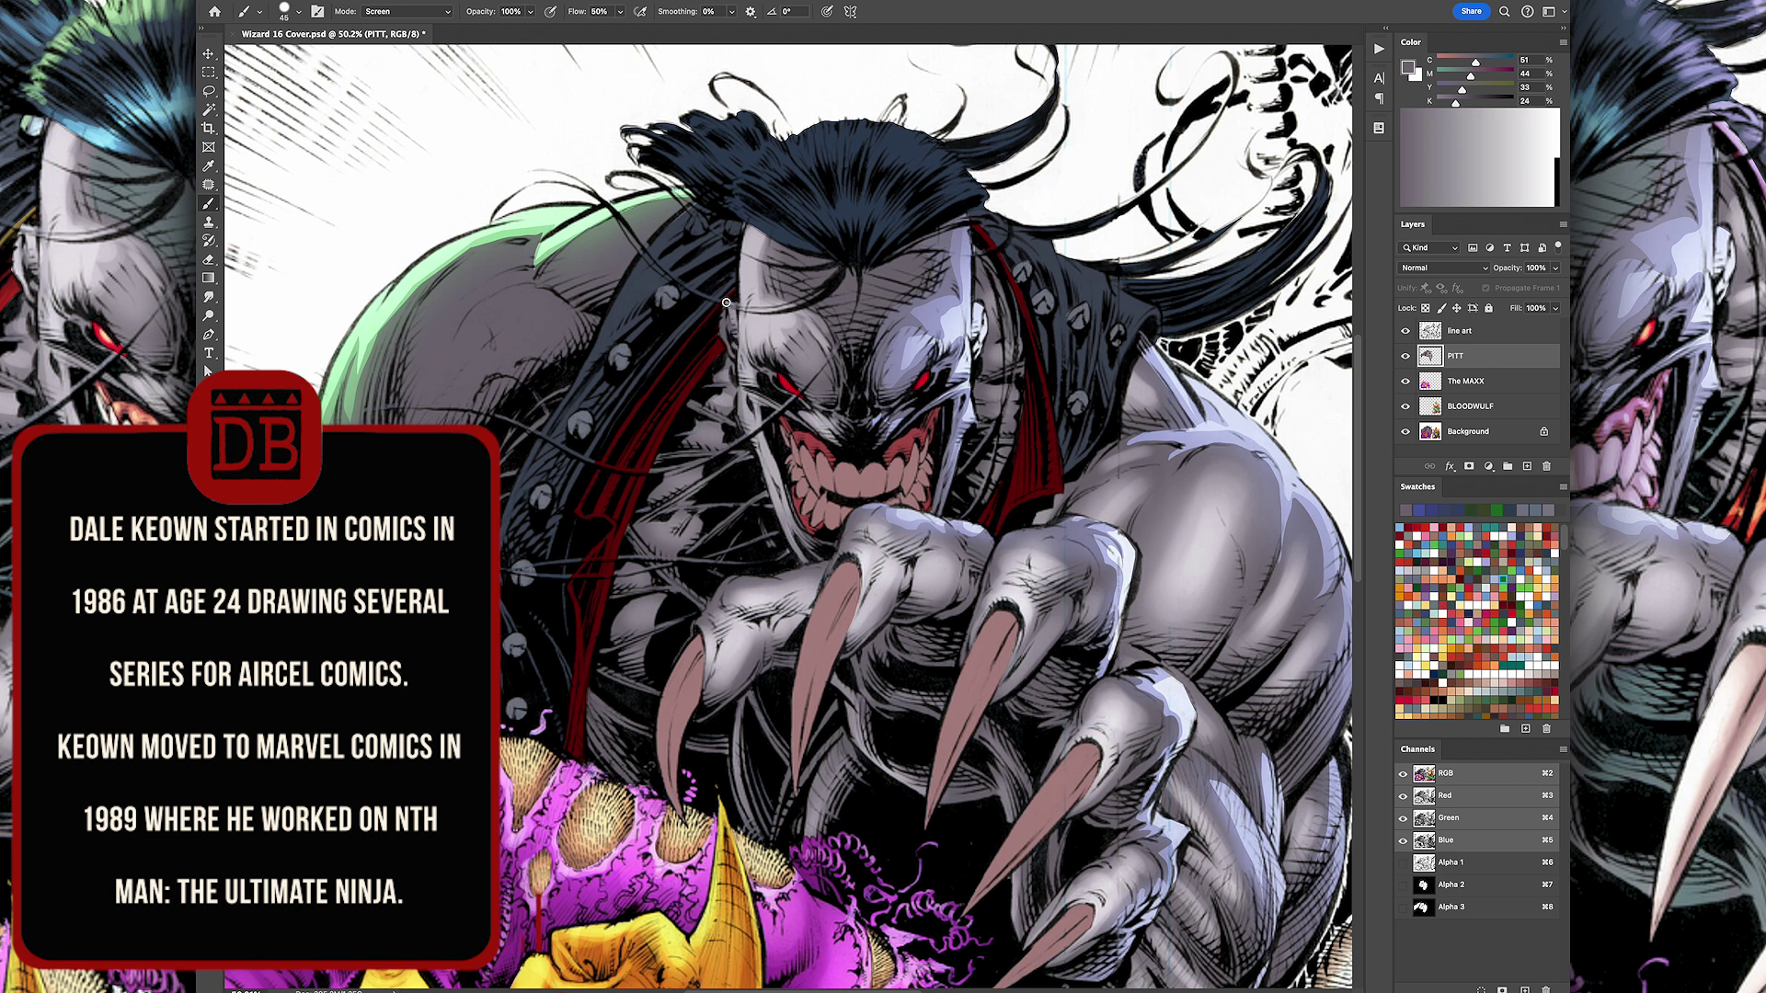
pyautogui.press(']')
pyautogui.press(']')
pyautogui.press(']')
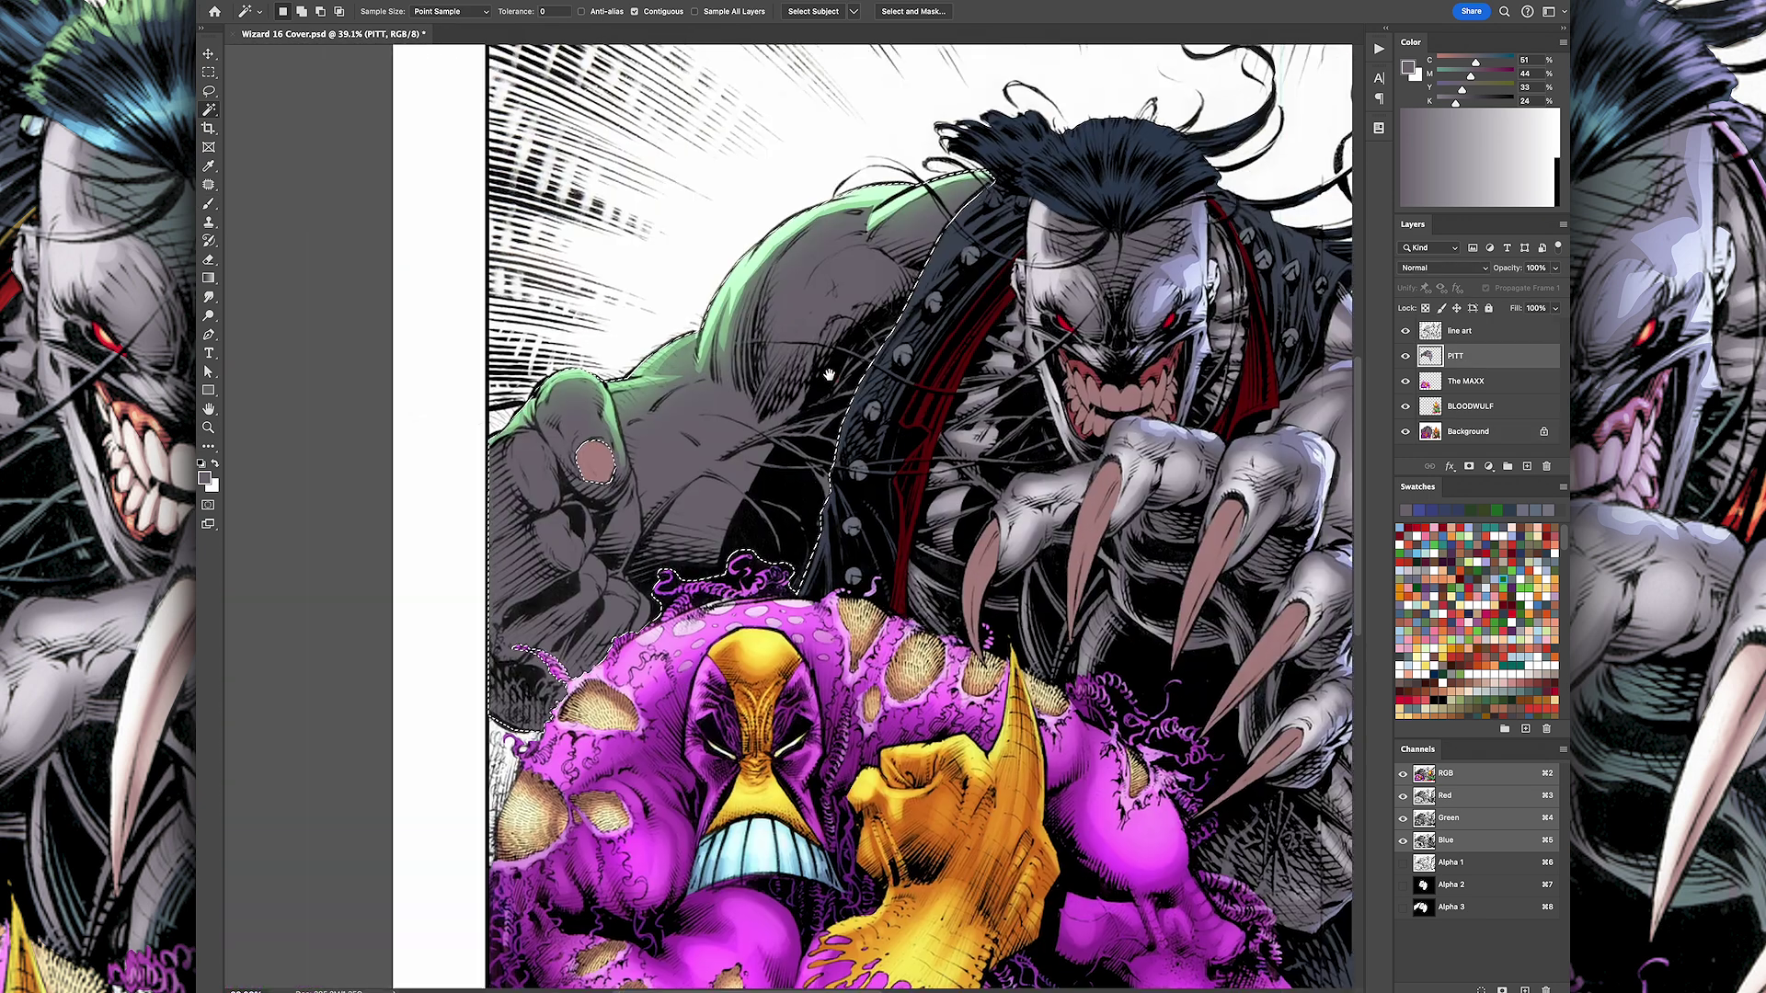
# Step: Paint brighter highlights on Pitt's shoulder, hand and forearm with progressively smaller brushes
pyautogui.moveTo(840, 278); pyautogui.dragTo(795, 327)
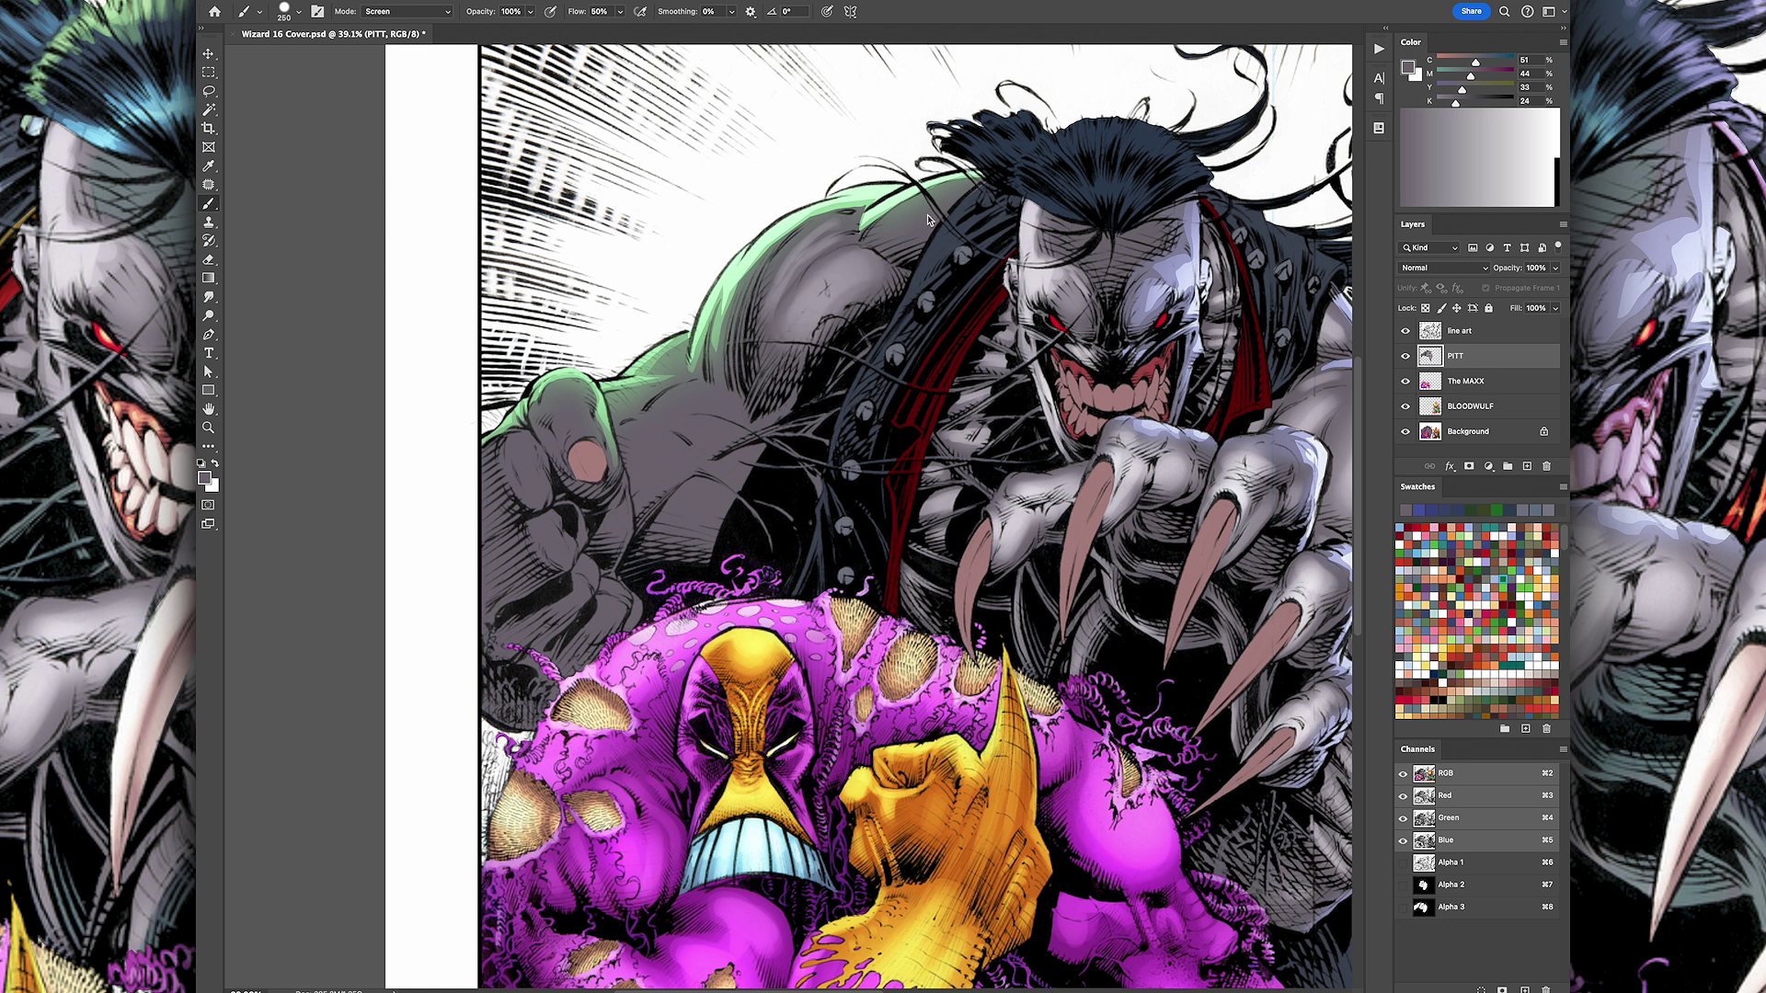
pyautogui.moveTo(883, 249); pyautogui.dragTo(956, 198)
pyautogui.moveTo(589, 391)
pyautogui.mouseDown()
pyautogui.moveTo(524, 470)
pyautogui.moveTo(593, 585)
pyautogui.moveTo(606, 550)
pyautogui.mouseUp()
pyautogui.press('[')
pyautogui.press('[')
pyautogui.press('[')
pyautogui.moveTo(671, 483); pyautogui.dragTo(727, 465)
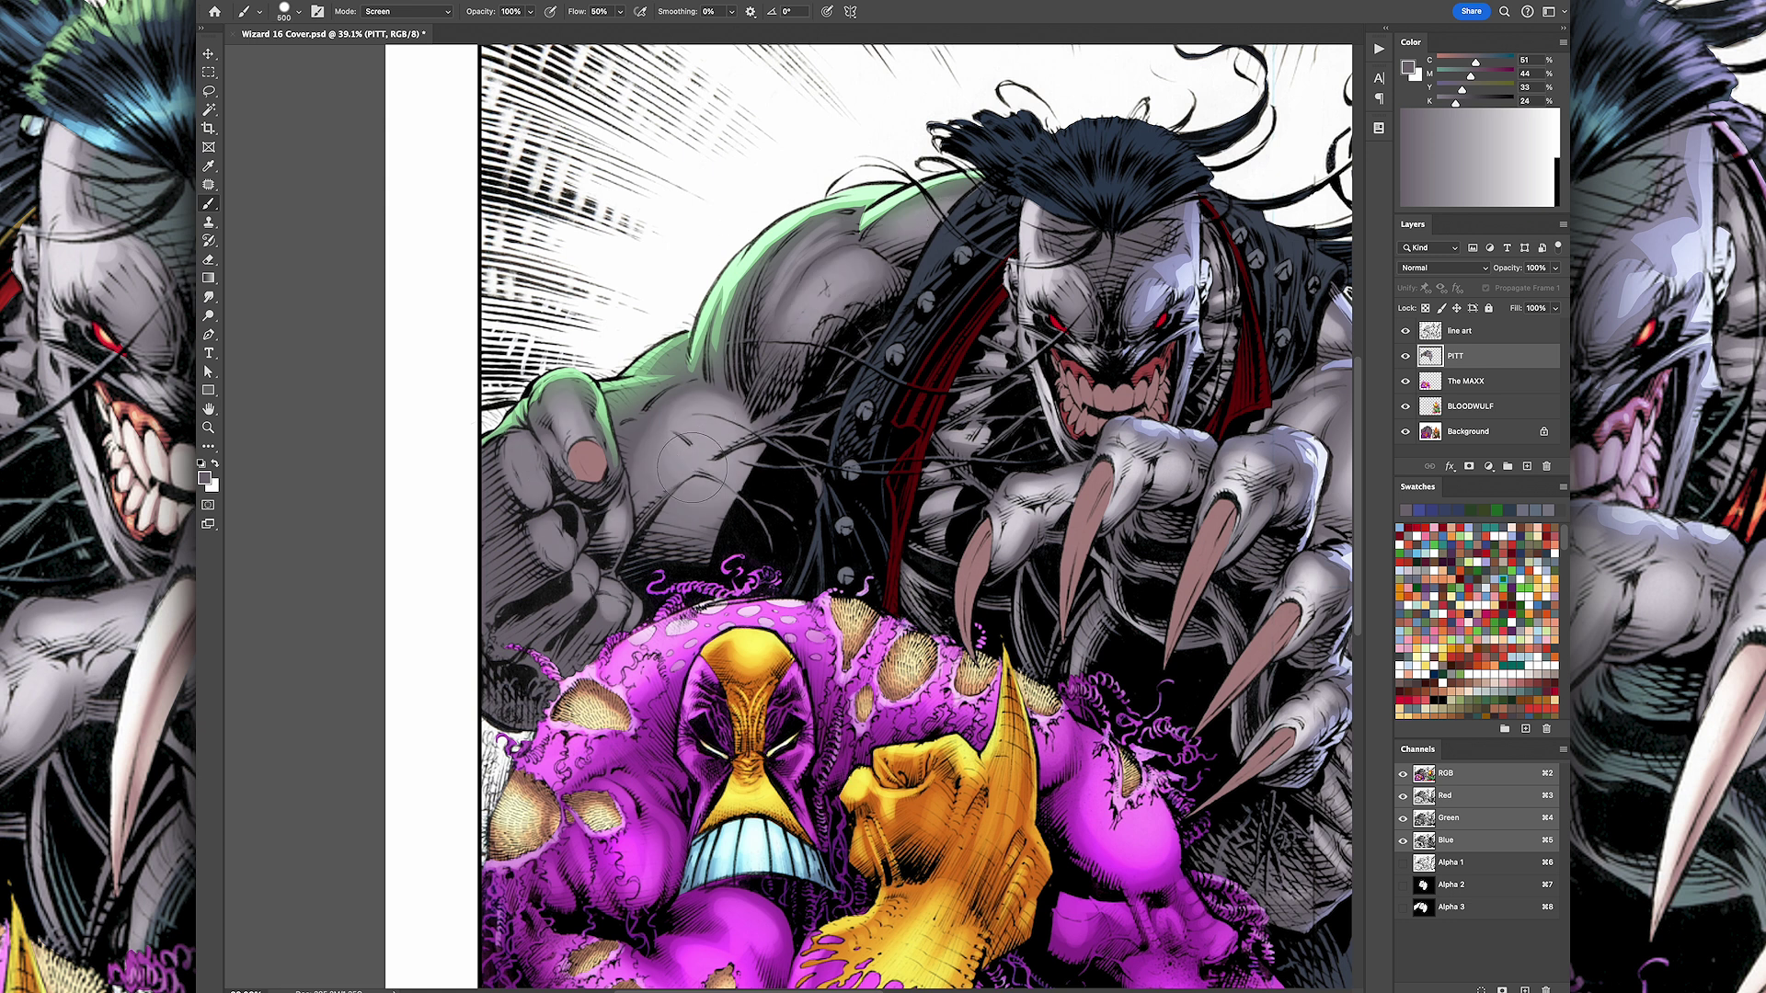
pyautogui.press('[')
pyautogui.press('[')
pyautogui.press('[')
pyautogui.moveTo(828, 303)
pyautogui.mouseDown()
pyautogui.moveTo(869, 264)
pyautogui.moveTo(837, 241)
pyautogui.mouseUp()
pyautogui.press('[')
pyautogui.press('[')
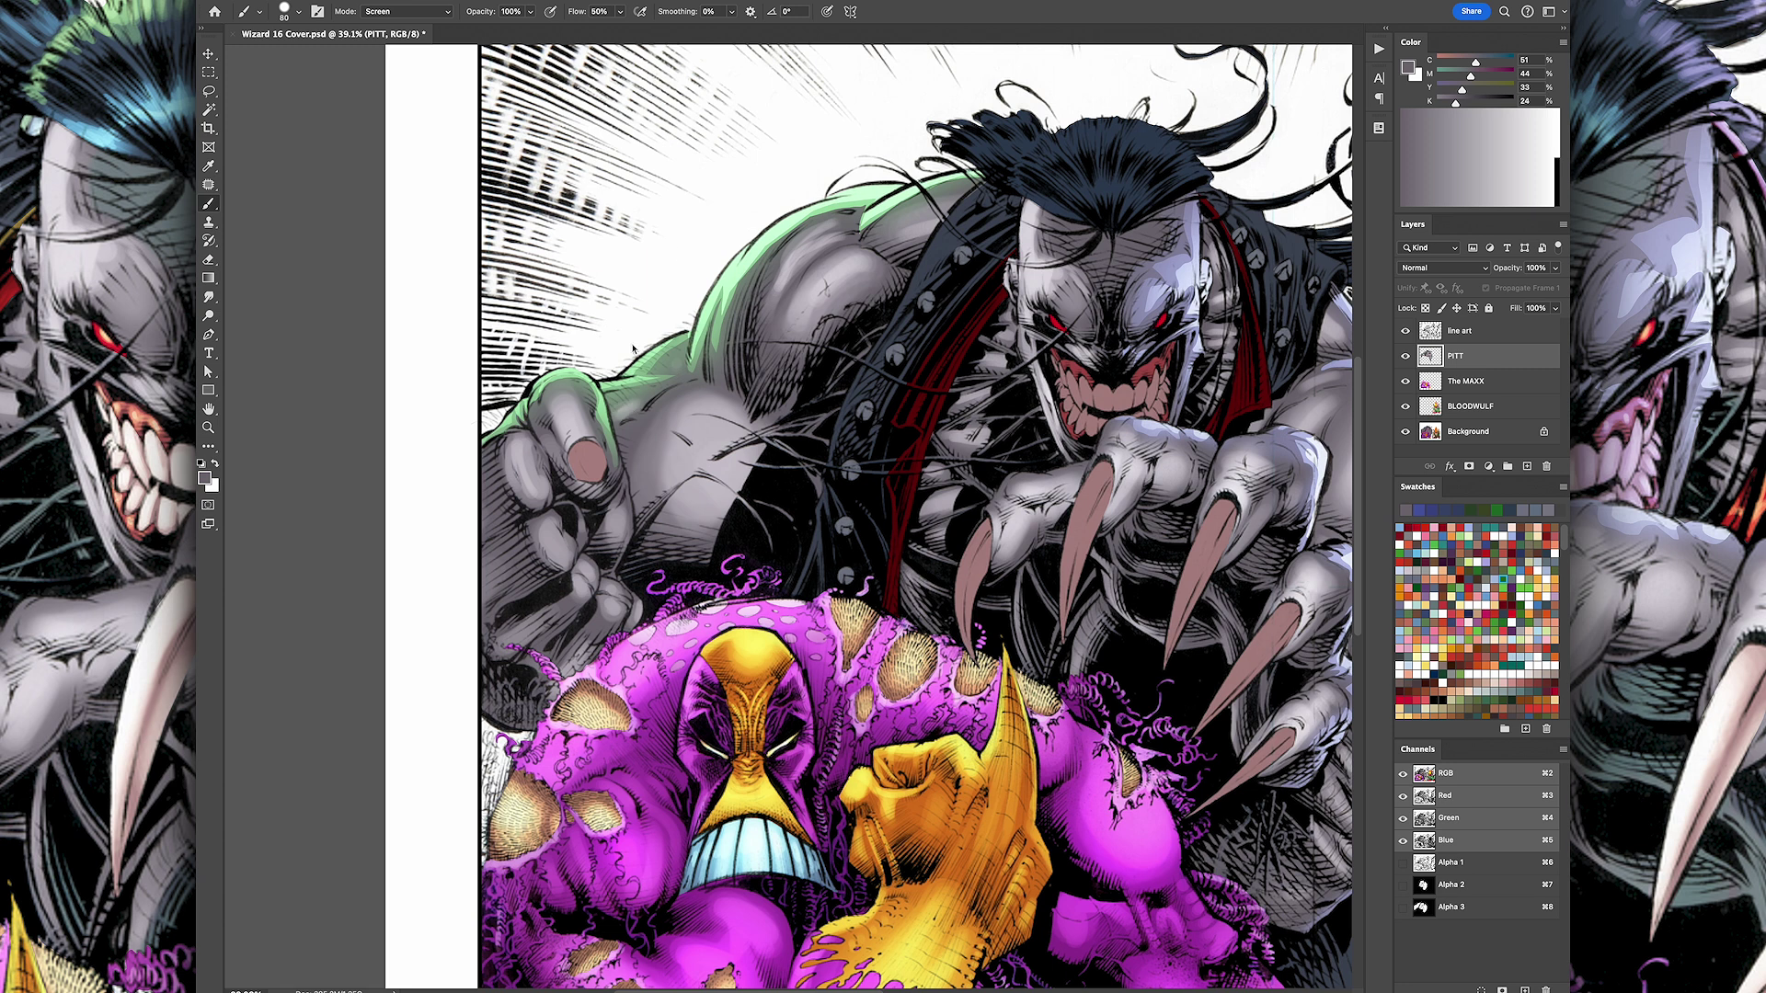
pyautogui.hotkey('ctrl', '-')
pyautogui.hotkey('ctrl', '-')
pyautogui.press(']')
pyautogui.press(']')
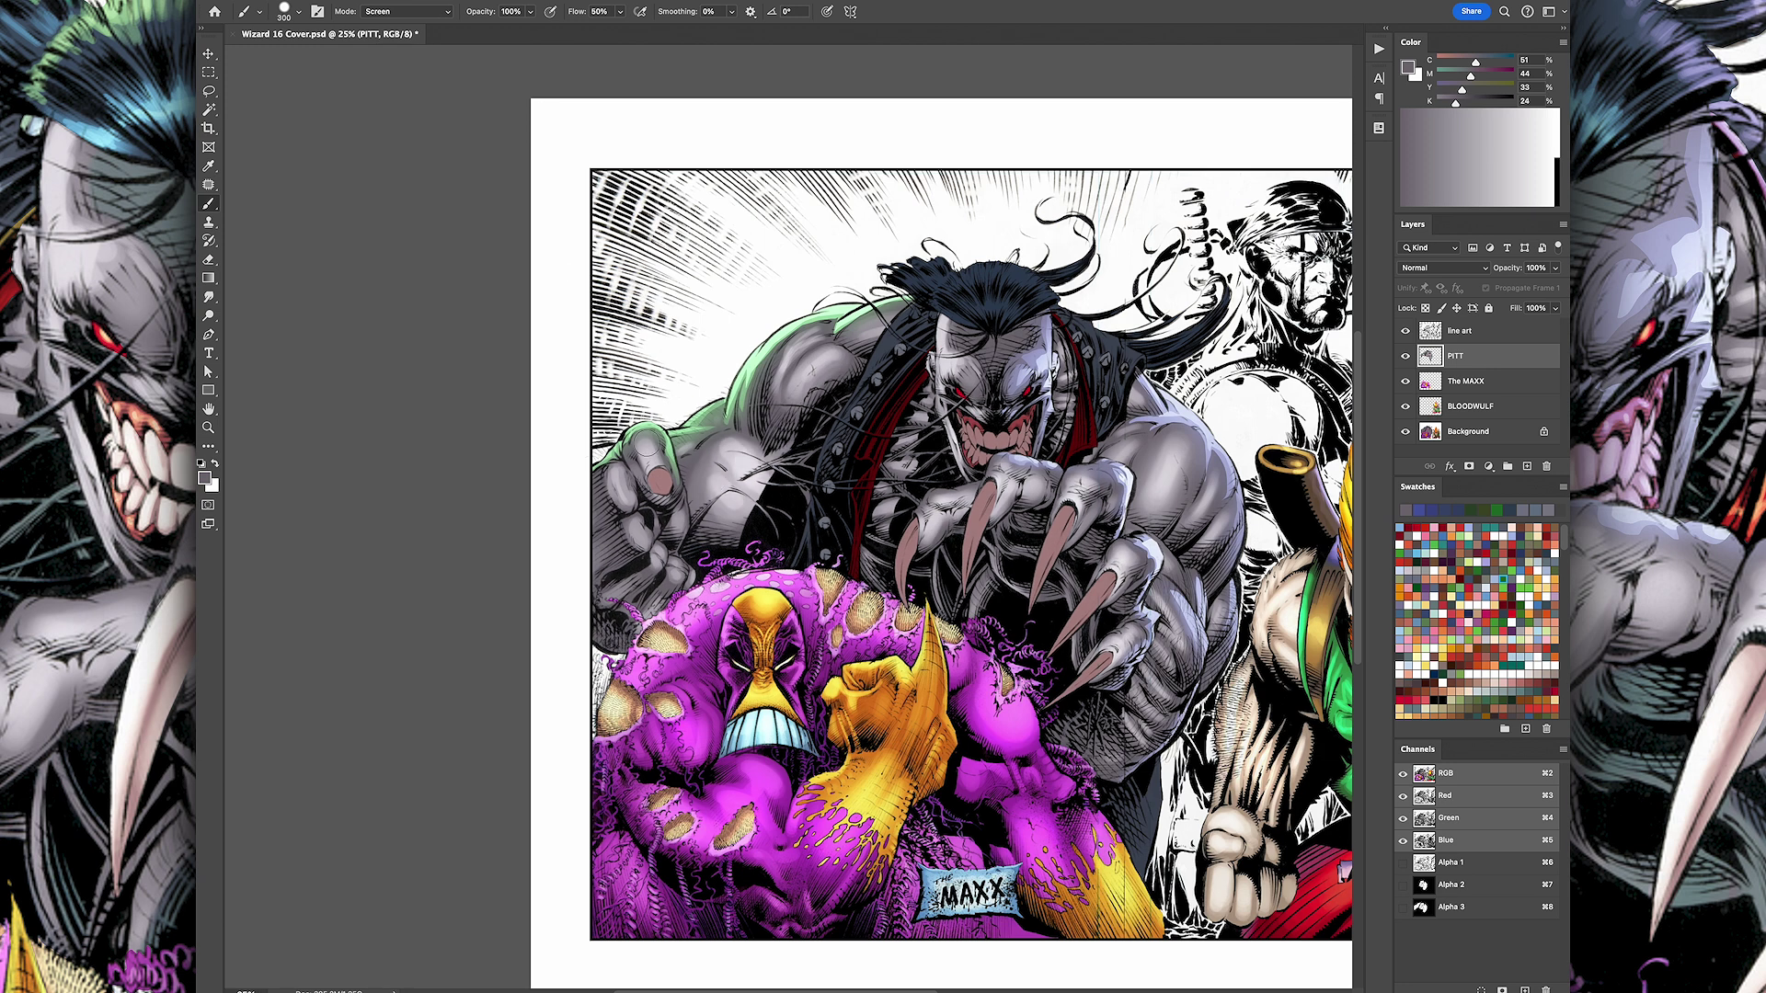
pyautogui.hotkey('ctrl', '-')
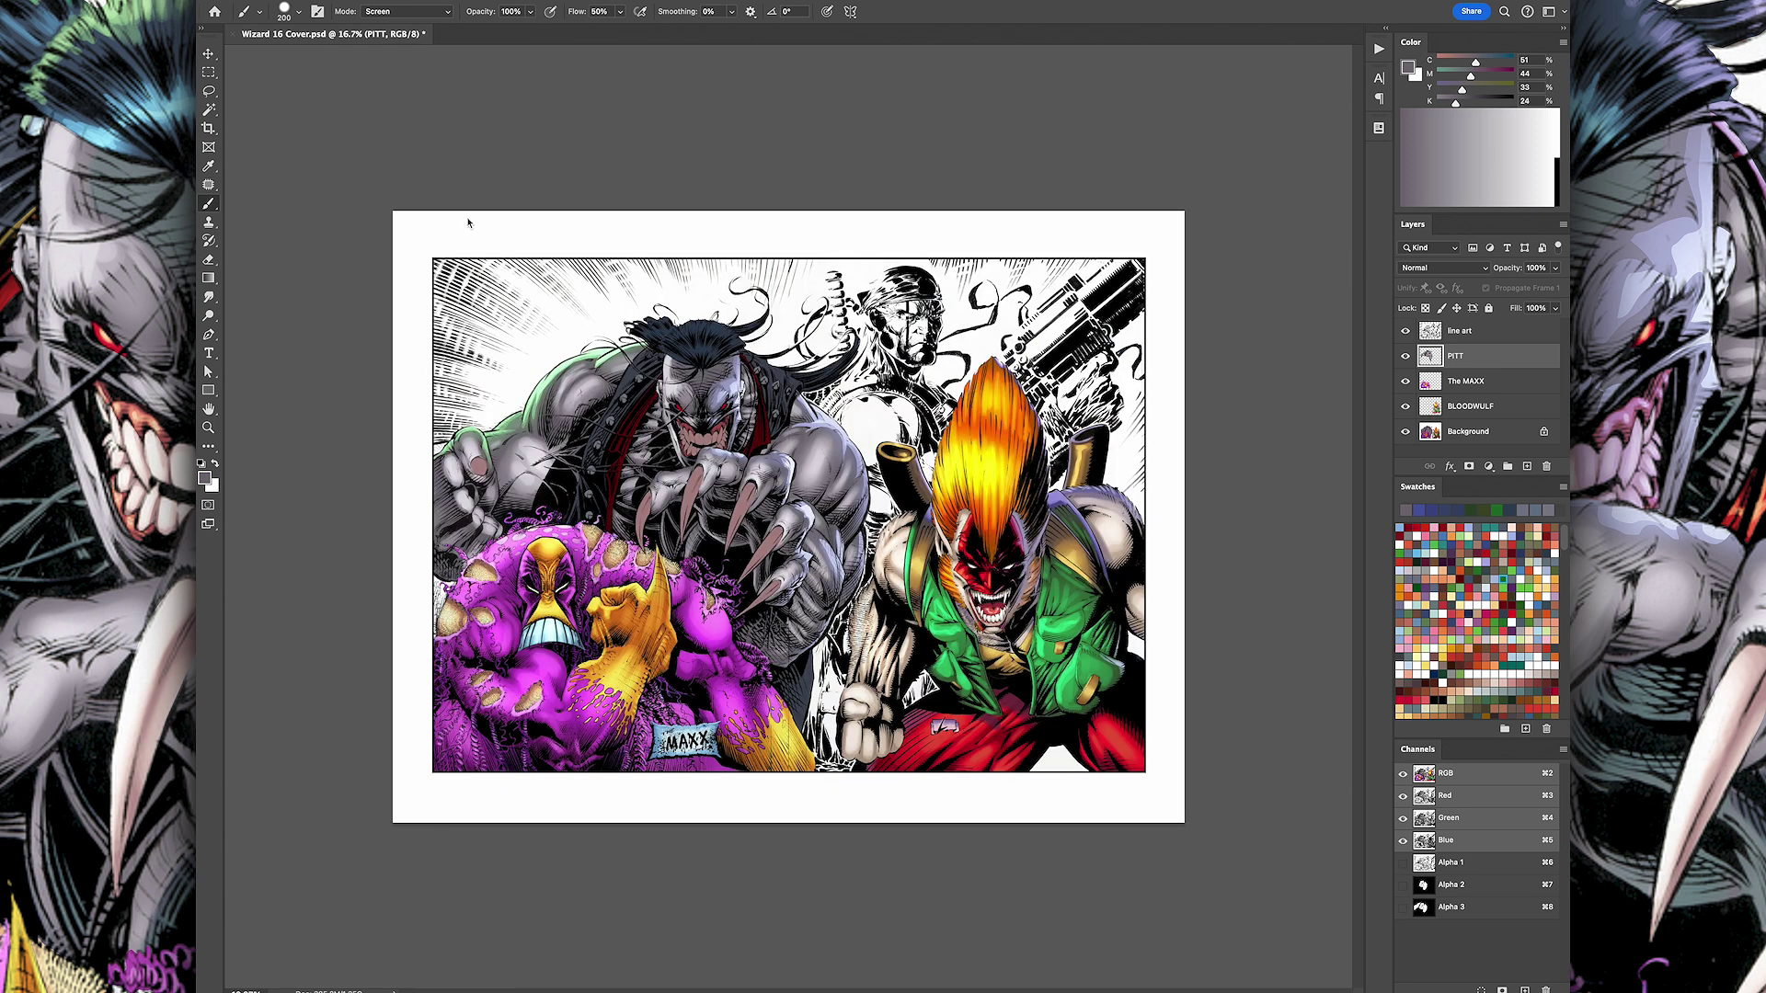
pyautogui.scroll(5, 655, 351)
# Step: Paint a blue highlight along Pitt's hairline, extending it to the right
pyautogui.press('[')
pyautogui.press('[')
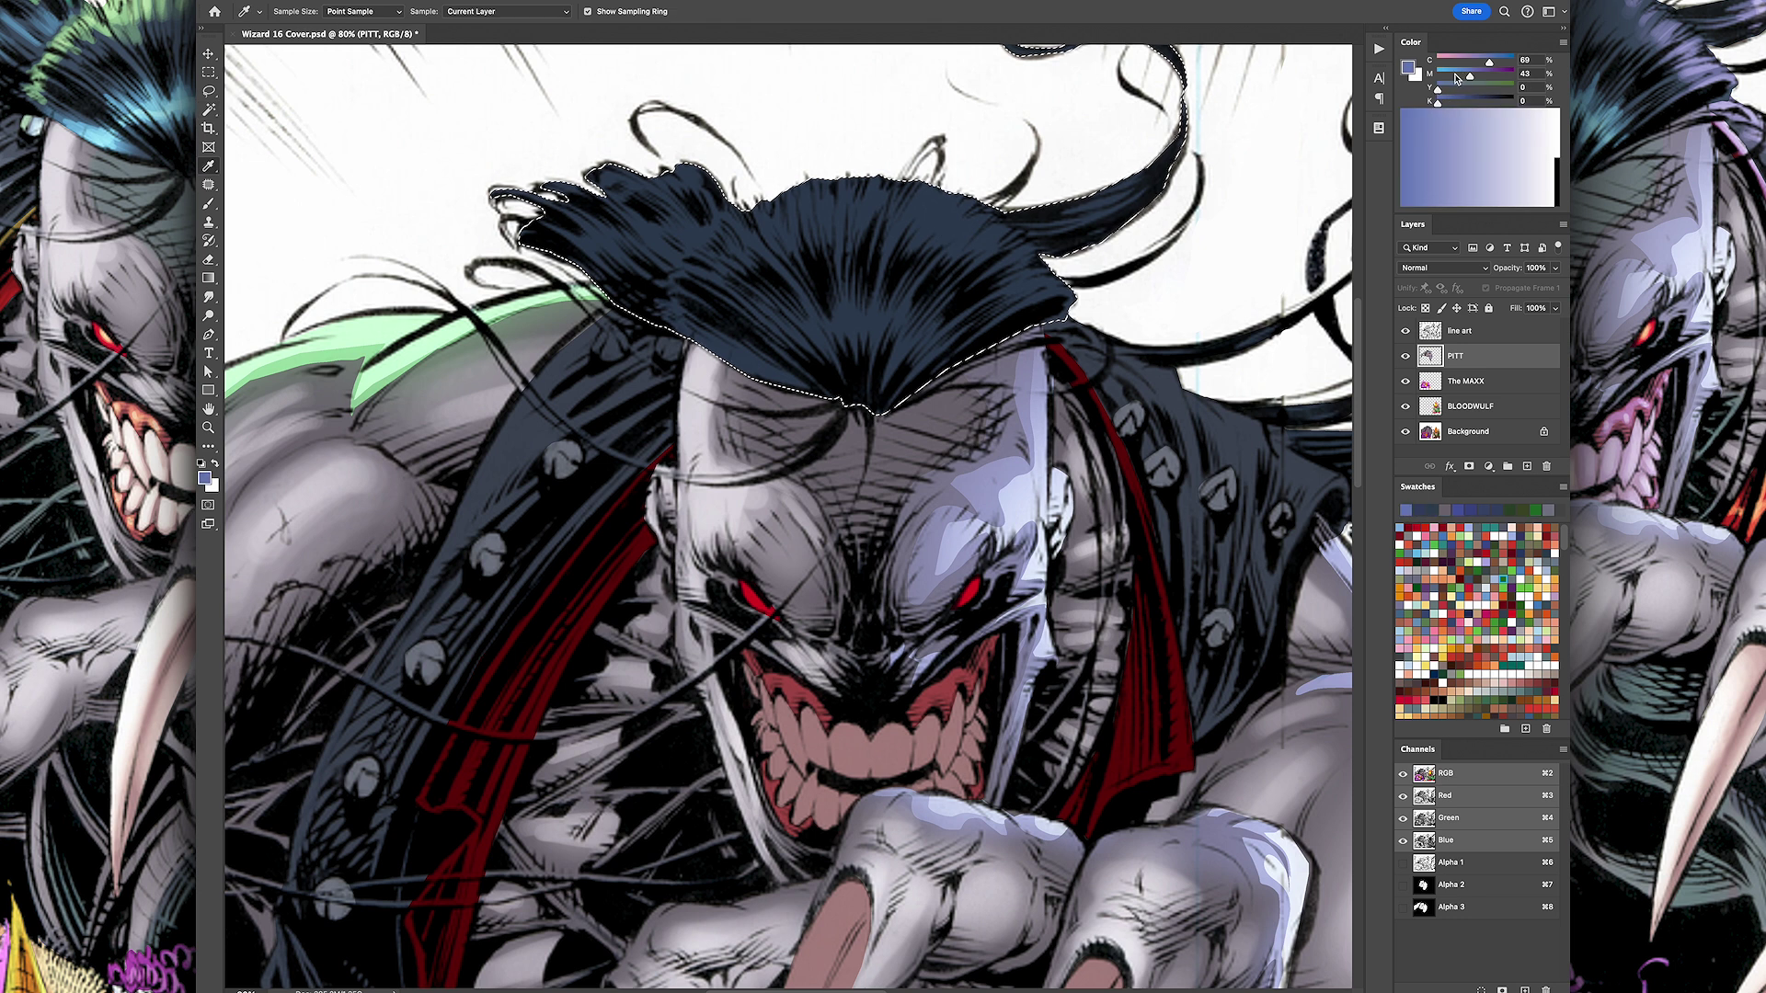
pyautogui.moveTo(707, 357)
pyautogui.mouseDown()
pyautogui.moveTo(793, 377)
pyautogui.moveTo(853, 317)
pyautogui.mouseUp()
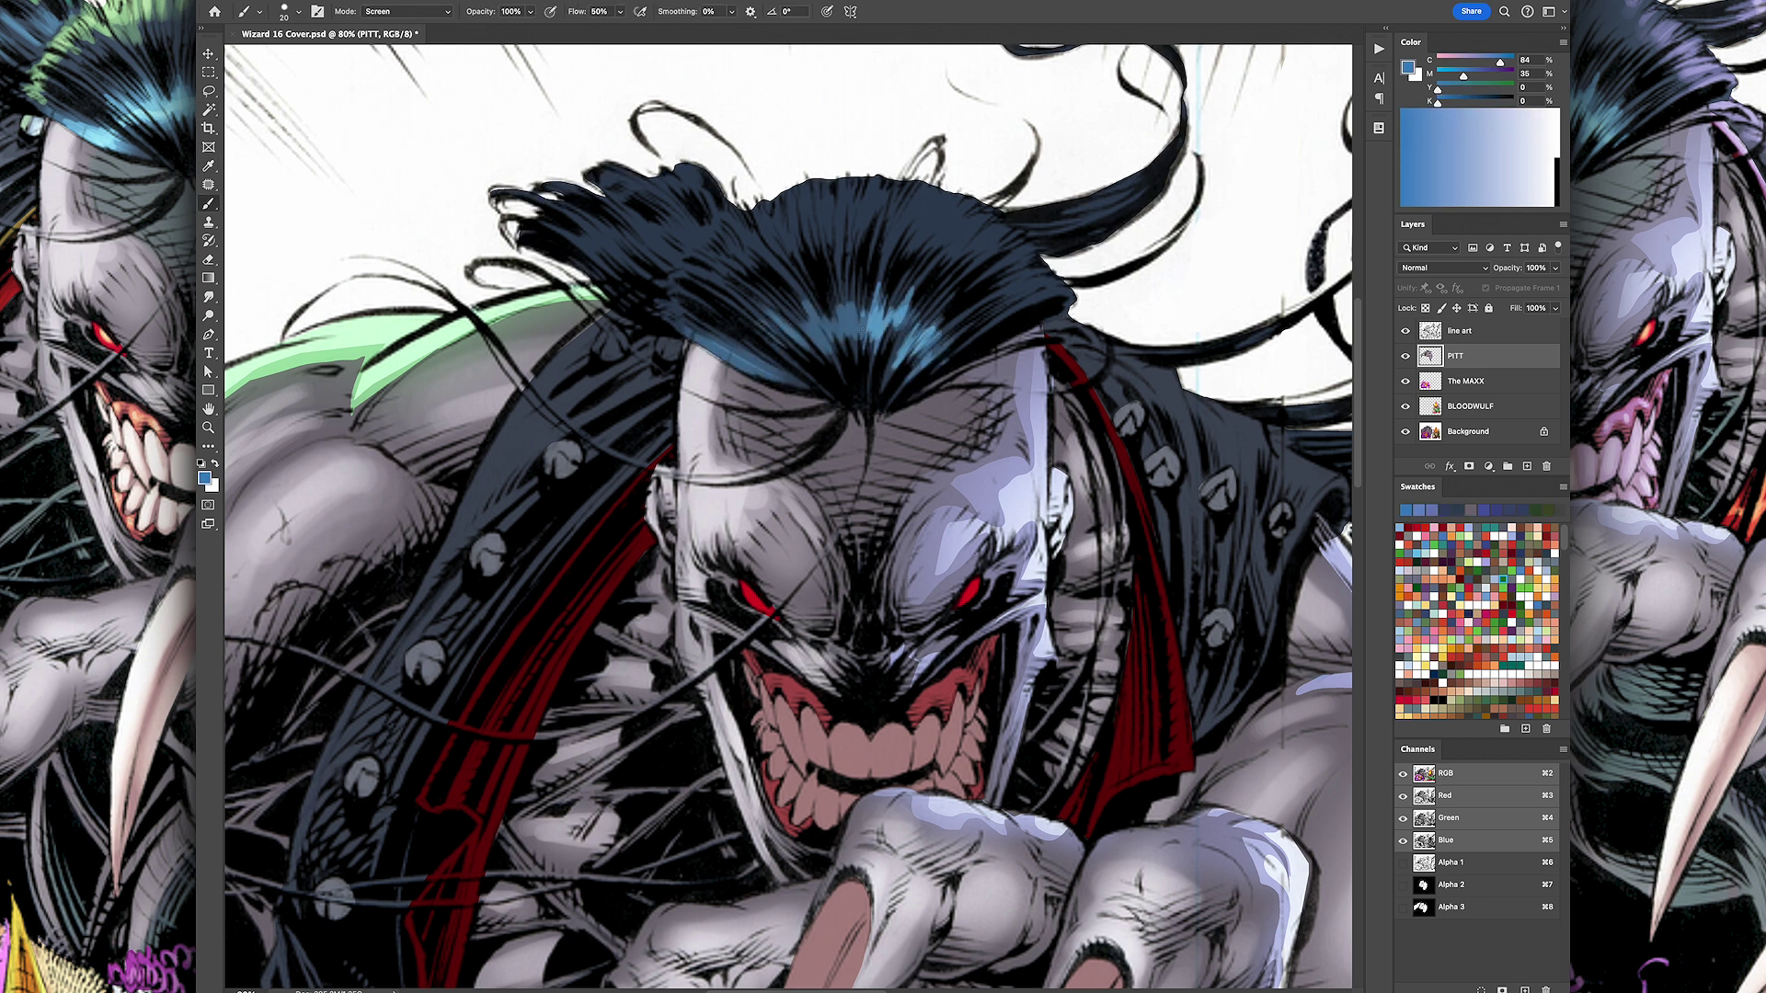
pyautogui.moveTo(759, 359); pyautogui.dragTo(938, 317)
pyautogui.scroll(3, 582, 374)
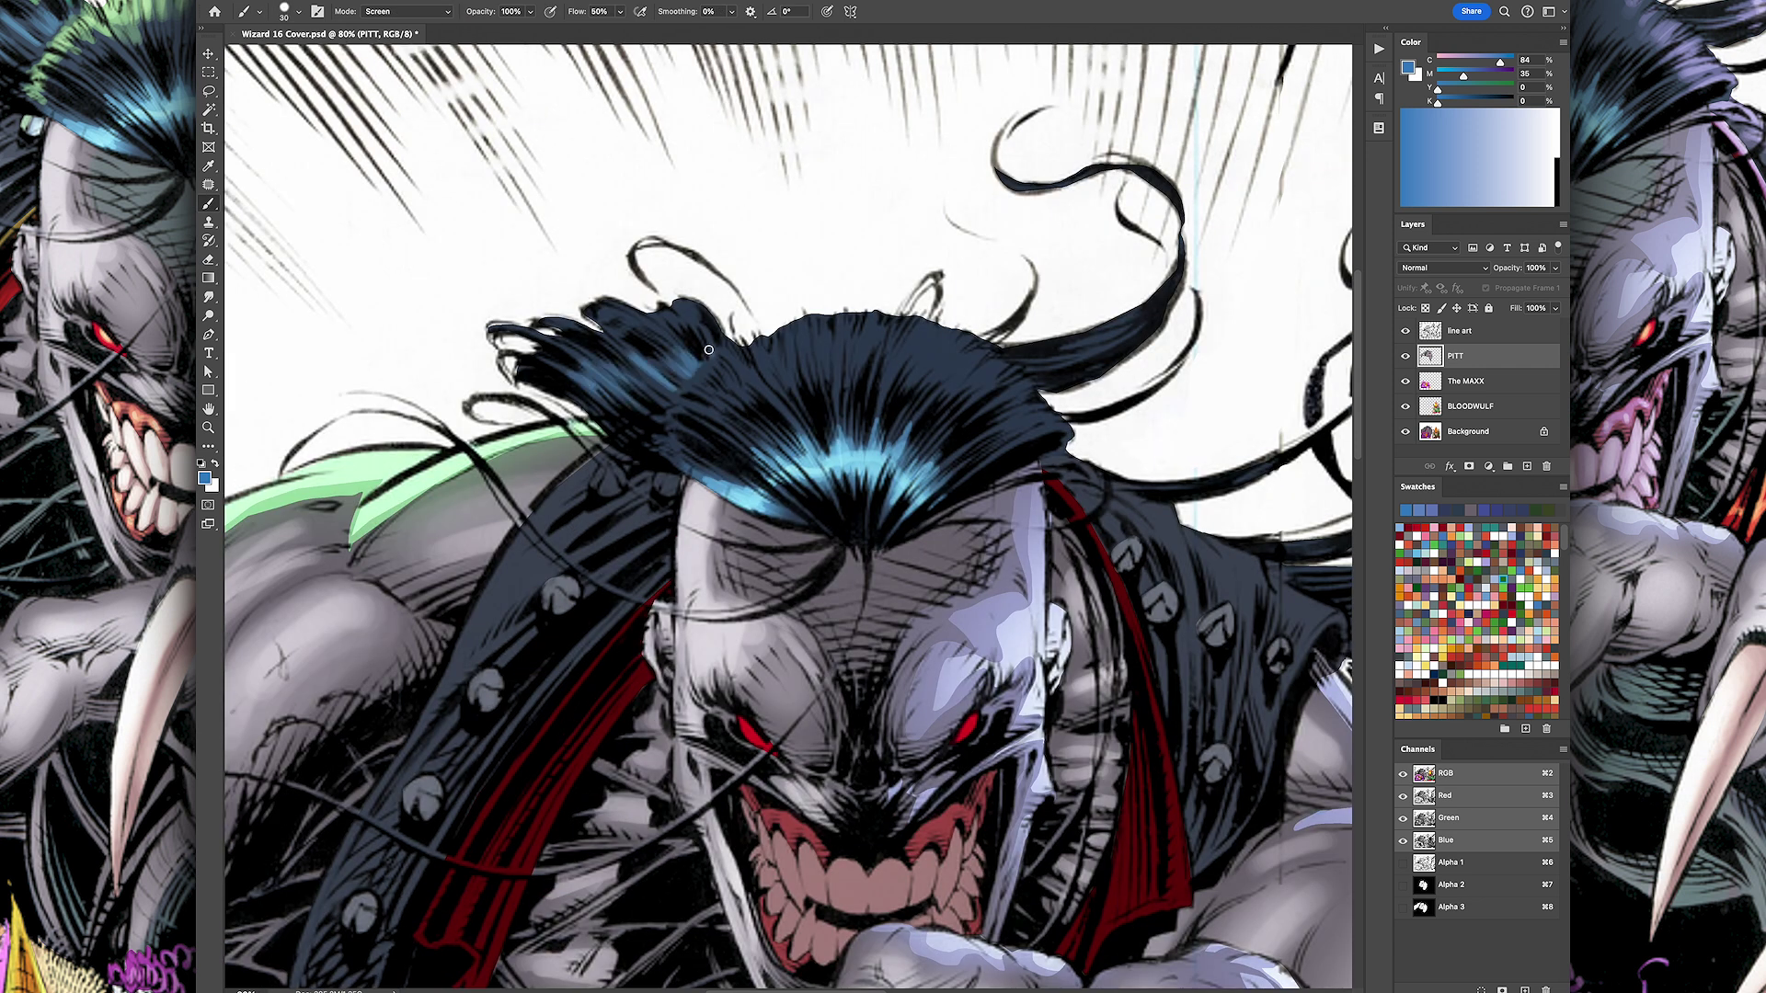
# Step: Pick a light green and paint it onto the hair tips, strands and top of the hair
pyautogui.click(1533, 508)
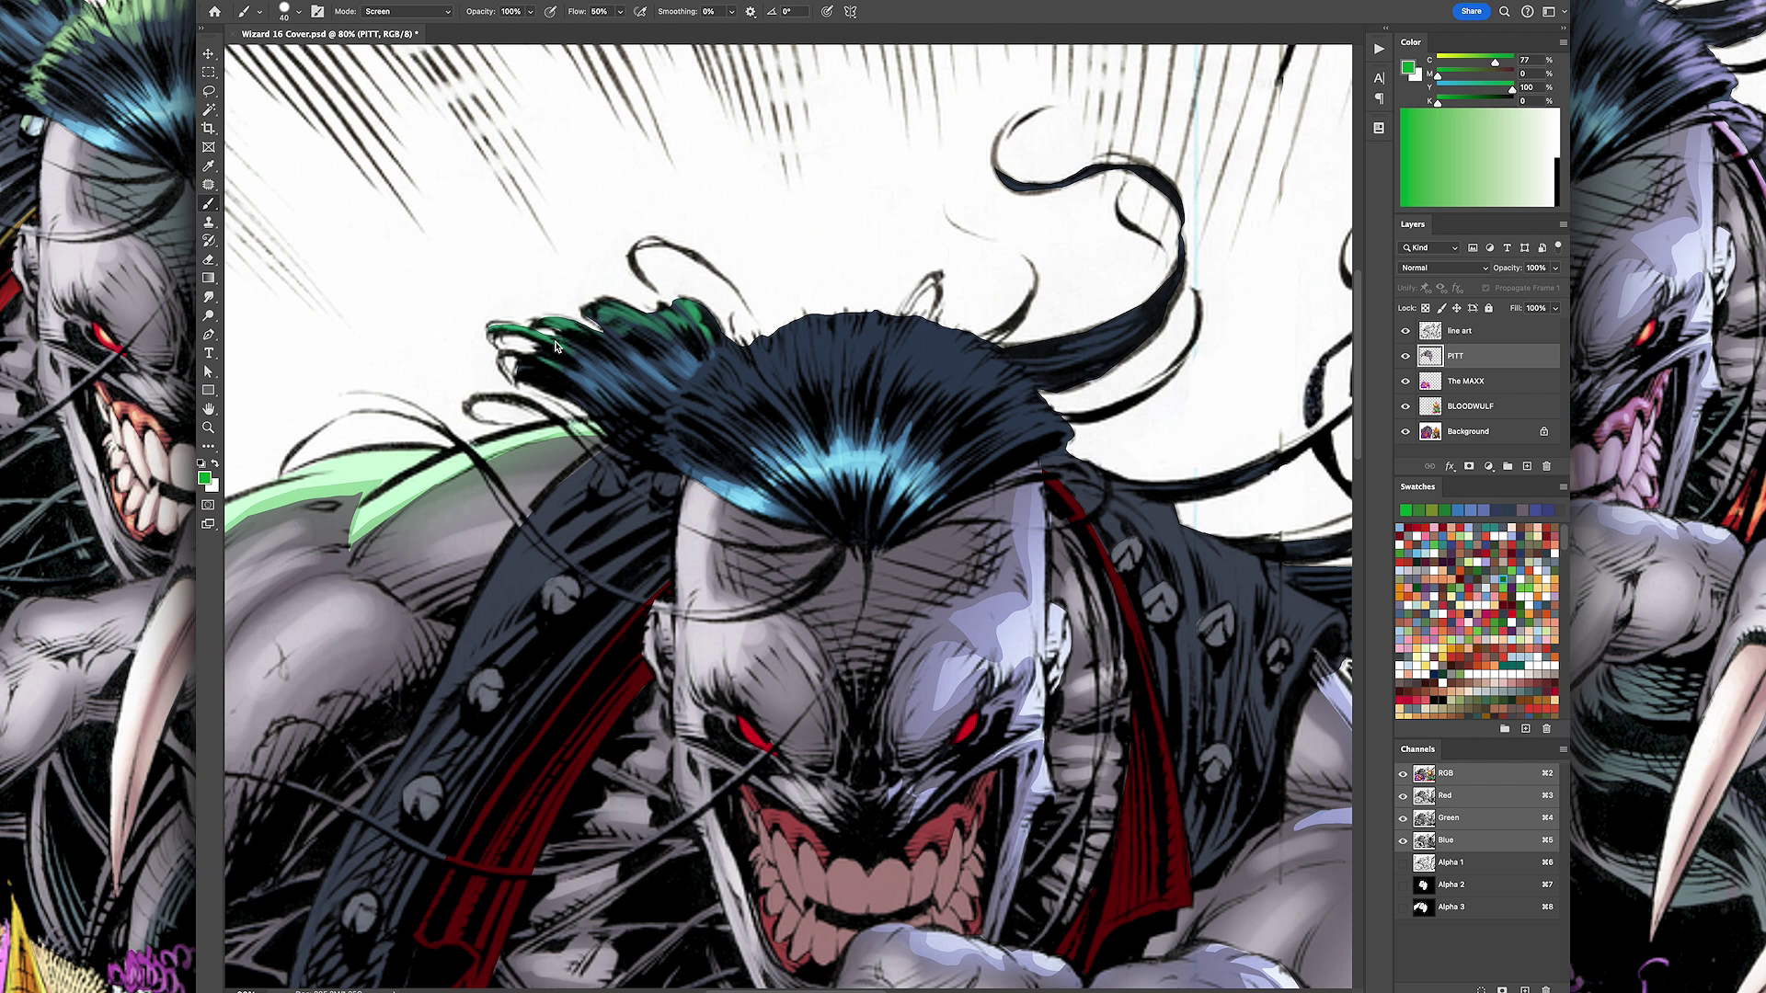
pyautogui.keyDown('alt'); pyautogui.click(679, 306); pyautogui.keyUp('alt')
pyautogui.moveTo(699, 312); pyautogui.dragTo(589, 317)
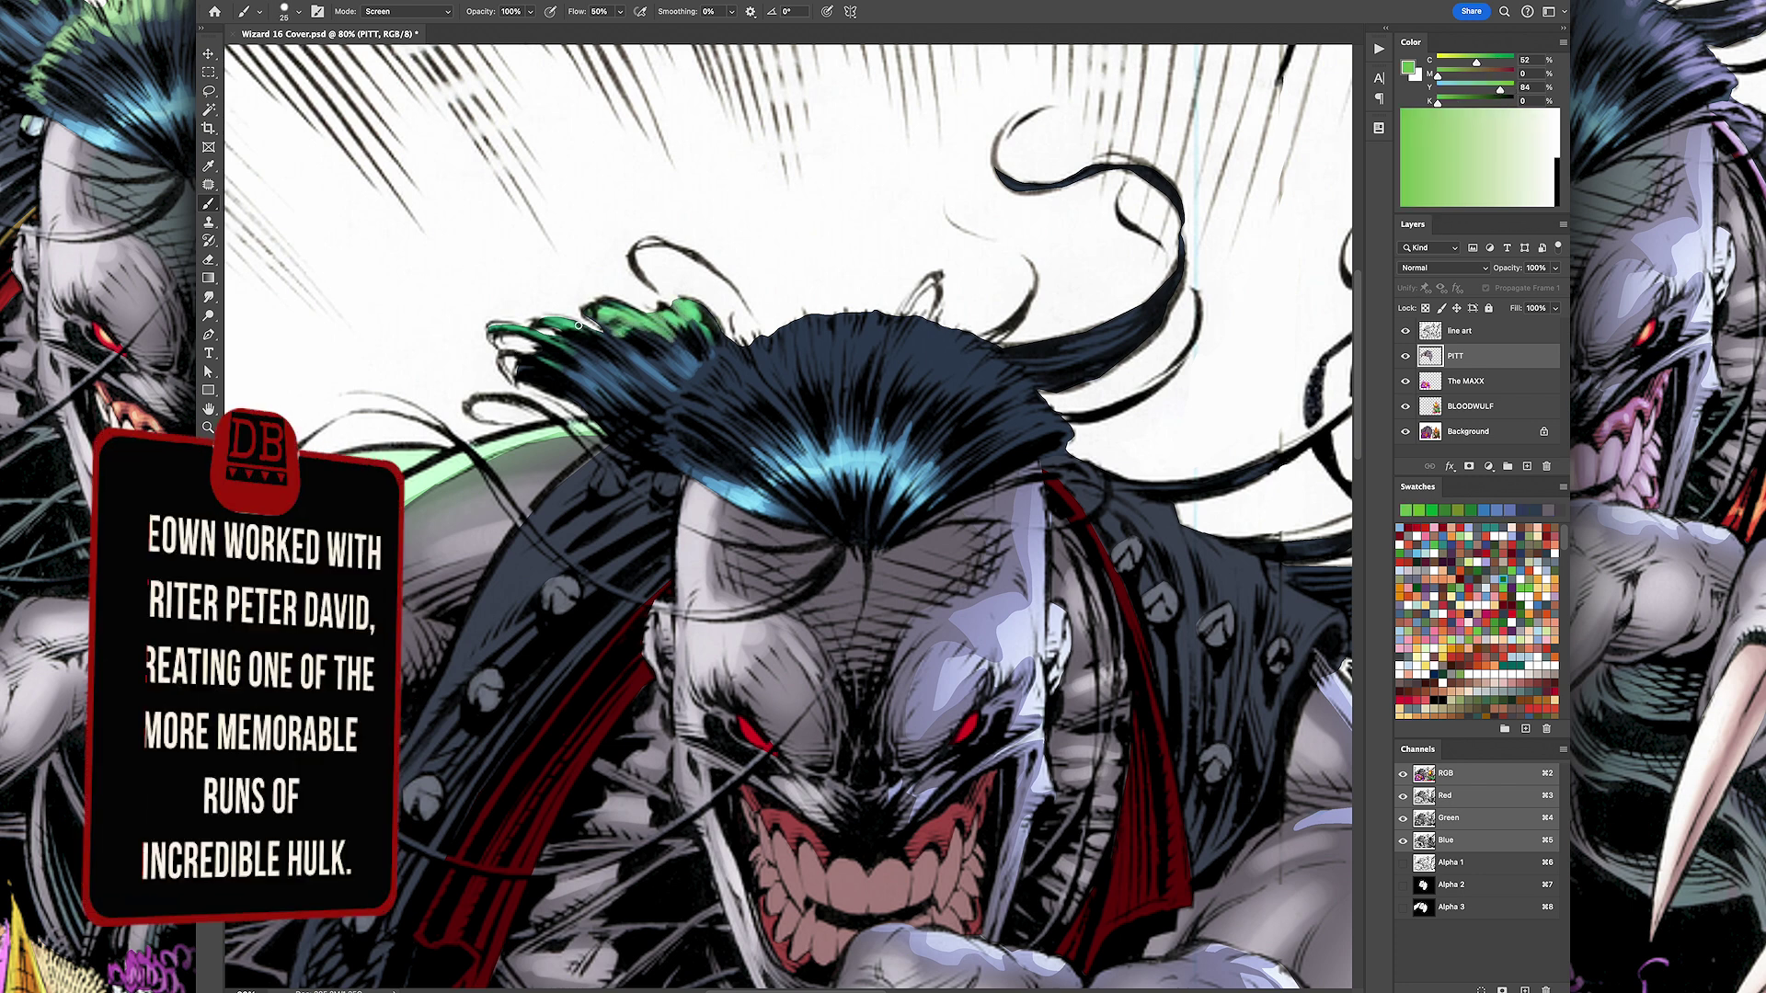
pyautogui.moveTo(666, 432); pyautogui.dragTo(708, 382)
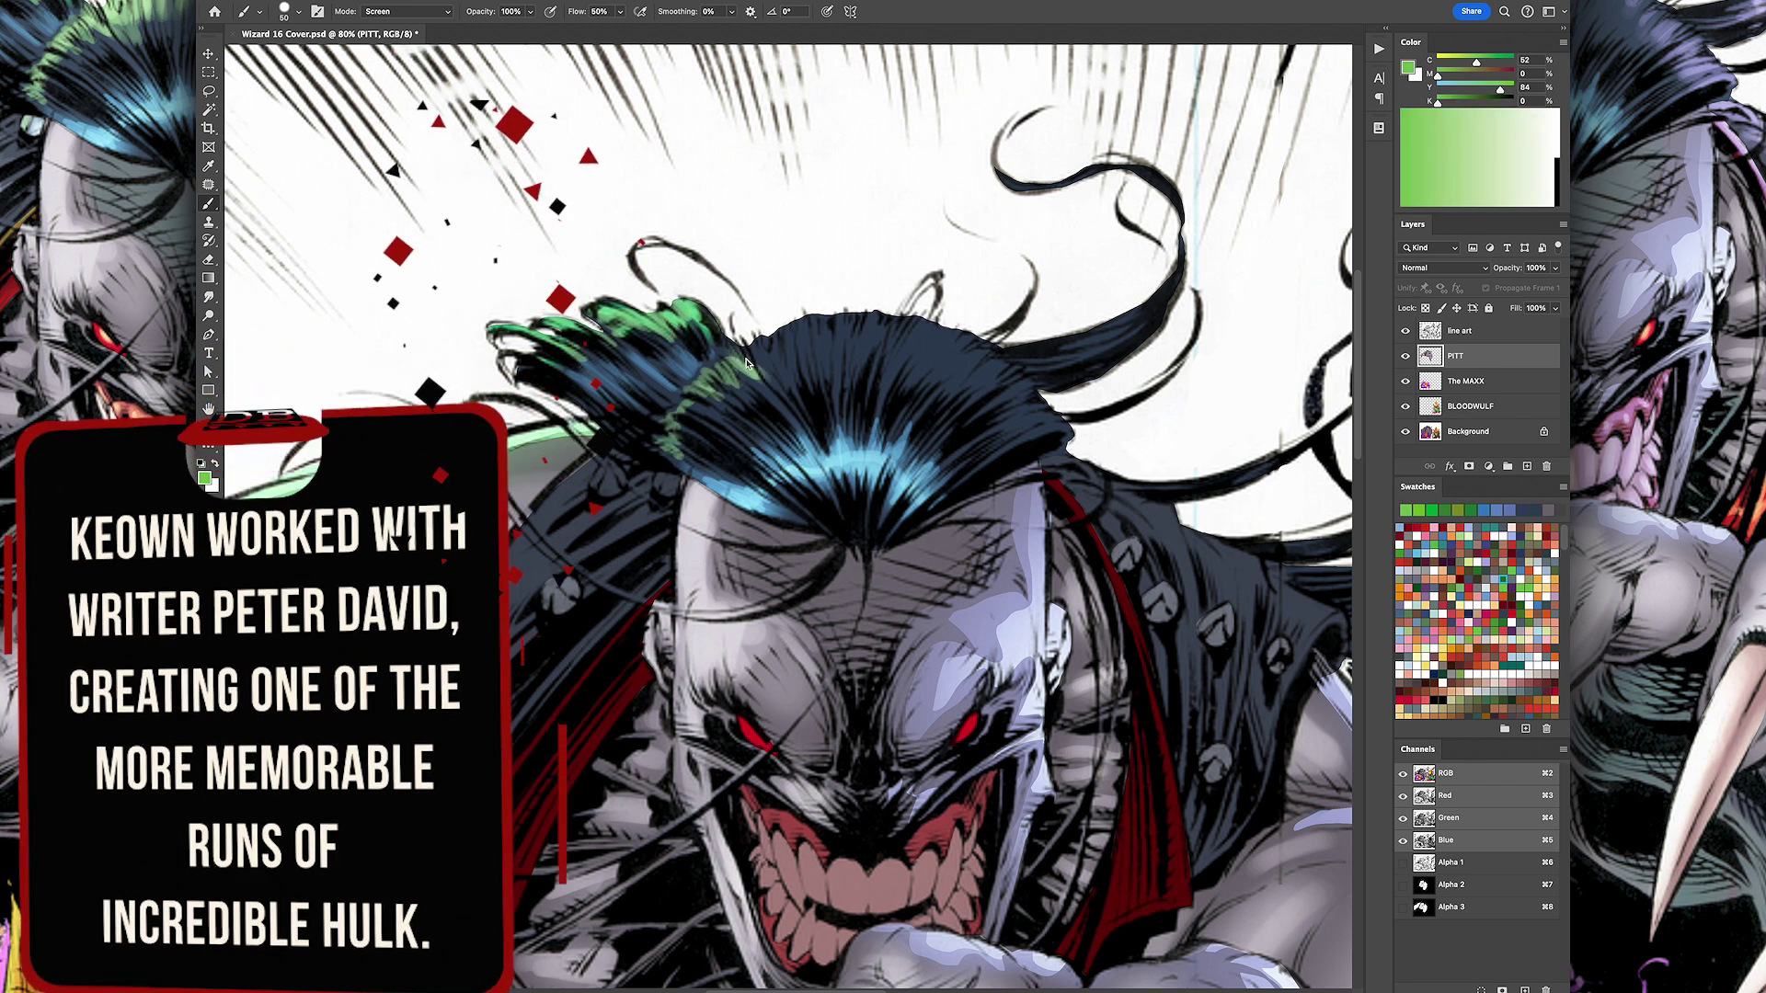
pyautogui.moveTo(811, 361); pyautogui.dragTo(861, 315)
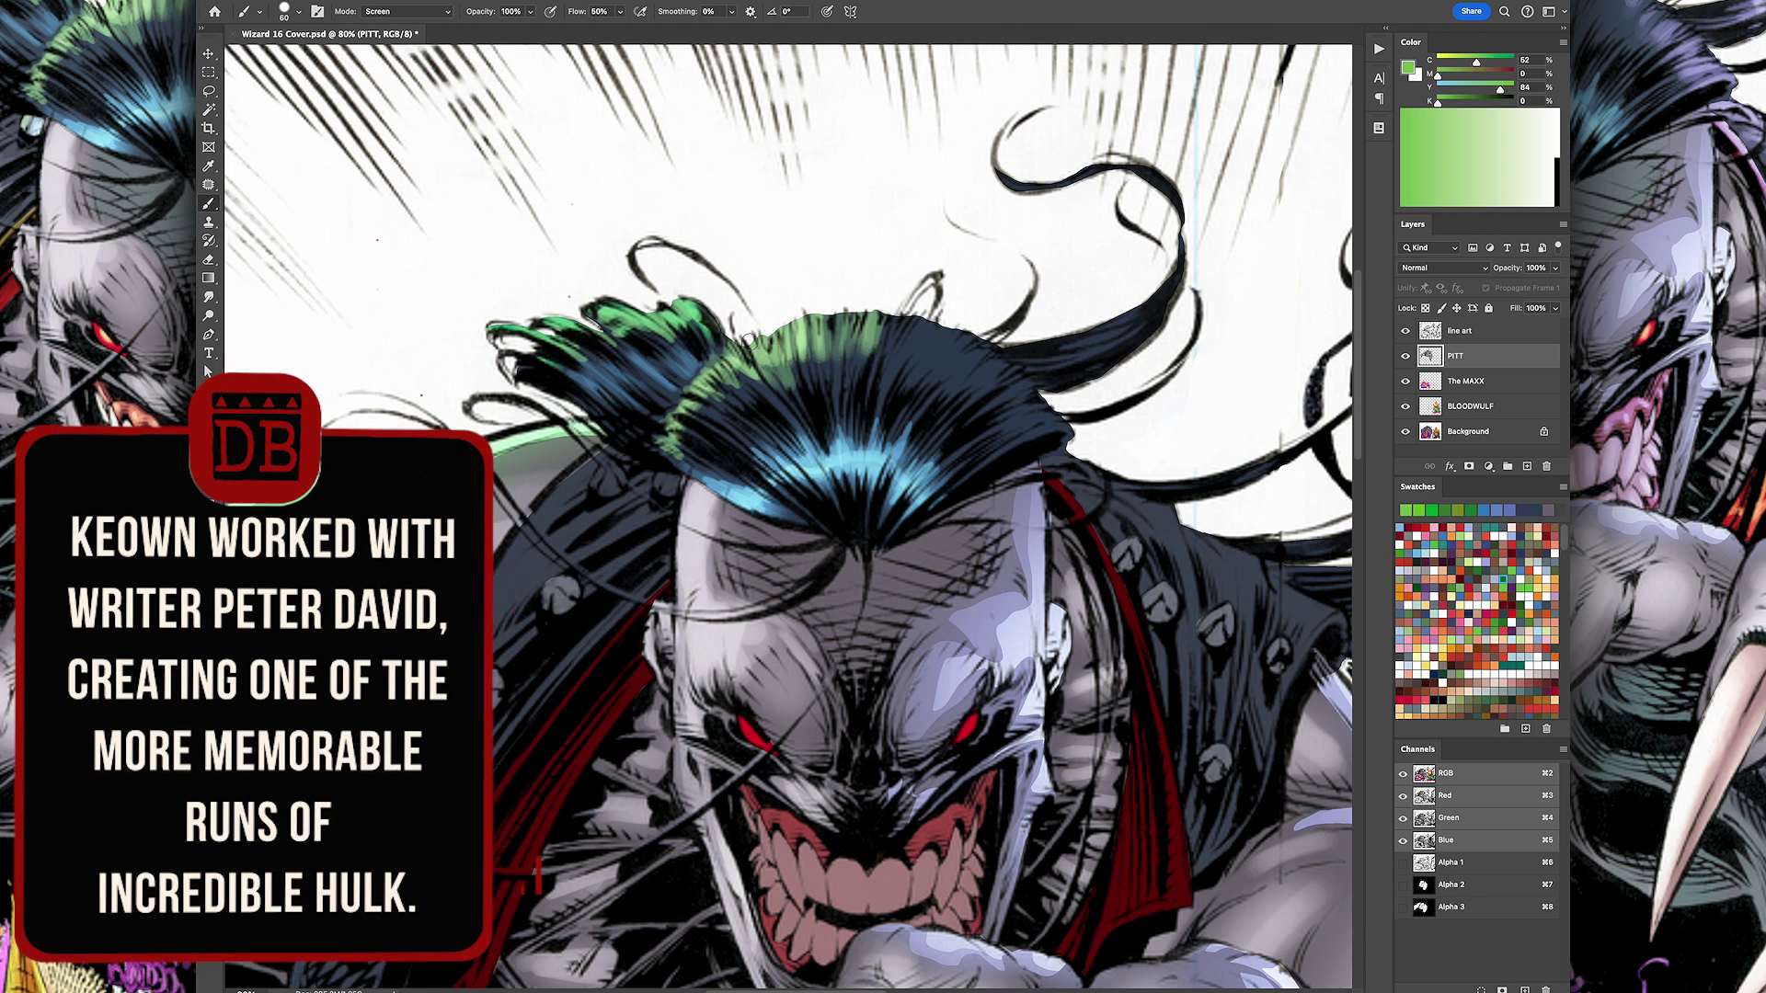
# Step: Brighten two hair strands with a blue-violet colour
pyautogui.keyDown('alt'); pyautogui.click(966, 368); pyautogui.keyUp('alt')
pyautogui.moveTo(966, 363); pyautogui.dragTo(1057, 432)
pyautogui.press('[')
pyautogui.press('[')
pyautogui.press('[')
pyautogui.moveTo(1067, 346); pyautogui.dragTo(1099, 342)
pyautogui.press('super+minus')
pyautogui.press('super+minus')
# Step: Paint a dark stroke on the hair and brighten a flowing strand in violet
pyautogui.press('super+minus')
pyautogui.press('super+minus')
pyautogui.press('super+minus')
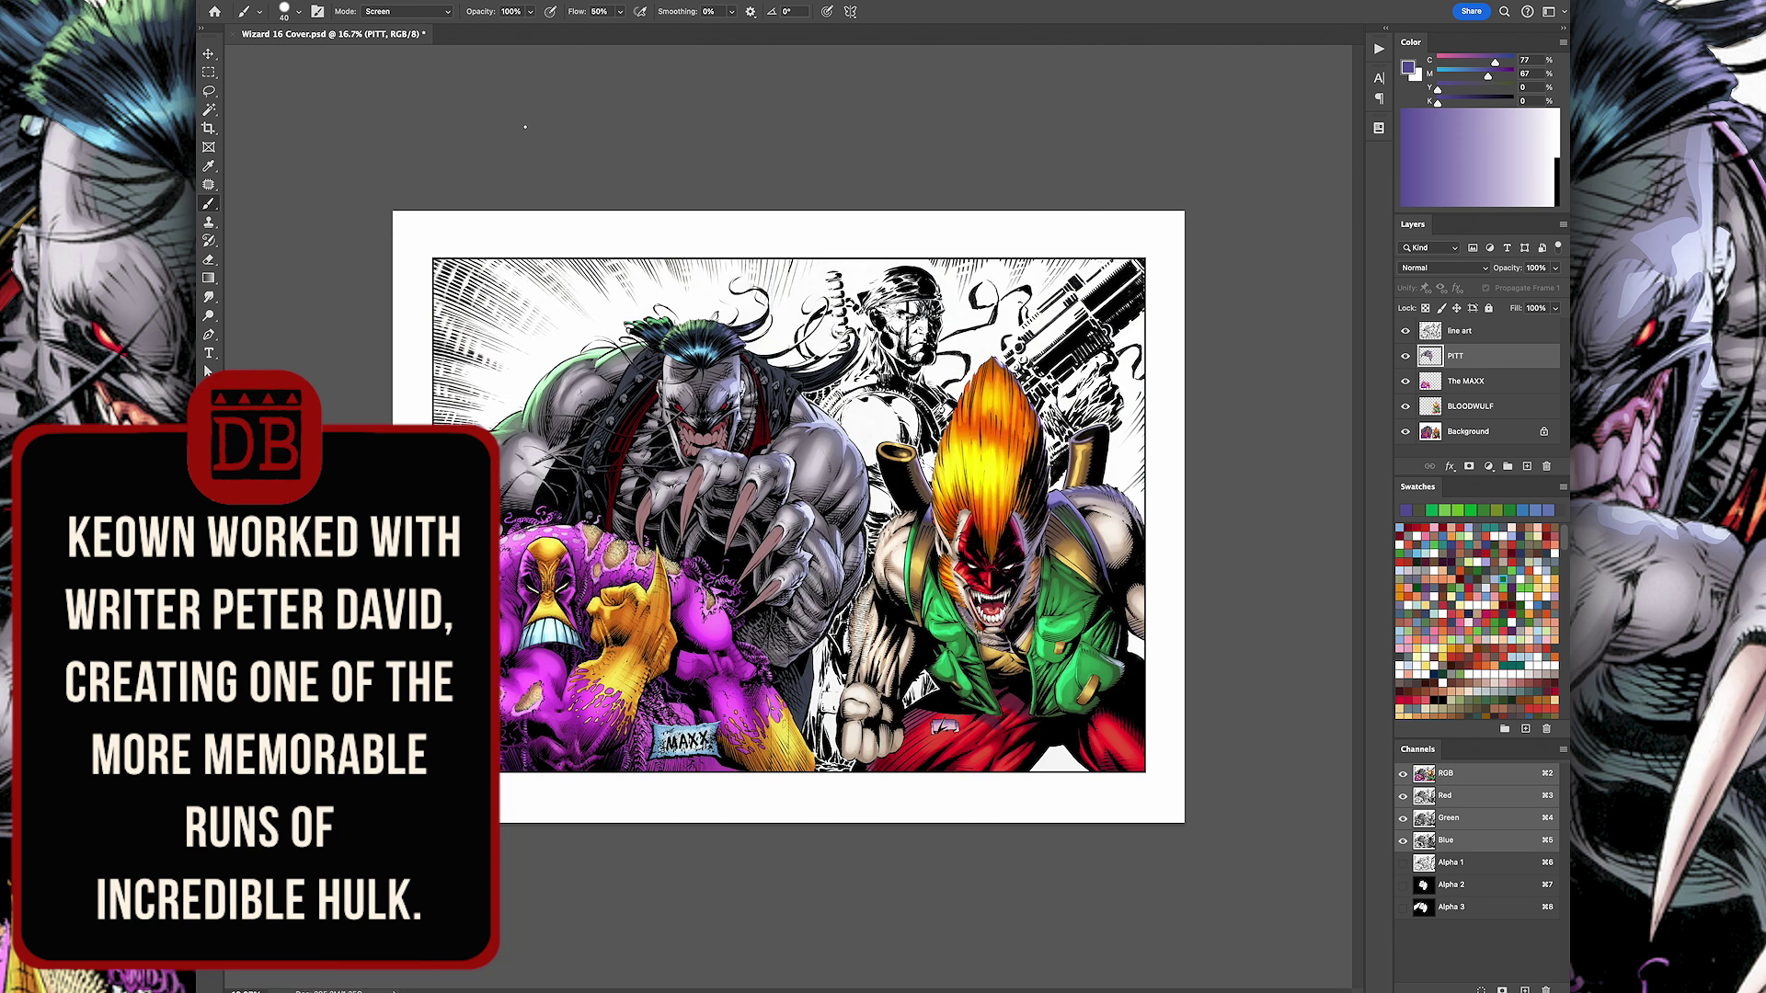
pyautogui.click(405, 11)
pyautogui.moveTo(784, 312); pyautogui.dragTo(840, 254)
pyautogui.press('z')
pyautogui.press('super+minus')
pyautogui.press('super+minus')
pyautogui.press('super+minus')
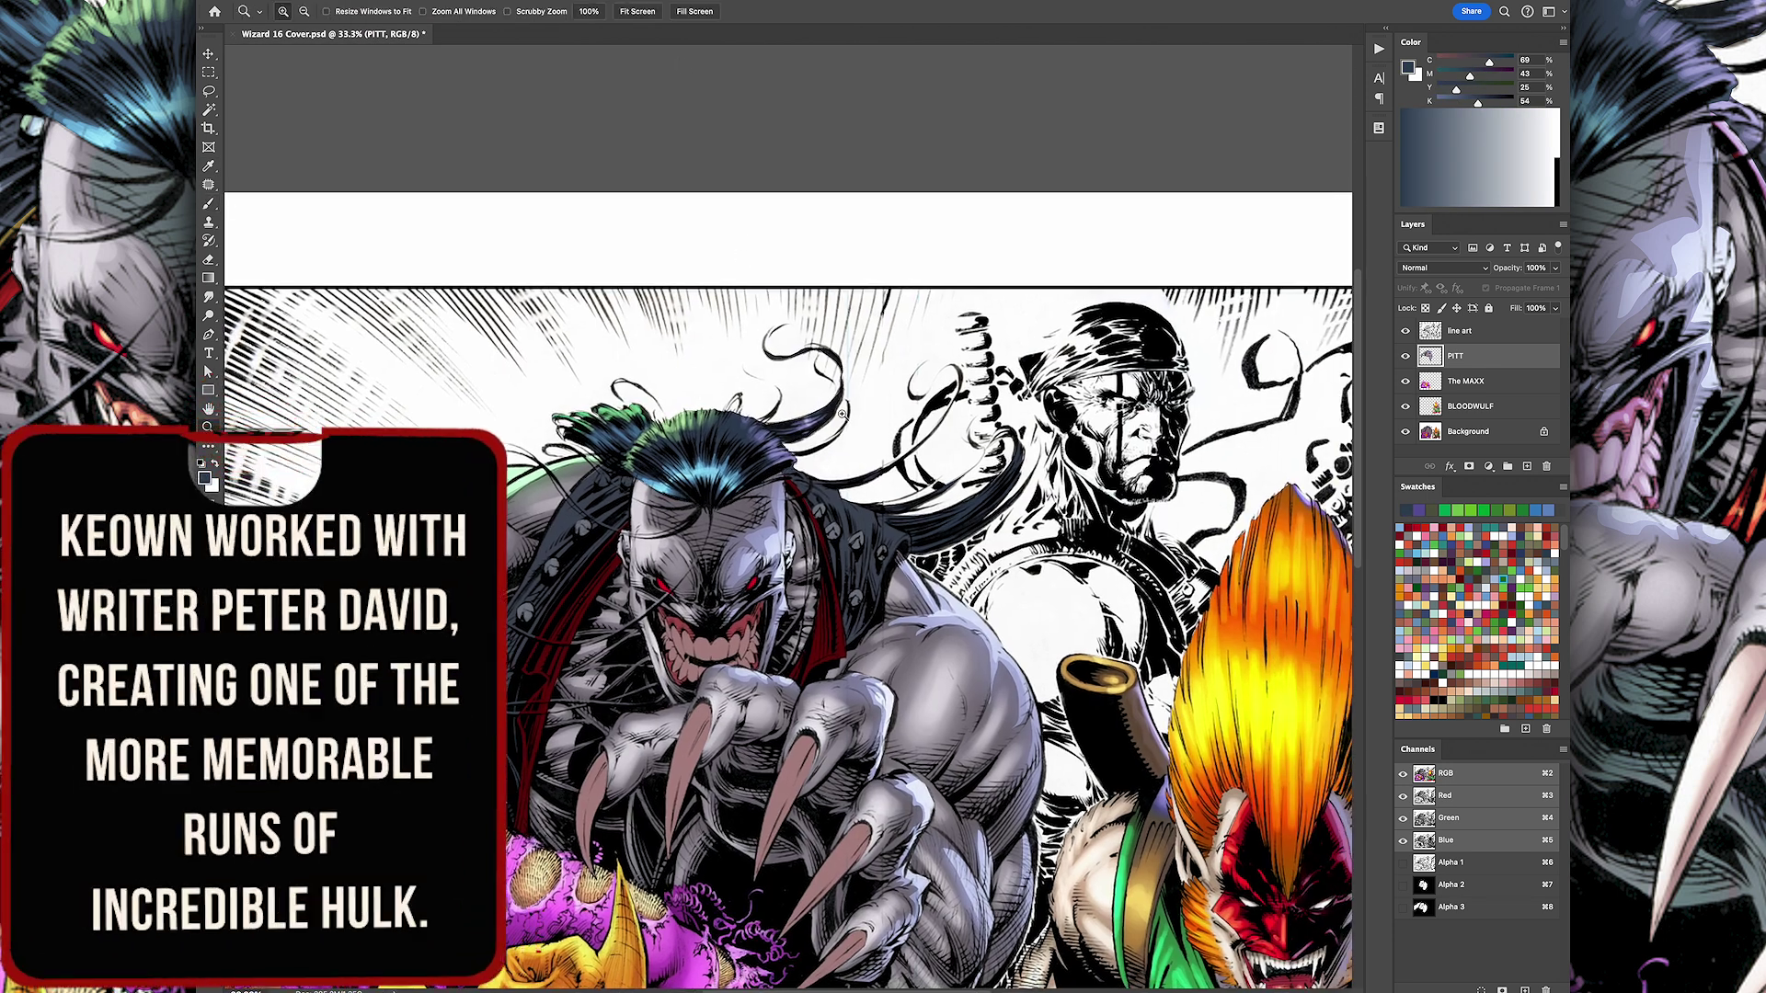
pyautogui.scroll(5, 842, 413)
pyautogui.press('b')
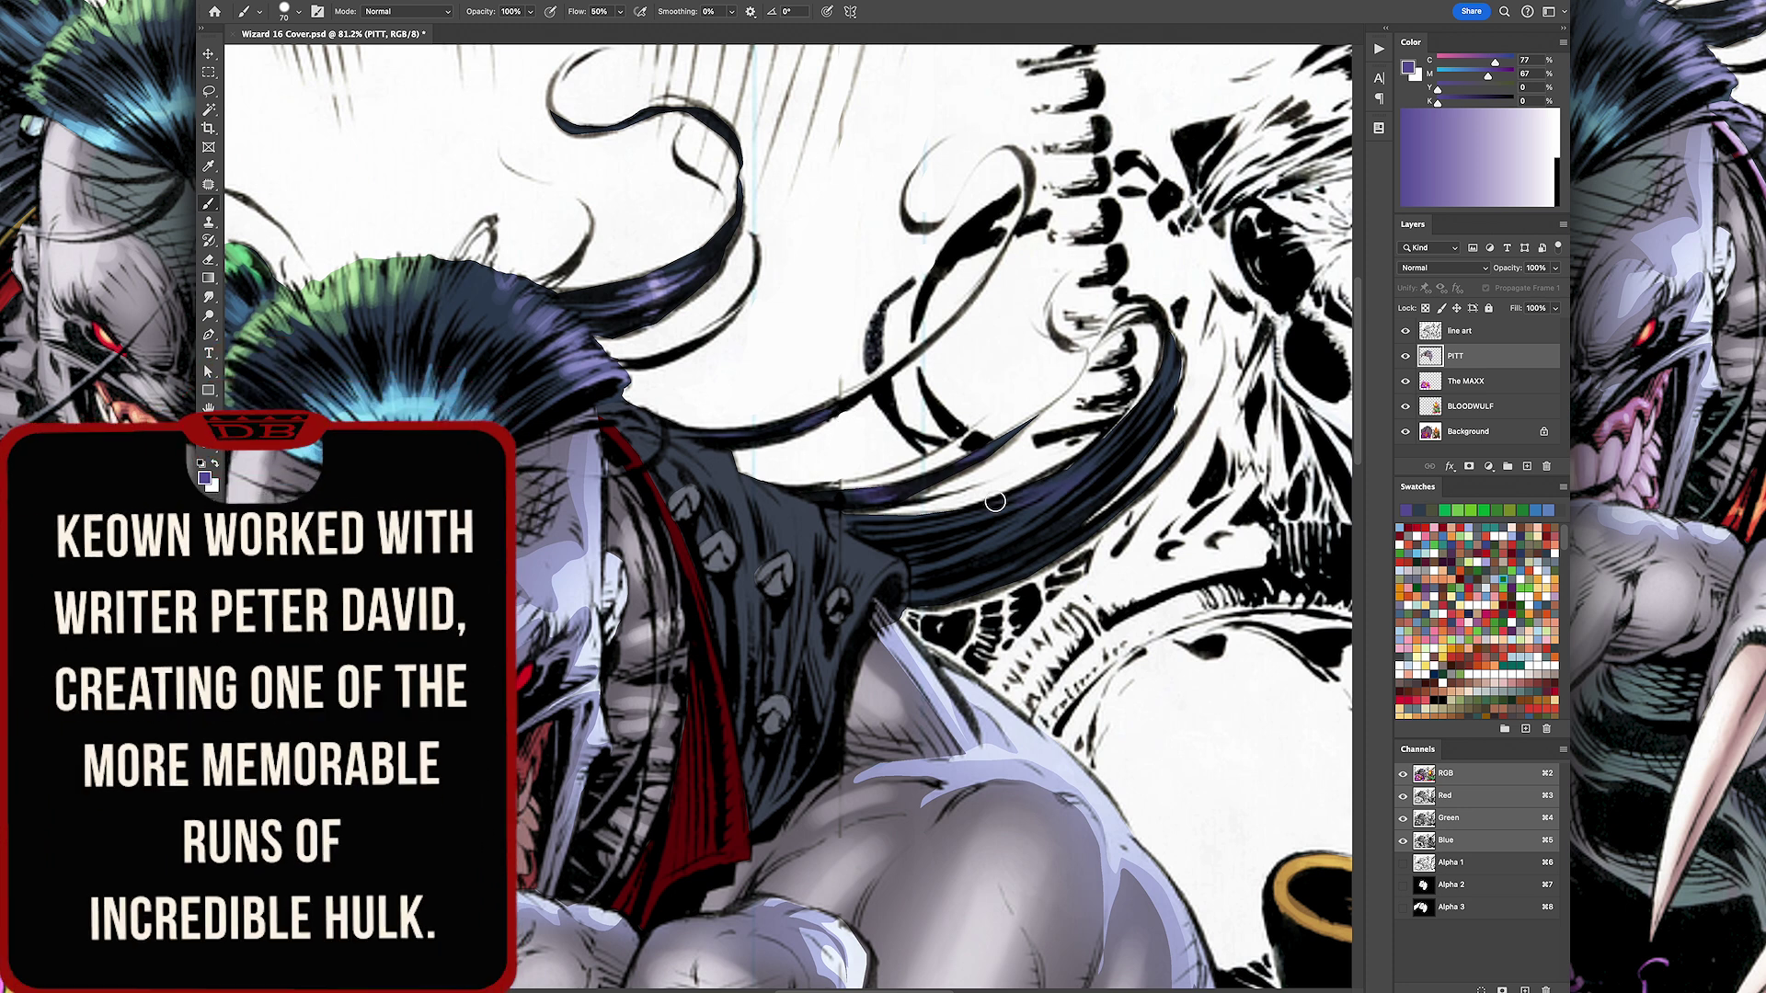
pyautogui.hotkey('alt', 'shift', 's')
pyautogui.moveTo(1067, 469); pyautogui.dragTo(989, 549)
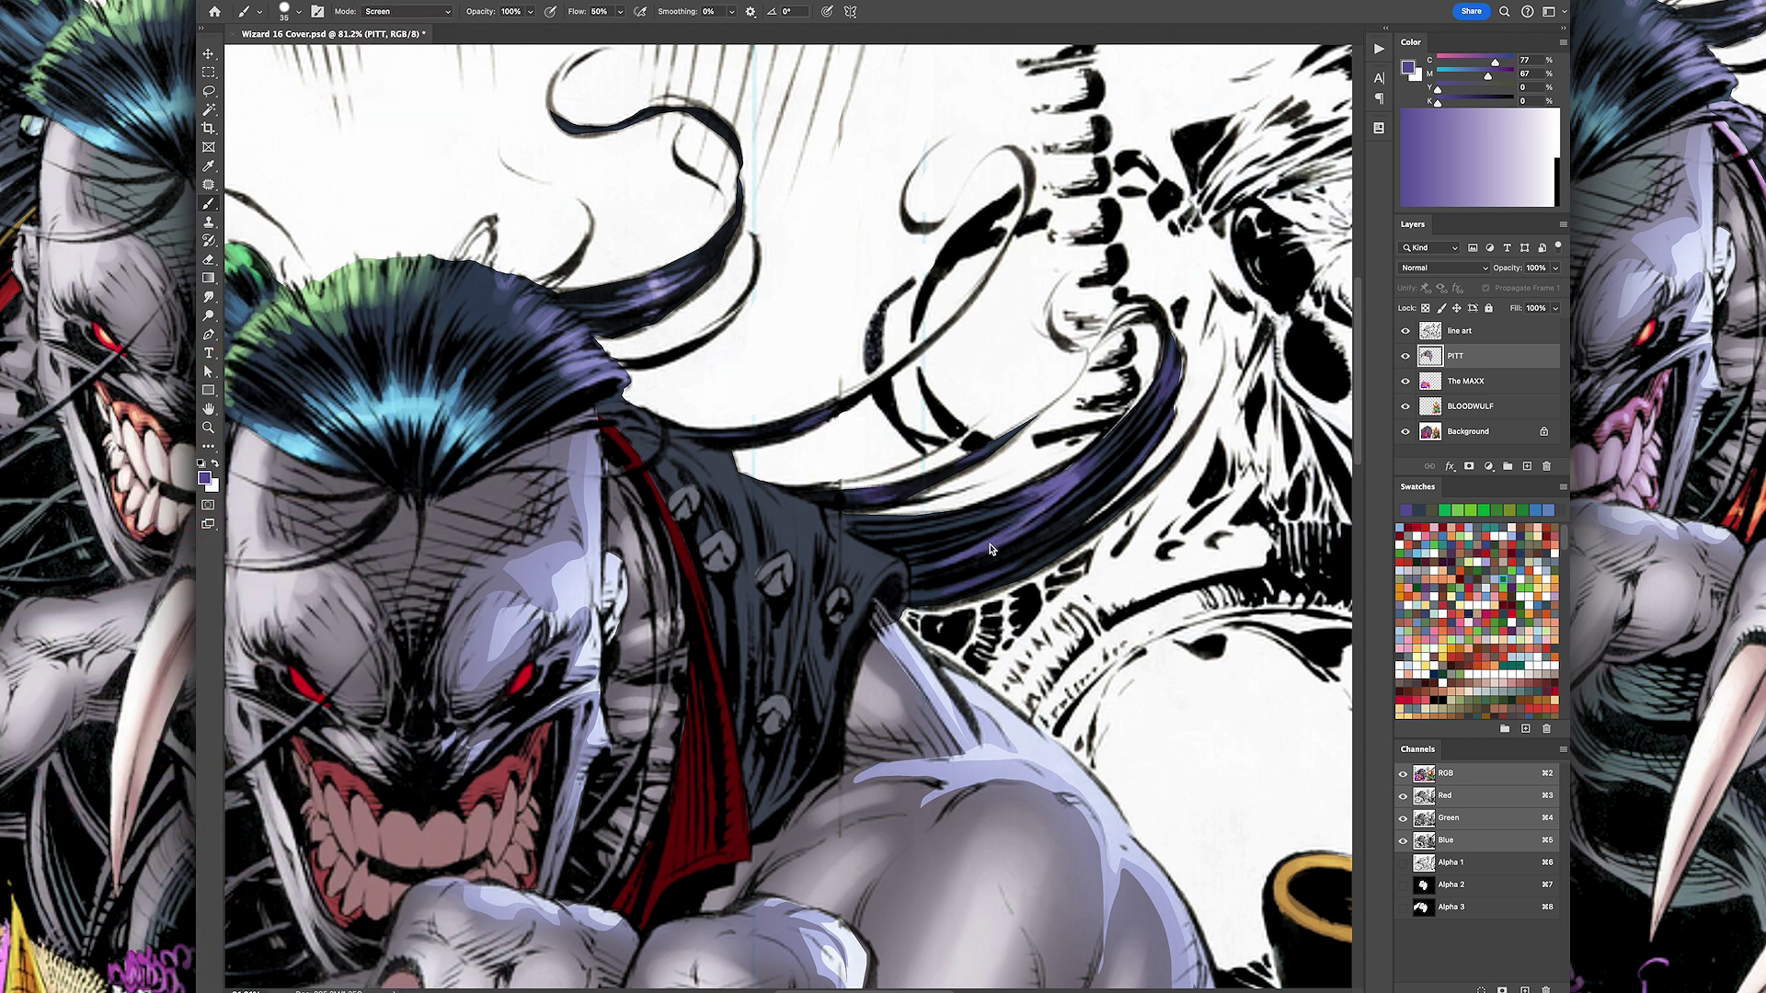
pyautogui.scroll(-5, 717, 434)
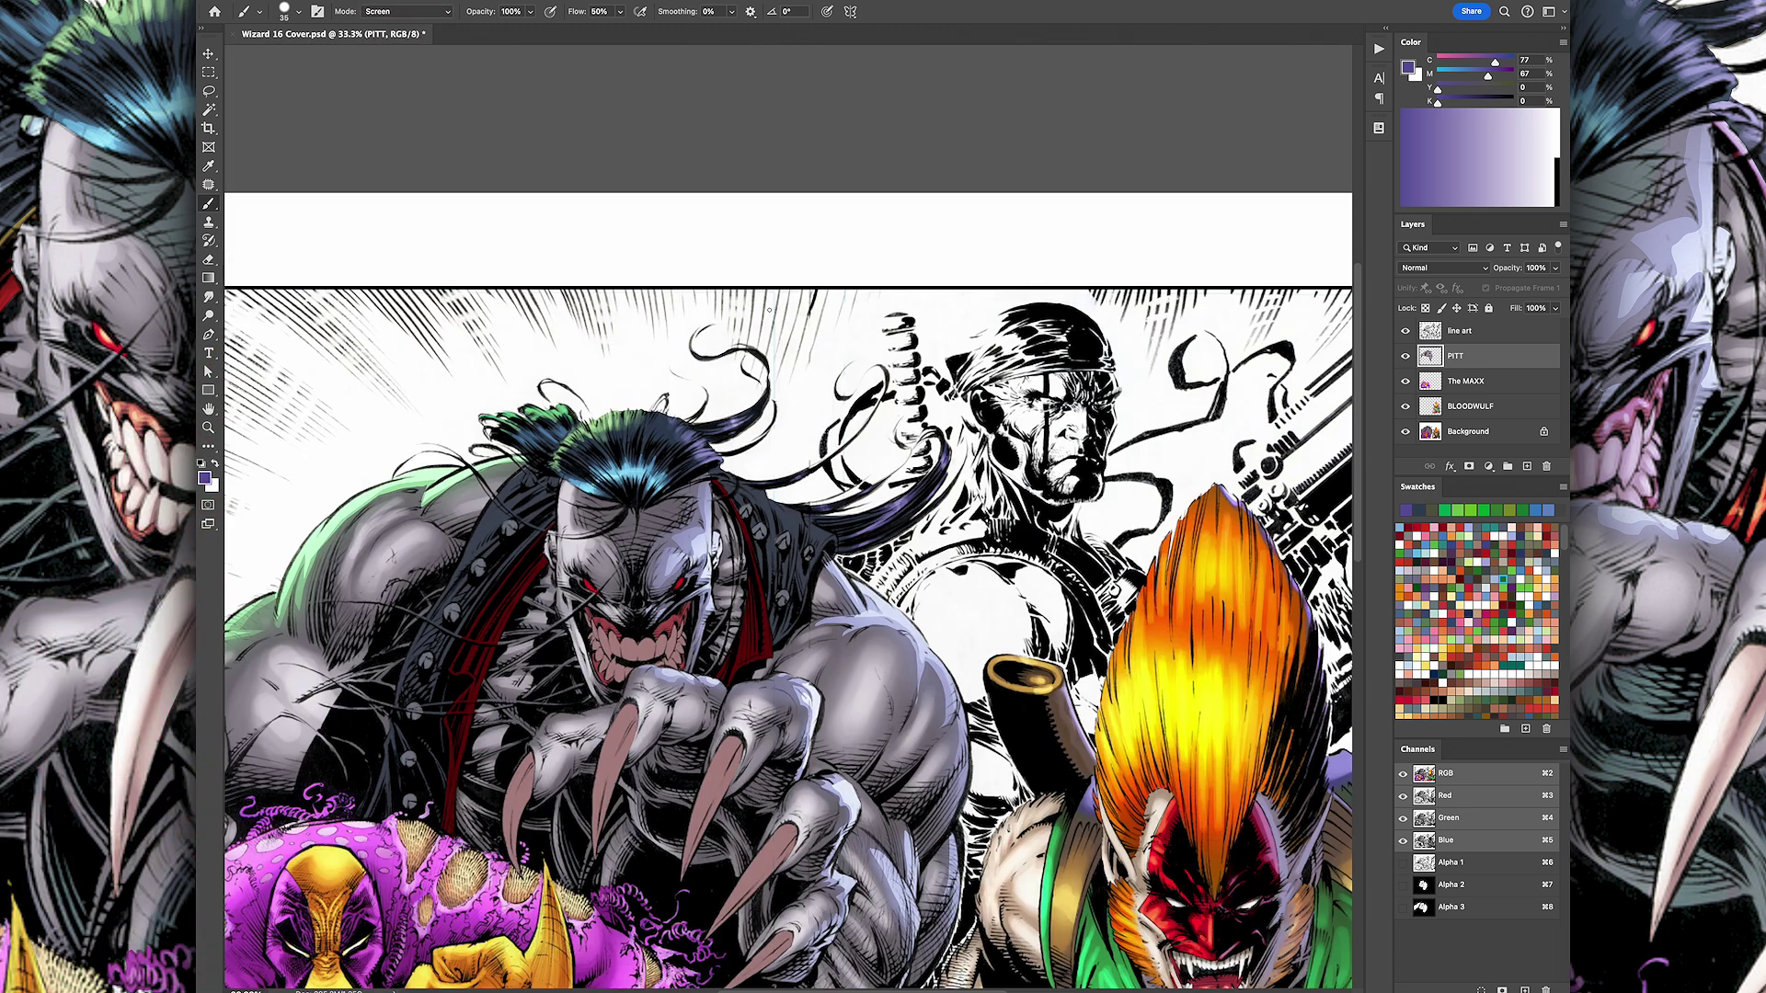
pyautogui.scroll(5, 732, 346)
# Step: Tint the dark shoulder and collar with purple light
pyautogui.moveTo(732, 346); pyautogui.dragTo(810, 409)
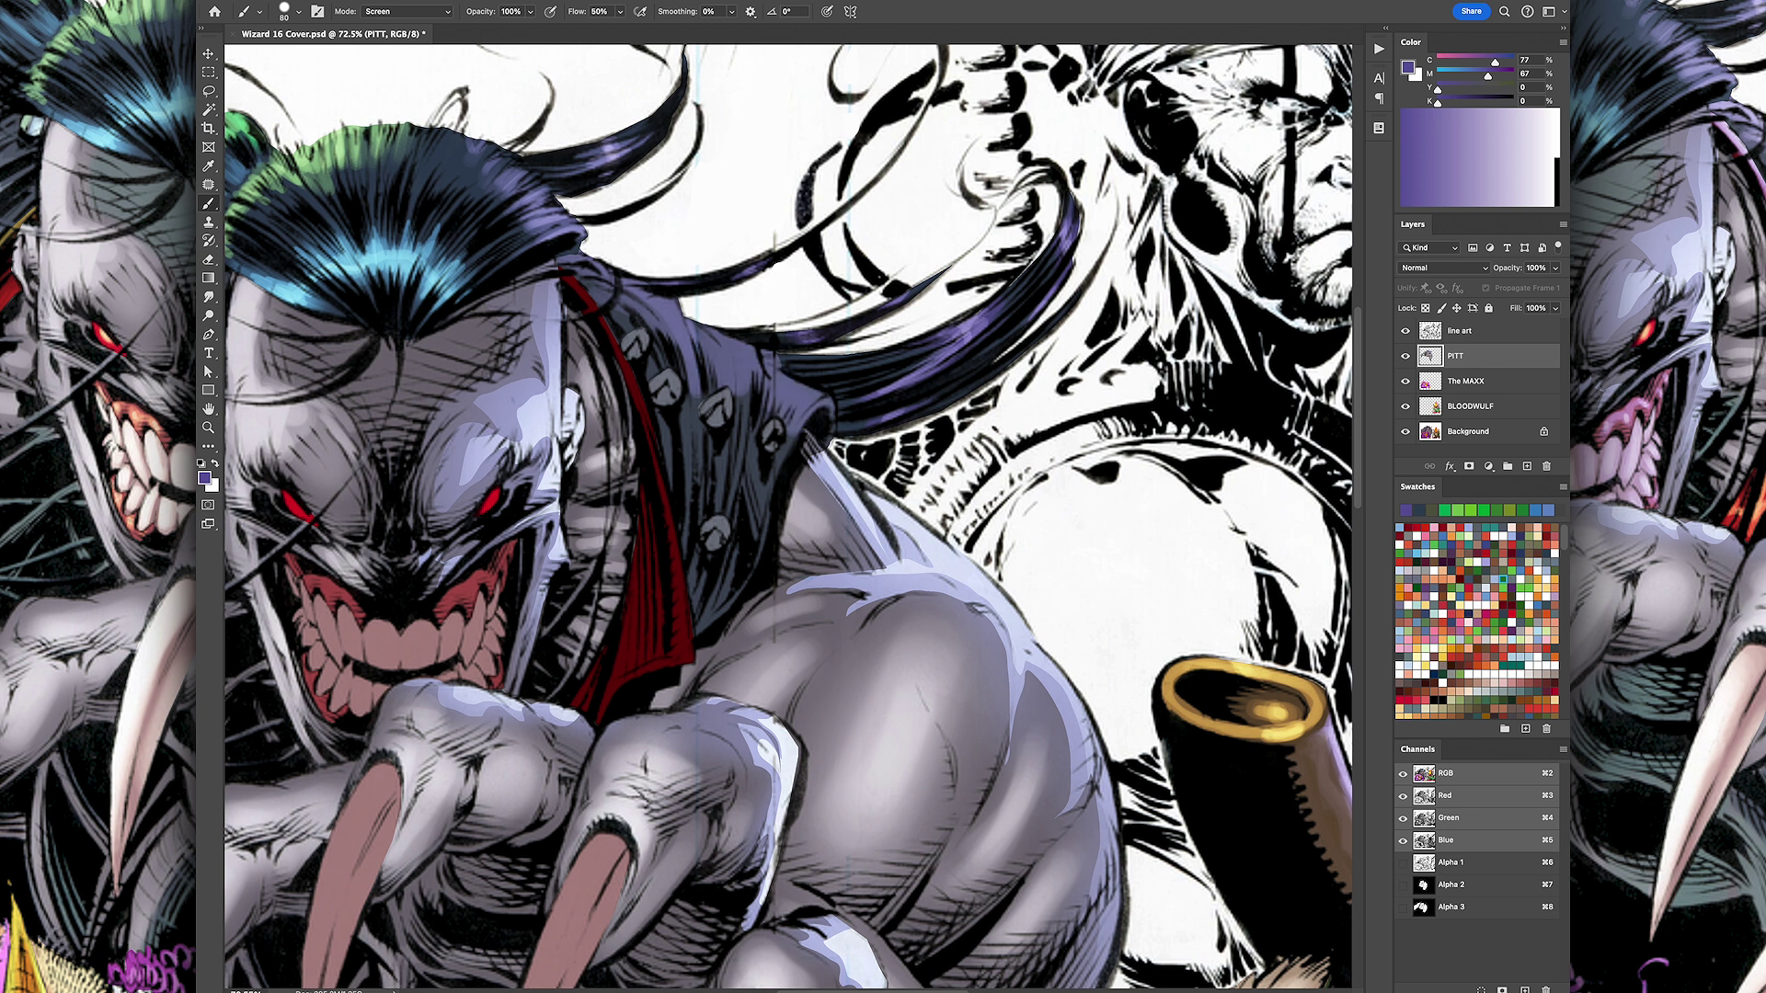
pyautogui.moveTo(559, 257); pyautogui.dragTo(729, 334)
pyautogui.moveTo(582, 274); pyautogui.dragTo(732, 352)
pyautogui.hscroll(-10, 764, 331)
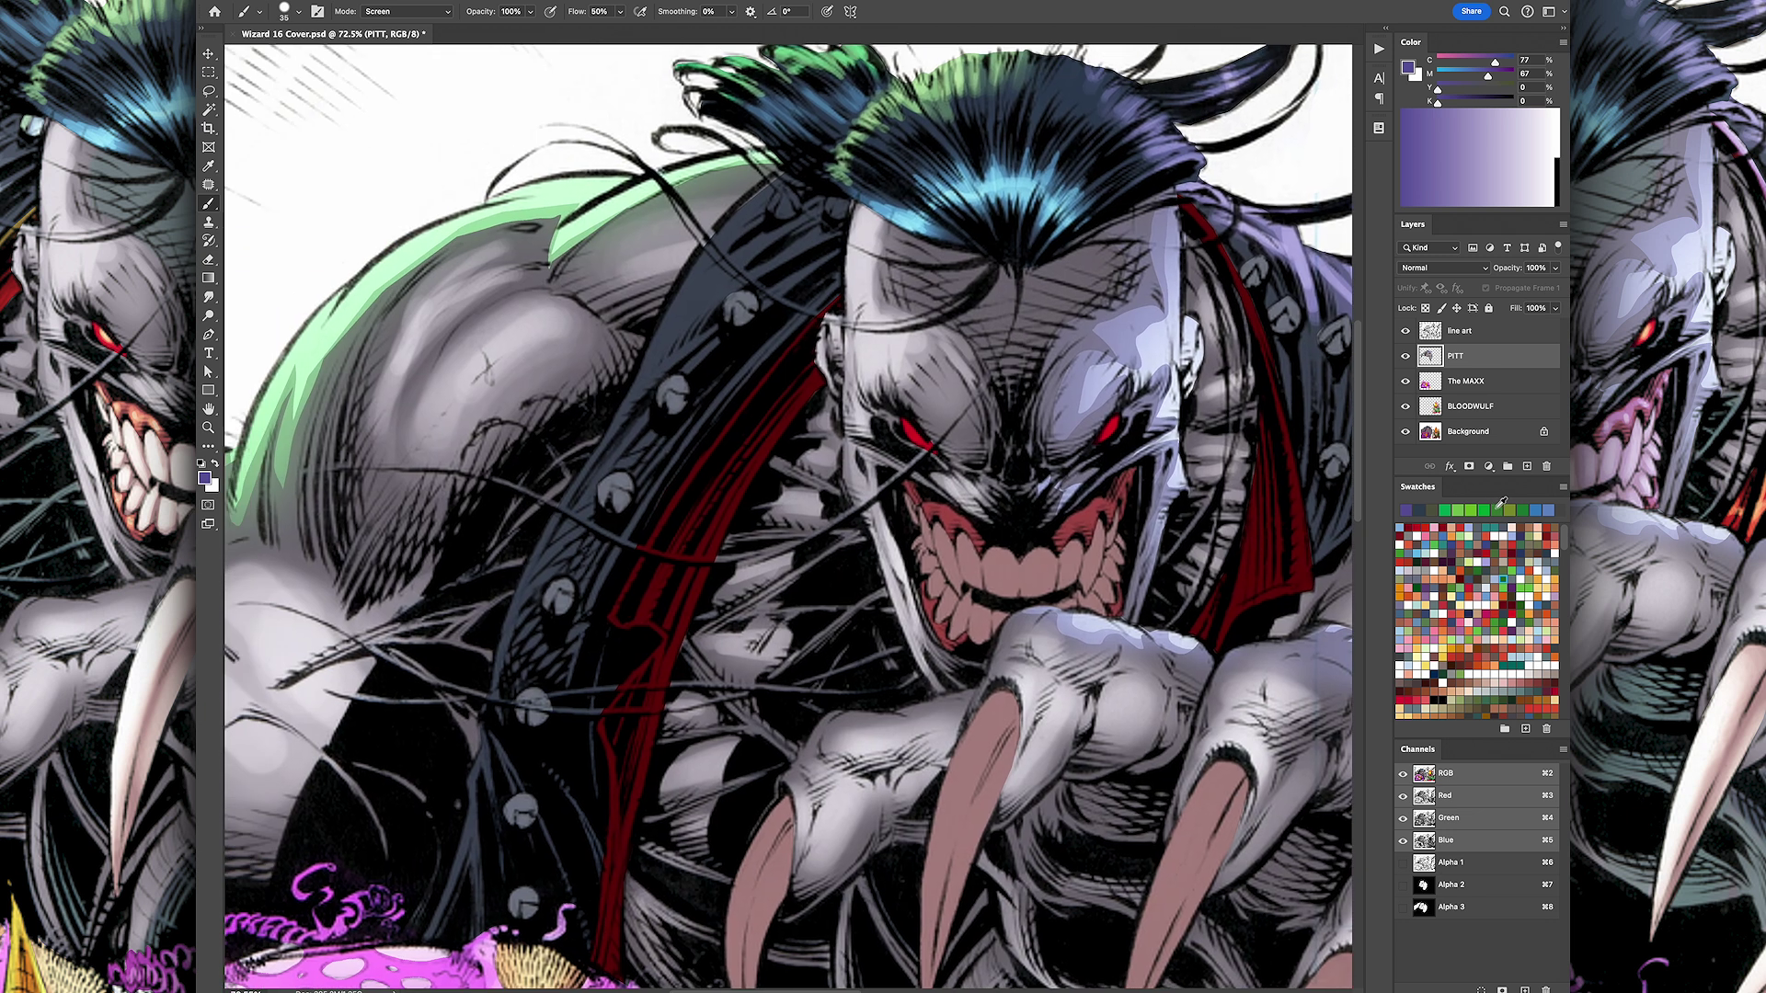
# Step: Add green rim light along Pitt's shoulder edge and sample a dark blue-grey from the art
pyautogui.moveTo(760, 191); pyautogui.dragTo(496, 694)
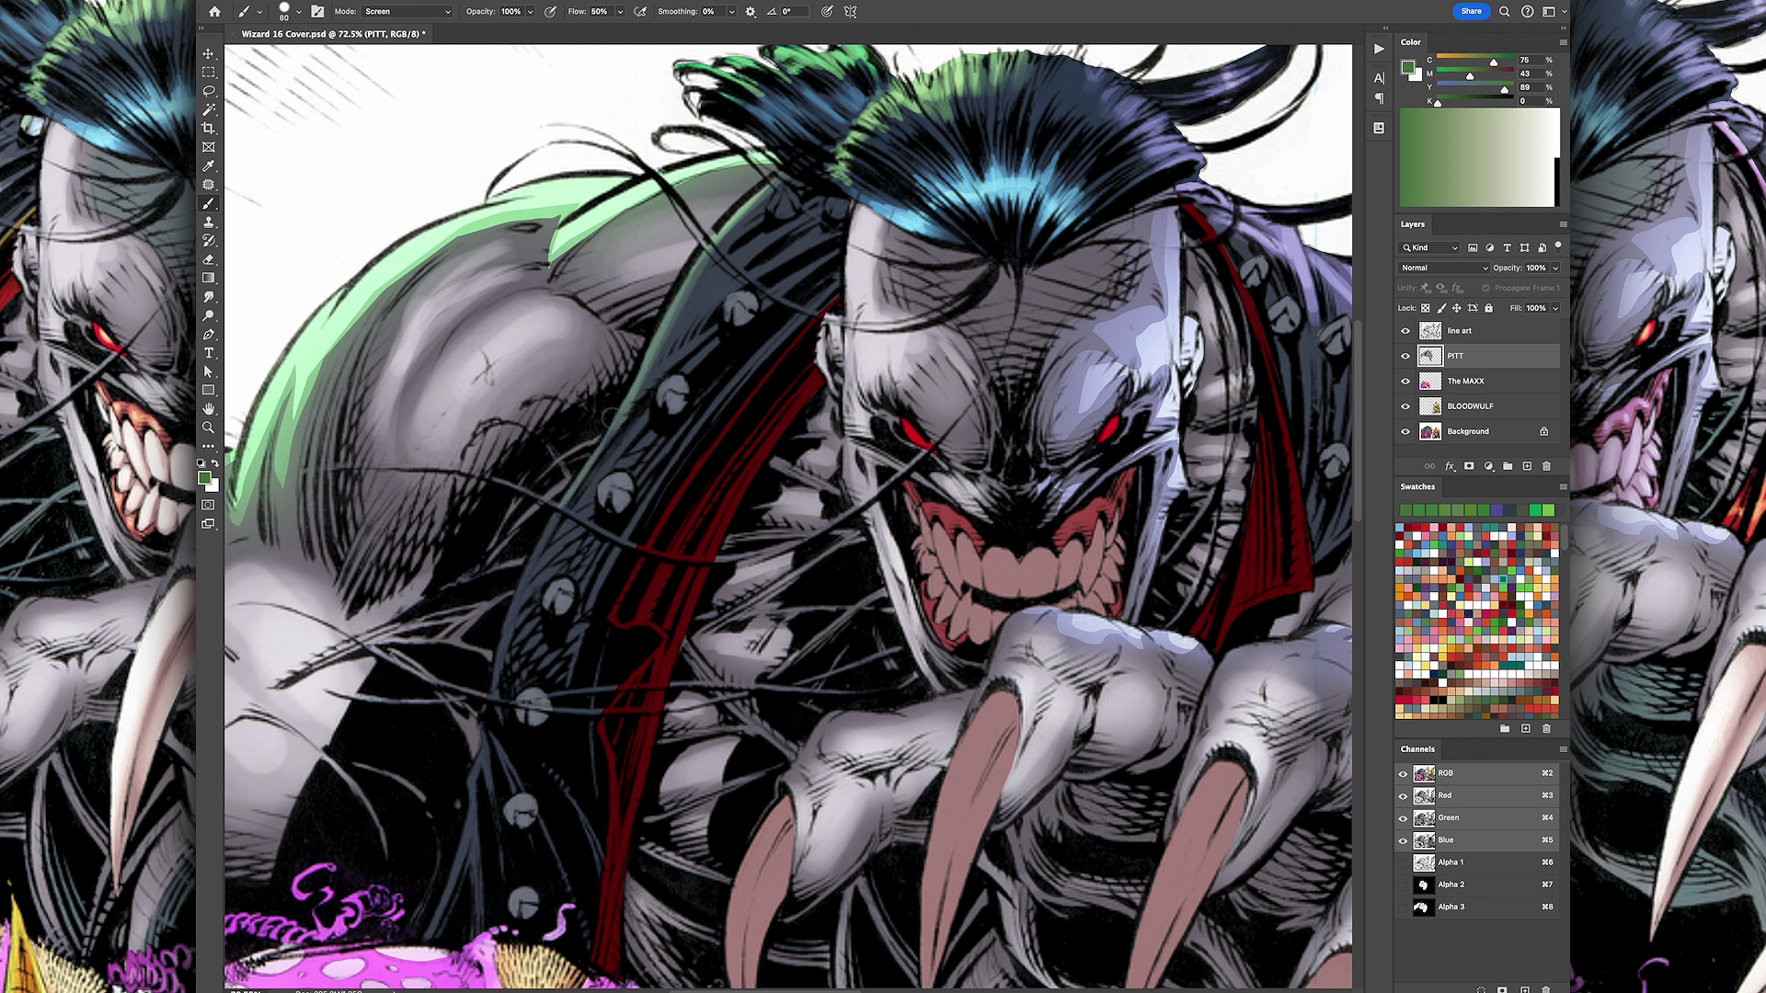
pyautogui.moveTo(778, 179); pyautogui.dragTo(602, 409)
pyautogui.press('i')
pyautogui.click(652, 478)
pyautogui.press('b')
pyautogui.hscroll(10, 886, 326)
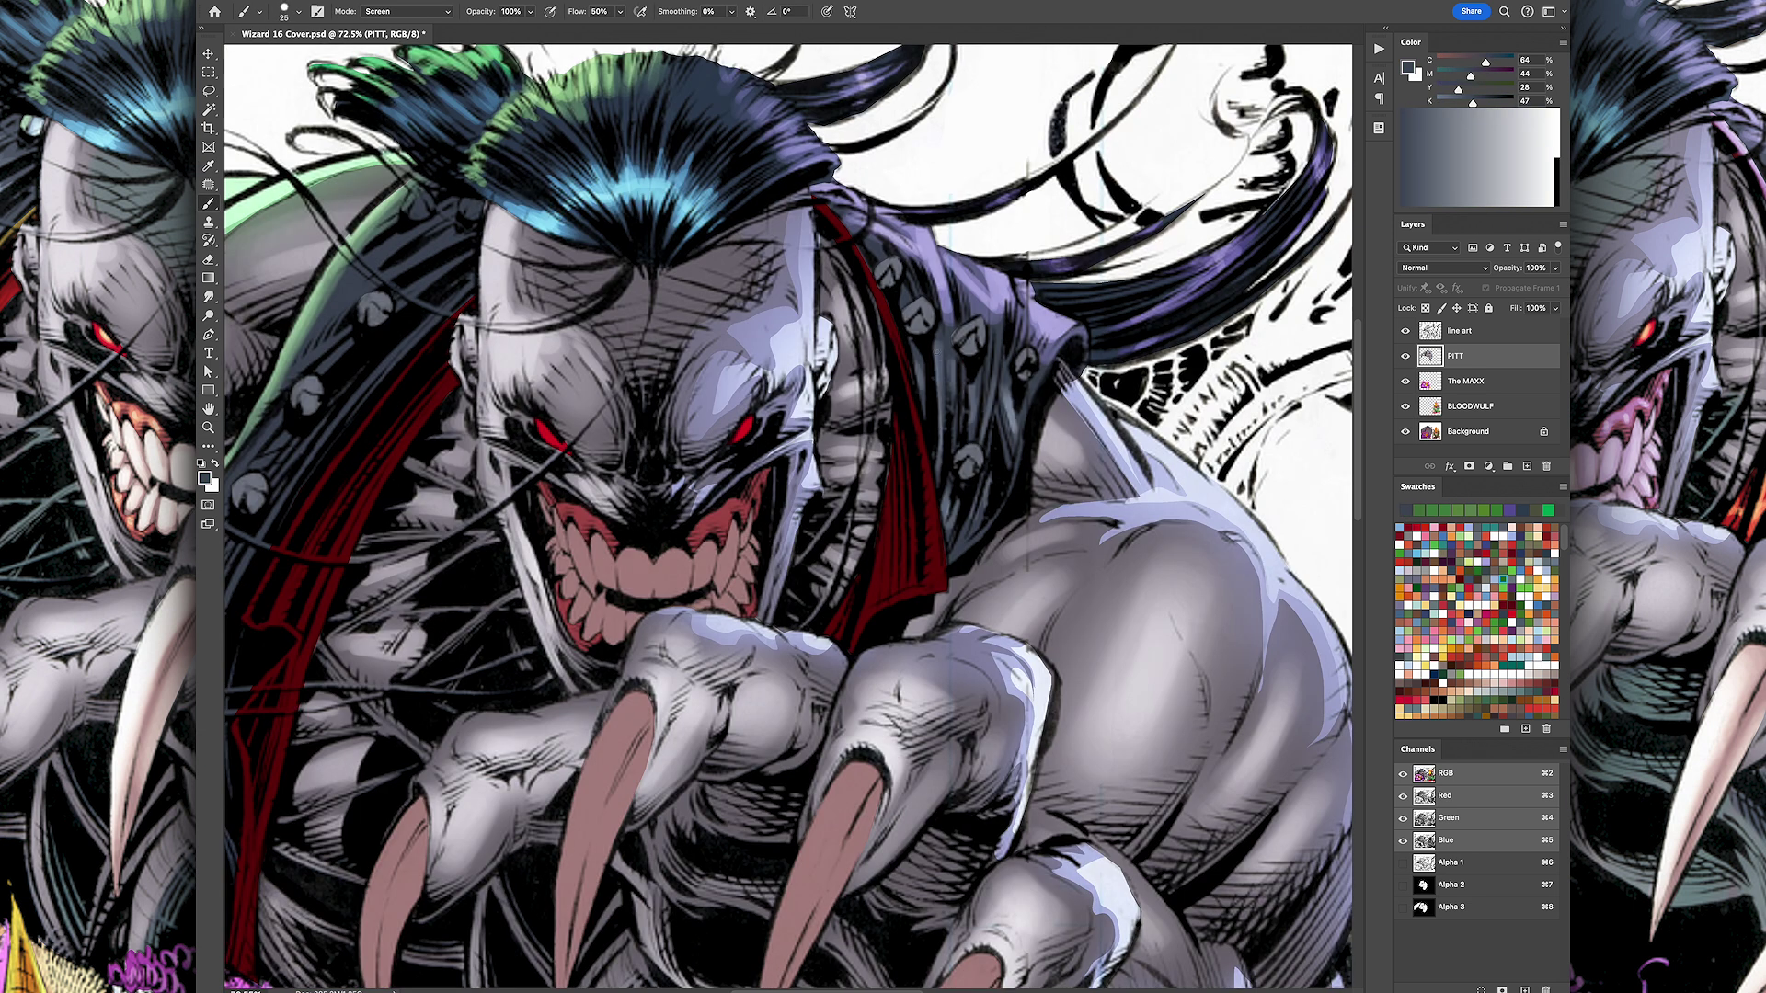
pyautogui.hscroll(-10, 832, 266)
pyautogui.press(']')
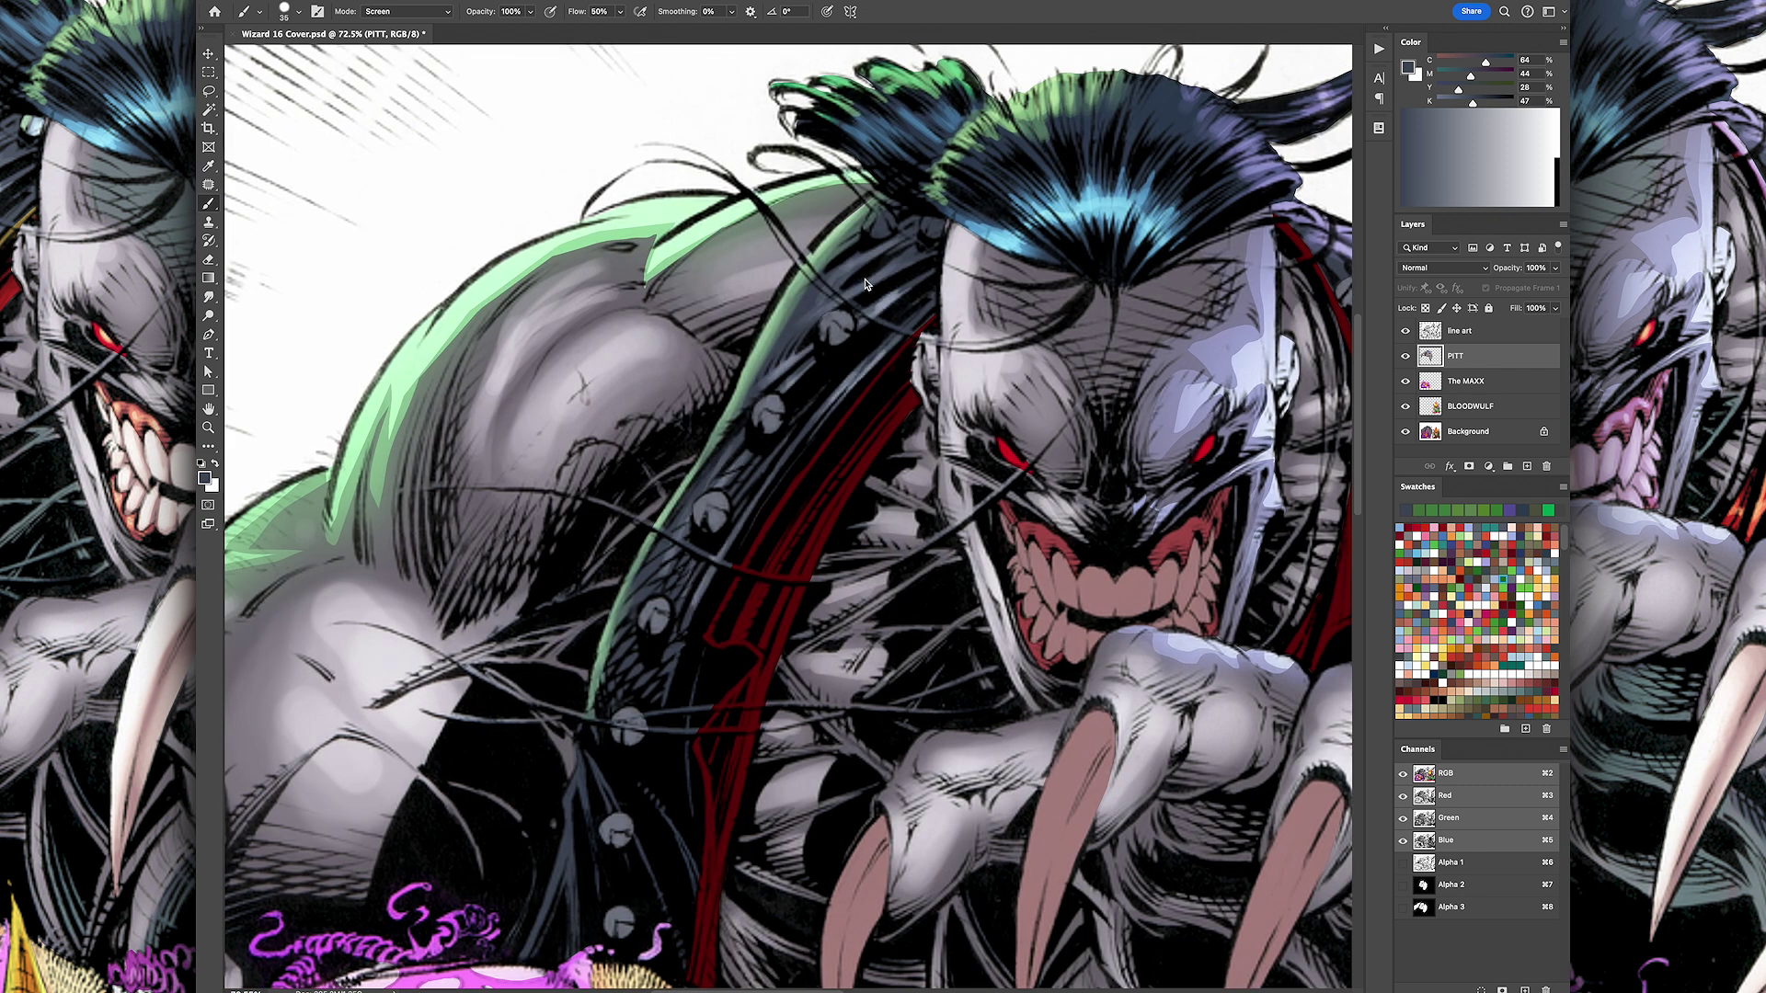
# Step: Pick a light bluish-grey and lasso-select three rivets on the jacket
pyautogui.scroll(-5, 654, 589)
pyautogui.press('[')
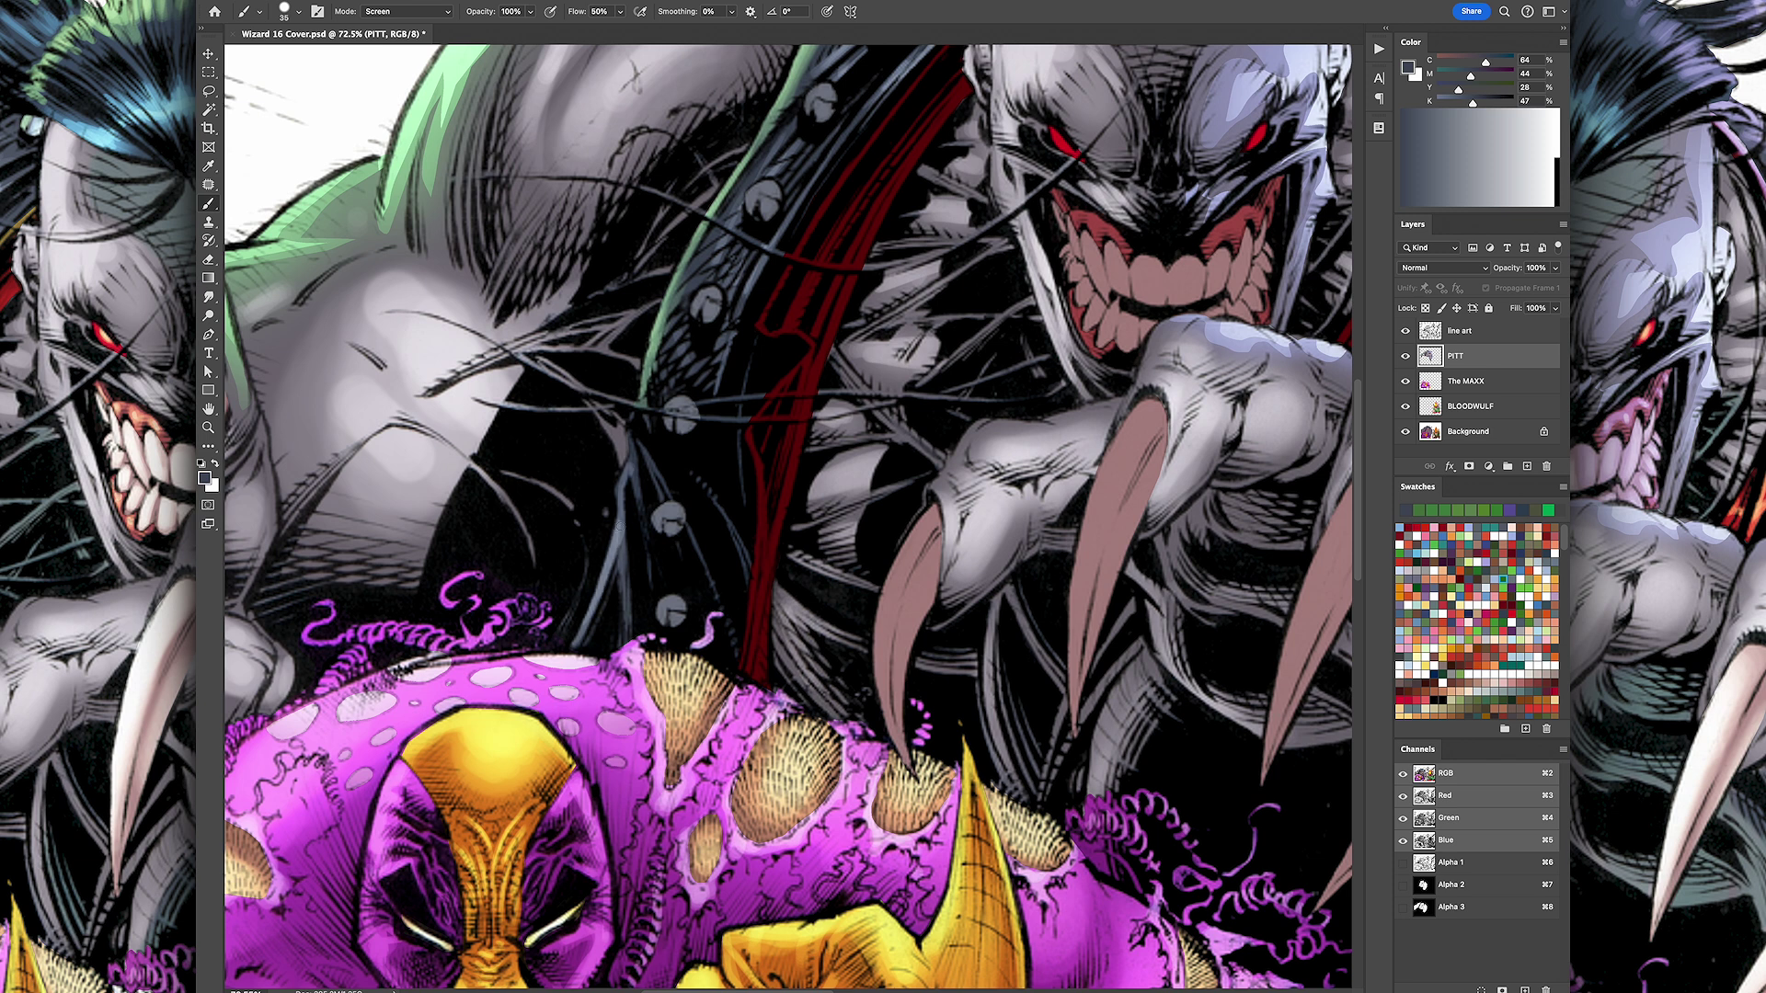
pyautogui.scroll(-4, 664, 494)
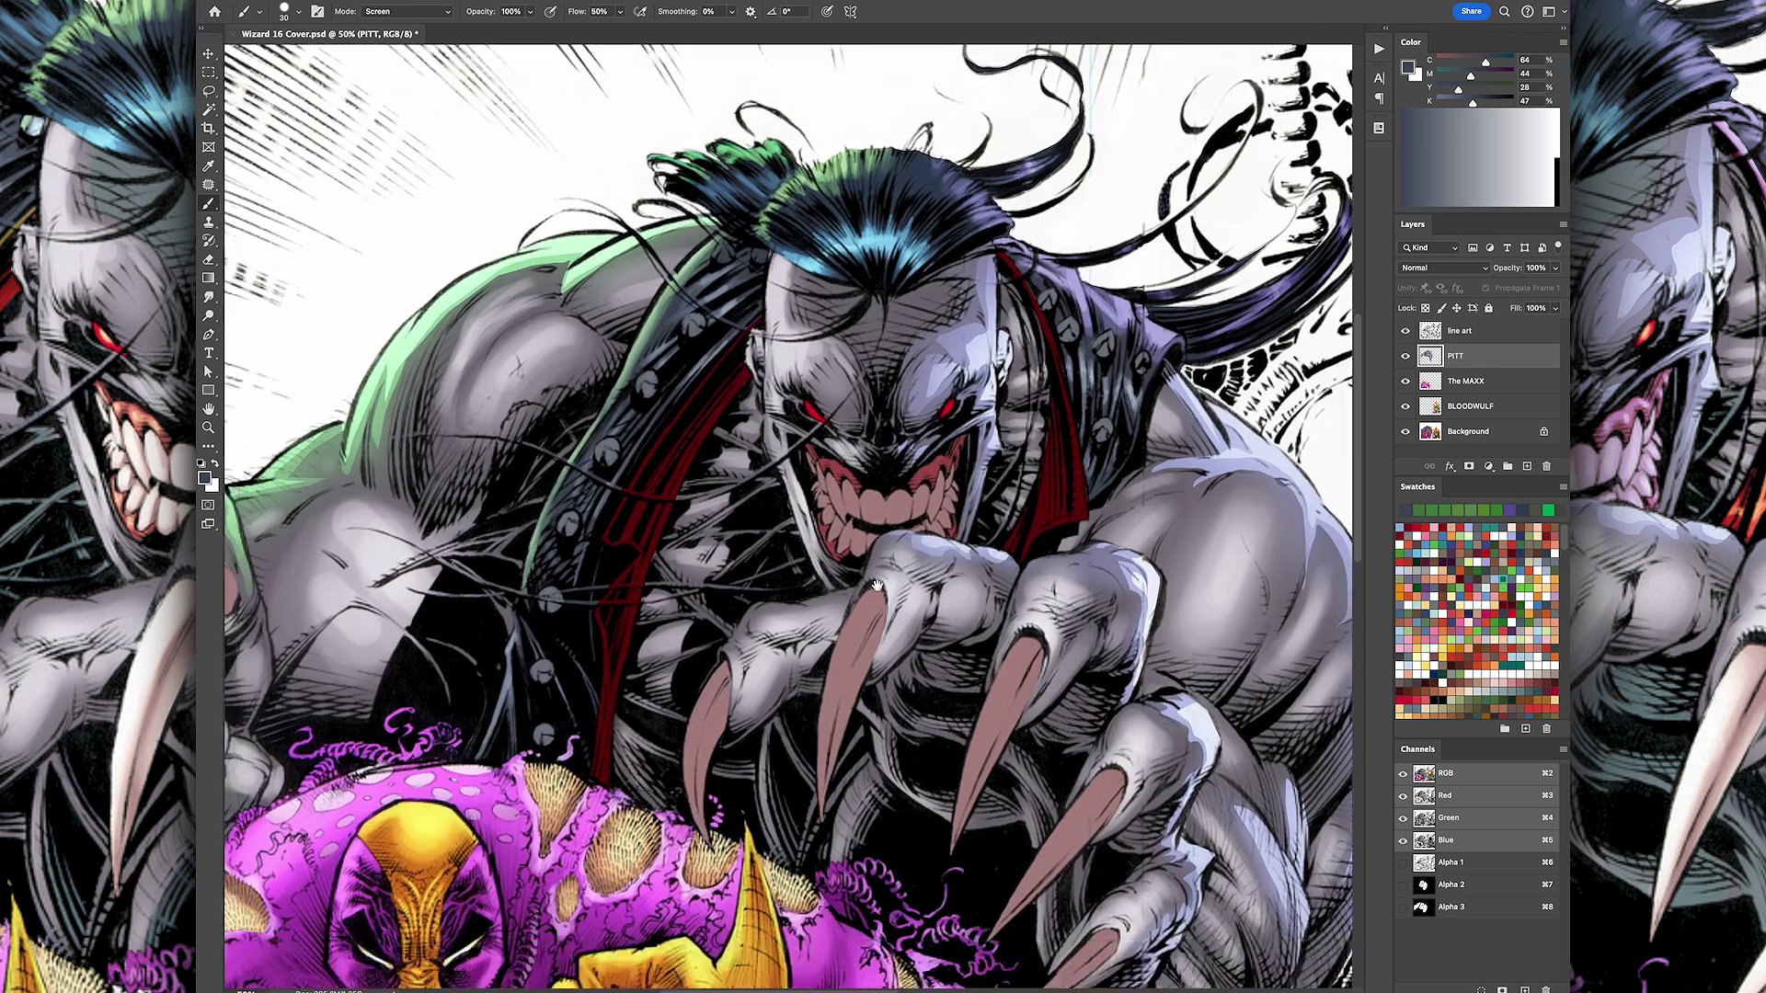
pyautogui.keyDown('alt'); pyautogui.click(770, 339); pyautogui.keyUp('alt')
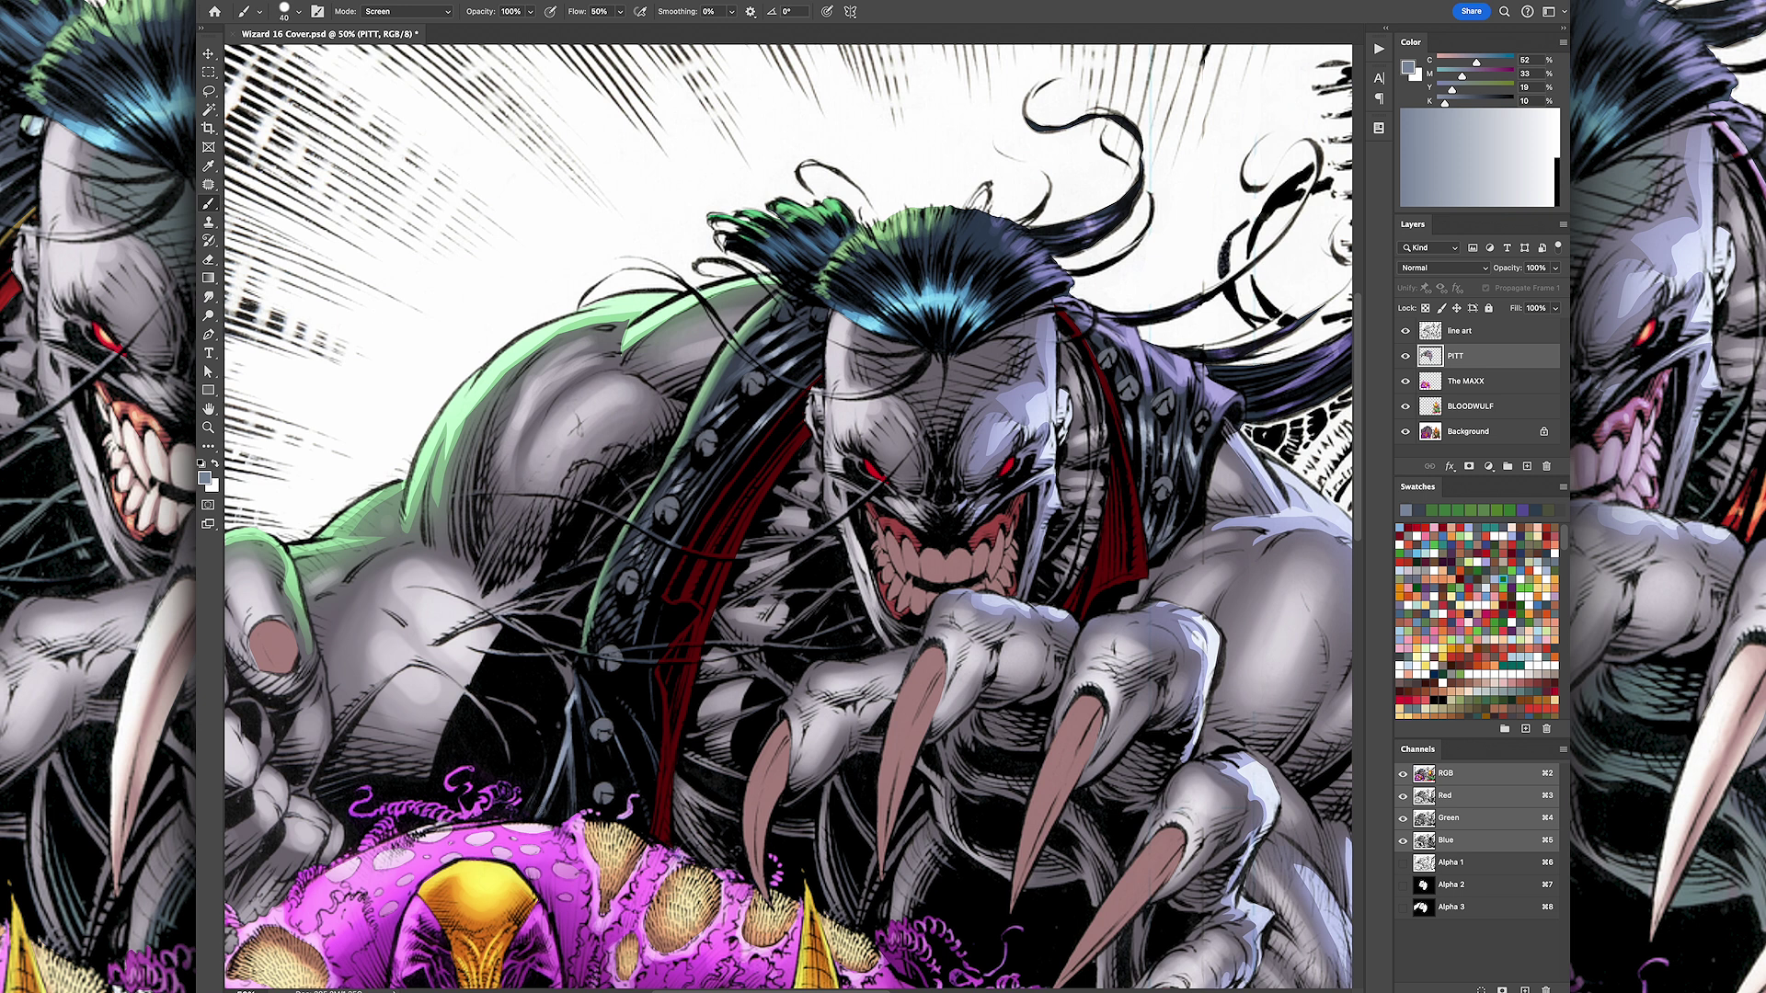
pyautogui.press('w')
pyautogui.press('l')
pyautogui.scroll(5, 736, 457)
pyautogui.moveTo(479, 612); pyautogui.dragTo(476, 613)
pyautogui.moveTo(615, 287); pyautogui.dragTo(613, 289)
pyautogui.moveTo(754, 323)
pyautogui.mouseDown()
pyautogui.moveTo(825, 348)
pyautogui.moveTo(756, 324)
pyautogui.mouseUp()
# Step: Paint the strap rivets green from the top rivet down to the bottom one
pyautogui.press('b')
pyautogui.keyDown('alt'); pyautogui.click(551, 368); pyautogui.keyUp('alt')
pyautogui.hotkey('ctrl', 'h')
pyautogui.moveTo(598, 303); pyautogui.dragTo(570, 357)
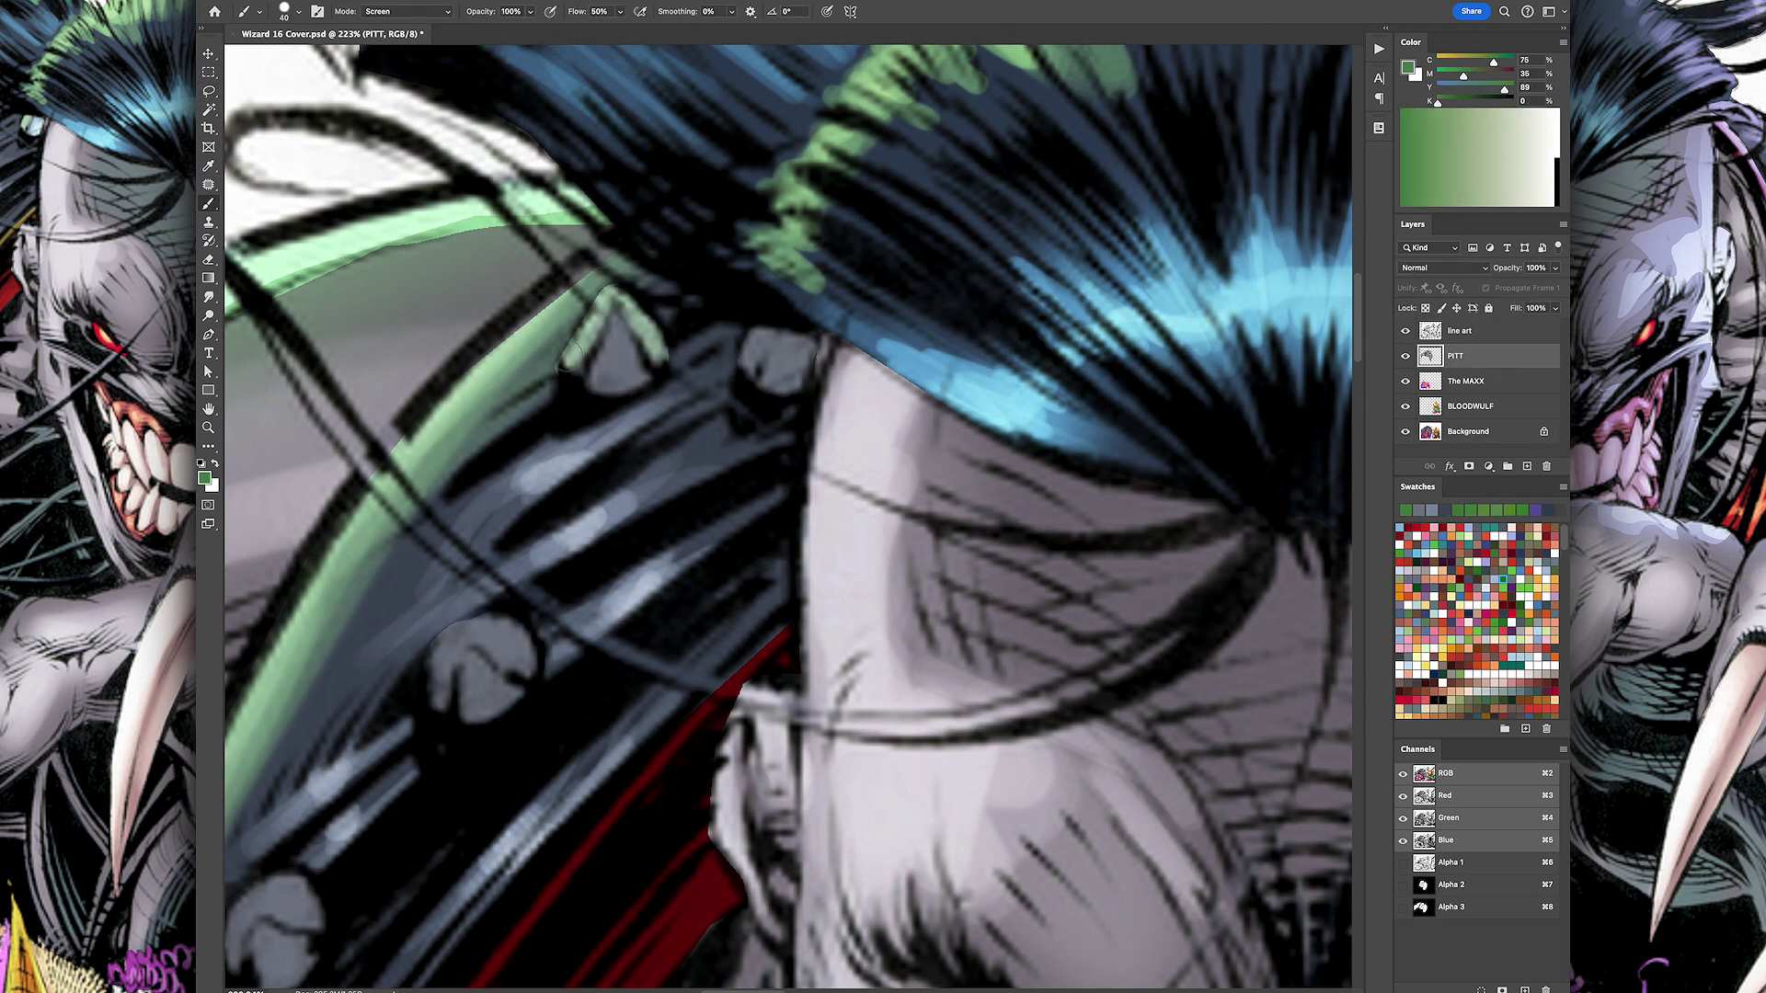
pyautogui.moveTo(741, 331); pyautogui.dragTo(772, 368)
pyautogui.moveTo(432, 644); pyautogui.dragTo(524, 680)
pyautogui.scroll(-5, 478, 662)
pyautogui.moveTo(580, 386); pyautogui.dragTo(662, 423)
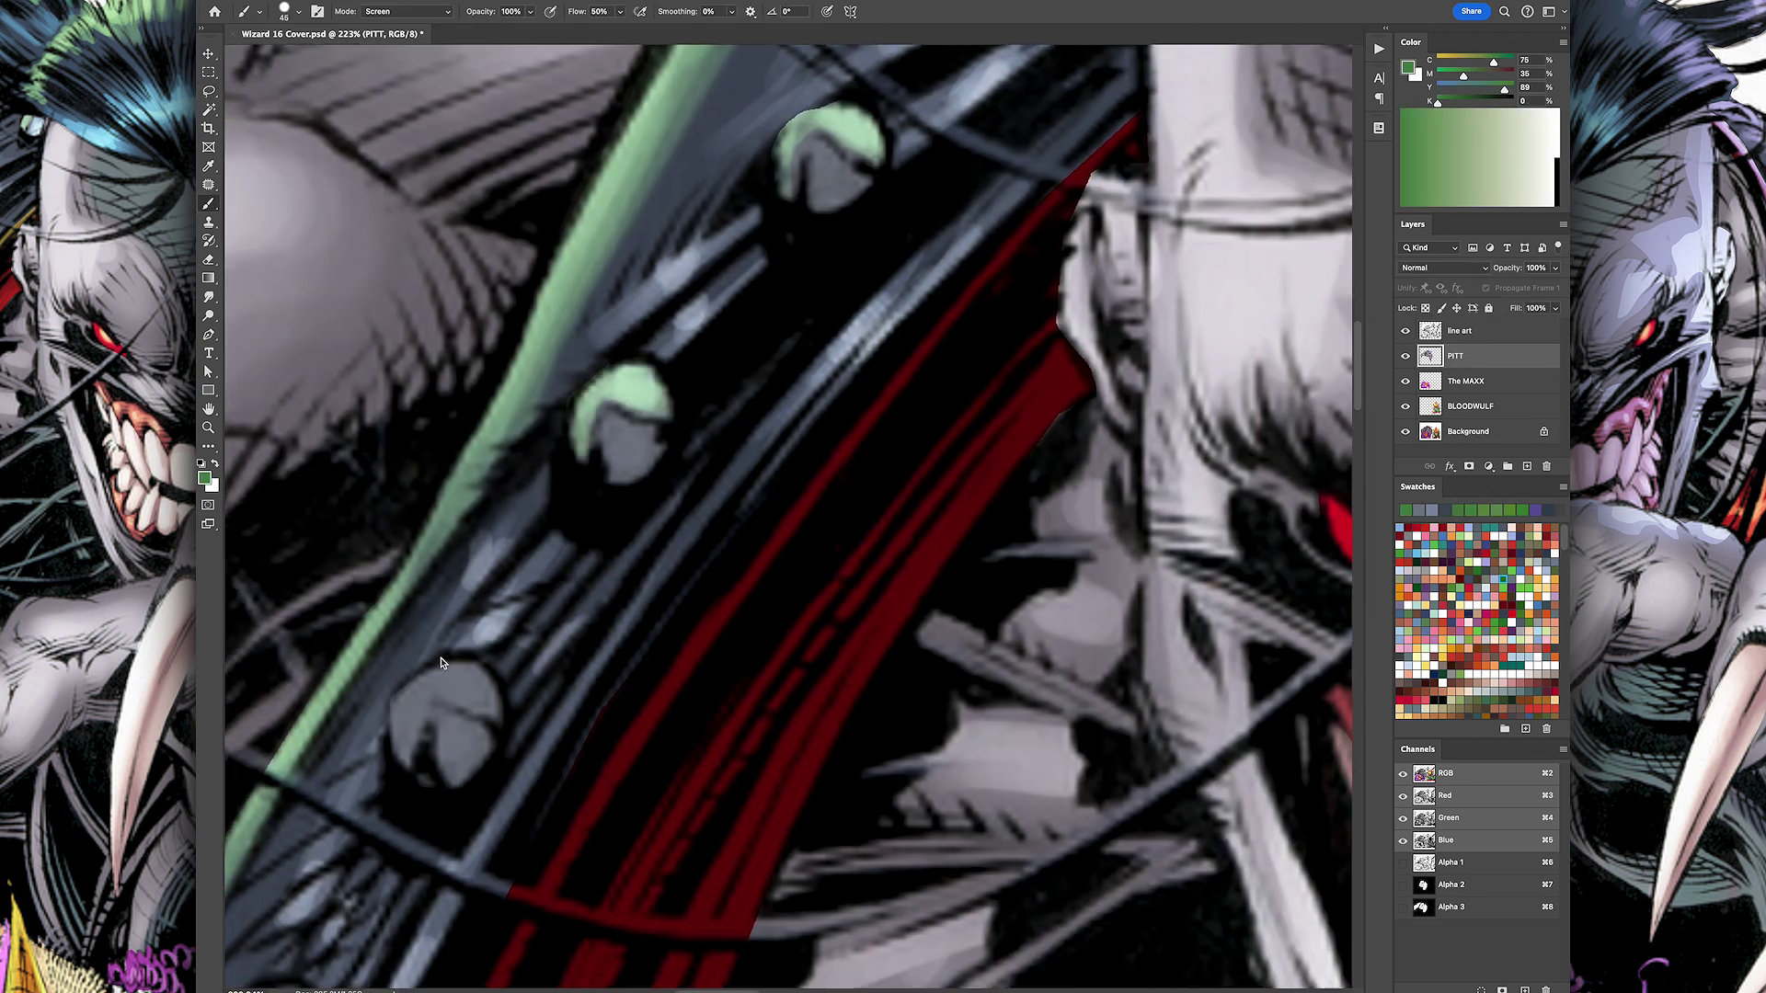
pyautogui.moveTo(441, 663); pyautogui.dragTo(478, 686)
# Step: Dab light blue highlights onto the upper, bottom and hair-side rivets
pyautogui.moveTo(1505, 89); pyautogui.dragTo(1437, 89)
pyautogui.press(']')
pyautogui.moveTo(827, 170); pyautogui.dragTo(837, 207)
pyautogui.moveTo(625, 423); pyautogui.dragTo(635, 478)
pyautogui.moveTo(475, 757); pyautogui.dragTo(460, 769)
pyautogui.scroll(10, 475, 757)
pyautogui.hscroll(5, 475, 757)
pyautogui.moveTo(653, 336); pyautogui.dragTo(657, 373)
pyautogui.moveTo(814, 336); pyautogui.dragTo(823, 373)
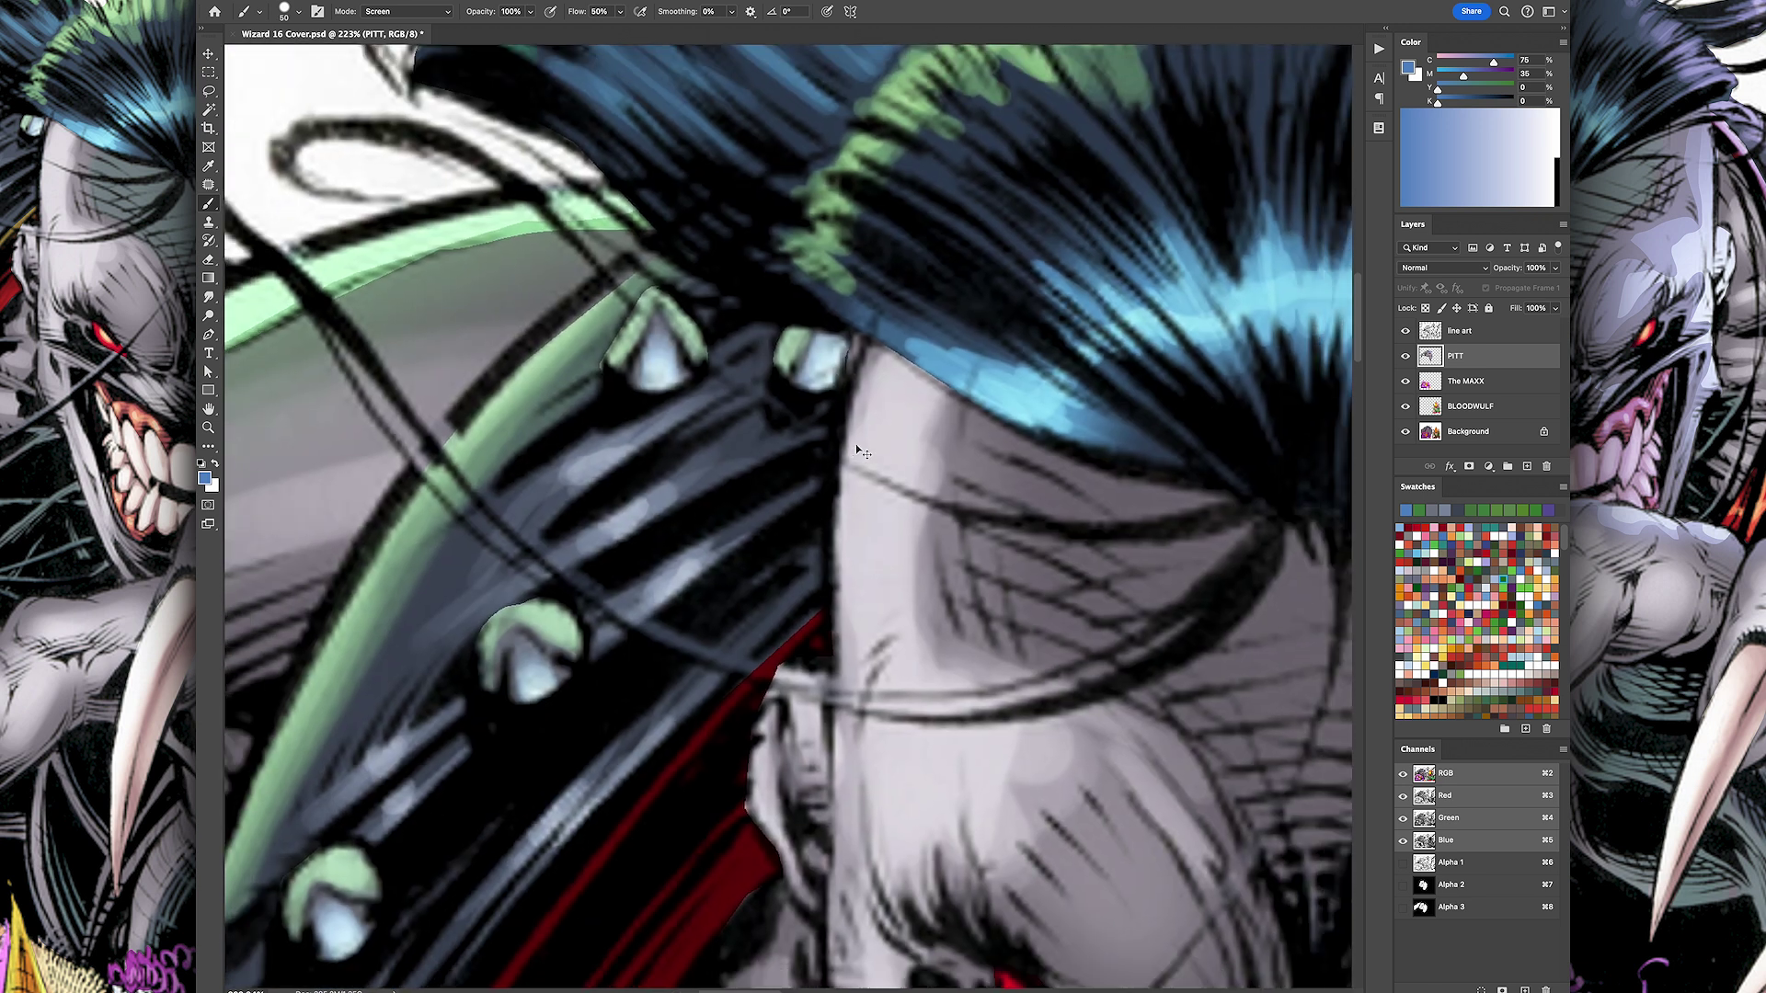
# Step: Re-pick the green rim-light colour and zoom out to view most of the cover
pyautogui.press('super+minus')
pyautogui.press('super+minus')
pyautogui.press('super+minus')
pyautogui.scroll(-5, 469, 582)
pyautogui.hscroll(-4, 469, 583)
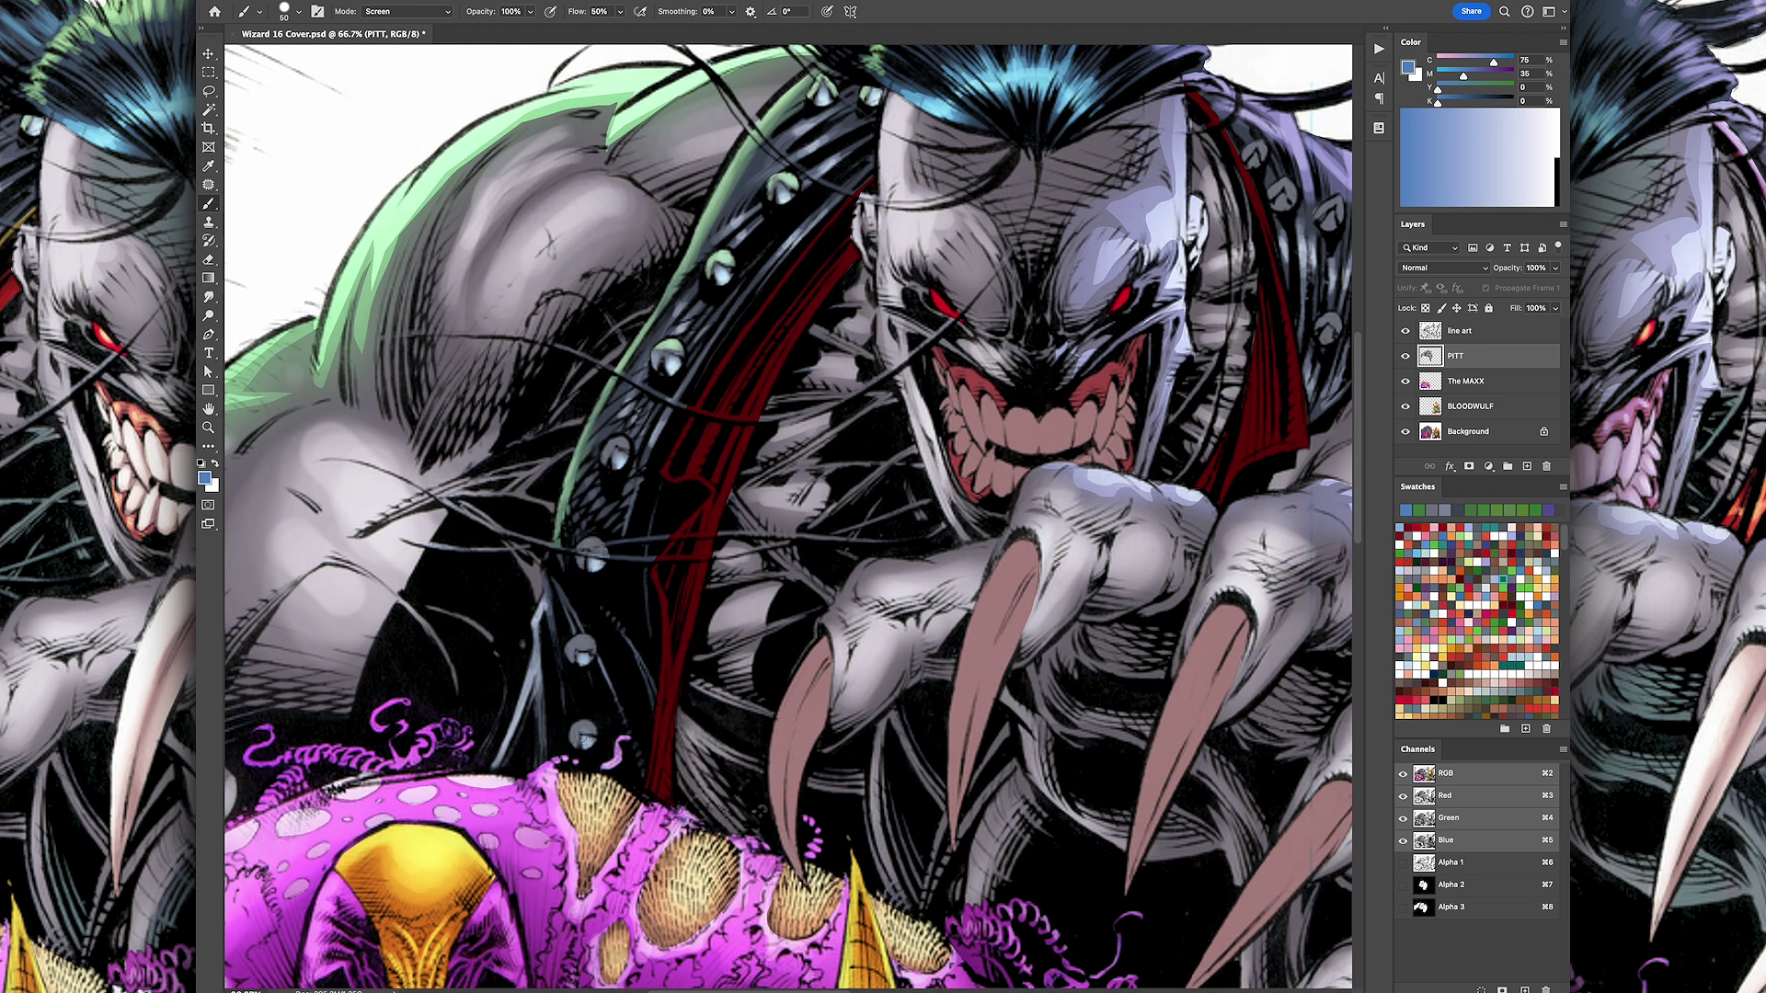
pyautogui.click(1422, 508)
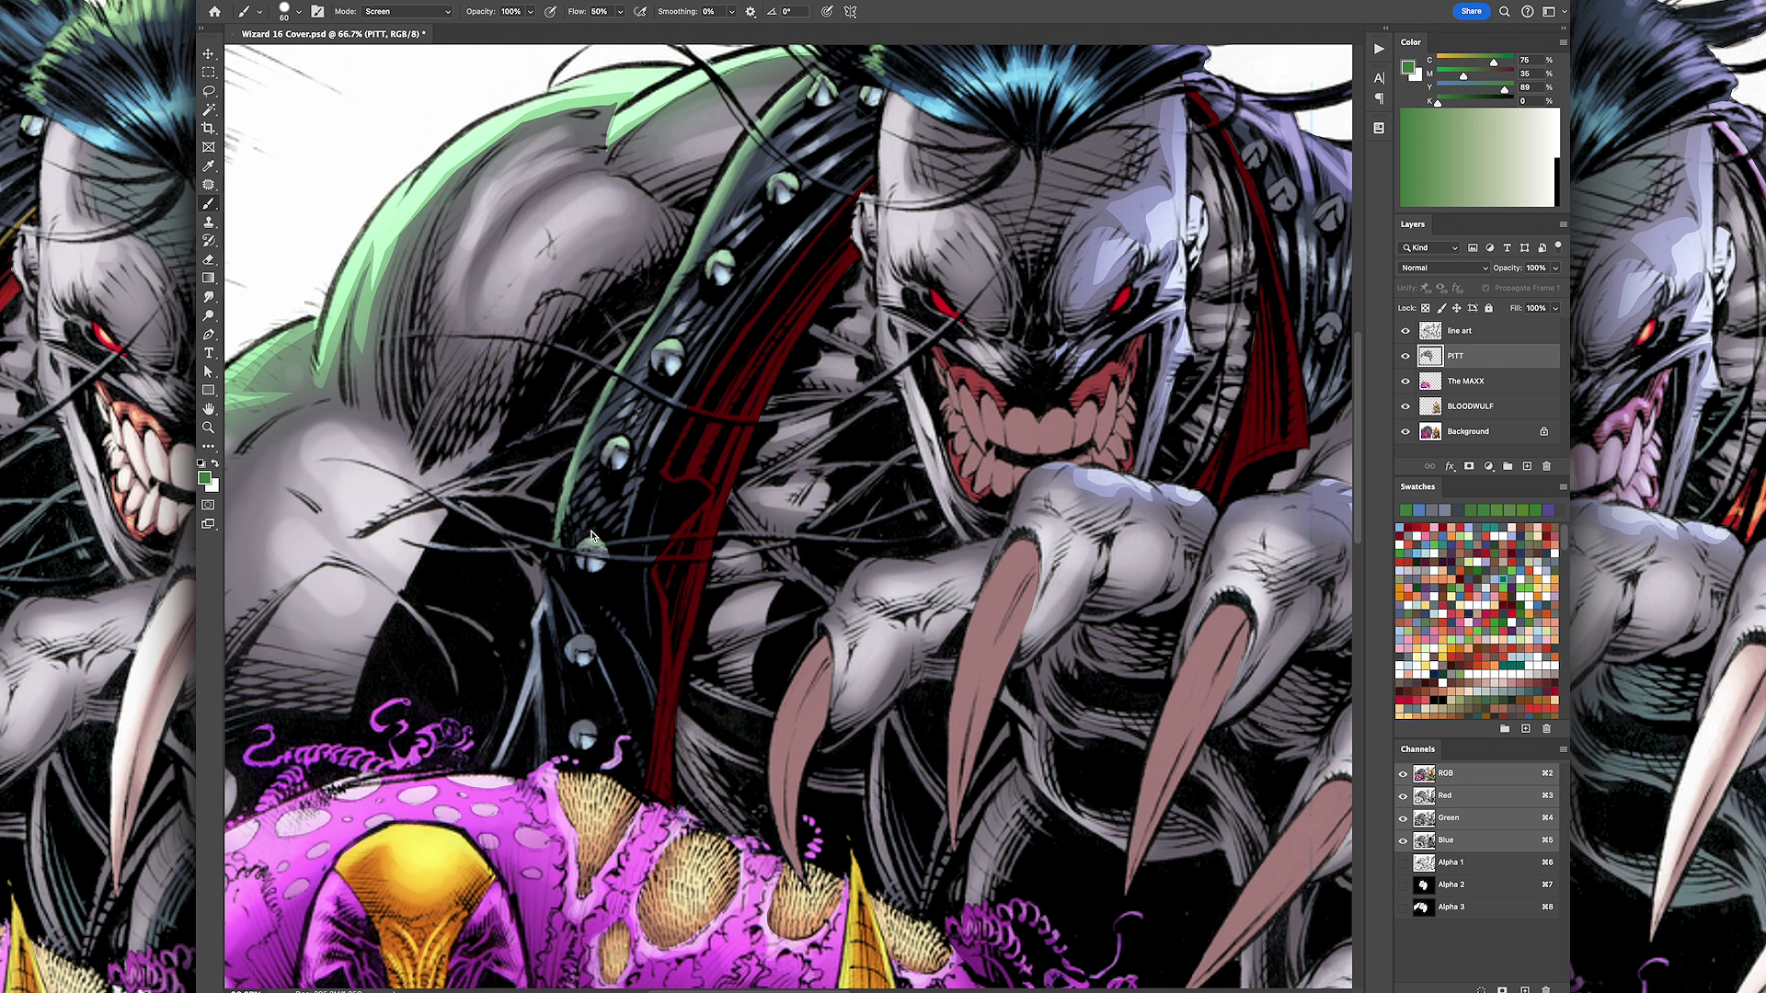
pyautogui.press('super+minus')
pyautogui.press('super+minus')
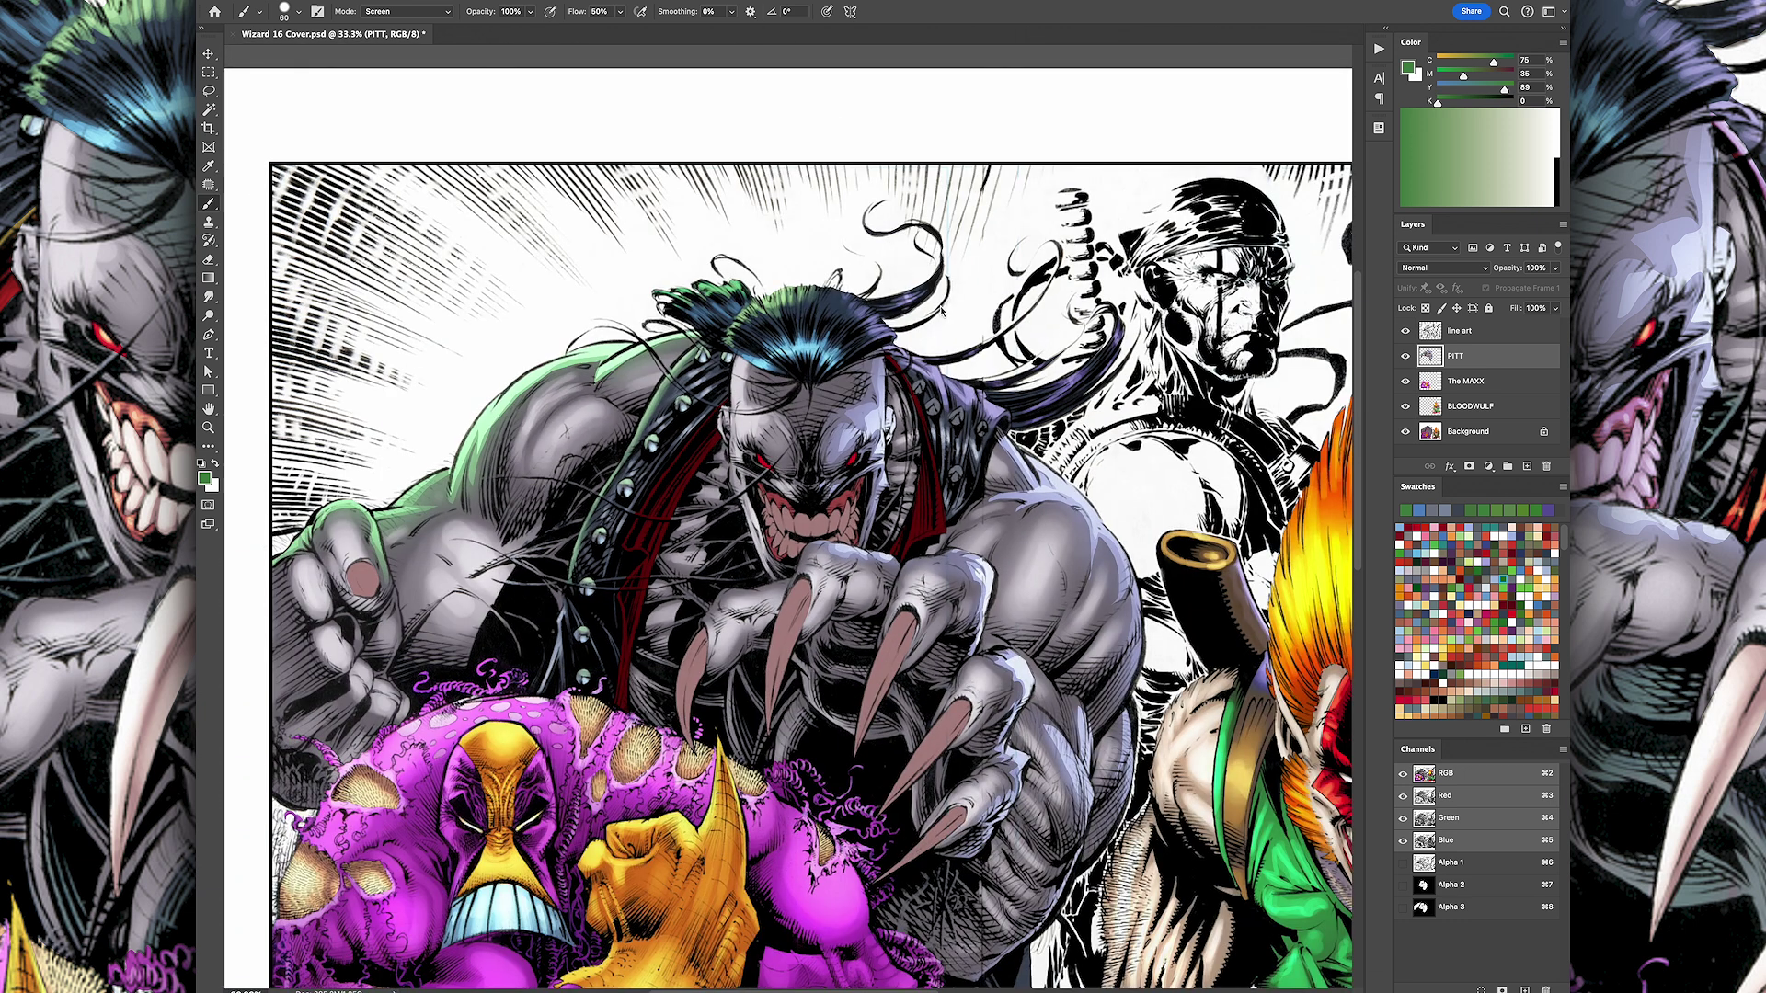
pyautogui.scroll(5, 942, 313)
# Step: Adjust the paint colour and stroke bright red and orange-red accents down the straps
pyautogui.keyDown('alt'); pyautogui.click(622, 277); pyautogui.keyUp('alt')
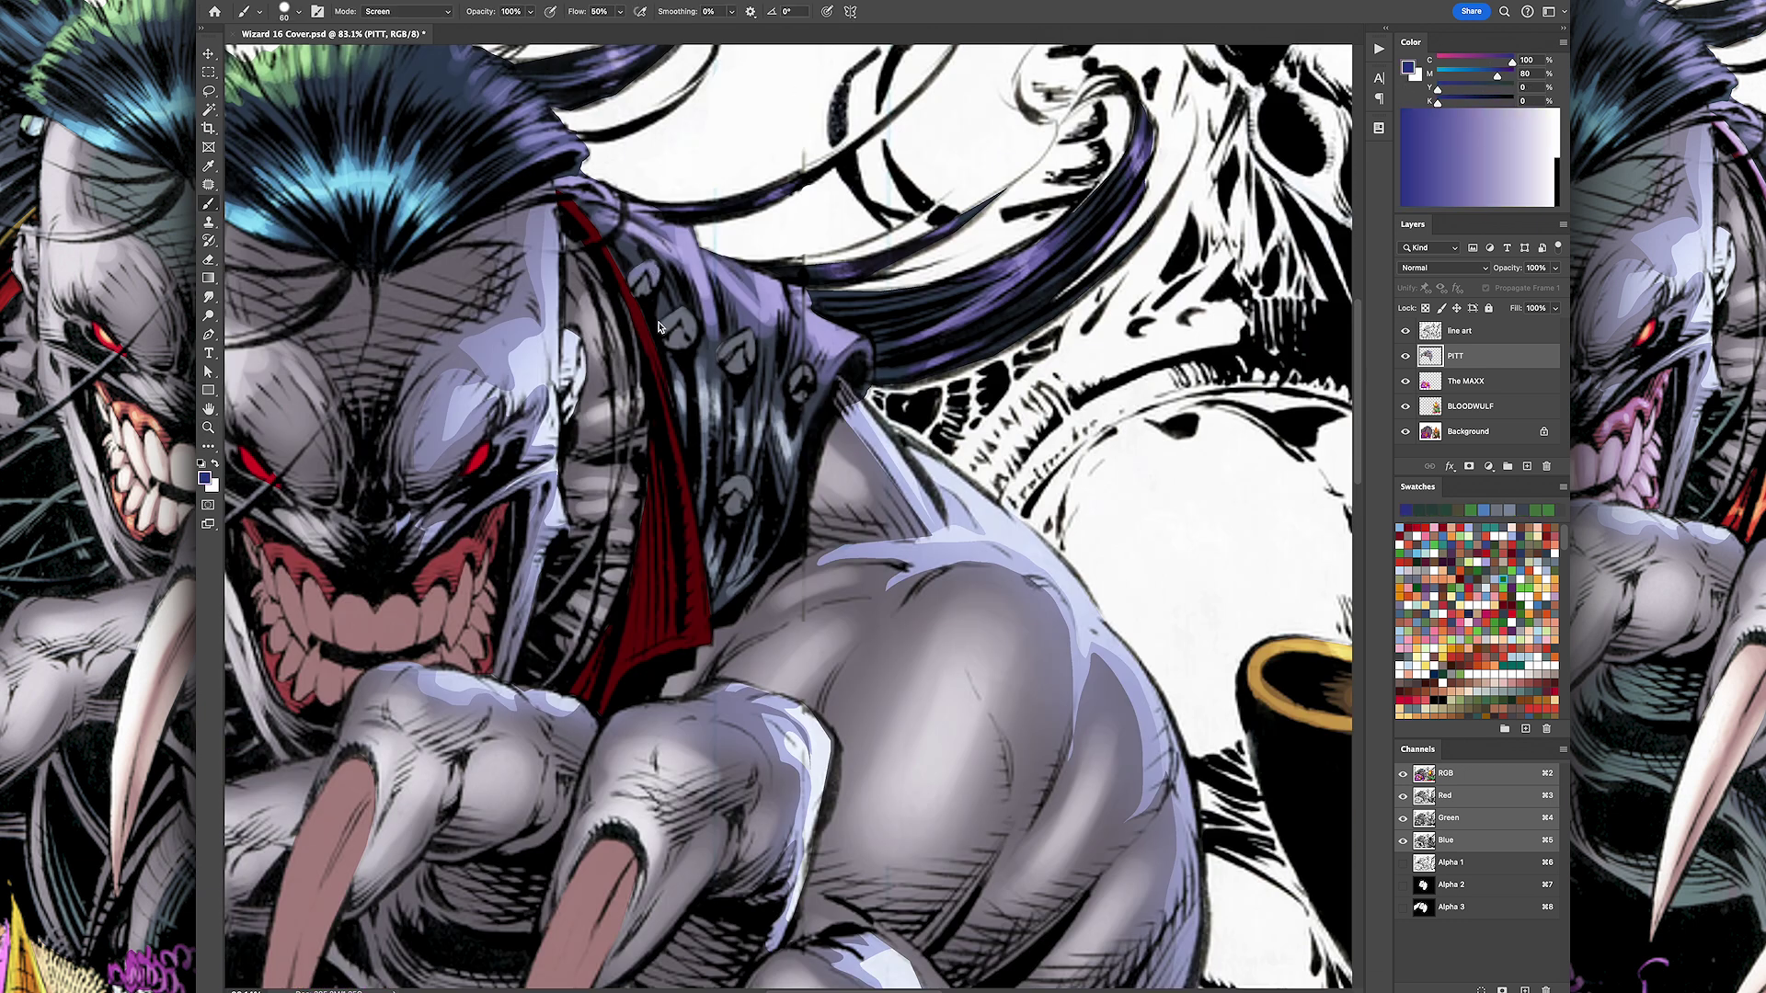
pyautogui.moveTo(1497, 76); pyautogui.dragTo(1457, 68)
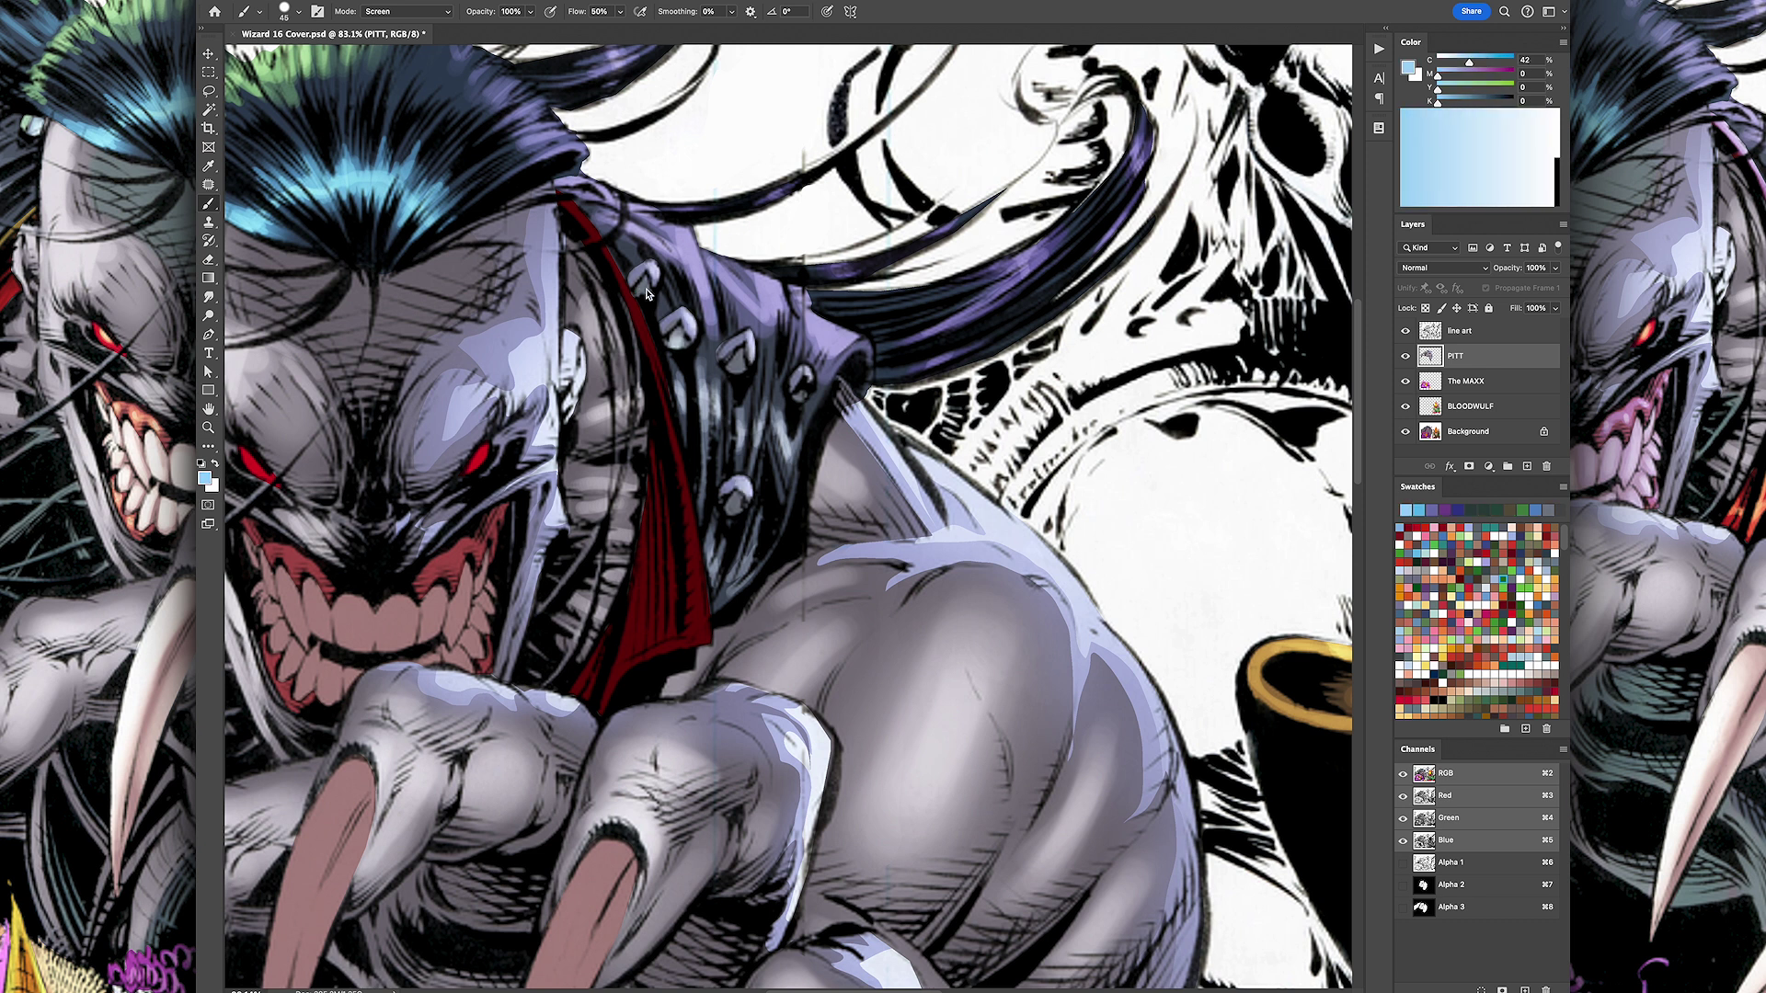
pyautogui.scroll(-5, 780, 327)
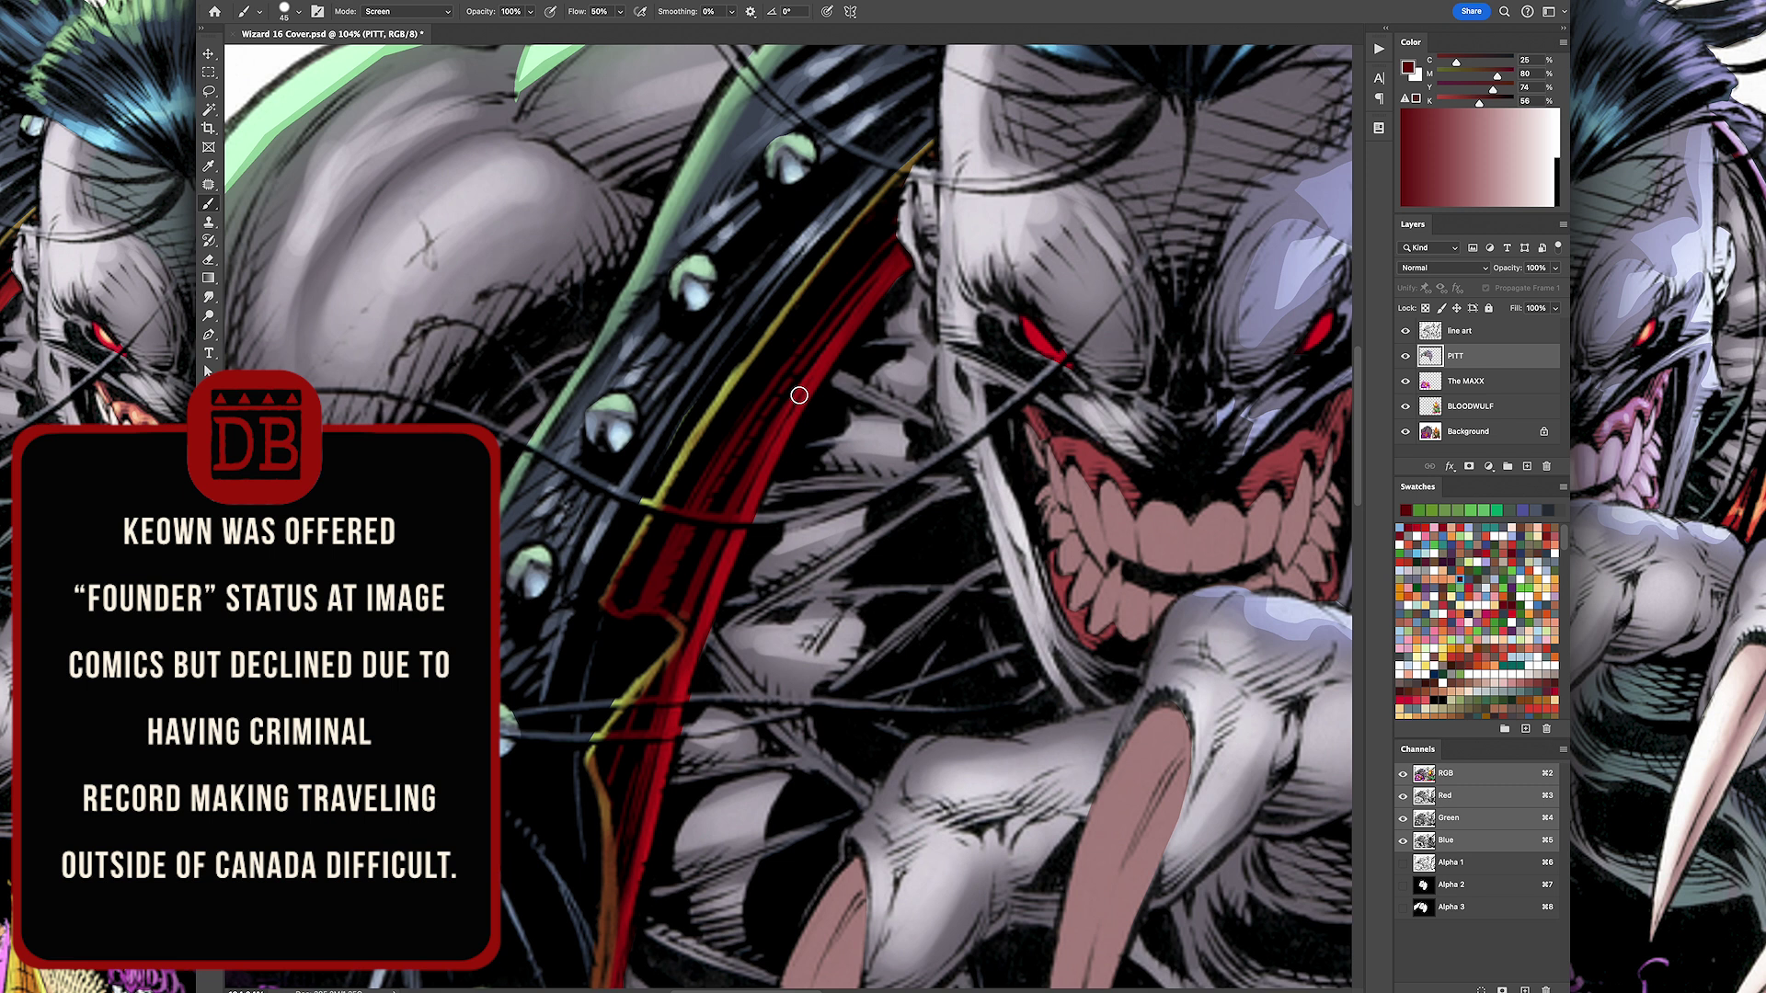
pyautogui.press('[')
pyautogui.moveTo(798, 396); pyautogui.dragTo(691, 607)
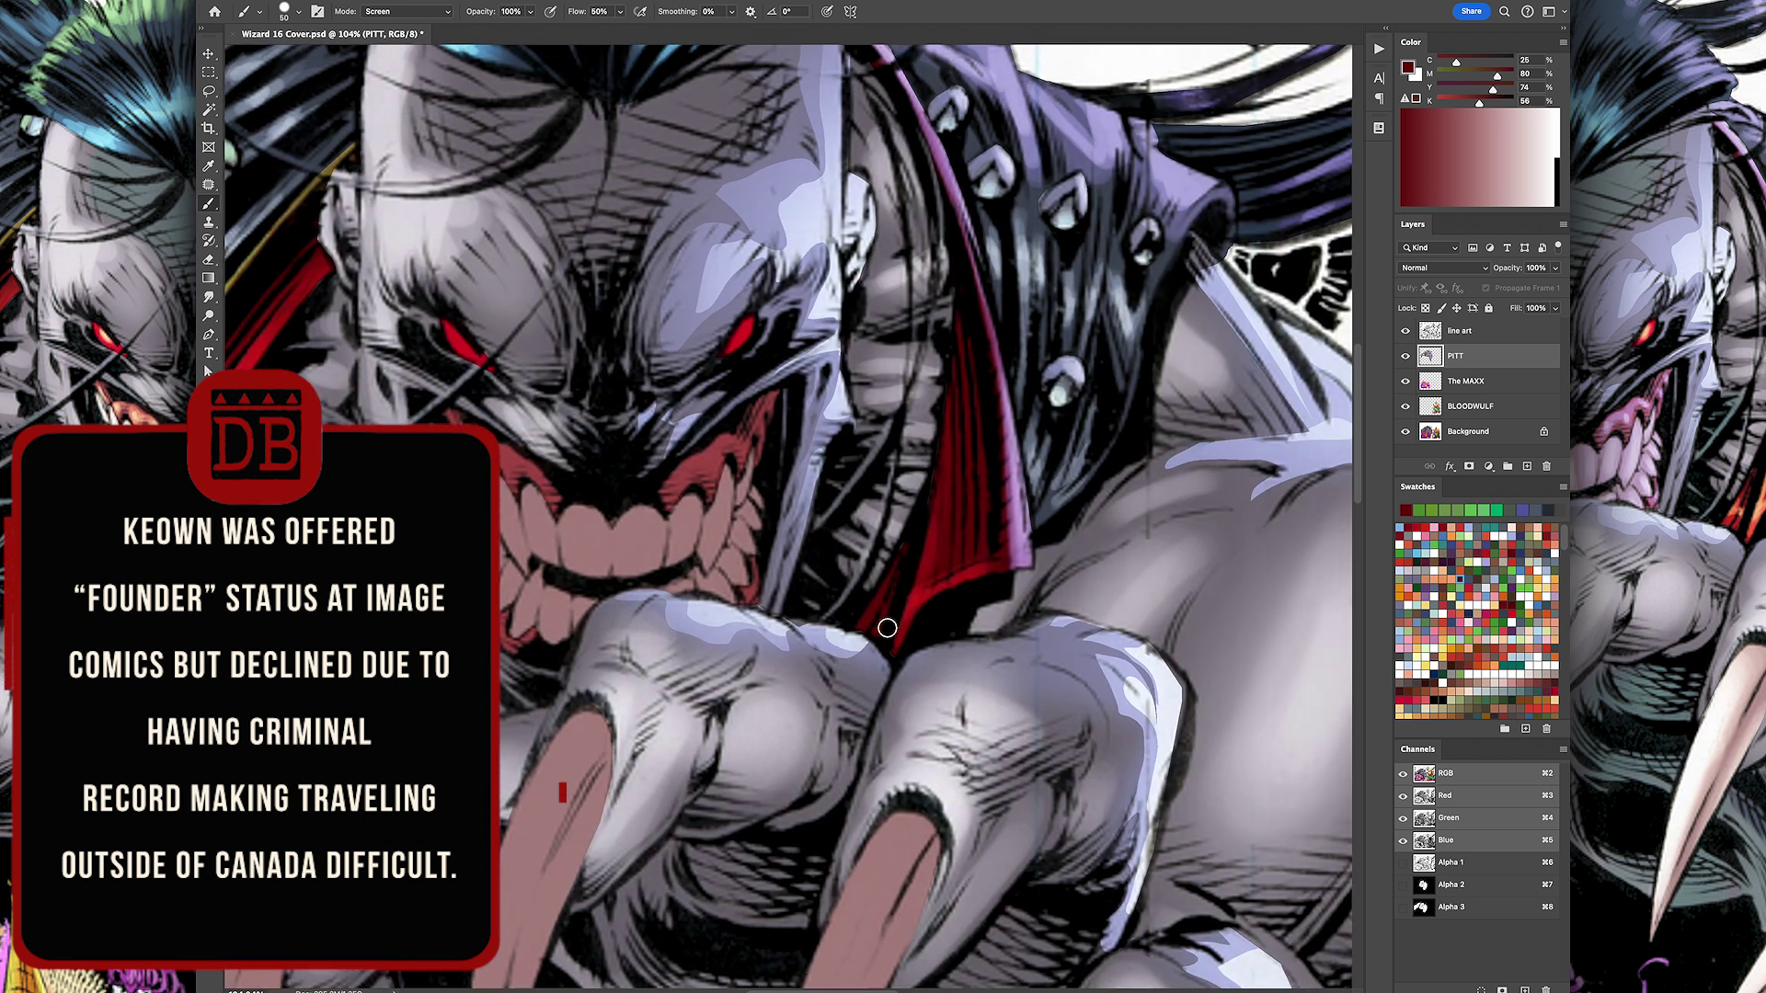
pyautogui.moveTo(934, 479); pyautogui.dragTo(897, 634)
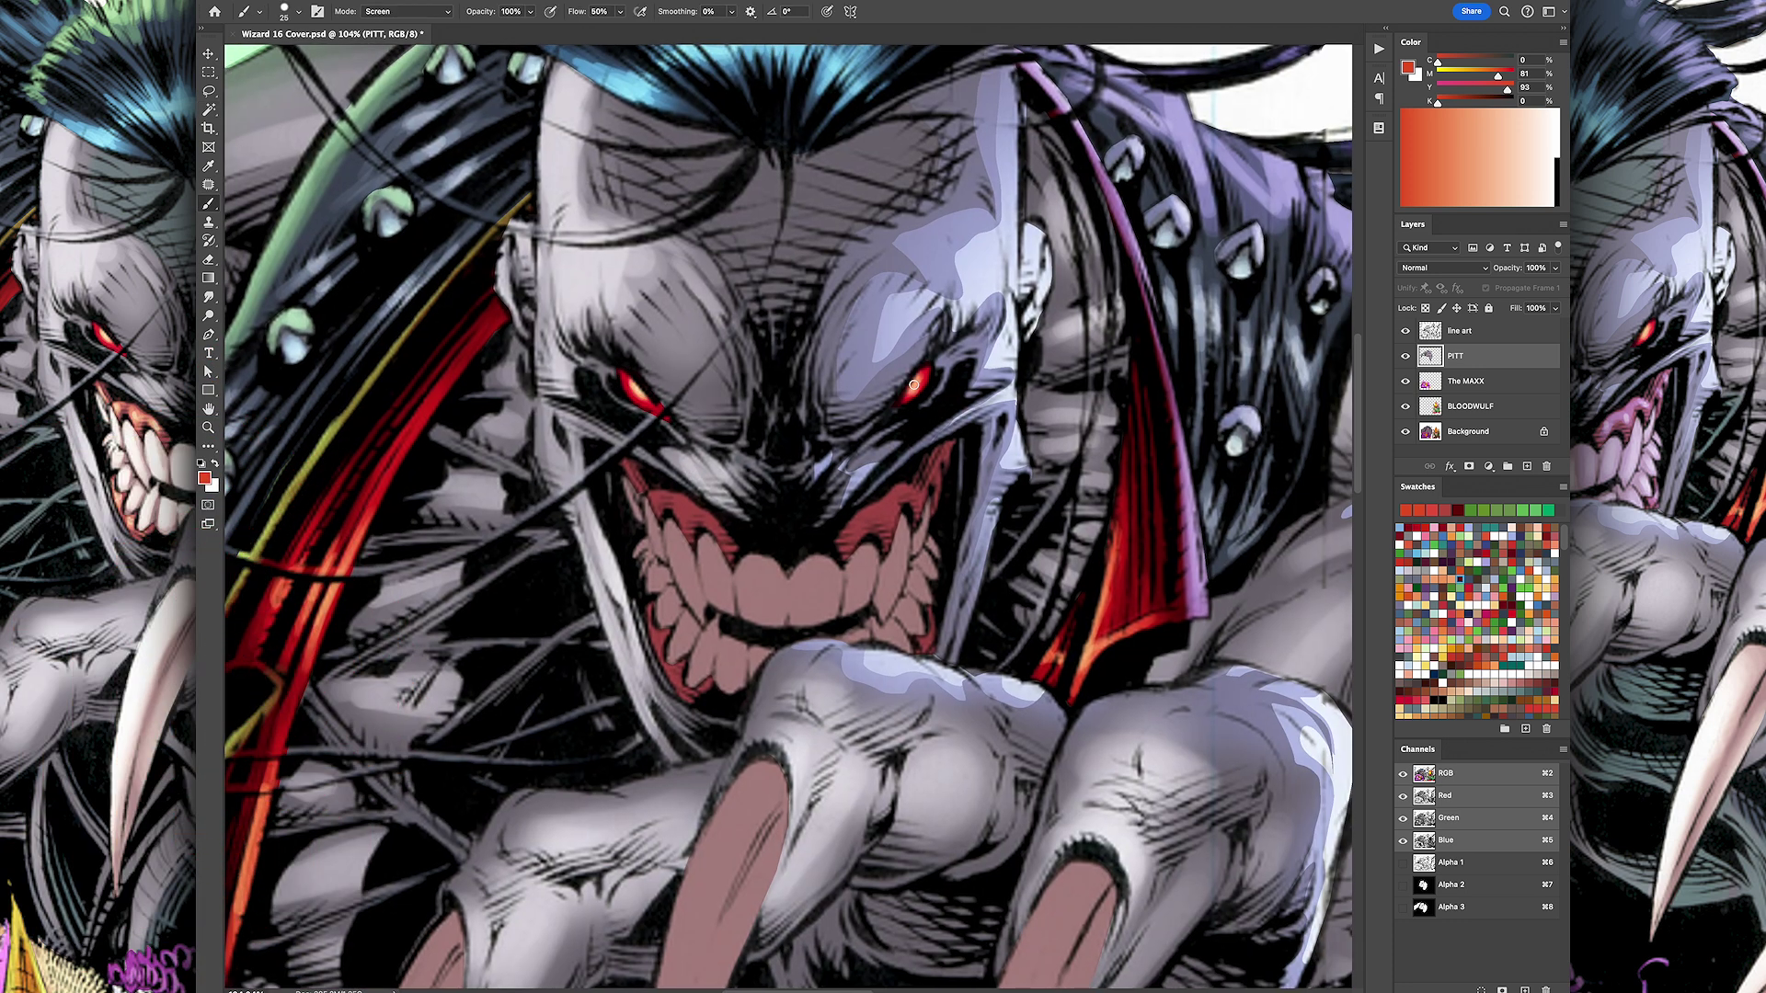
pyautogui.hotkey('ctrl', '-')
pyautogui.hotkey('ctrl', '-')
pyautogui.hotkey('ctrl', '-')
pyautogui.scroll(-5, 965, 733)
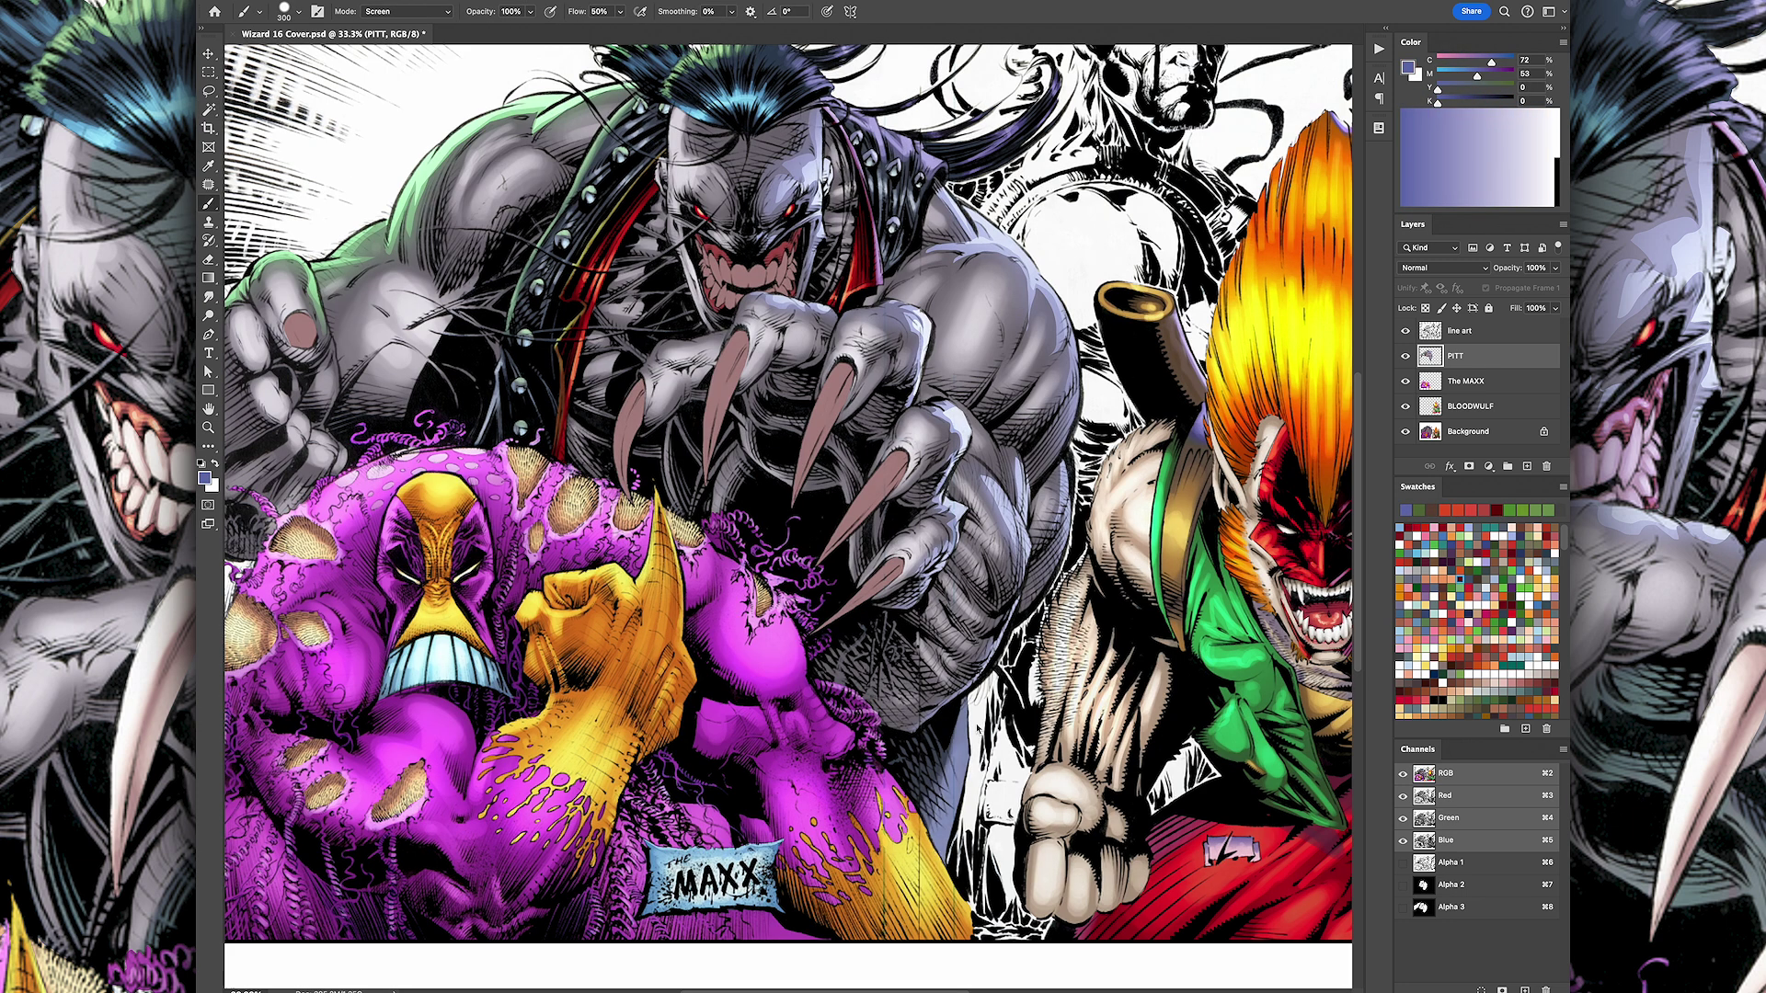
# Step: Deselect the mouth and paint the right-side gums in salmon, purple and light pink
pyautogui.scroll(5, 718, 212)
pyautogui.press('w')
pyautogui.hotkey('ctrl', 's')
pyautogui.hotkey('ctrl', 'd')
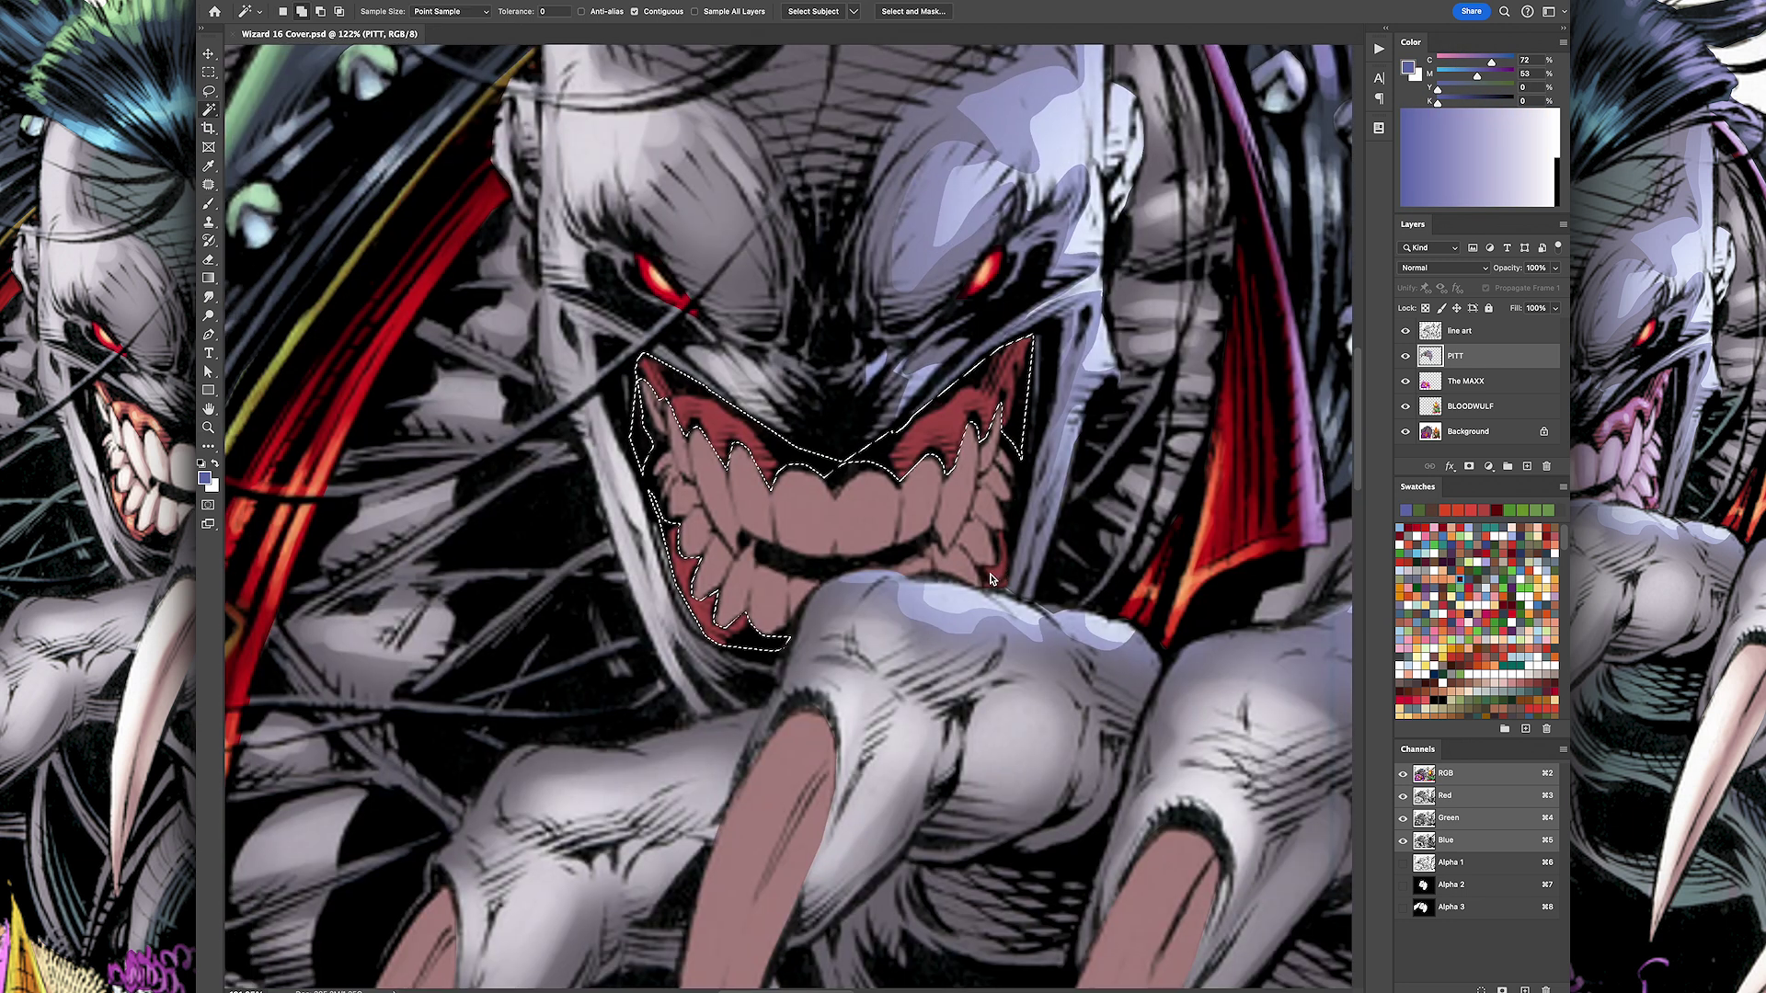
pyautogui.press('b')
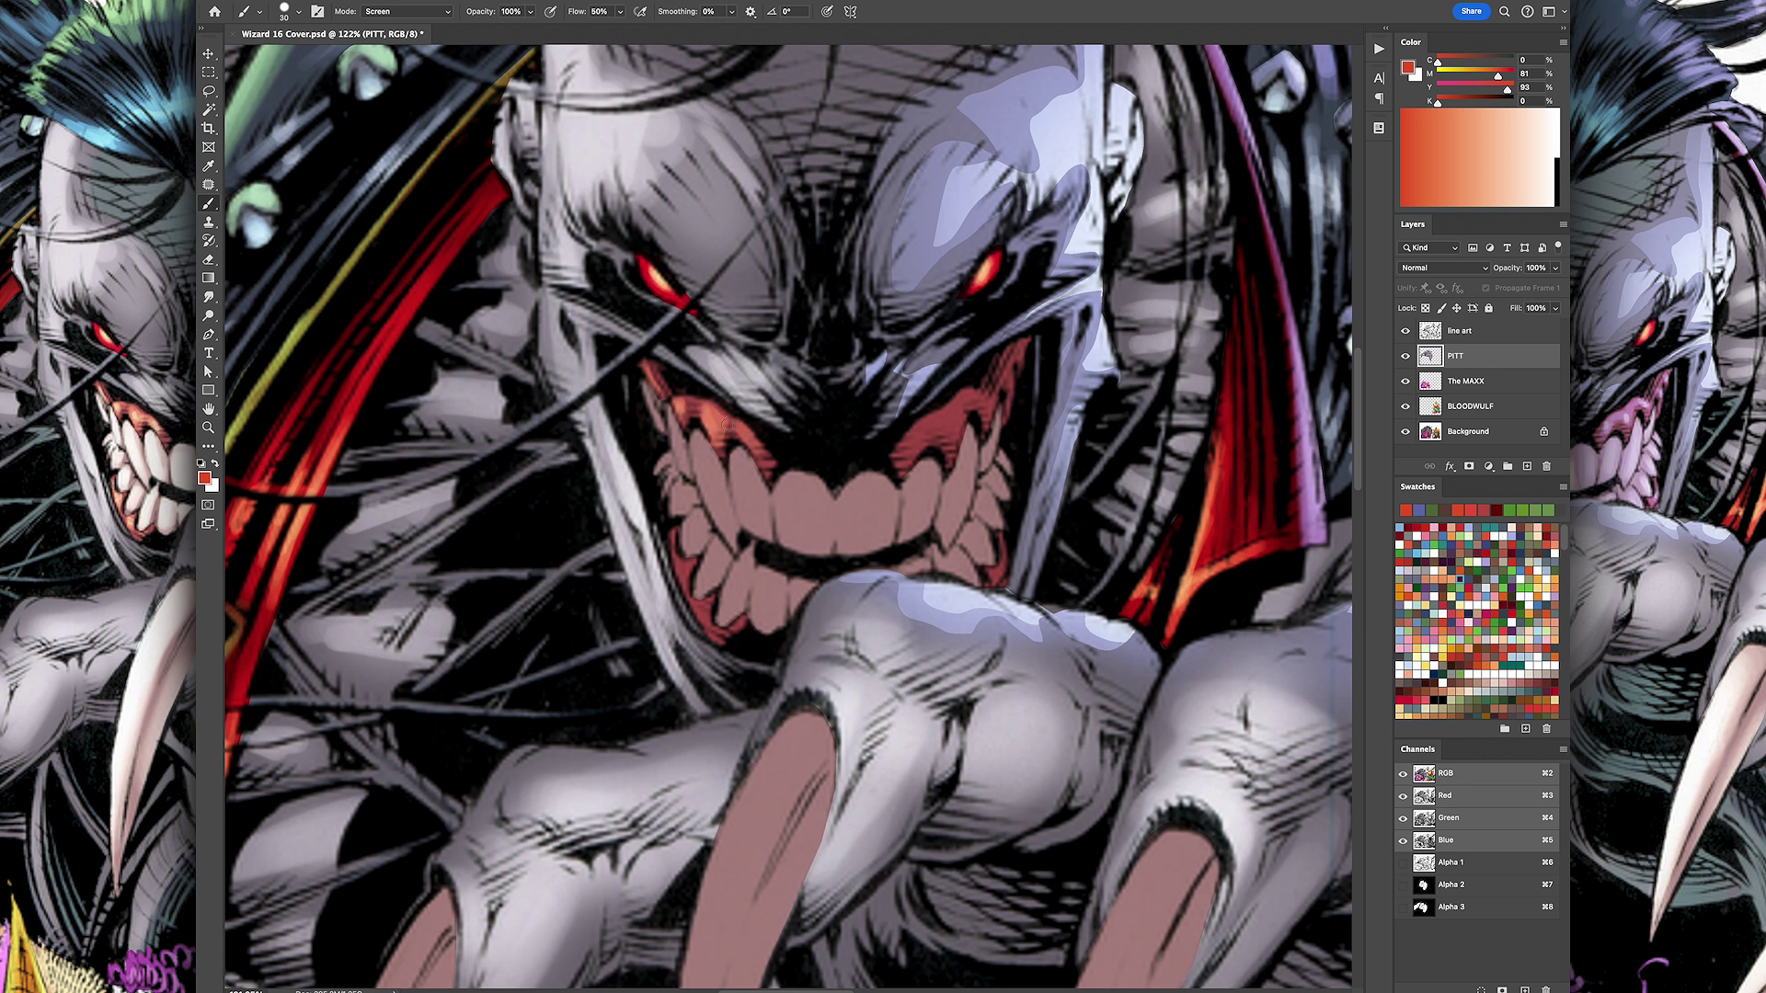
pyautogui.keyDown('alt'); pyautogui.click(716, 629); pyautogui.keyUp('alt')
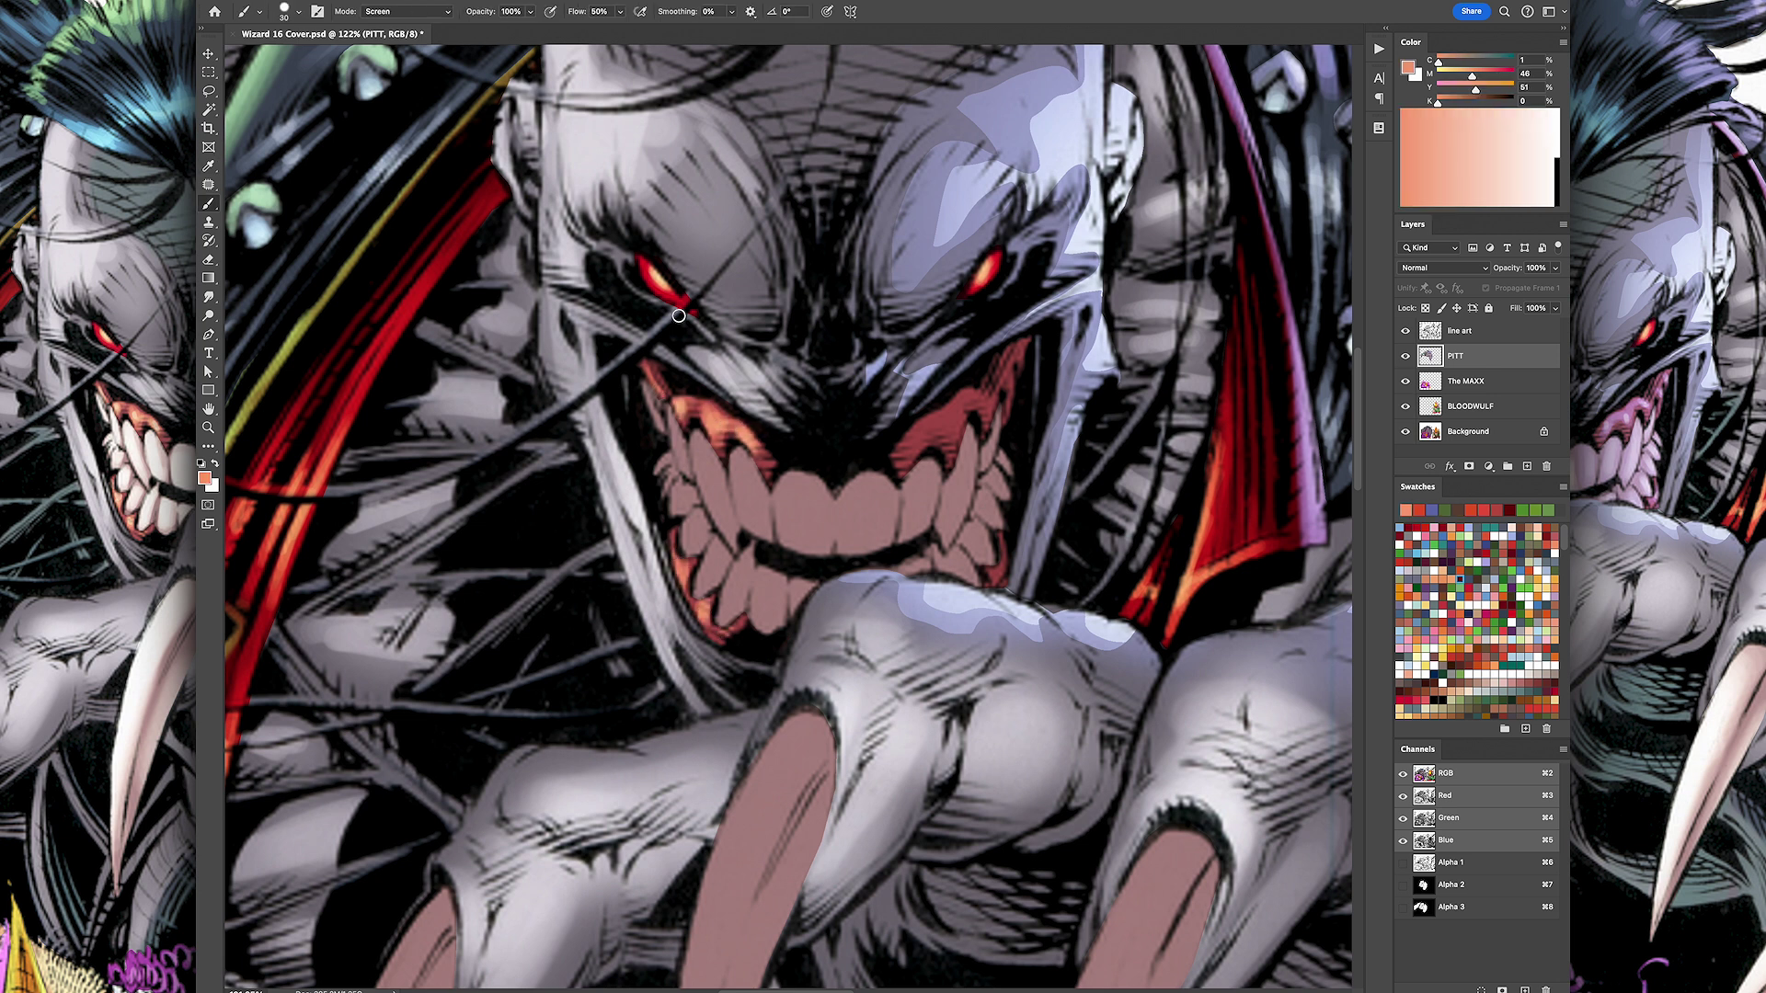
pyautogui.keyDown('alt'); pyautogui.click(1159, 281); pyautogui.keyUp('alt')
pyautogui.moveTo(1021, 340); pyautogui.dragTo(961, 395)
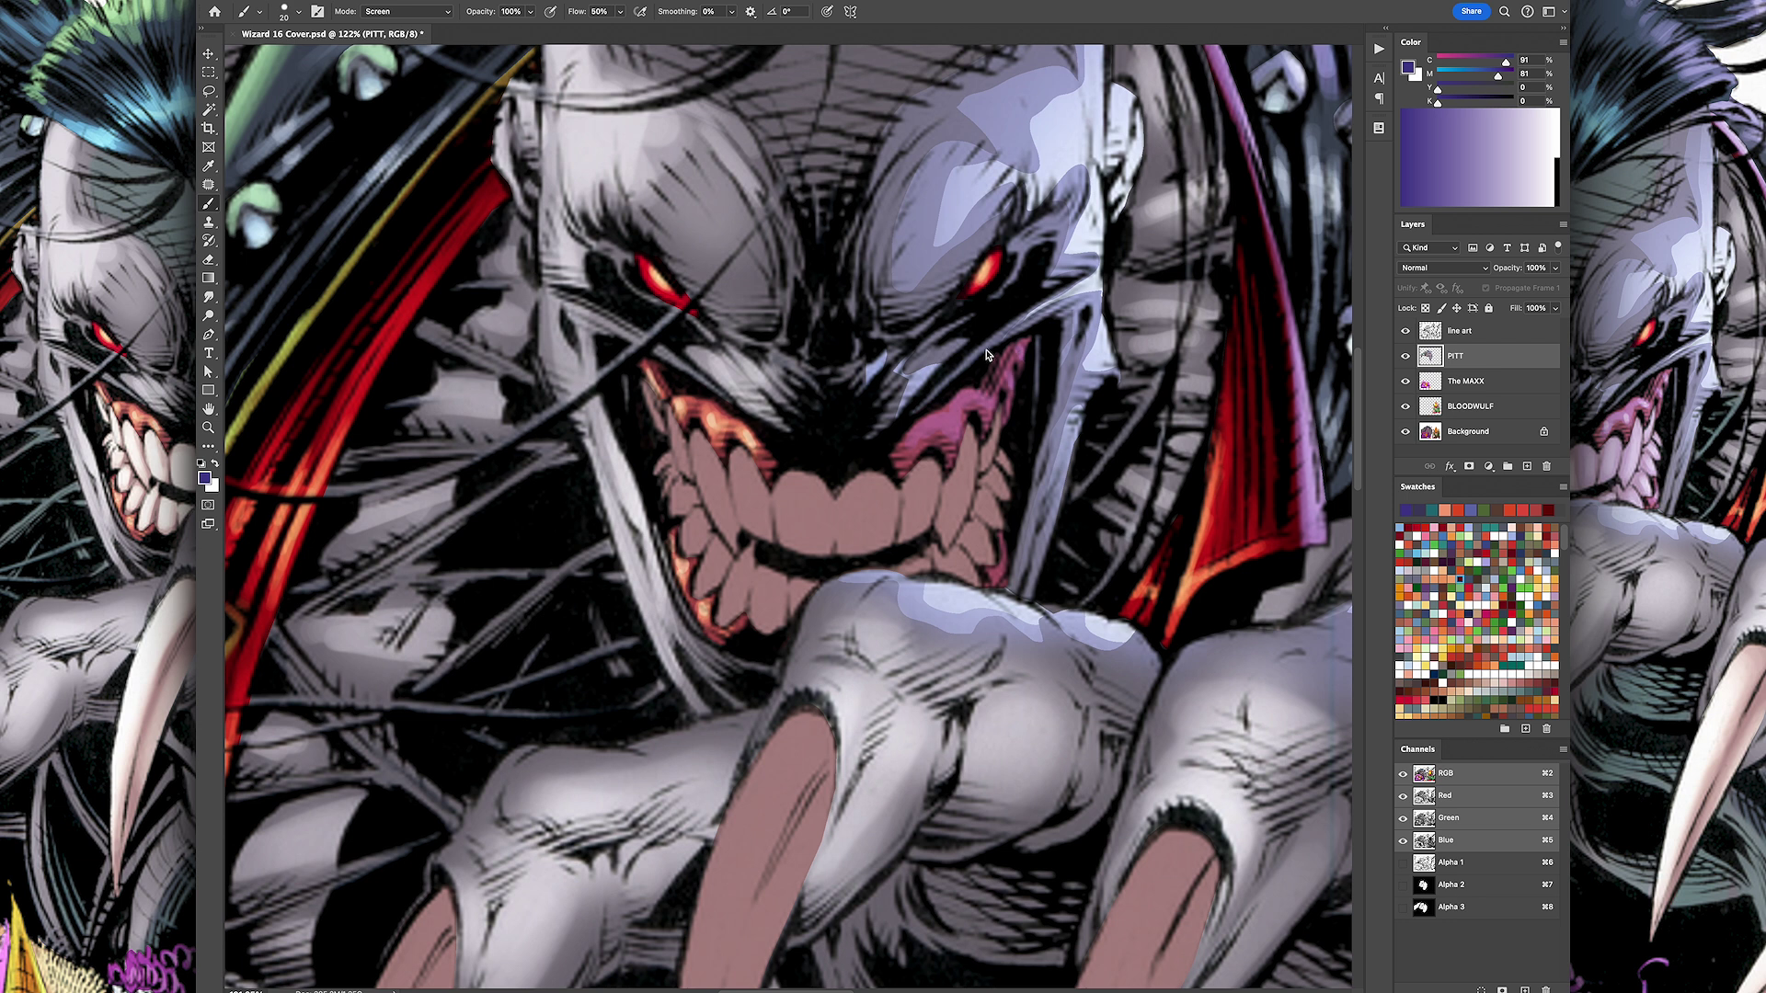
pyautogui.keyDown('alt'); pyautogui.click(914, 436); pyautogui.keyUp('alt')
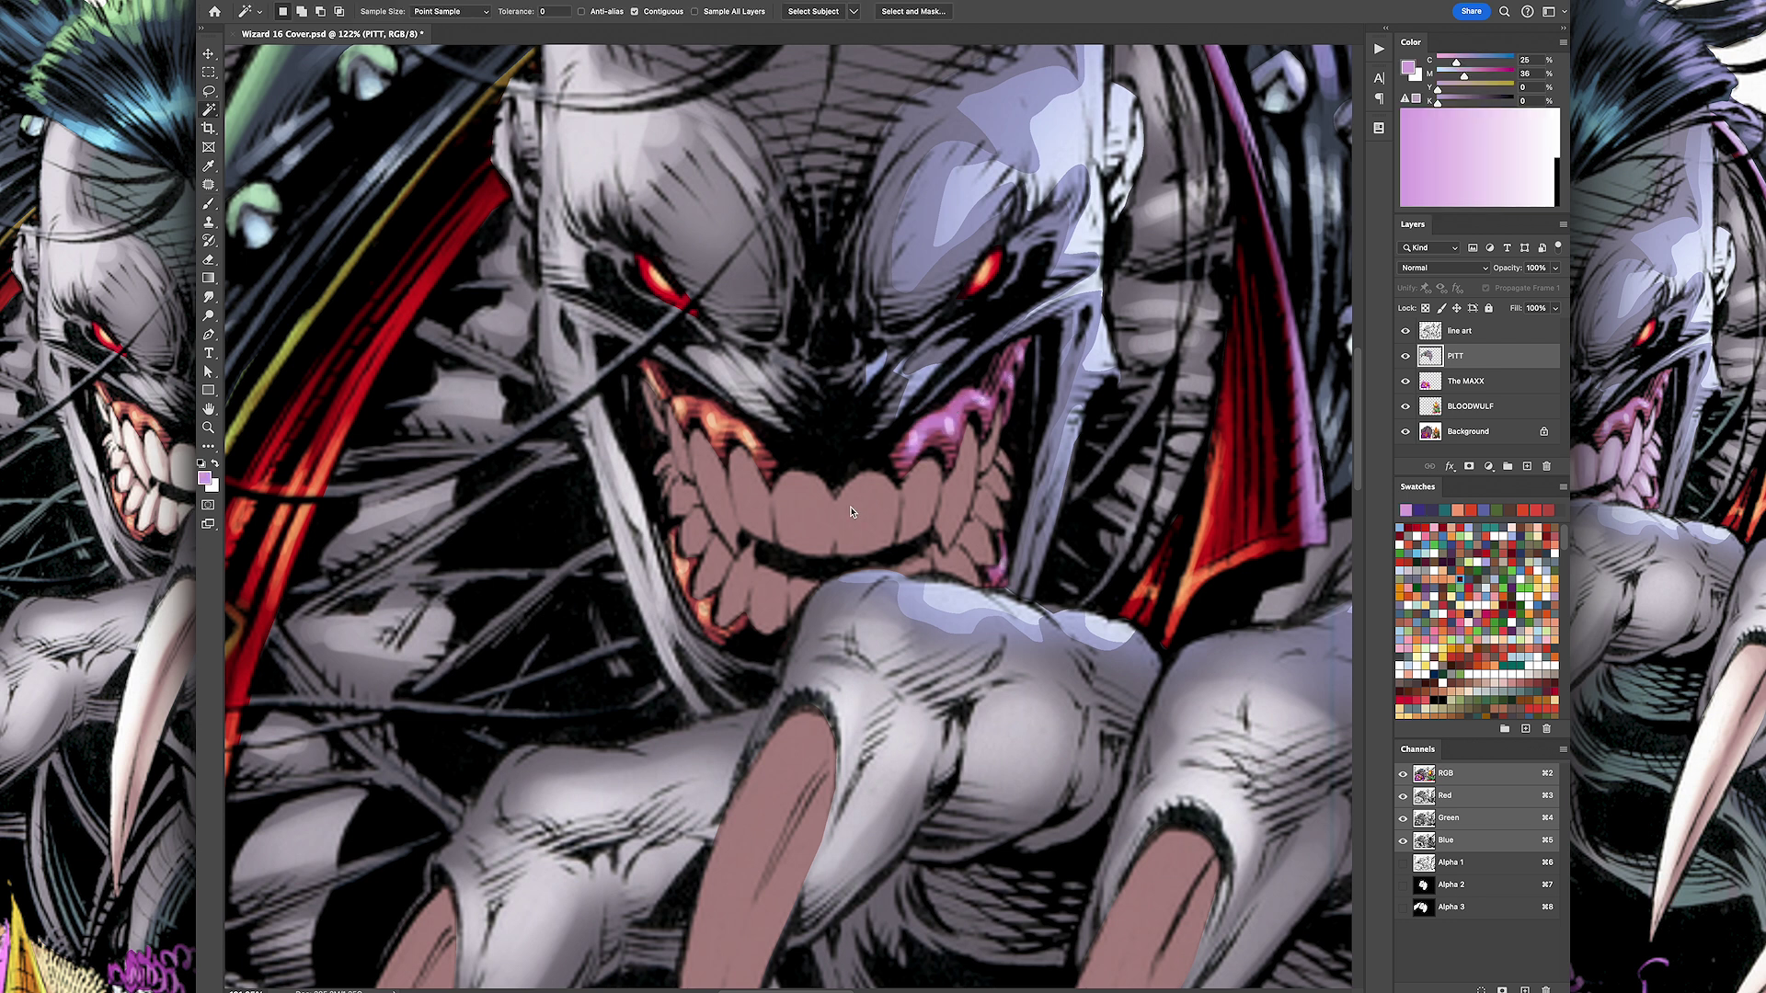
pyautogui.moveTo(1007, 423)
pyautogui.mouseDown()
pyautogui.moveTo(873, 501)
pyautogui.moveTo(955, 586)
pyautogui.mouseUp()
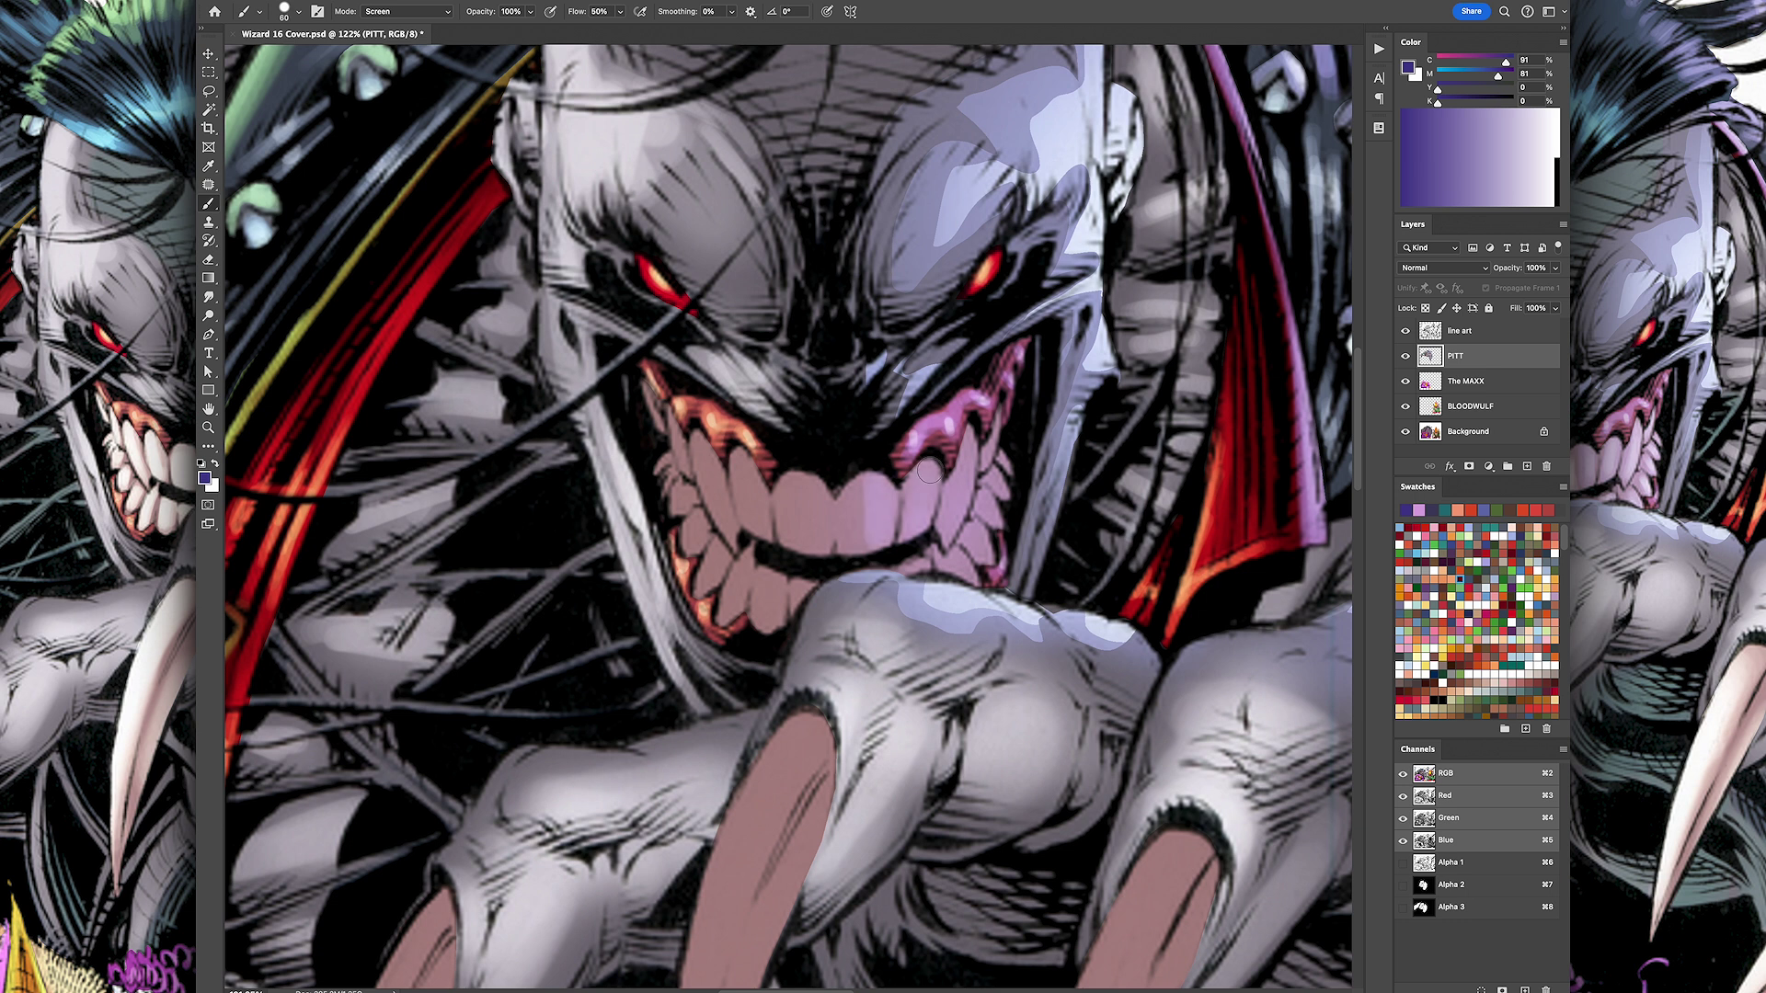
pyautogui.press('[')
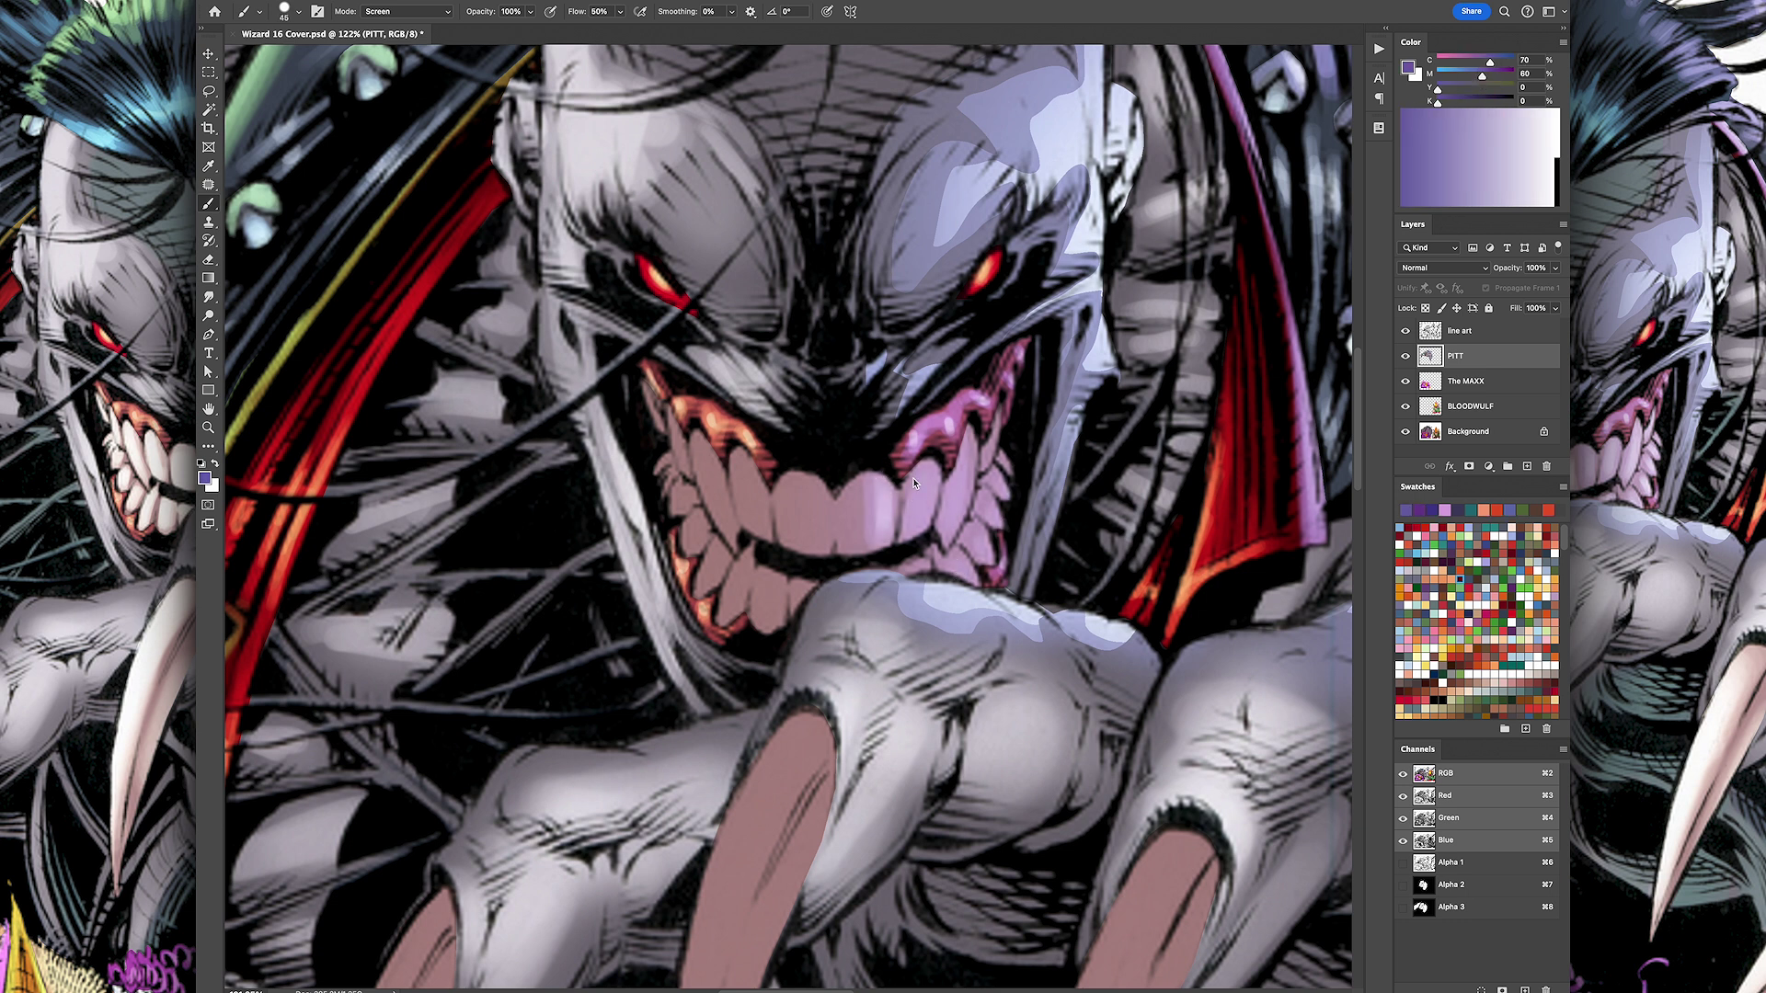
pyautogui.press('[')
pyautogui.moveTo(956, 539); pyautogui.dragTo(988, 478)
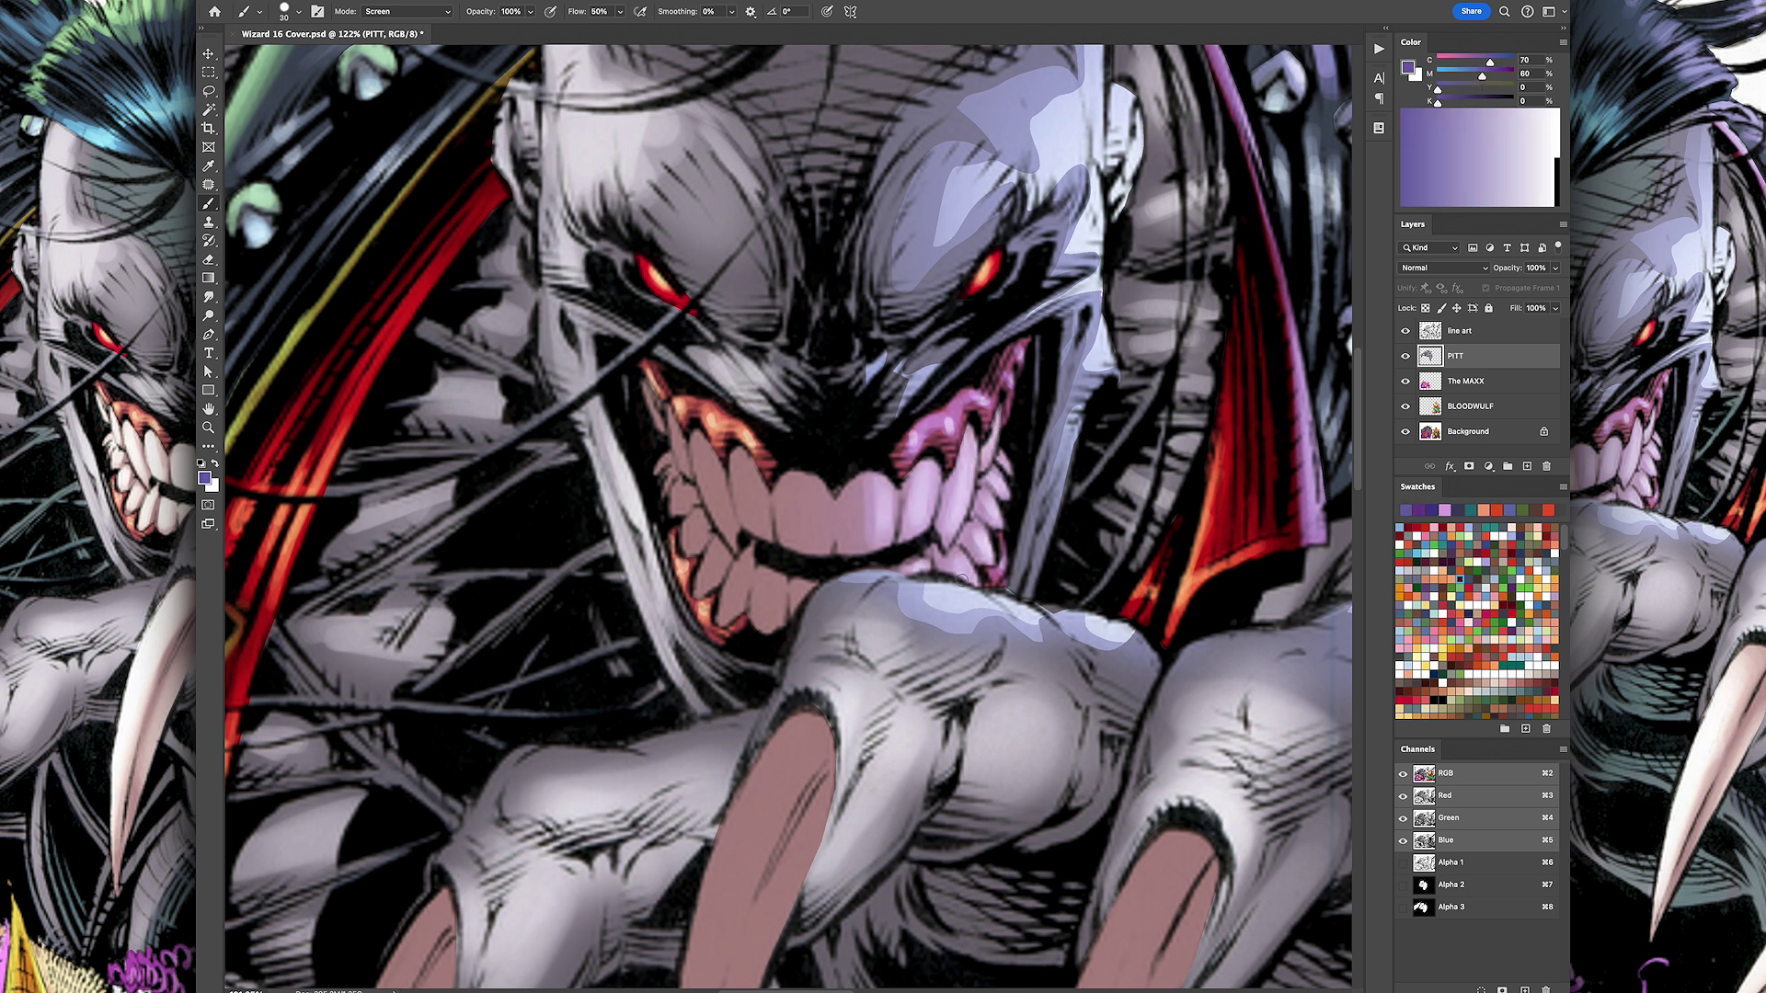
# Step: Brighten the left and middle teeth with a pale peach colour
pyautogui.click(1481, 507)
pyautogui.press(']')
pyautogui.press(']')
pyautogui.press(']')
pyautogui.moveTo(747, 451); pyautogui.dragTo(750, 534)
pyautogui.moveTo(782, 474); pyautogui.dragTo(823, 561)
pyautogui.moveTo(846, 492)
pyautogui.mouseDown()
pyautogui.moveTo(781, 499)
pyautogui.moveTo(685, 432)
pyautogui.moveTo(657, 471)
pyautogui.mouseUp()
pyautogui.press(']')
pyautogui.press('[')
pyautogui.press(']')
pyautogui.moveTo(746, 556); pyautogui.dragTo(764, 599)
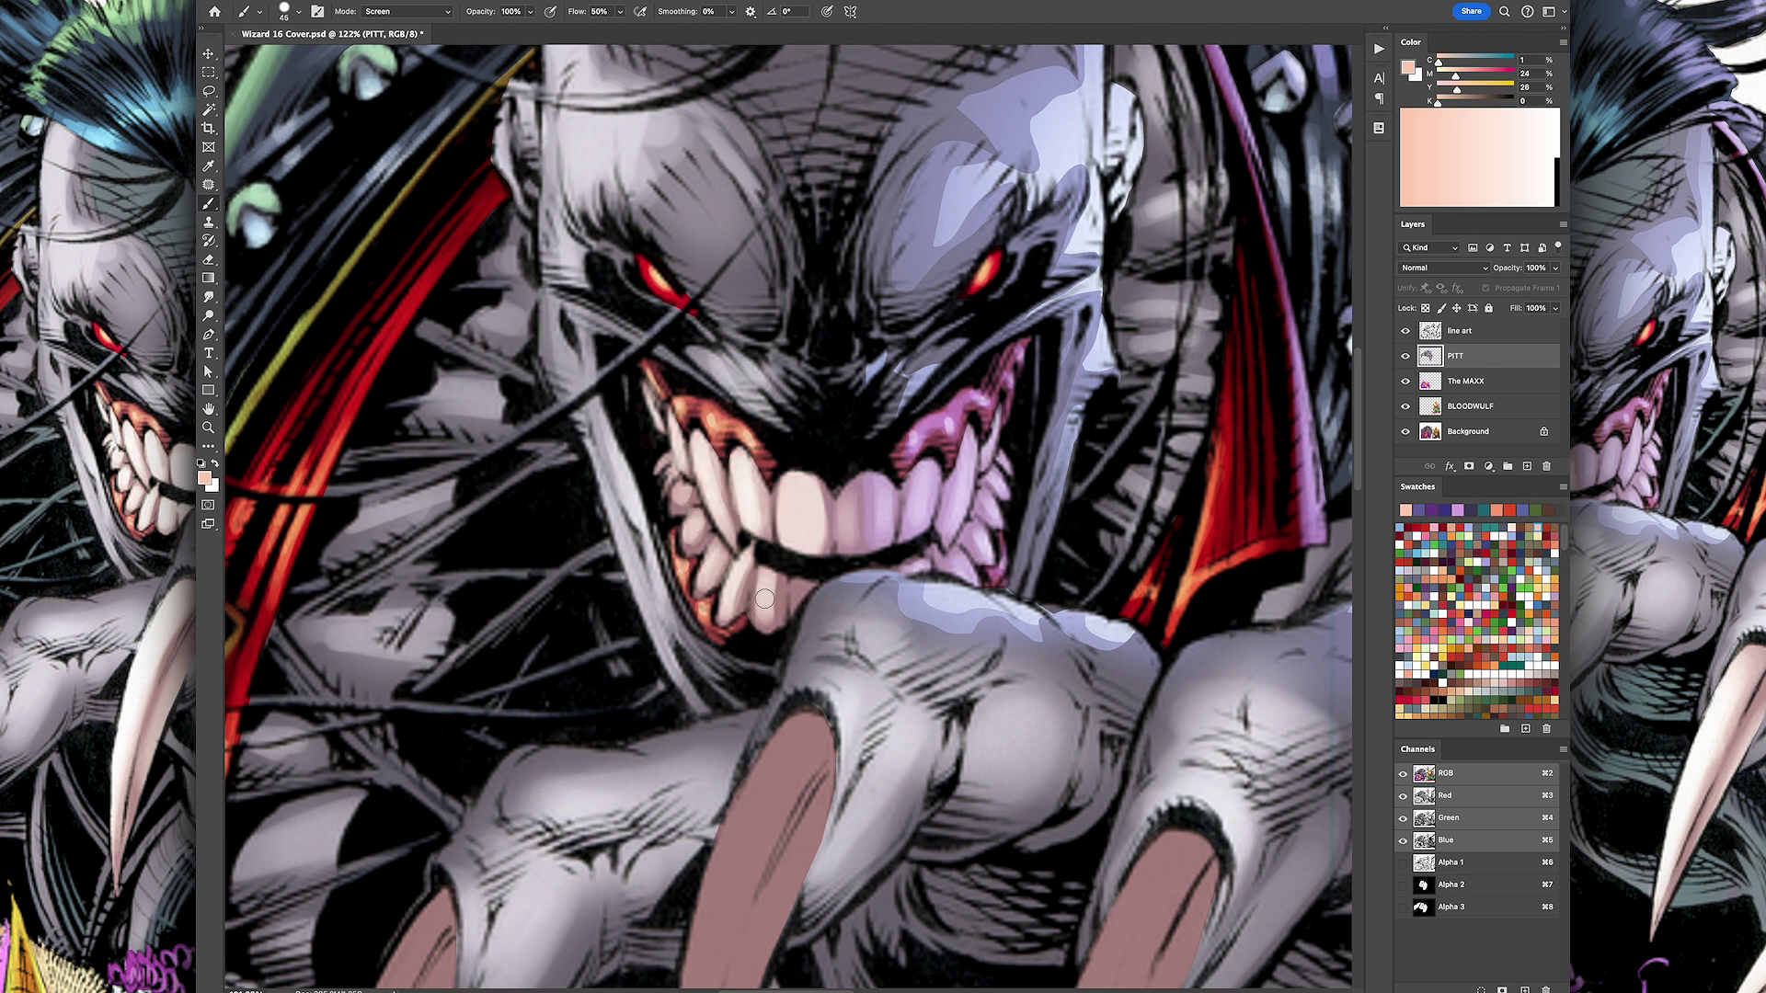
pyautogui.moveTo(670, 428)
pyautogui.mouseDown()
pyautogui.moveTo(708, 550)
pyautogui.moveTo(765, 591)
pyautogui.mouseUp()
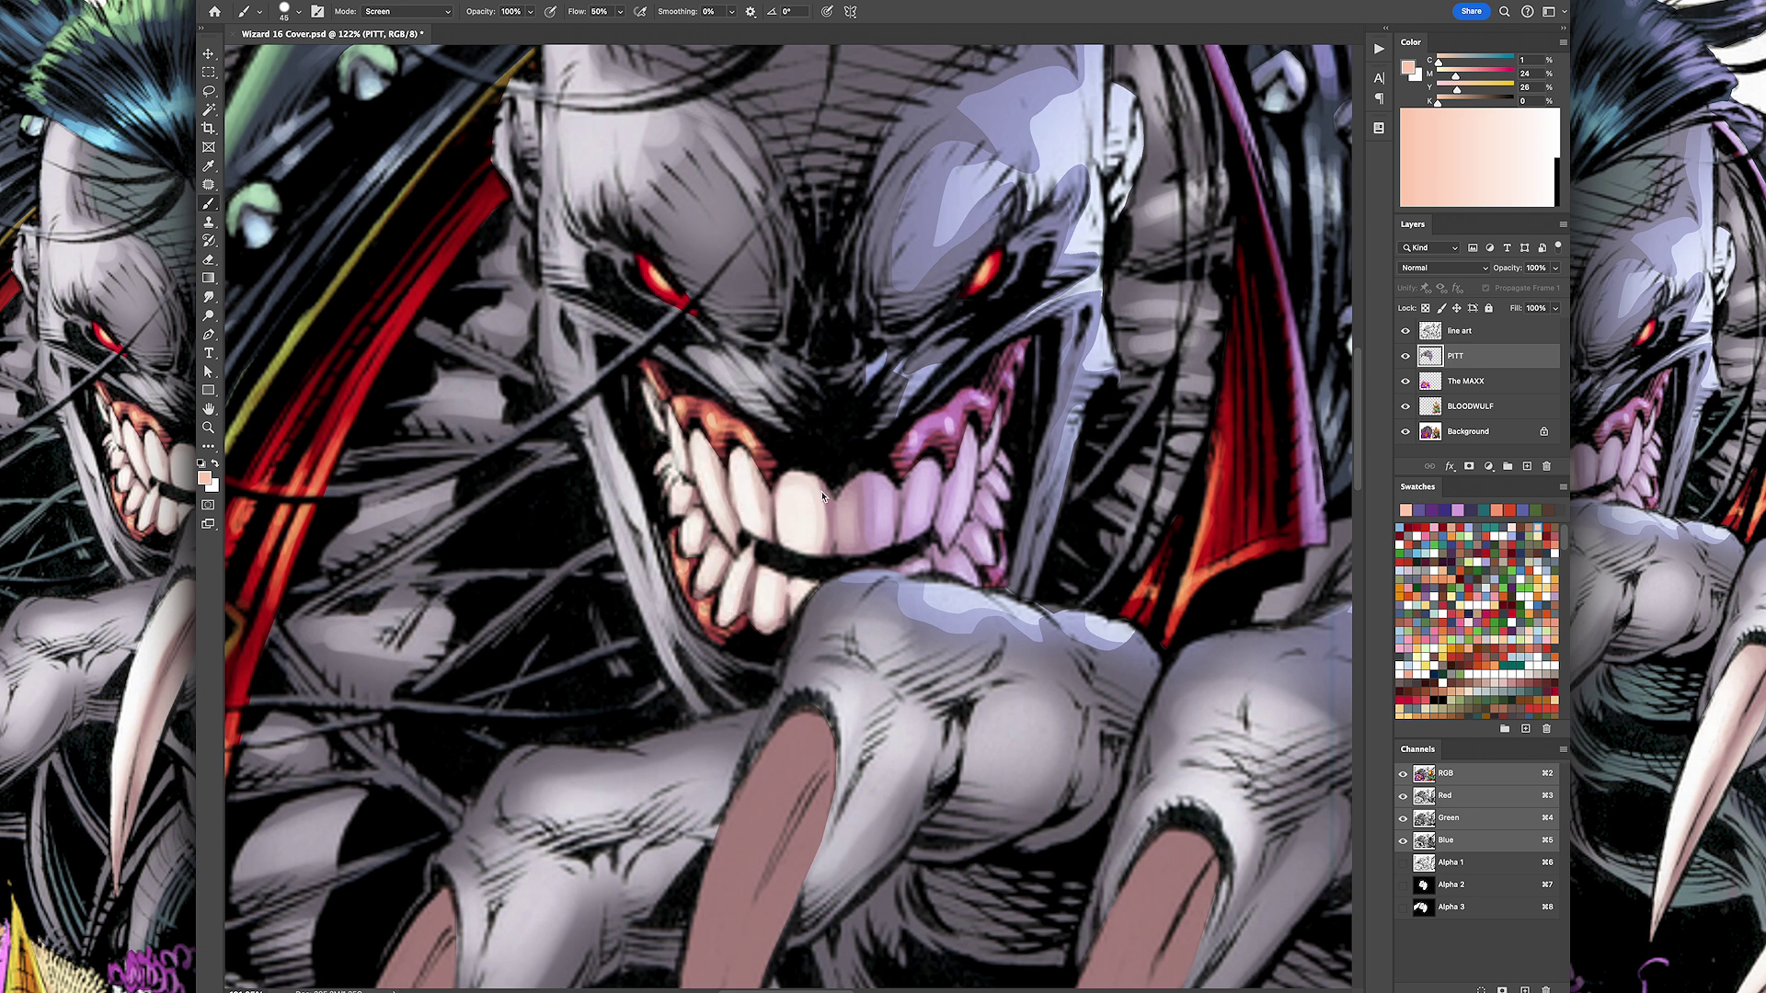
pyautogui.press('super+minus')
pyautogui.press('super+minus')
pyautogui.press('super+minus')
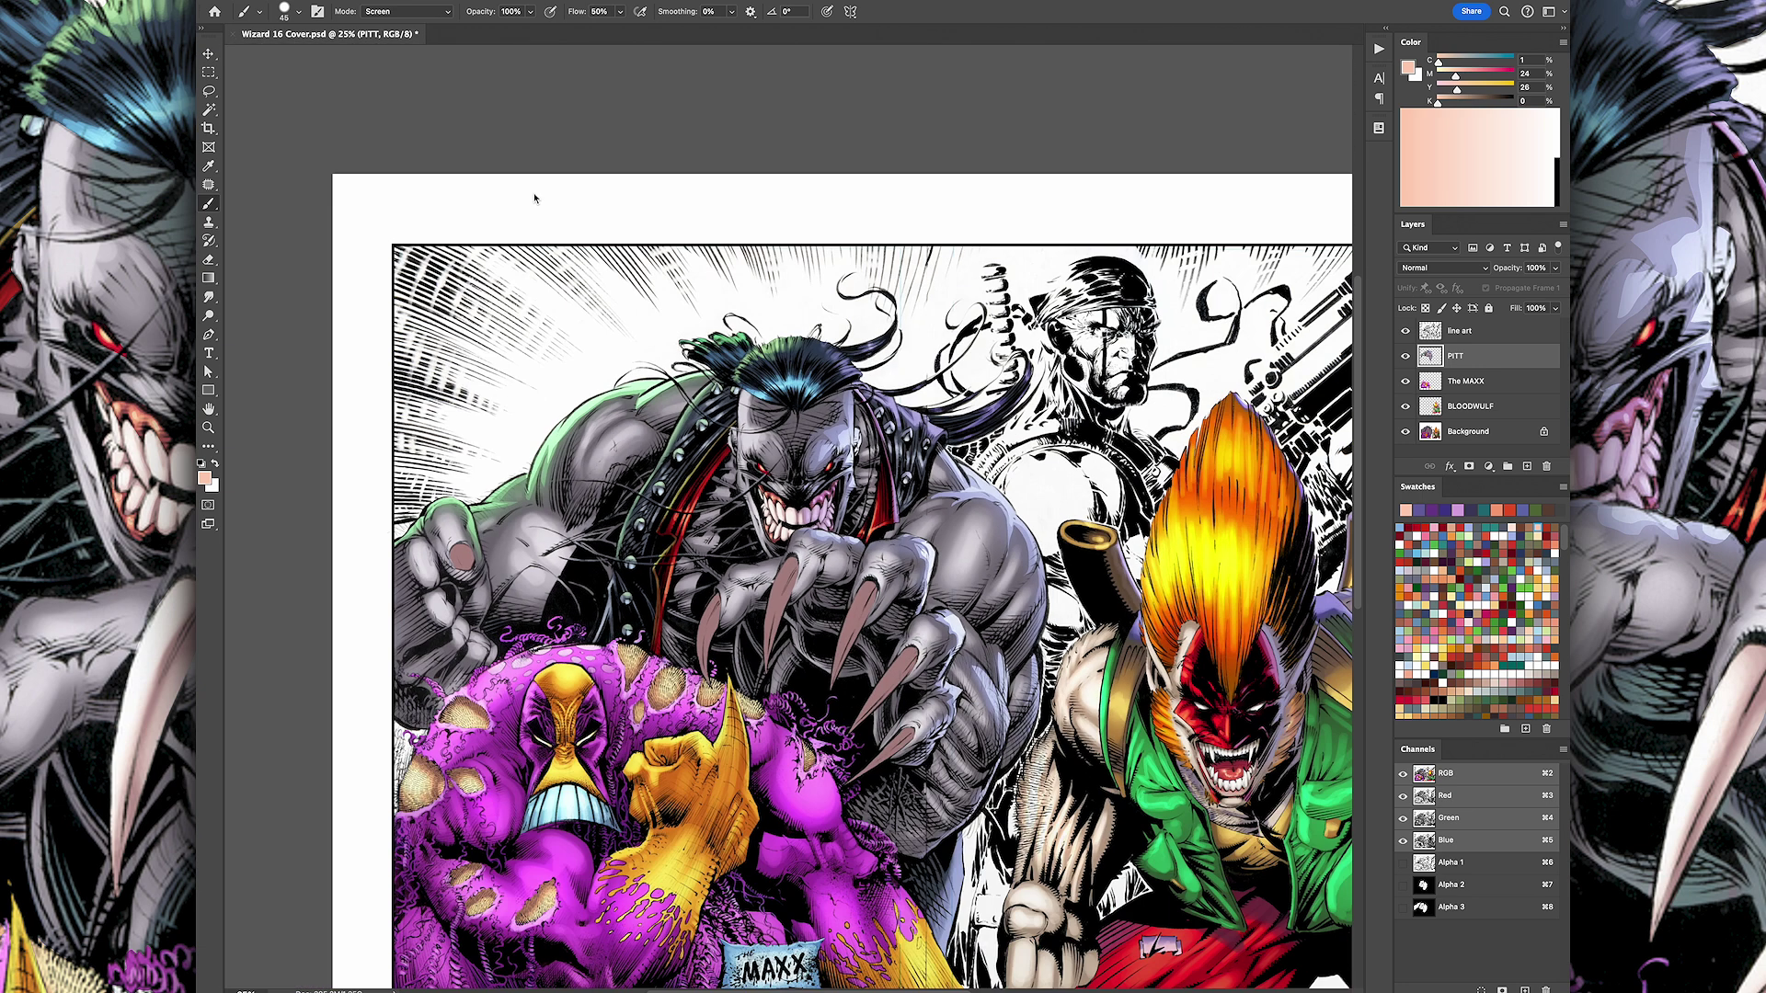
# Step: Brush the peach colour in Screen mode over each claw, from leftmost to fourth
pyautogui.scroll(2, 589, 525)
pyautogui.scroll(3, 688, 421)
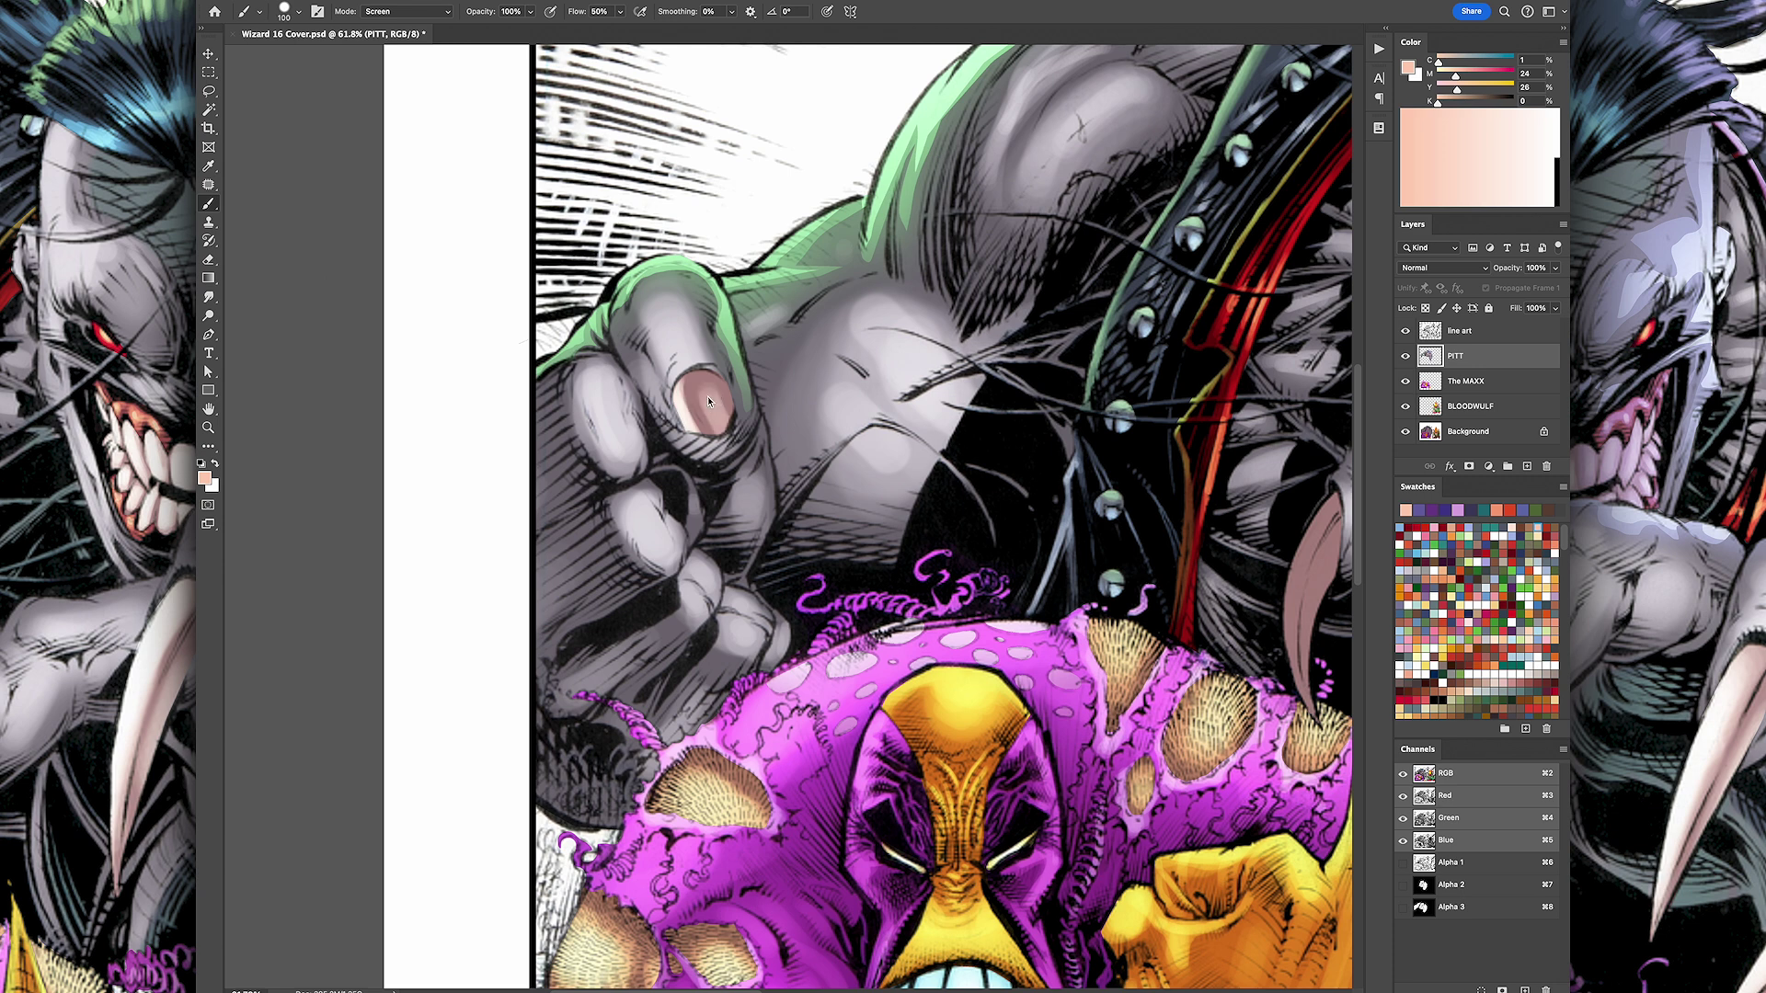
pyautogui.moveTo(1242, 494)
pyautogui.mouseDown()
pyautogui.moveTo(589, 411)
pyautogui.moveTo(622, 390)
pyautogui.mouseUp()
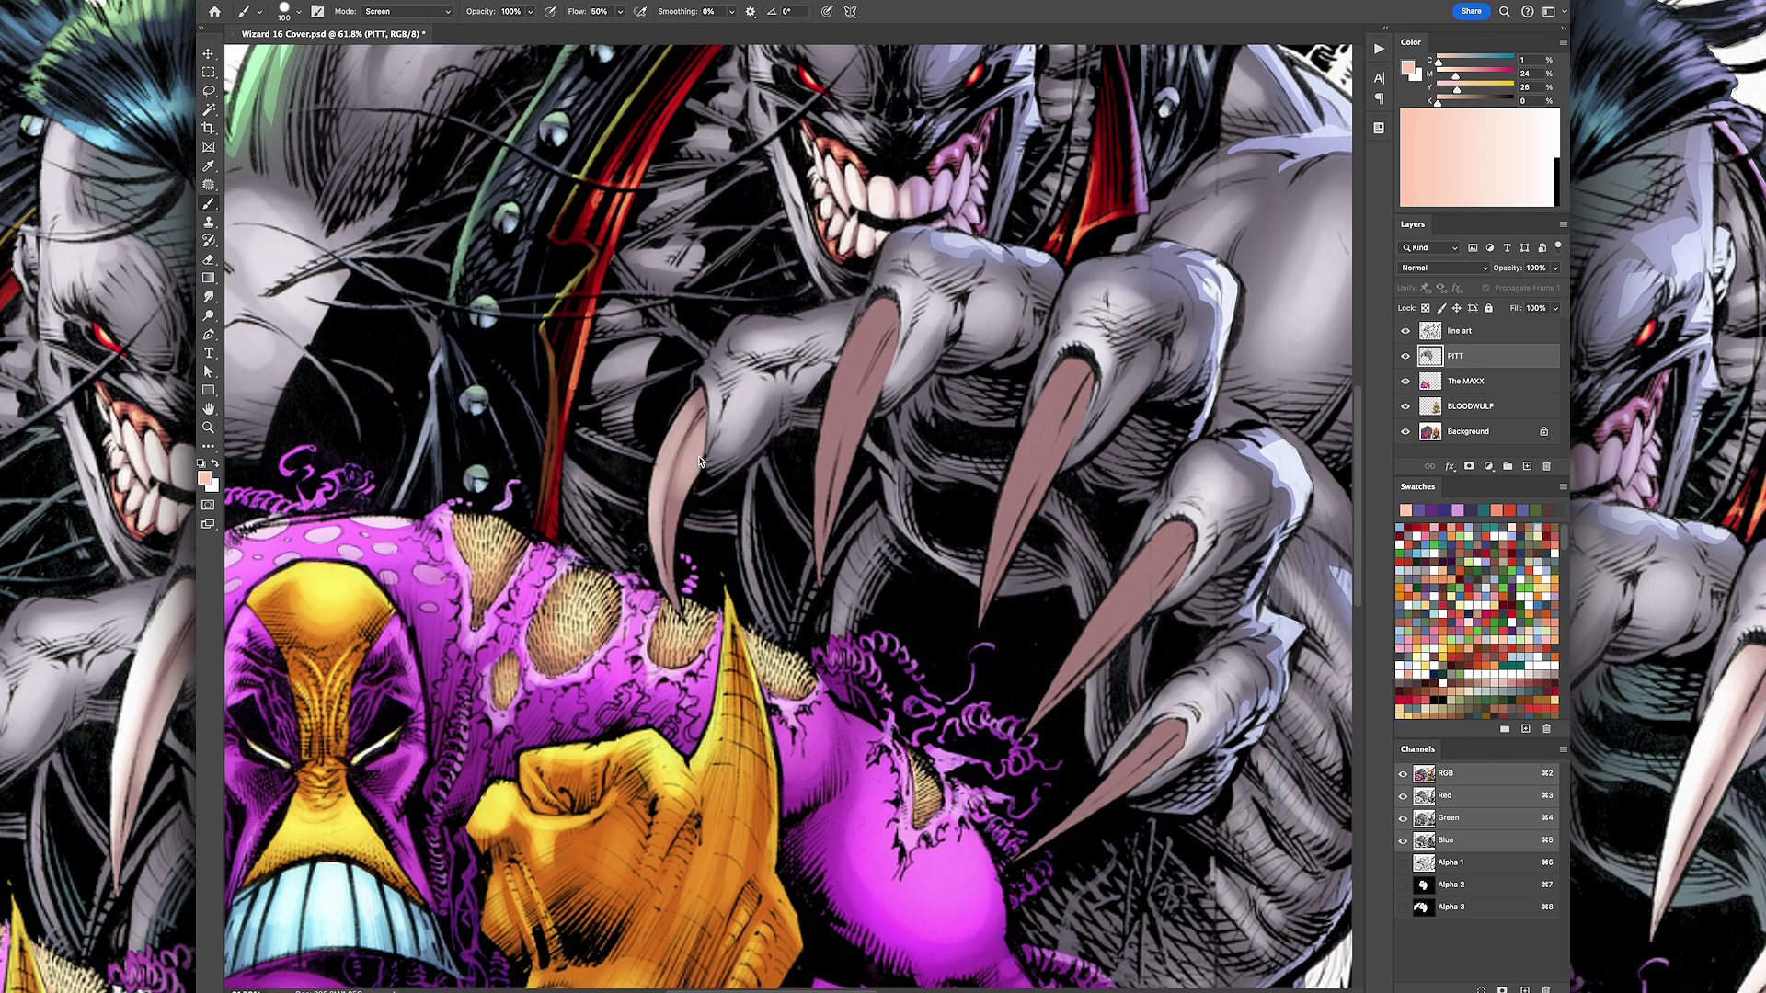
pyautogui.moveTo(699, 461); pyautogui.dragTo(655, 521)
pyautogui.press(']')
pyautogui.press(']')
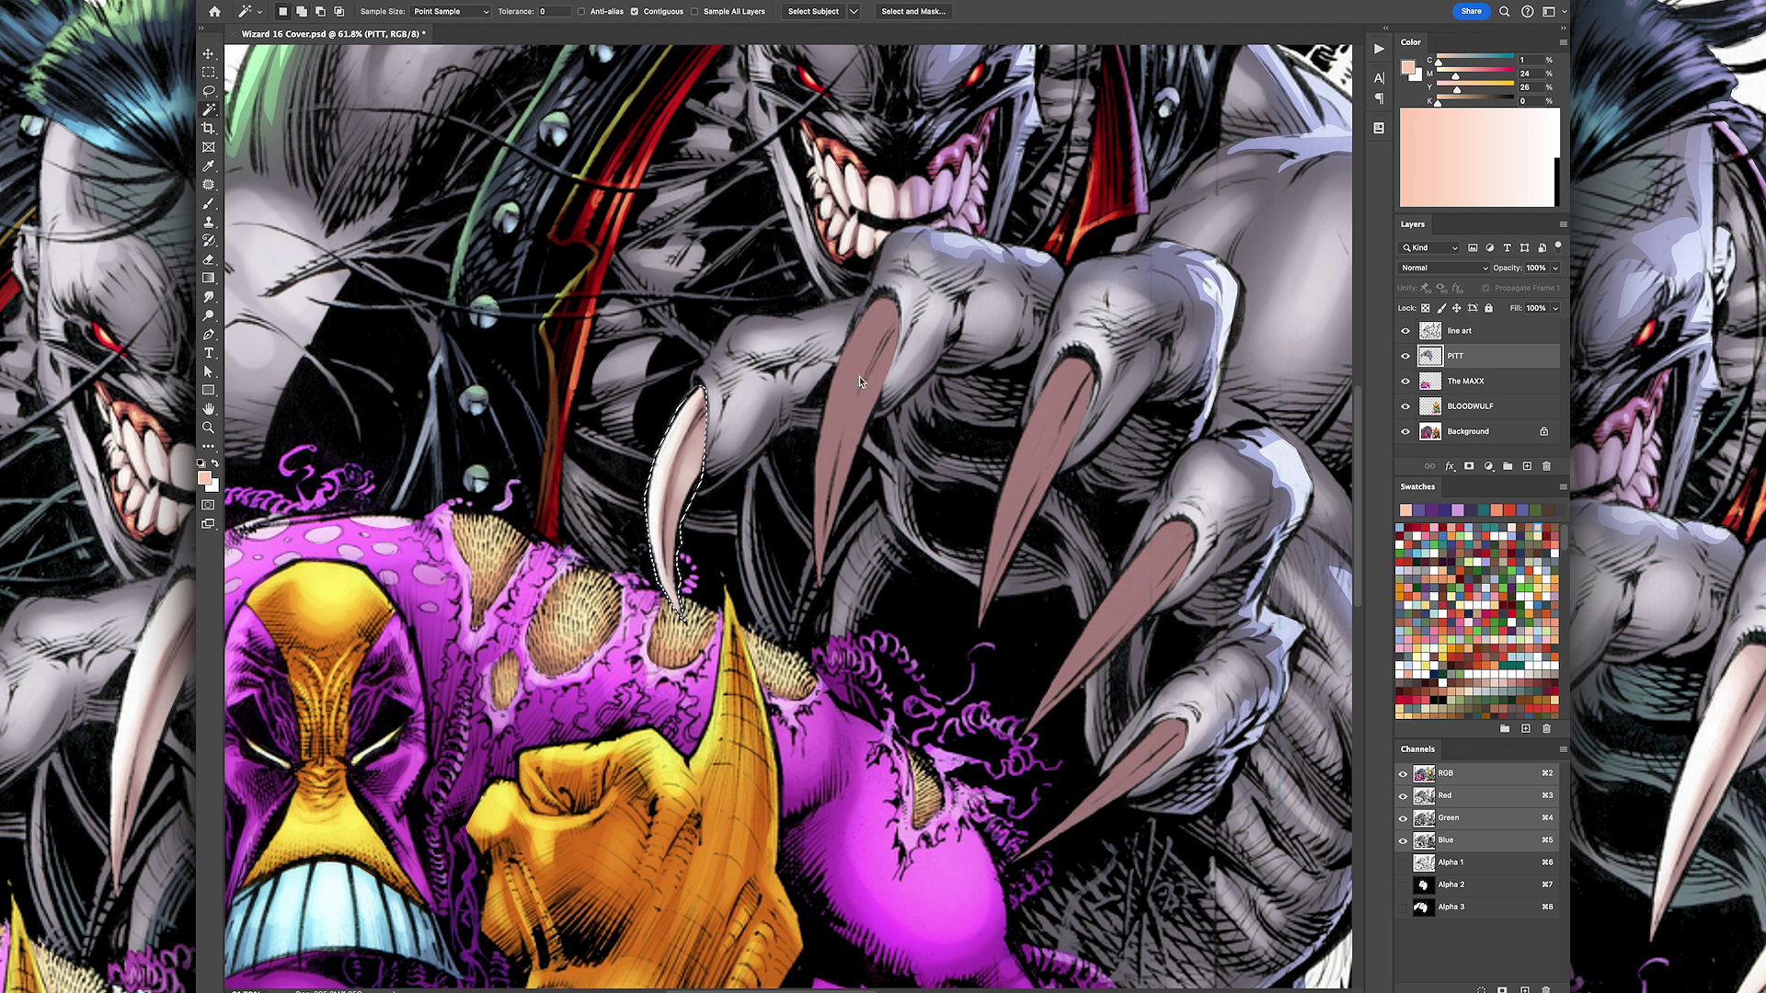
pyautogui.moveTo(874, 317)
pyautogui.mouseDown()
pyautogui.moveTo(805, 451)
pyautogui.moveTo(854, 322)
pyautogui.mouseUp()
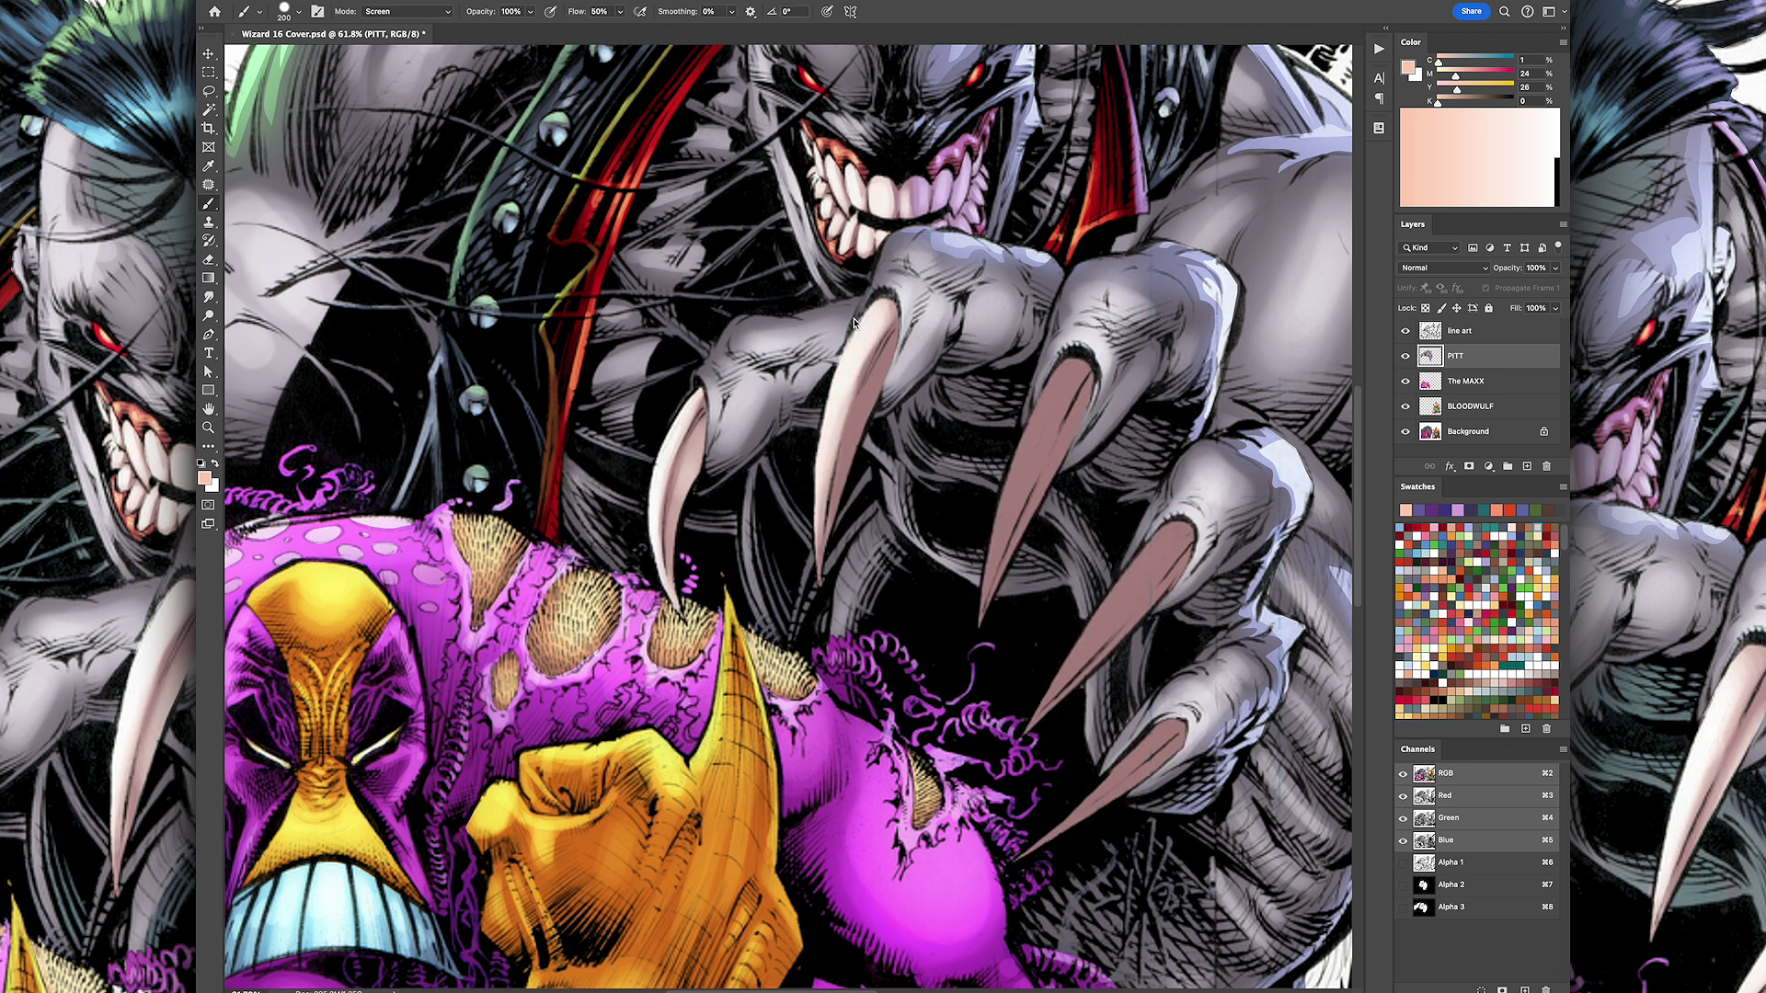
pyautogui.moveTo(1081, 367)
pyautogui.mouseDown()
pyautogui.moveTo(961, 566)
pyautogui.moveTo(984, 588)
pyautogui.moveTo(952, 611)
pyautogui.mouseUp()
pyautogui.moveTo(1021, 542); pyautogui.dragTo(1101, 428)
pyautogui.press('[')
pyautogui.press('[')
pyautogui.press('[')
pyautogui.moveTo(1186, 529); pyautogui.dragTo(1026, 722)
pyautogui.moveTo(1177, 727)
pyautogui.mouseDown()
pyautogui.moveTo(1011, 855)
pyautogui.moveTo(1157, 773)
pyautogui.mouseUp()
pyautogui.hotkey('ctrl', '-')
pyautogui.hotkey('ctrl', '-')
pyautogui.hotkey('ctrl', '-')
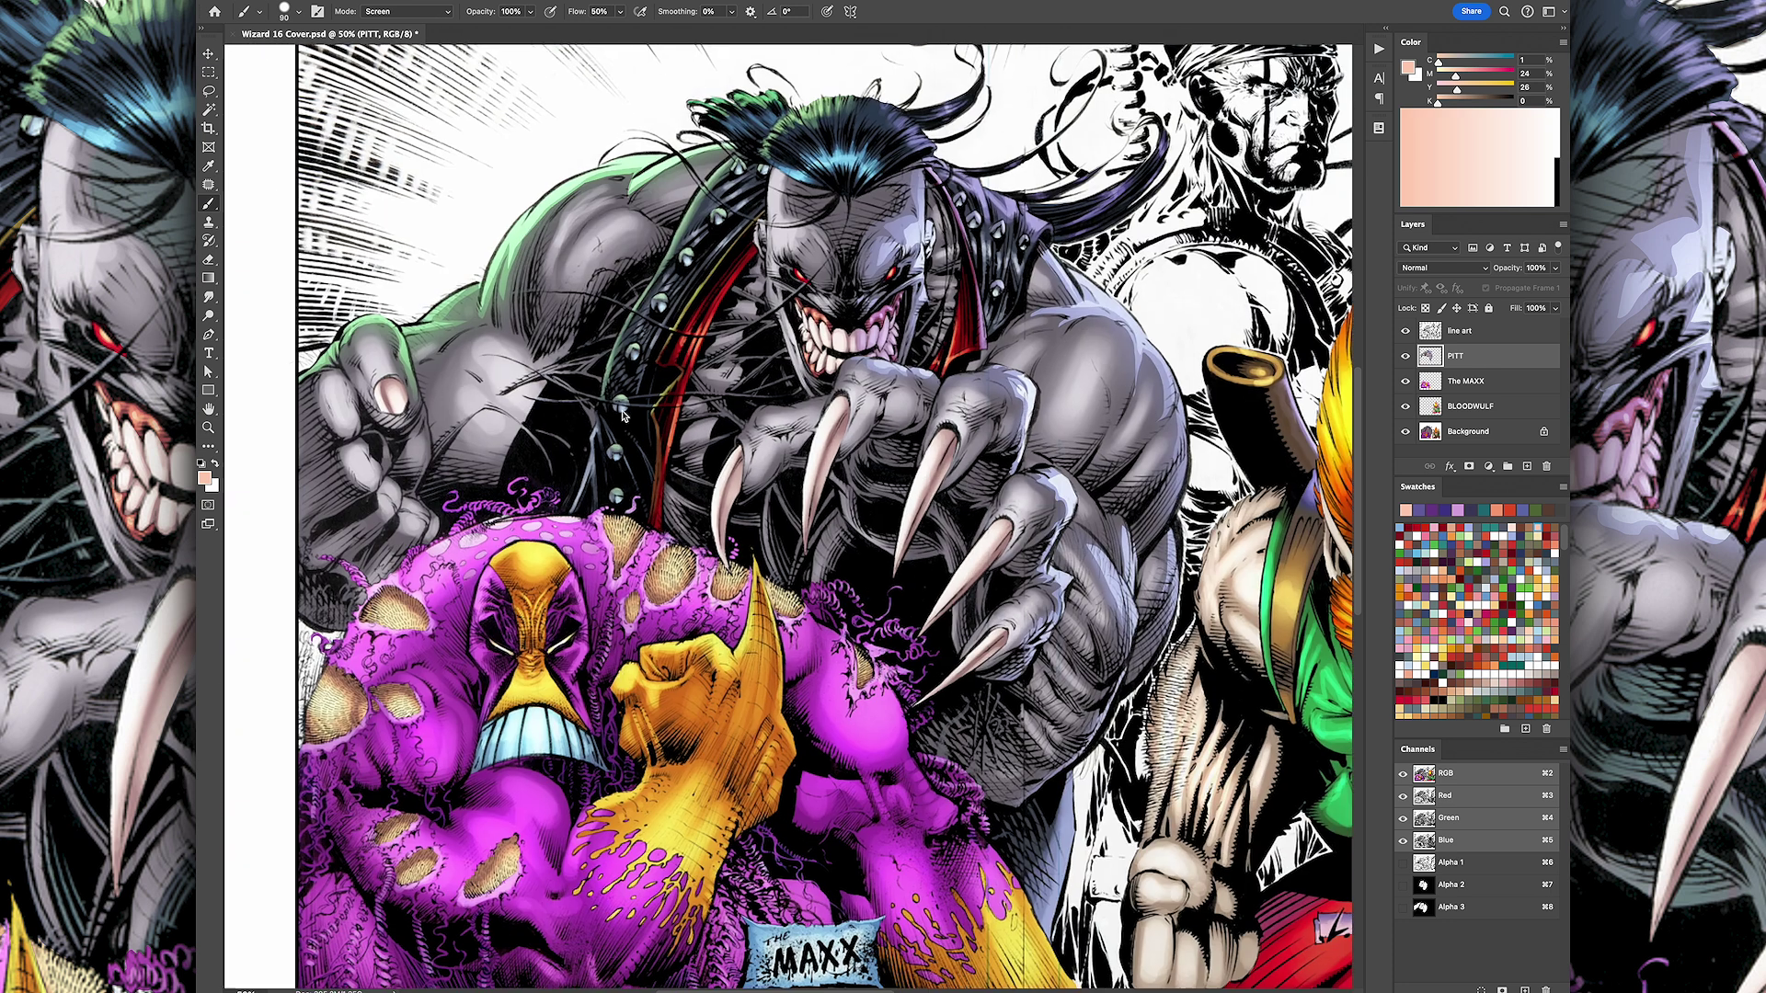